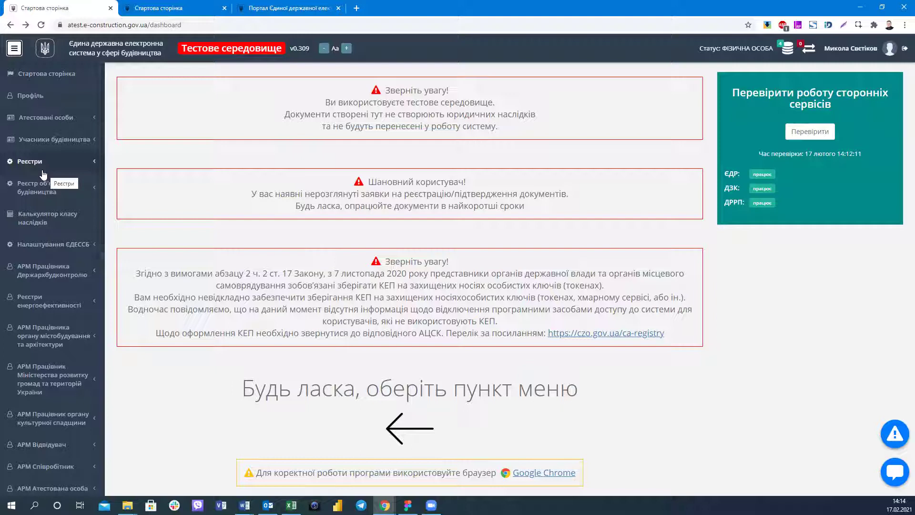
Open the 'Профіль' page from the left sidebar.
scroll(60, 167, "down", 10)
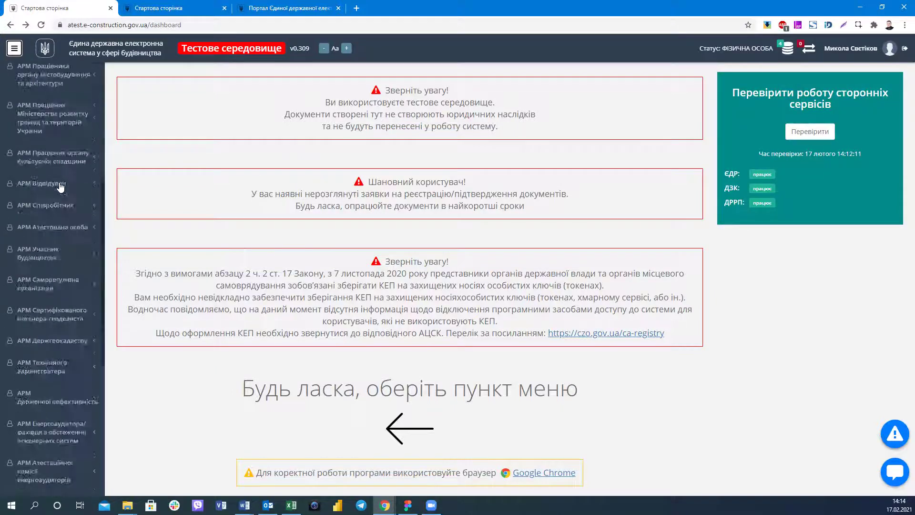
scroll(53, 220, "up", 10)
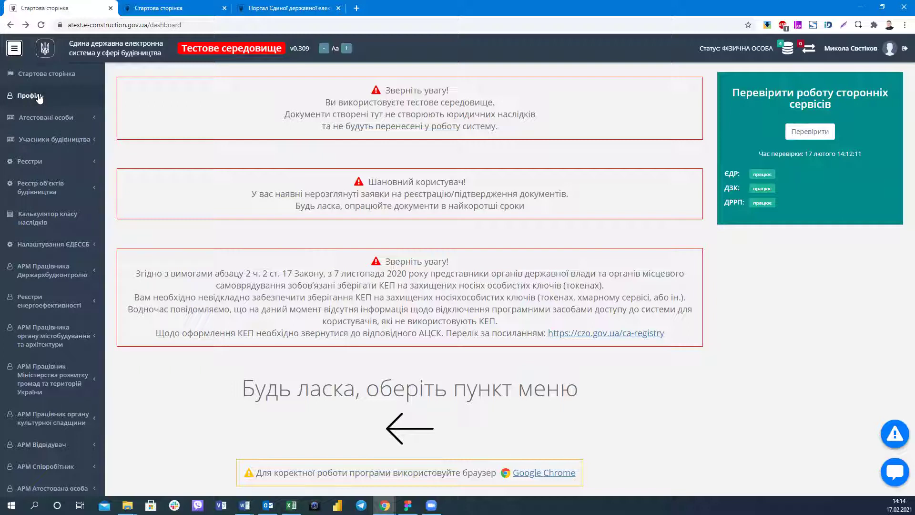
left_click(37, 96)
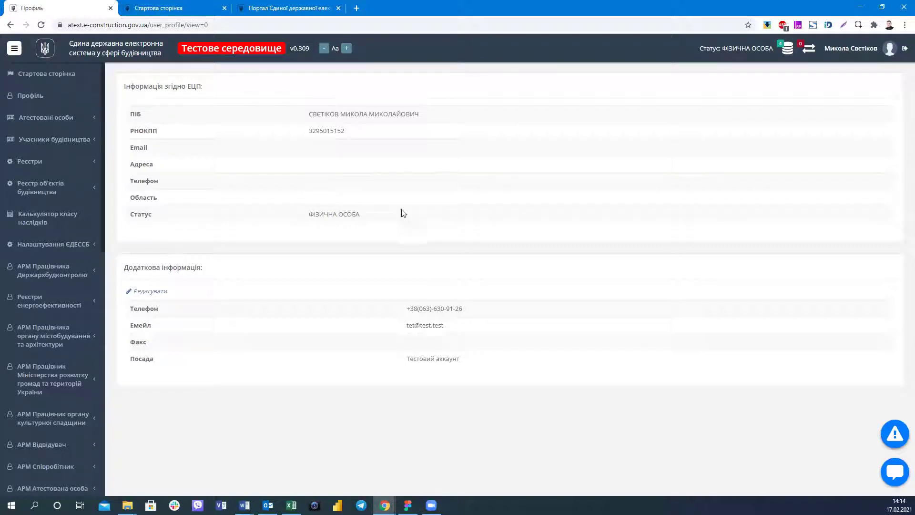
Select the ЕЦП signature details text, then open the additional contact details for editing.
triple_click(374, 213)
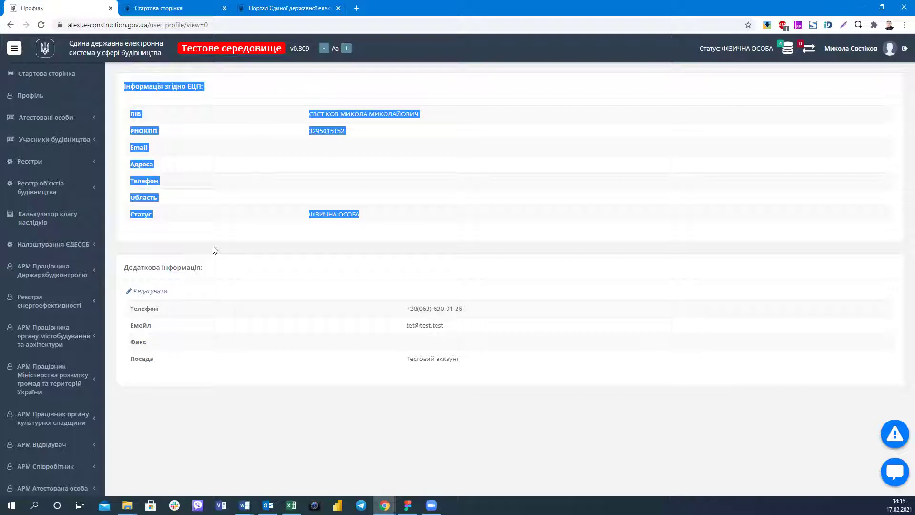
left_click(157, 294)
left_click(156, 292)
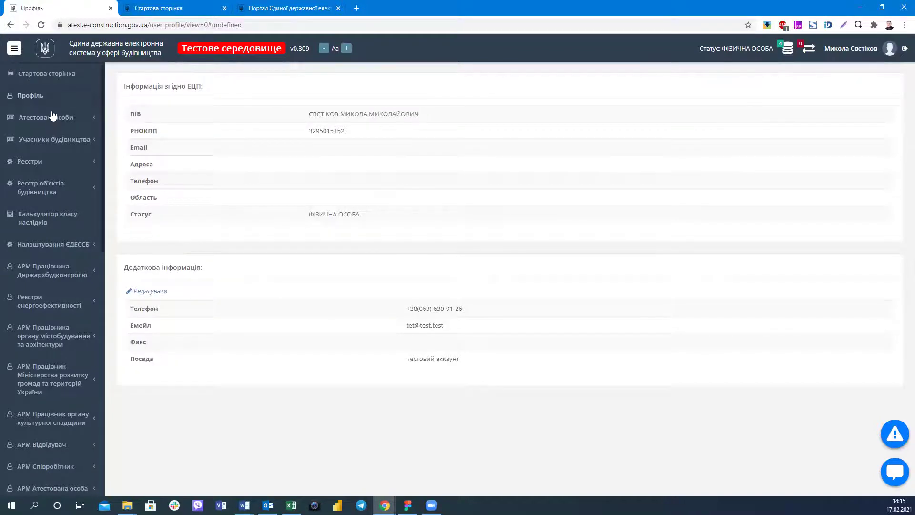
Toggle 'Атестовані особи' open and closed, then expand 'Учасники будівництва' in the sidebar.
left_click(53, 115)
left_click(54, 122)
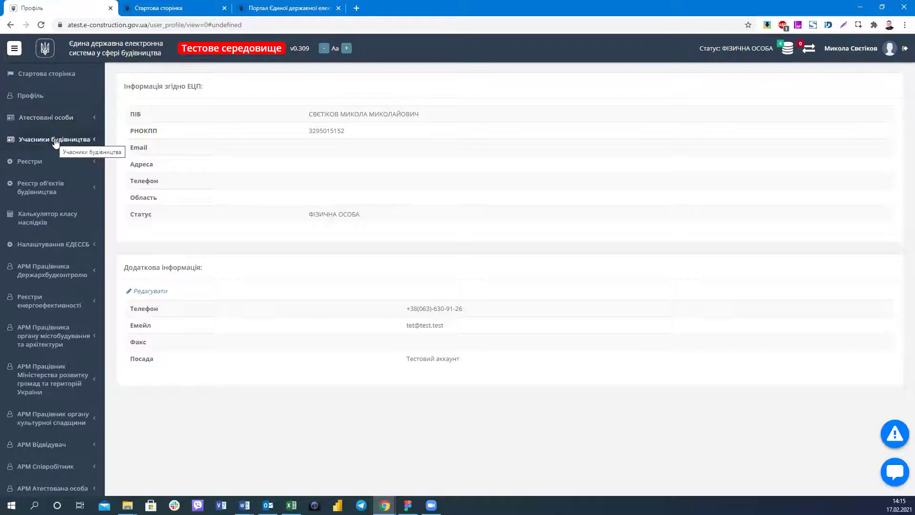
left_click(56, 141)
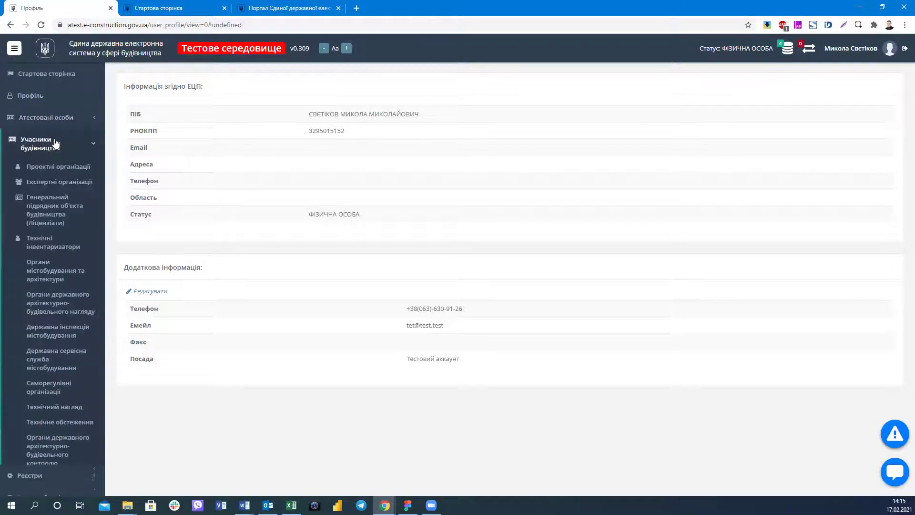
Open 'Органи державного архітектурно-будівельного нагляду' under 'Учасники будівництва'.
left_click(29, 143)
left_click(29, 143)
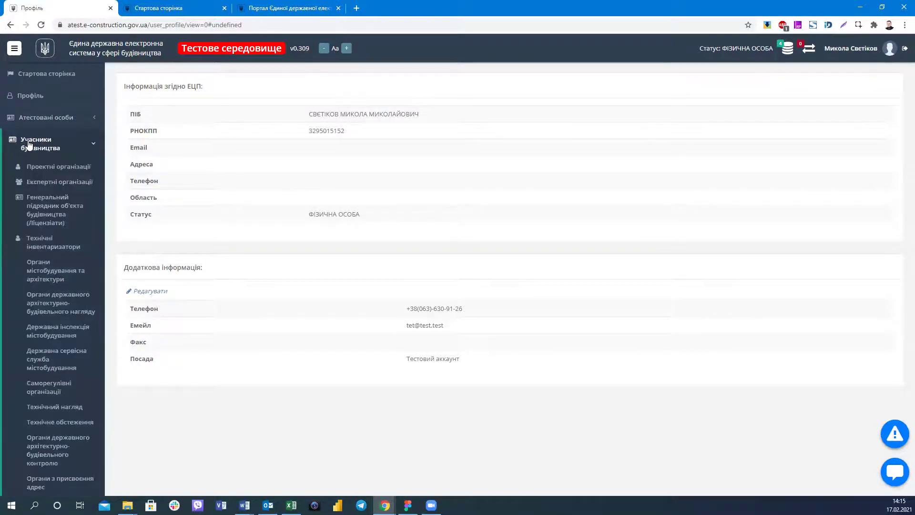
scroll(28, 145, "down", 3)
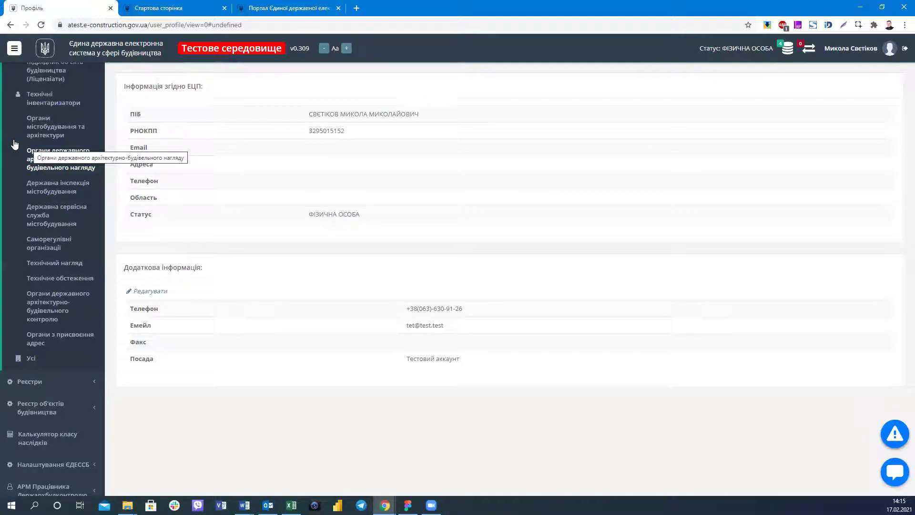
scroll(38, 162, "up", 3)
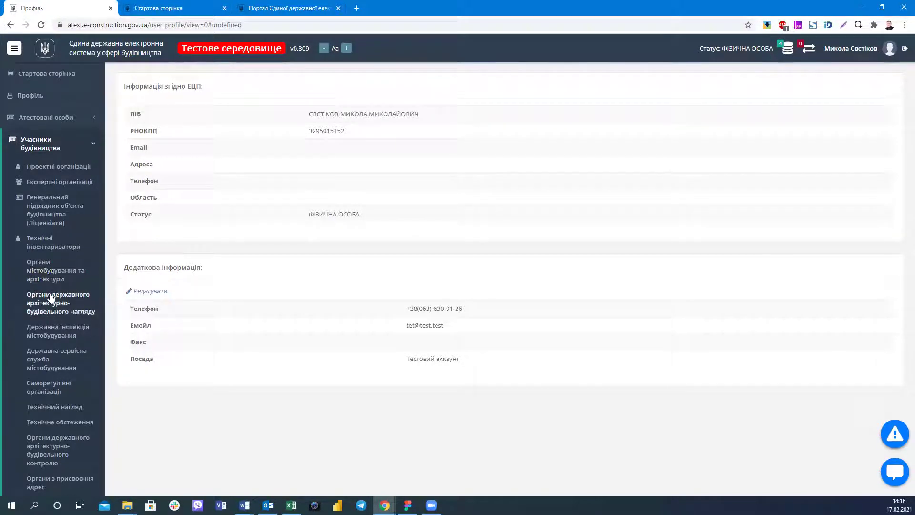
left_click(46, 303)
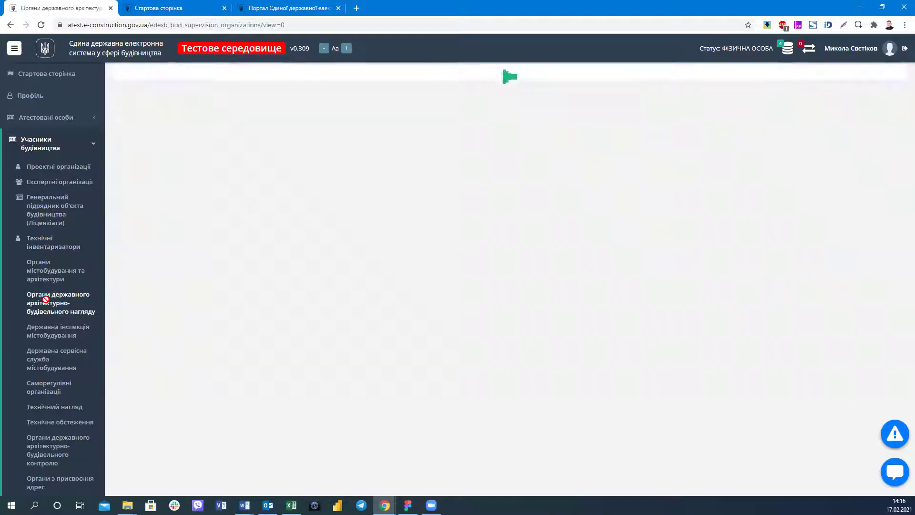
Open 'Органи державного архітектурно-будівельного контролю' from the sidebar.
scroll(51, 303, "down", 2)
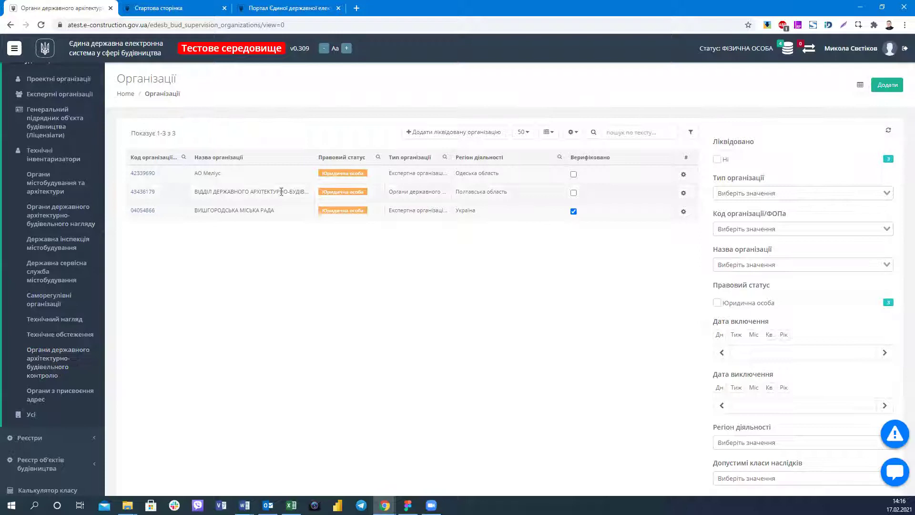
left_click(61, 360)
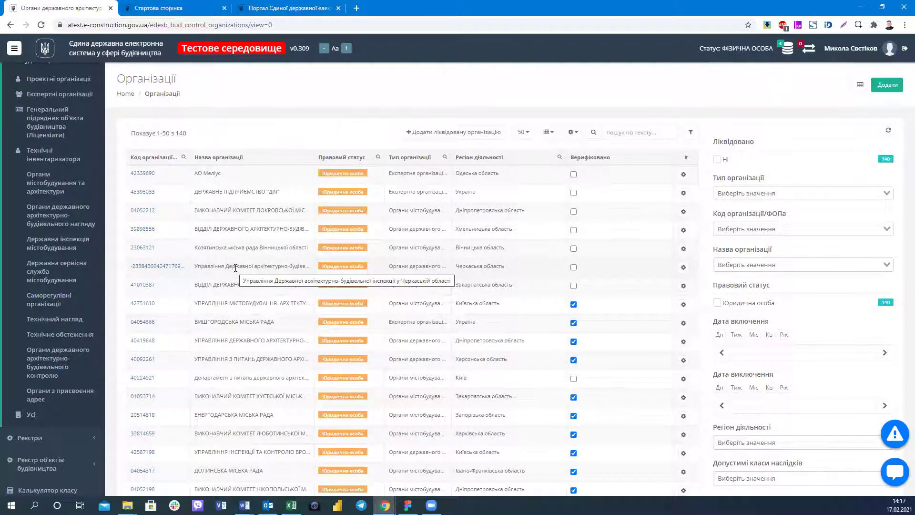
Filter organisation names by 'бро' to the Brovary department, open its card and settlements tab.
left_click(749, 266)
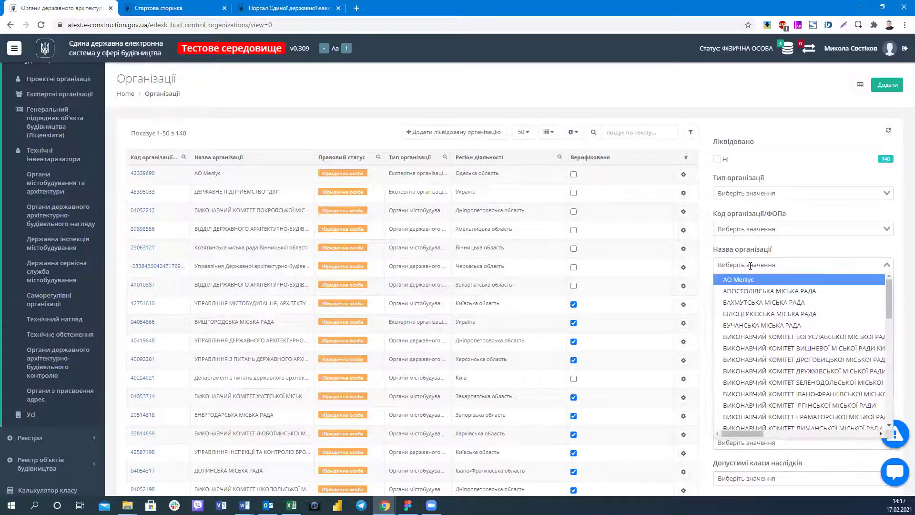
key("BackSpace")
type("бро")
left_click(750, 280)
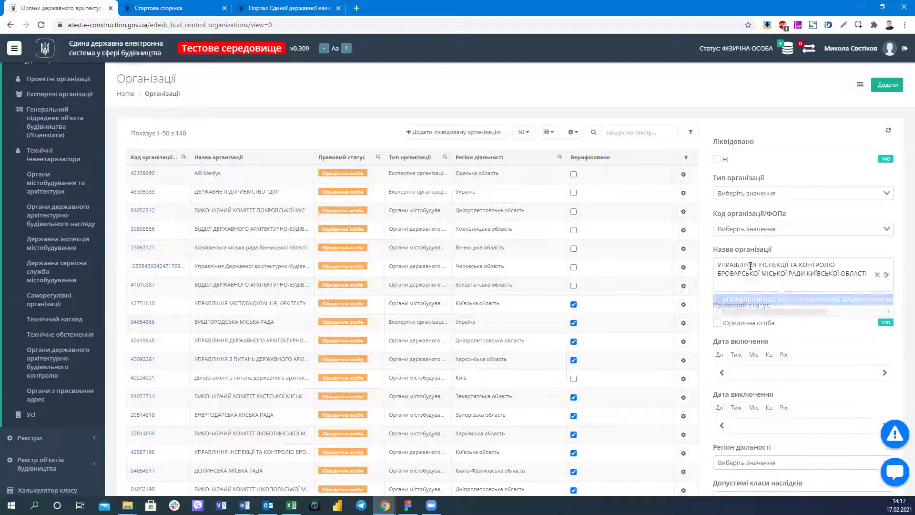
left_click(353, 172)
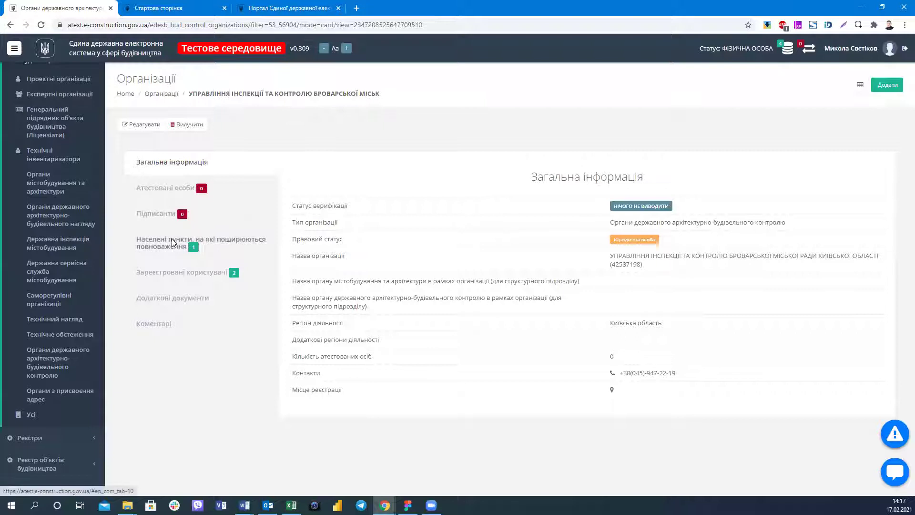
left_click(172, 243)
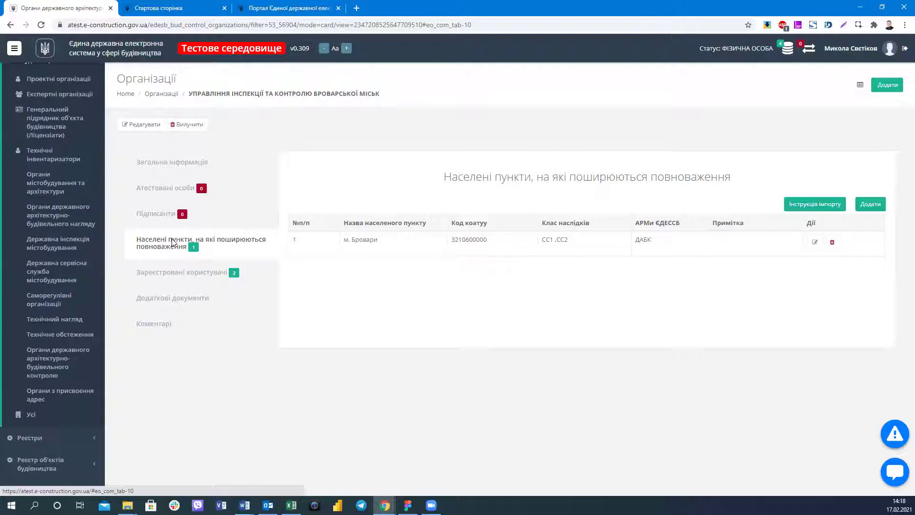
Switch the Brovary card to its 'Загальна інформація' tab.
left_click(174, 161)
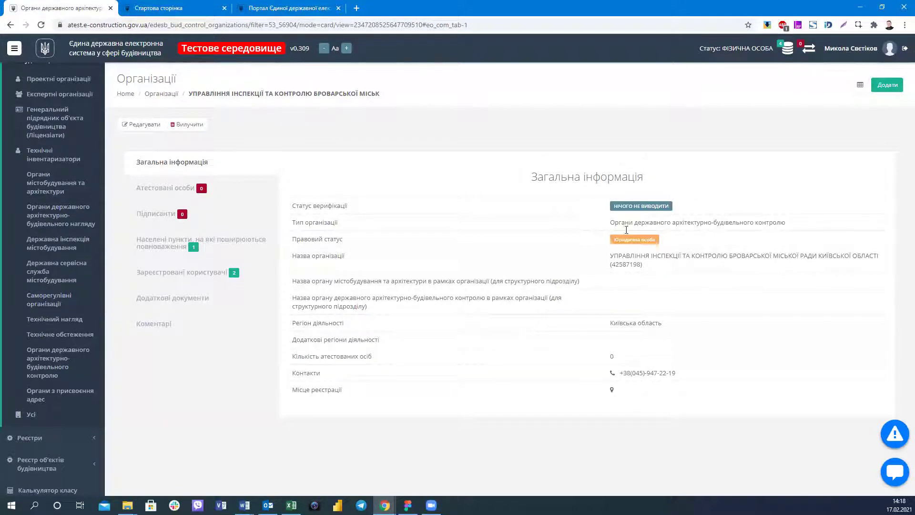
Select and deselect the 'Тип організації' value, then open the 'Населені пункти' tab.
left_click_drag(807, 224, 607, 224)
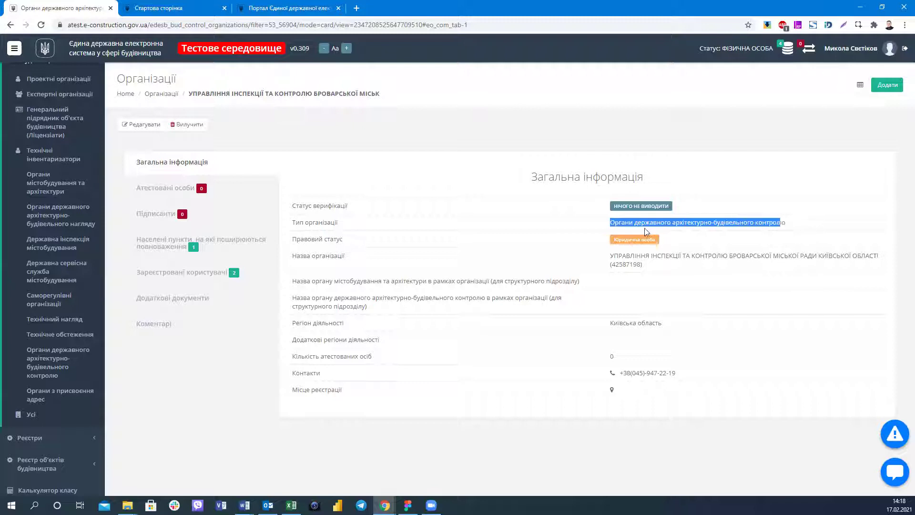
left_click(663, 224)
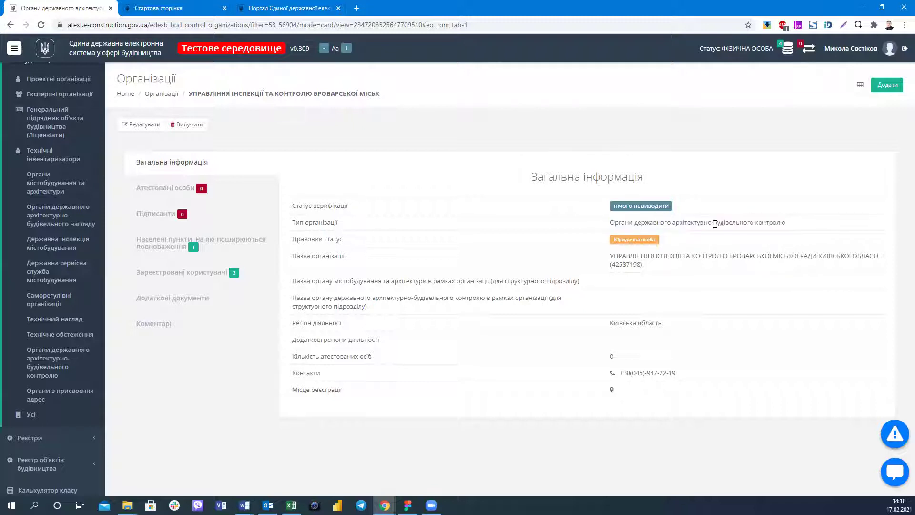
triple_click(807, 222)
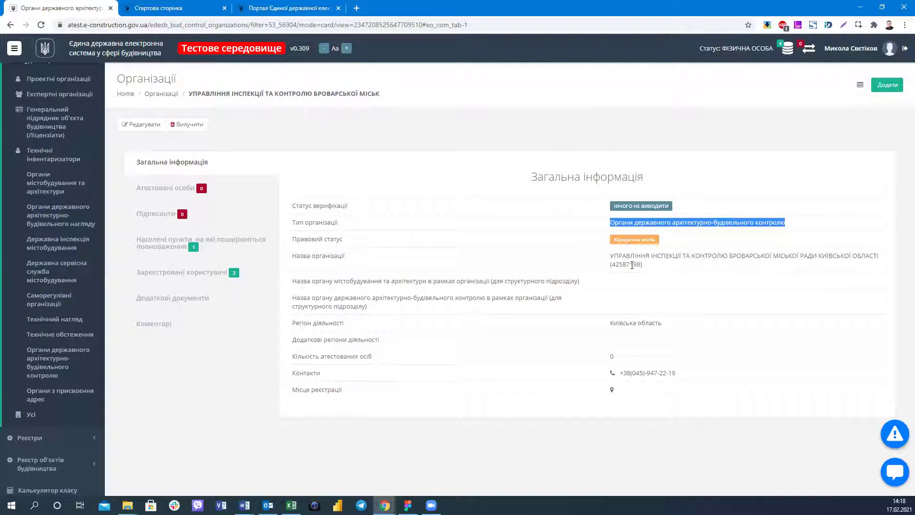
left_click(631, 341)
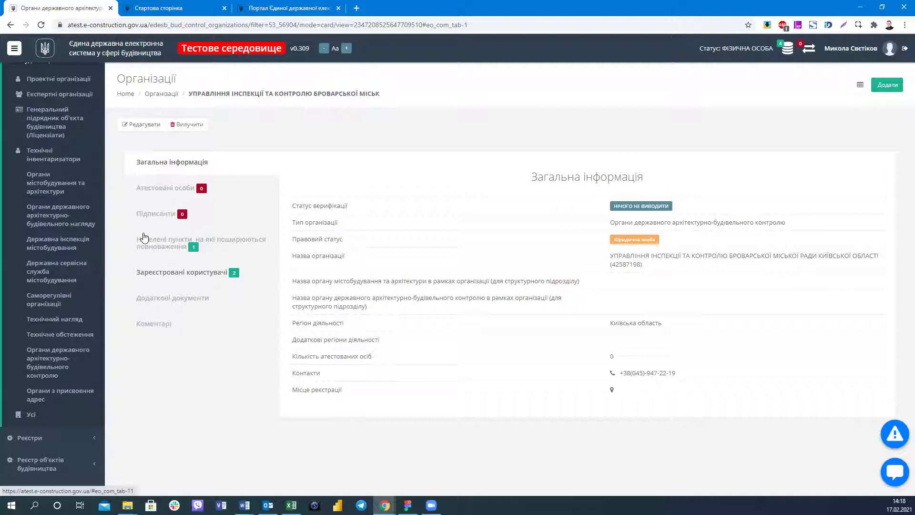
left_click(168, 244)
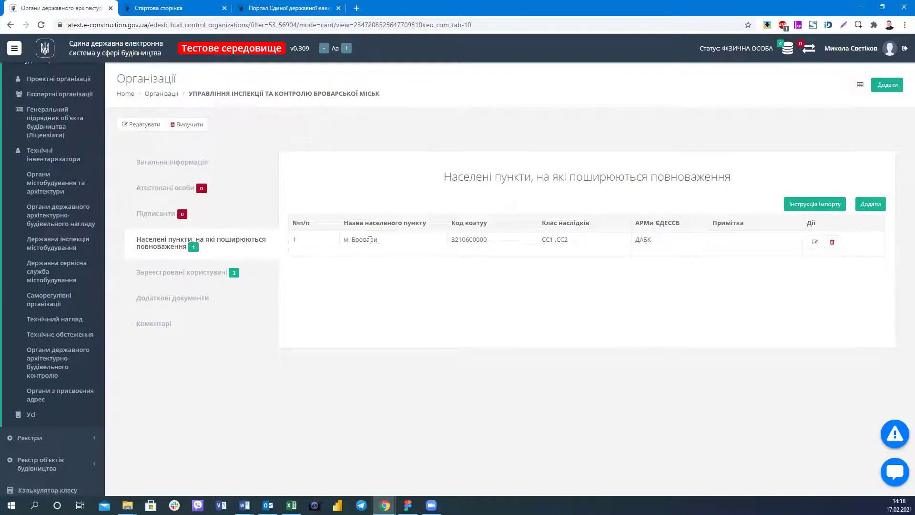
Select м. Бровари, revisit general info, return to settlements and select the CC2 class.
left_click_drag(377, 239, 344, 240)
left_click(172, 162)
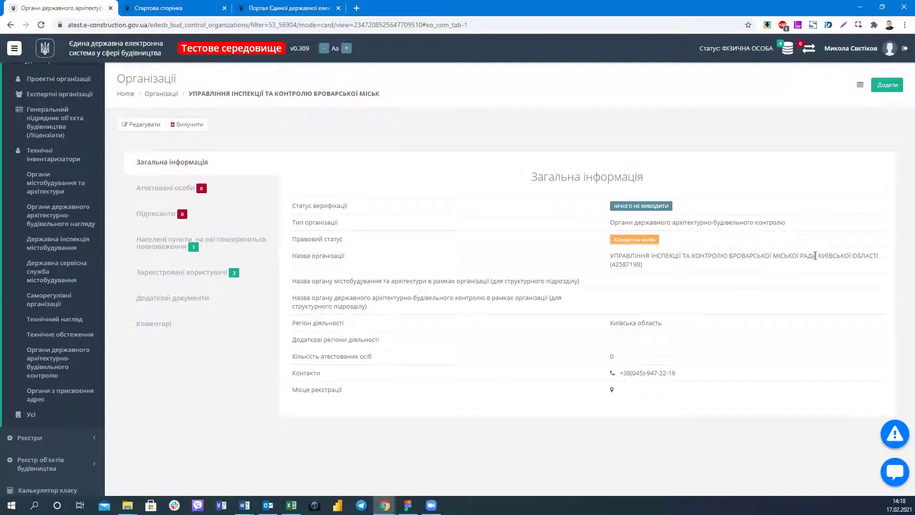
left_click(264, 218)
left_click(225, 255)
left_click(492, 242)
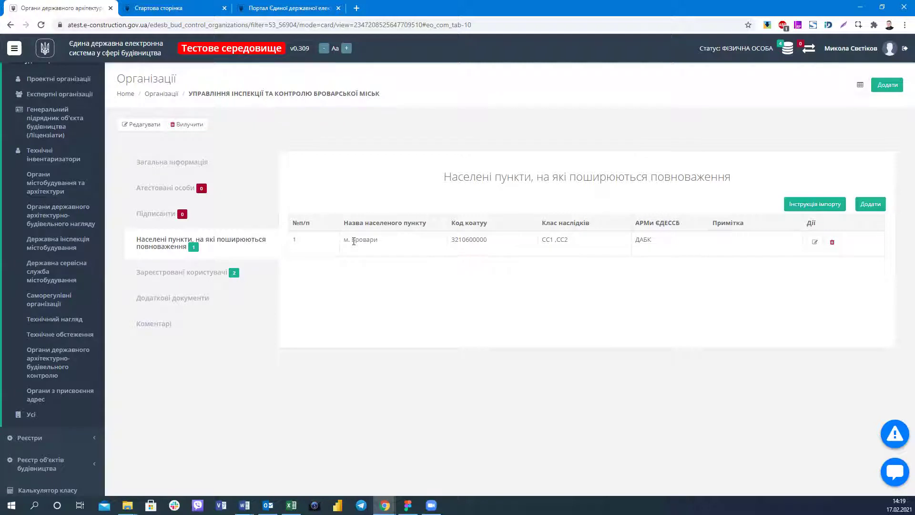
double_click(564, 239)
Open the card of organisation 04376044, then return to the organisations list.
left_click(587, 244)
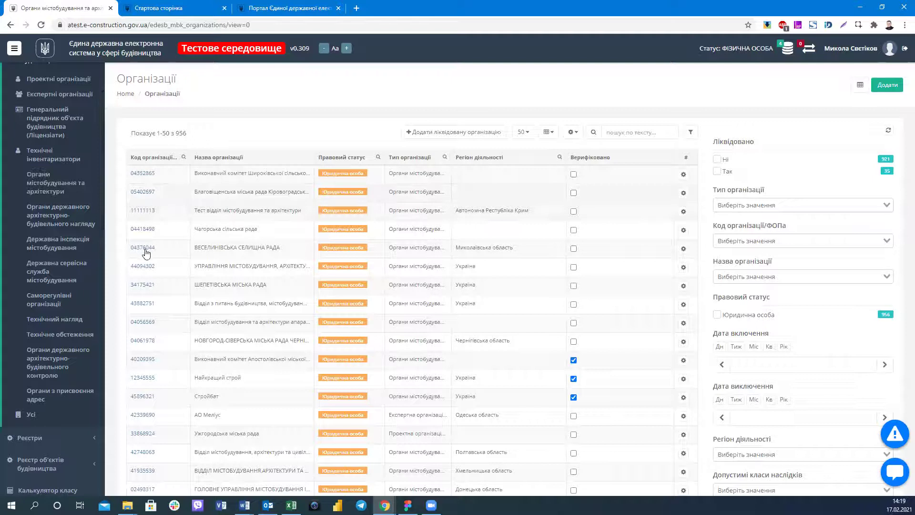
left_click(144, 248)
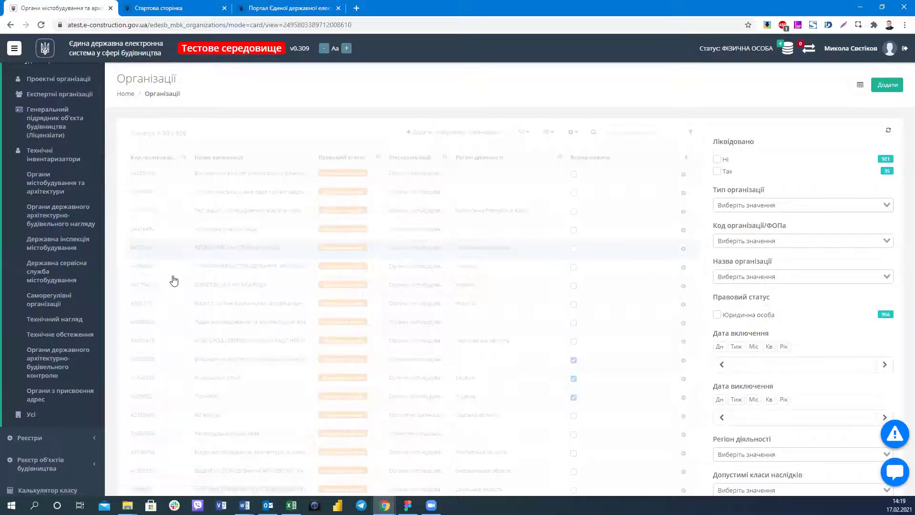
left_click(9, 26)
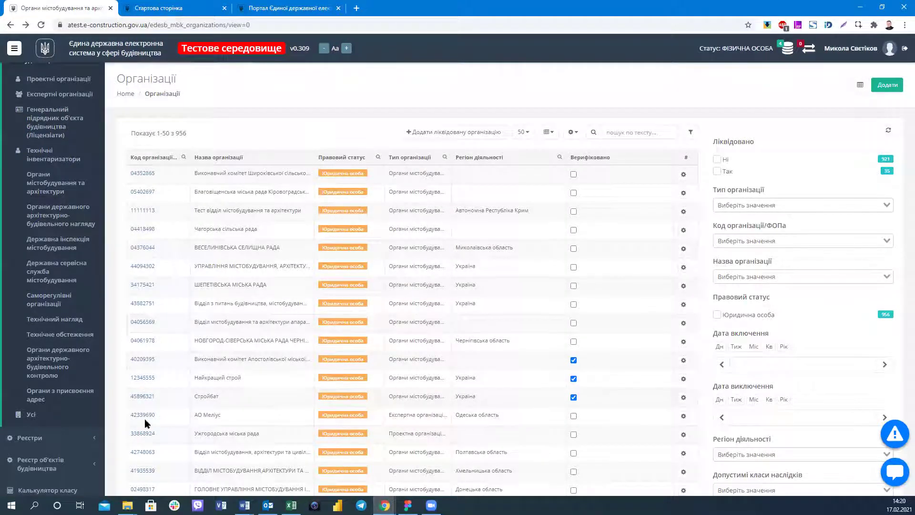
Open Ужгородська міська рада's settlements tab, select the УОМА value, then go back.
left_click(182, 305)
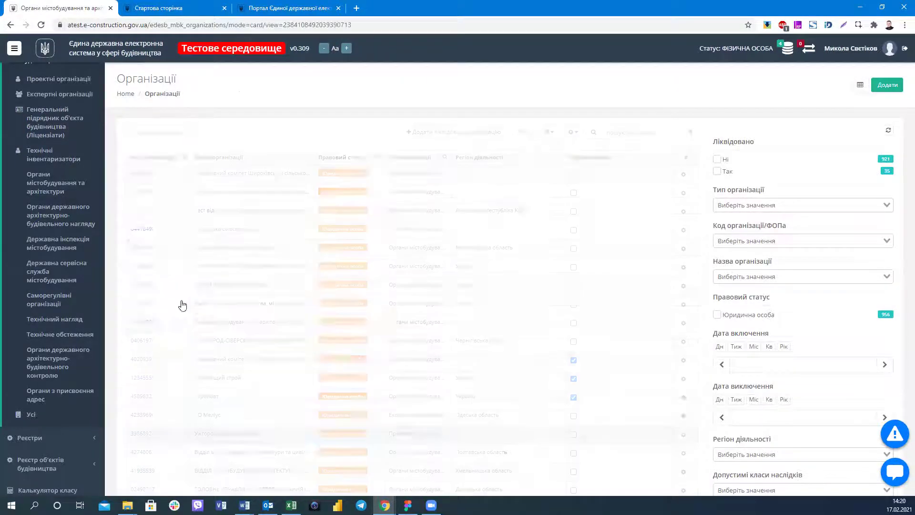
left_click(192, 242)
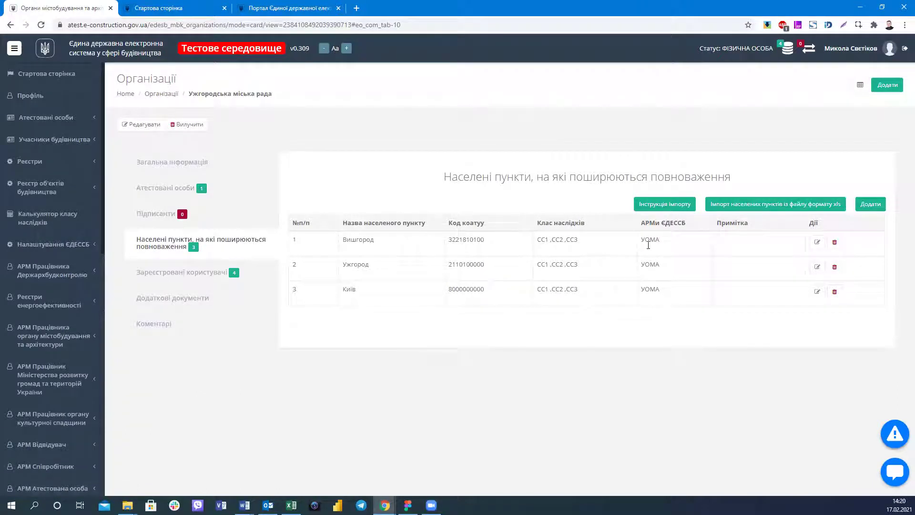
double_click(665, 246)
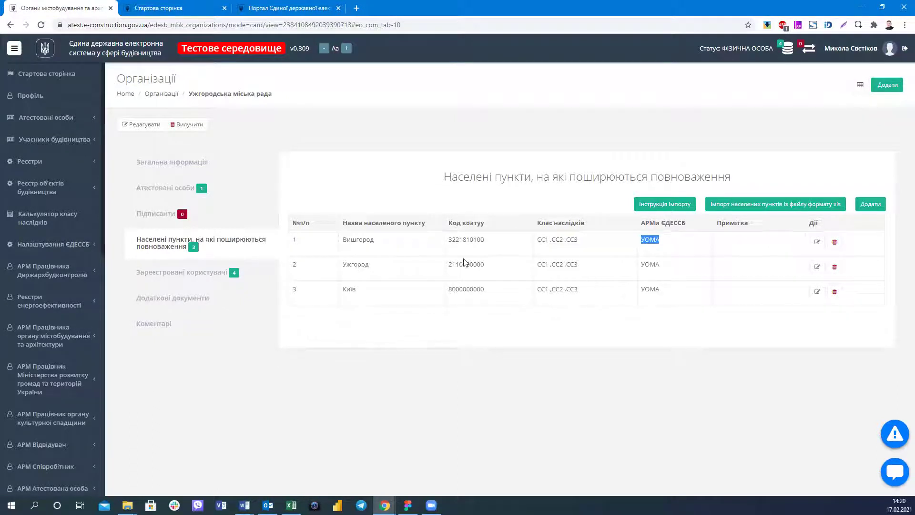
left_click(10, 26)
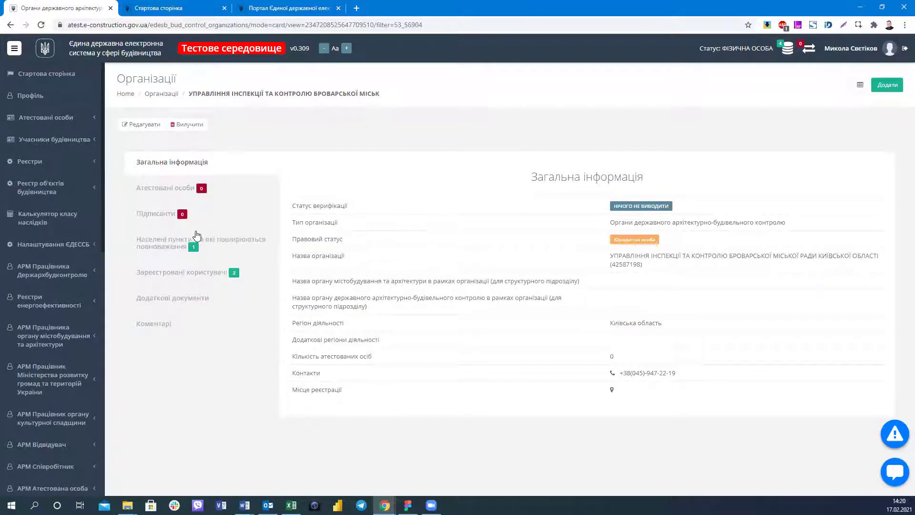
Reopen the Brovary settlements tab and select the ДАБК and CC1, CC2 values.
left_click(240, 260)
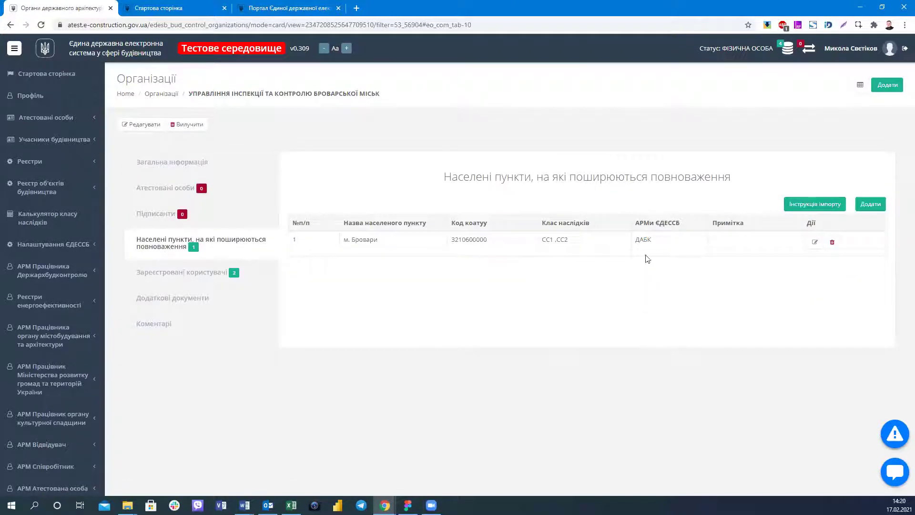
double_click(645, 239)
left_click_drag(650, 239, 634, 240)
left_click(590, 245)
triple_click(590, 245)
Clear the consequence class selection and open the urban planning and architecture bodies register (956 organisations).
left_click(530, 258)
left_click(166, 101)
left_click(60, 138)
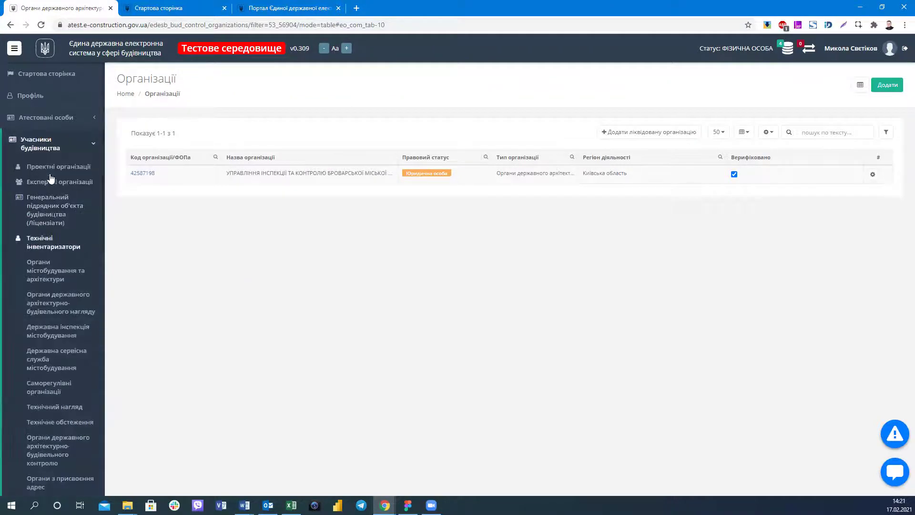
left_click(62, 140)
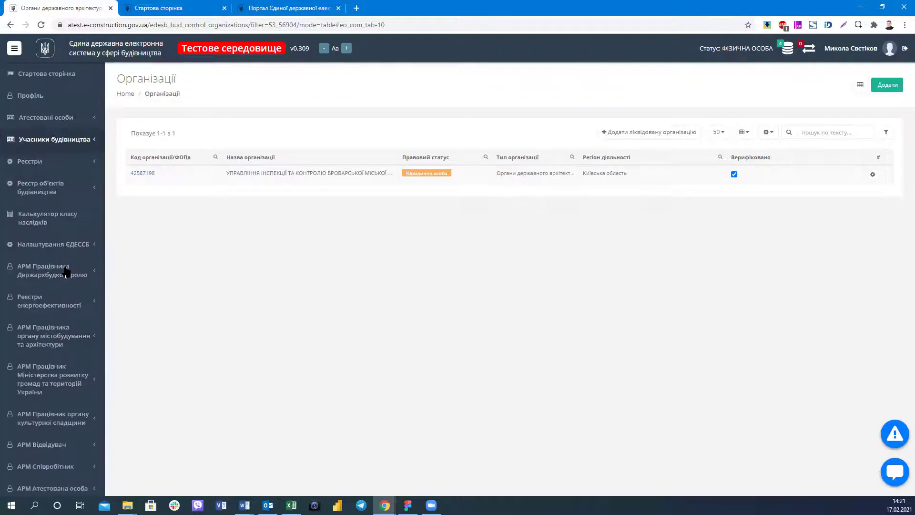
scroll(62, 272, "down", 5)
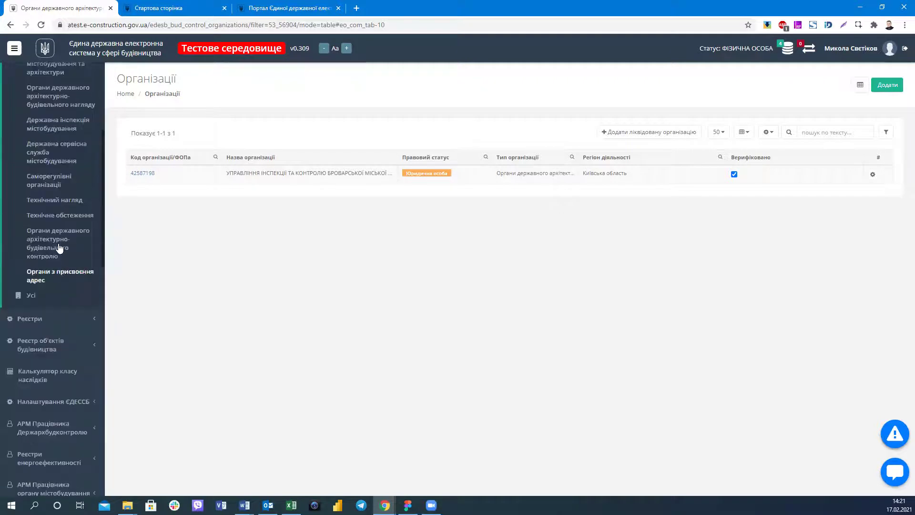
scroll(58, 248, "up", 4)
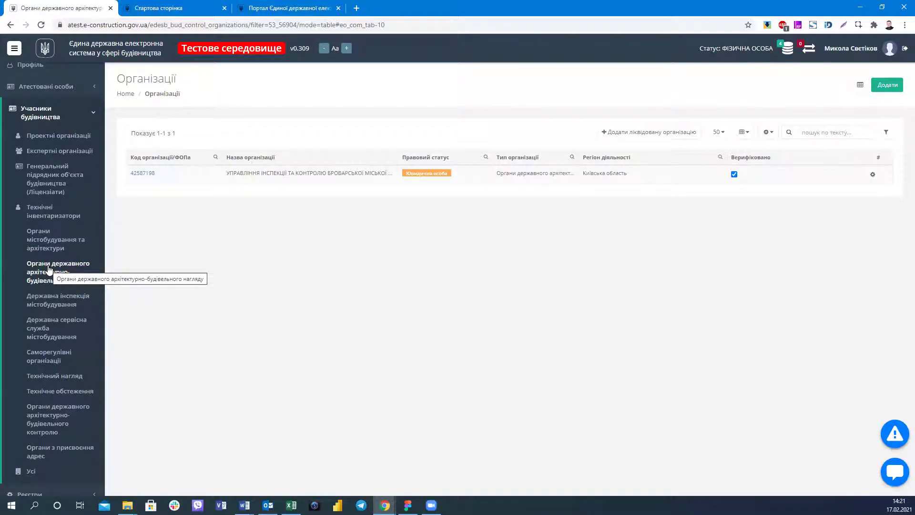
left_click(71, 245)
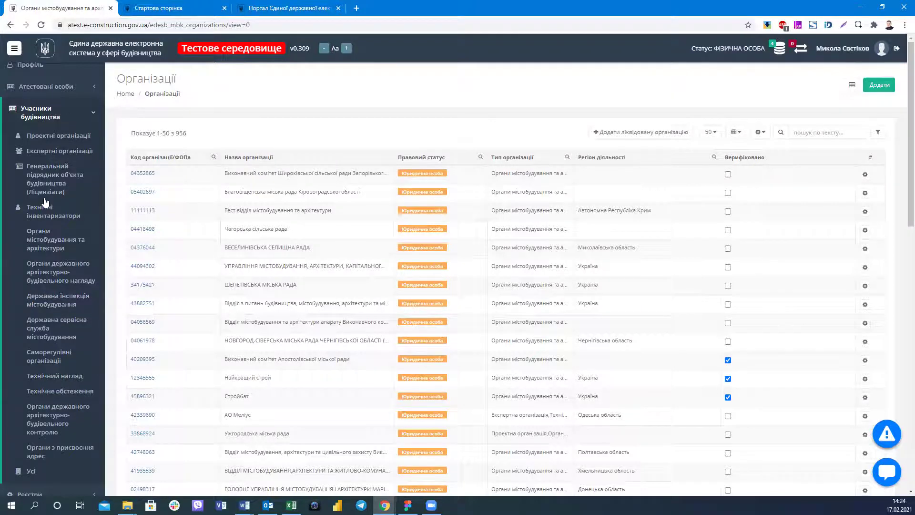
Show the organisations list filters, then switch with Ctrl+Tab to the start page tab.
left_click(48, 112)
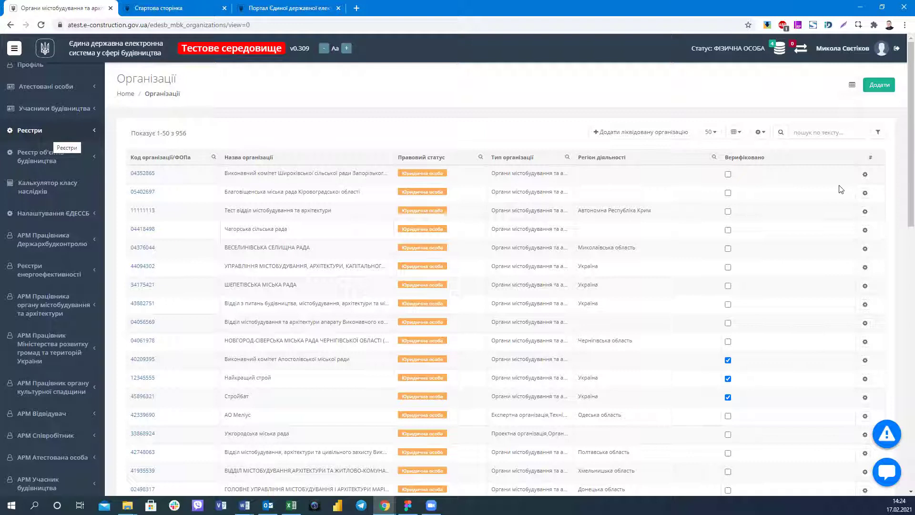
left_click(877, 135)
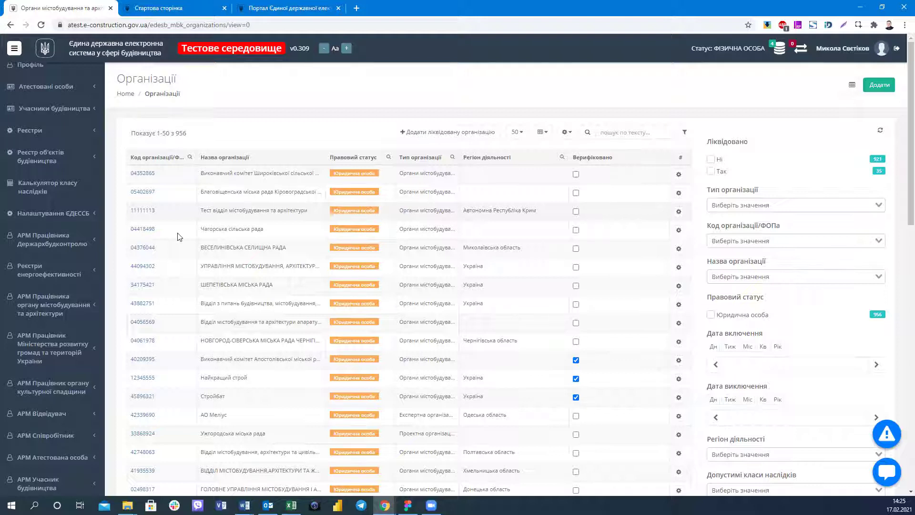
scroll(309, 191, "down", 2)
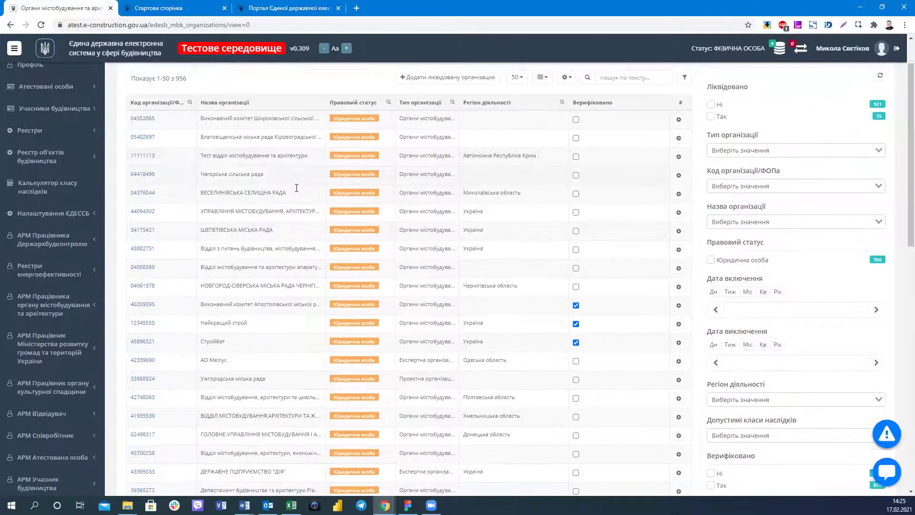
scroll(296, 188, "up", 2)
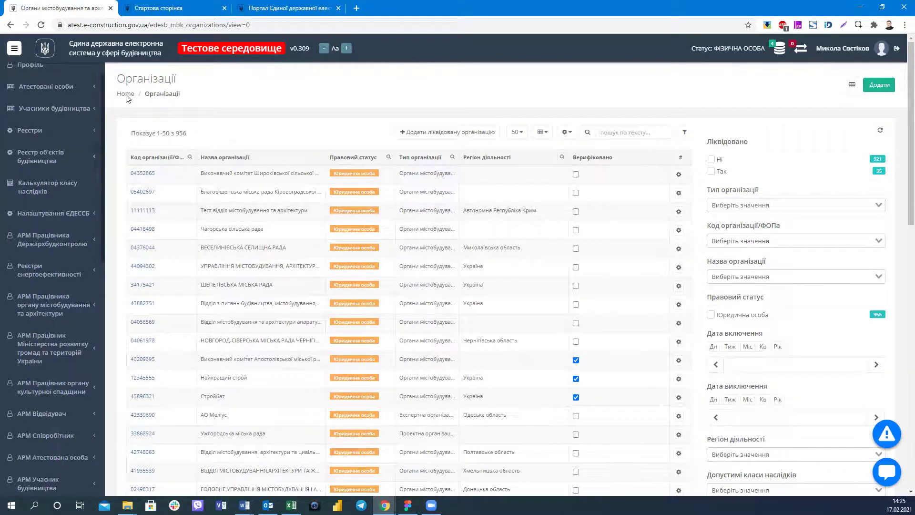
key("ctrl+Tab")
Open the live Органи містобудування та архітектури list (1192 organisations) and close the test tab.
left_click(45, 143)
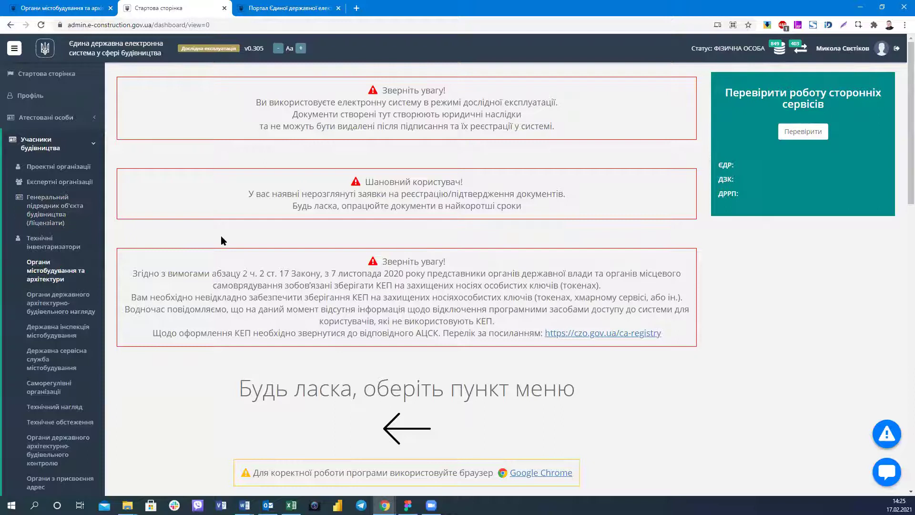
left_click(41, 270)
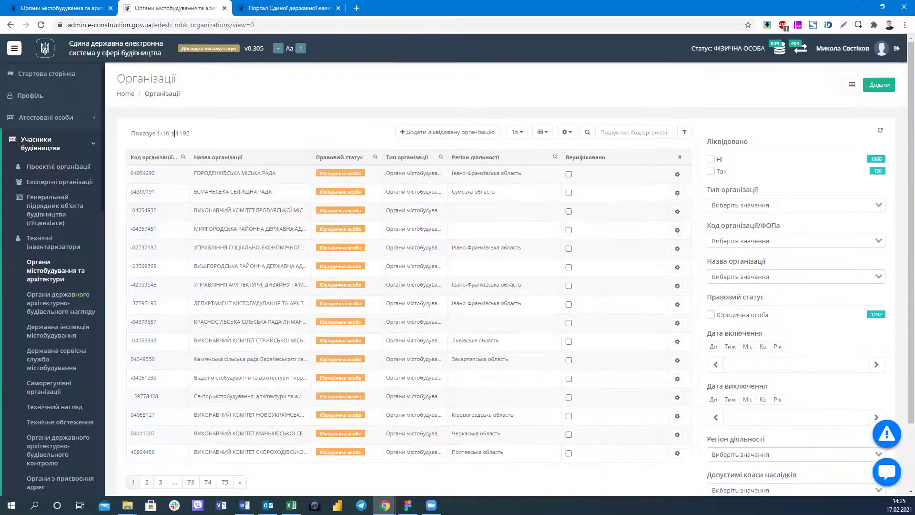
double_click(204, 137)
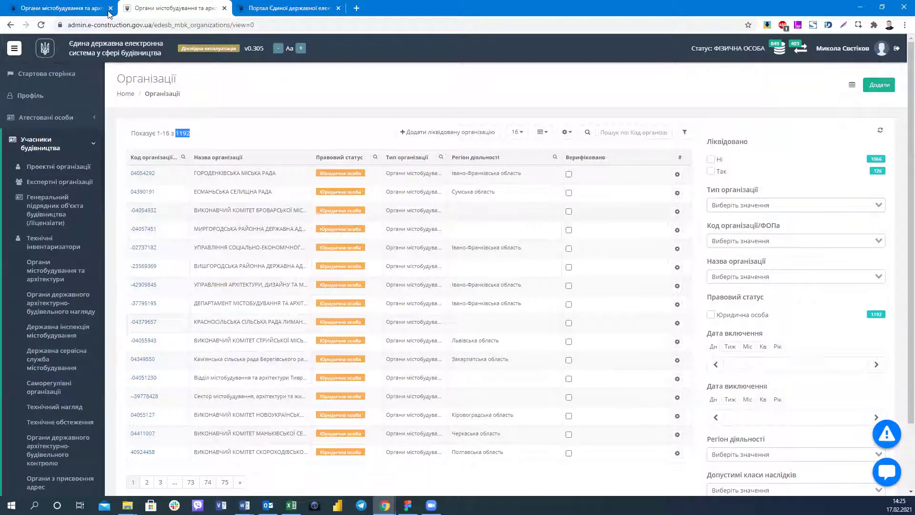
key("ctrl+w")
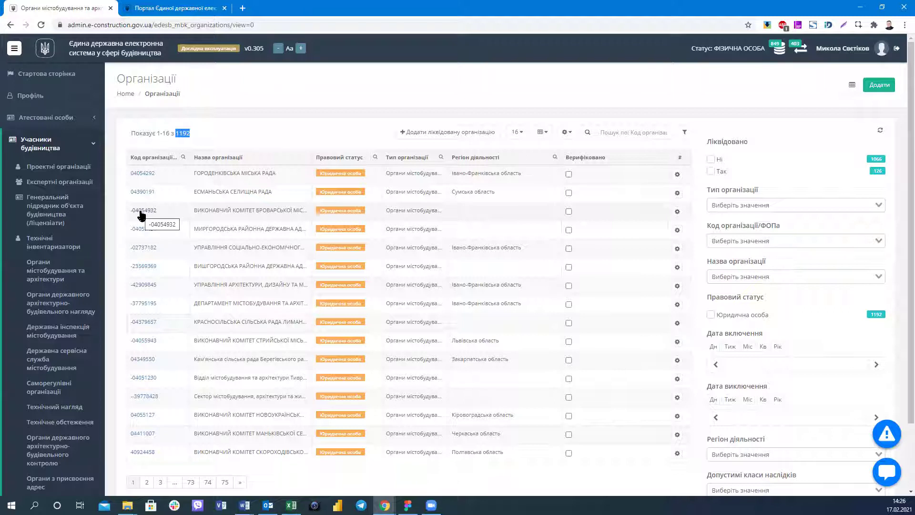
Inspect organisation code 04054932, collapse Учасники будівництва and expand the Реєстри section.
left_click_drag(130, 211, 157, 210)
left_click(284, 120)
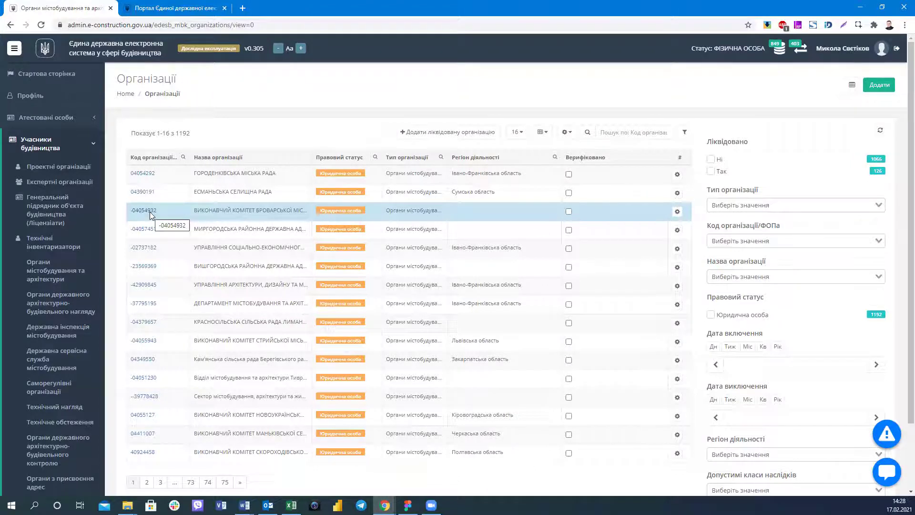
left_click(65, 148)
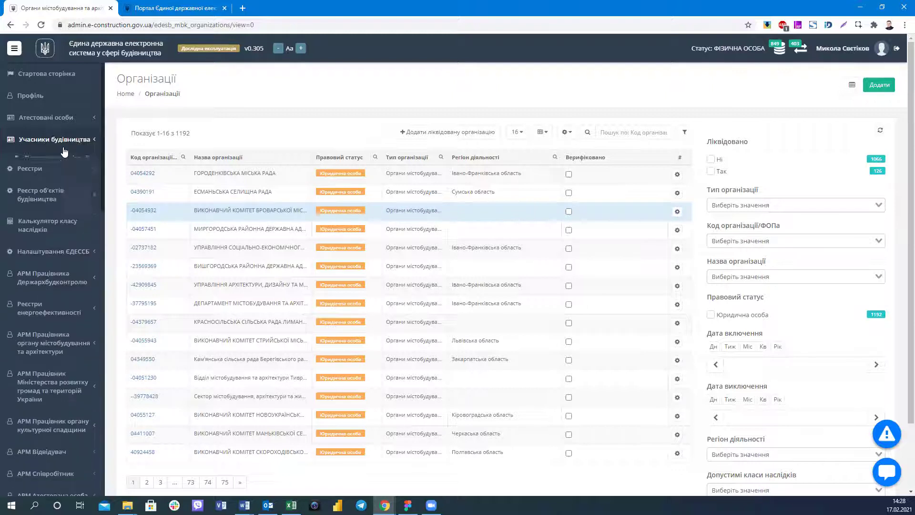
left_click(67, 150)
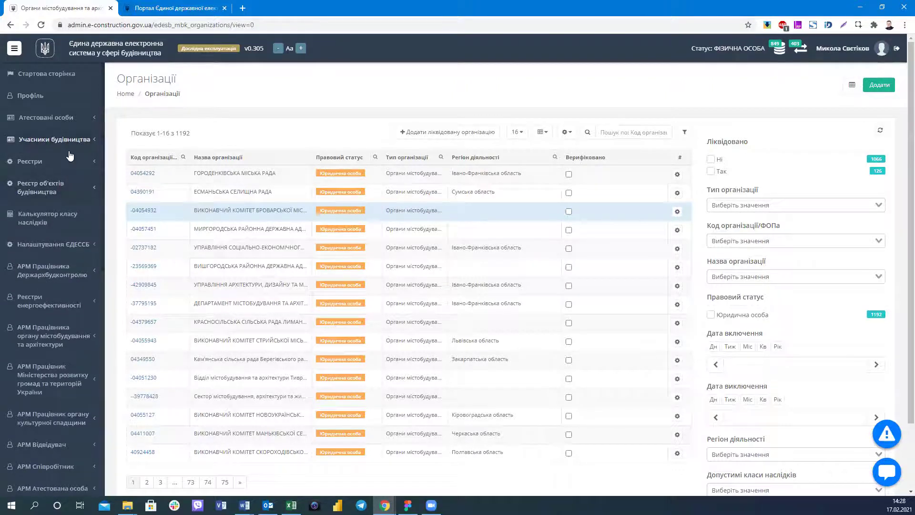
left_click(67, 140)
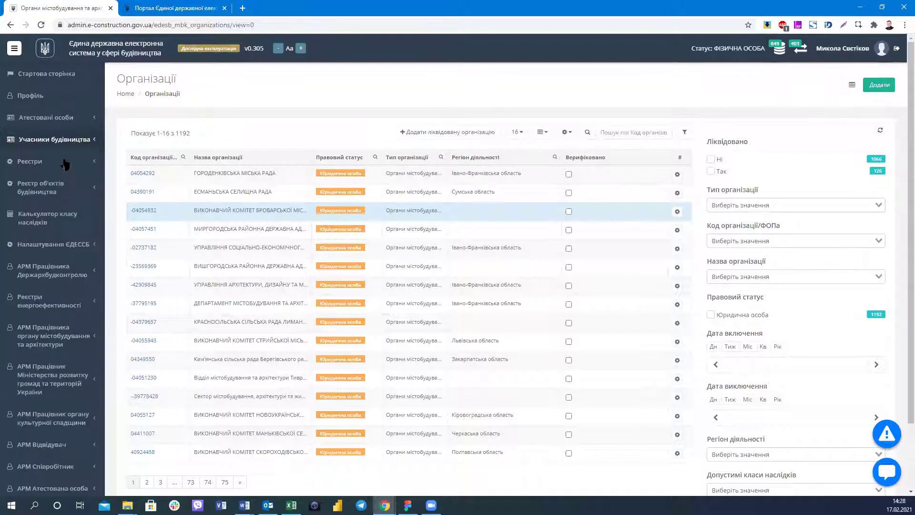
left_click(64, 164)
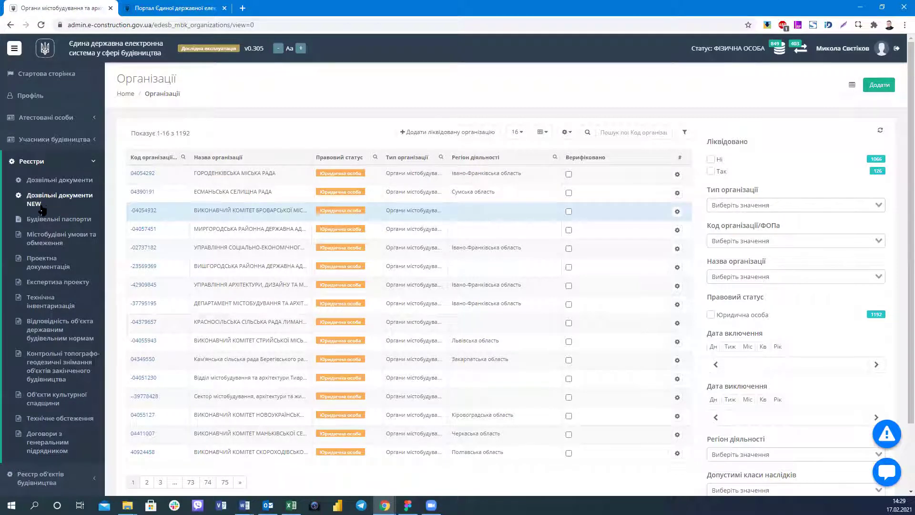
Open Дозвільні документи, try the first document's details, and return to the 103060-record list.
left_click(56, 185)
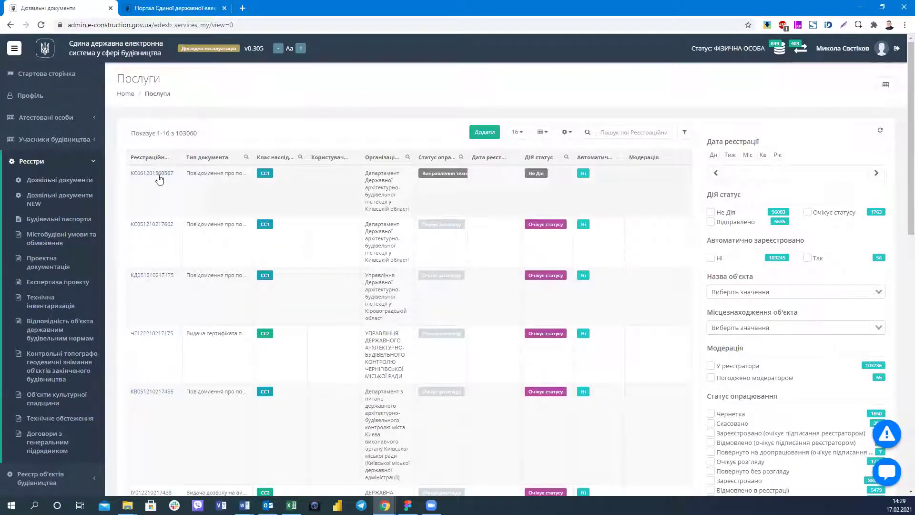
left_click(157, 178)
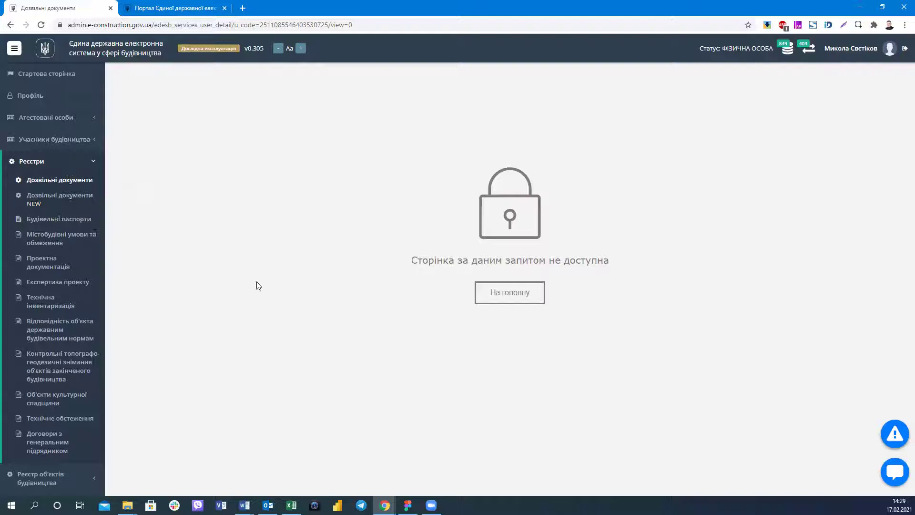
left_click(59, 200)
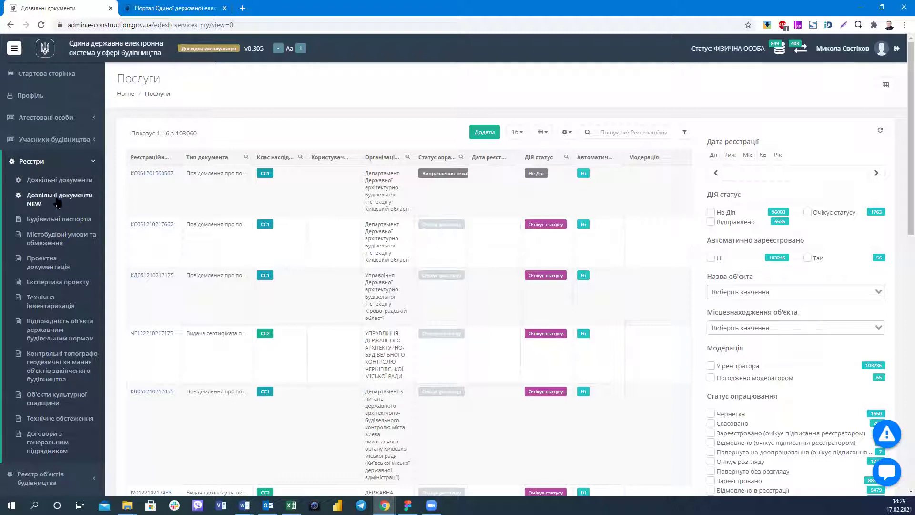
Open Дозвільні документи NEW, scroll its table, and focus the registration-number search box.
left_click(34, 198)
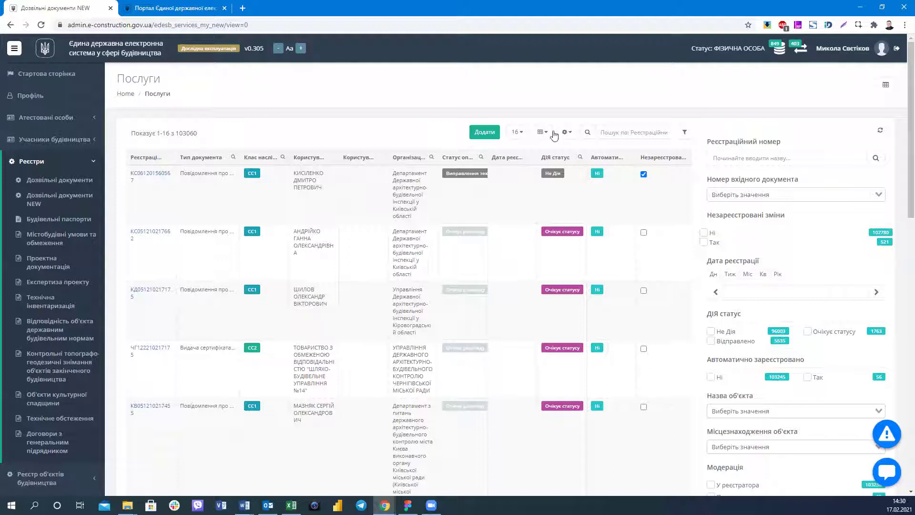
scroll(491, 131, "down", 1)
scroll(533, 231, "down", 3)
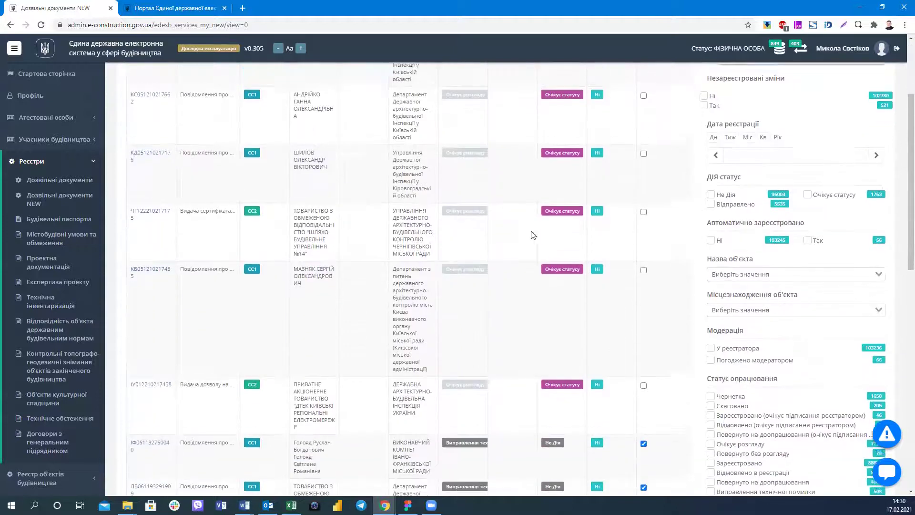
scroll(619, 232, "up", 5)
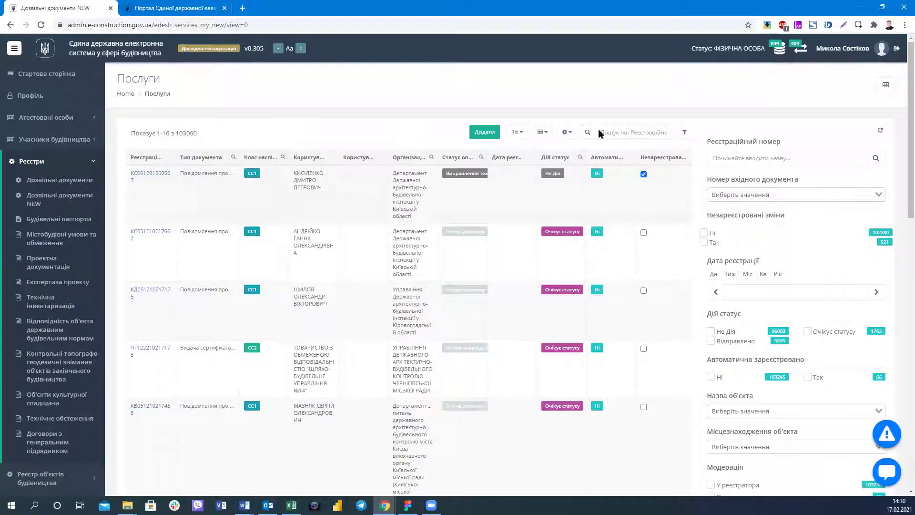
left_click(636, 138)
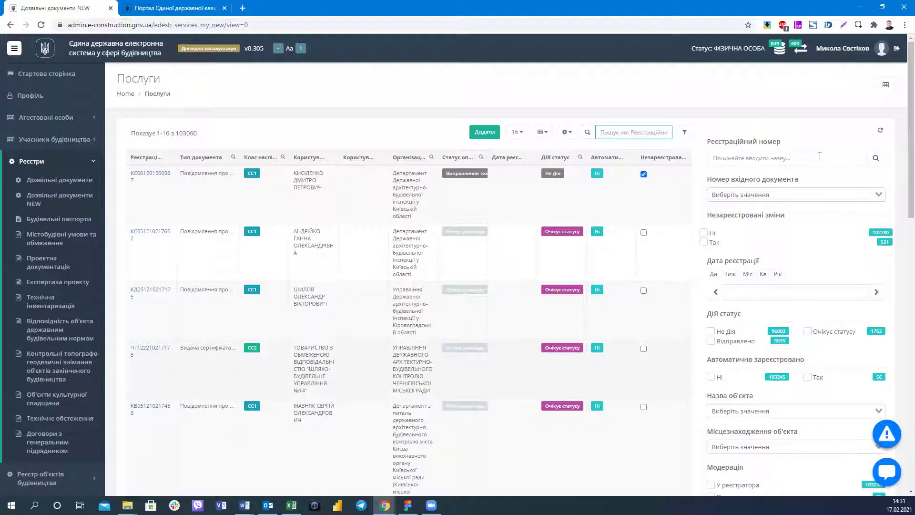
Leave the quick search and expand the Номер вхідного документа filter showing 0, 0001, 00010098.
left_click(623, 123)
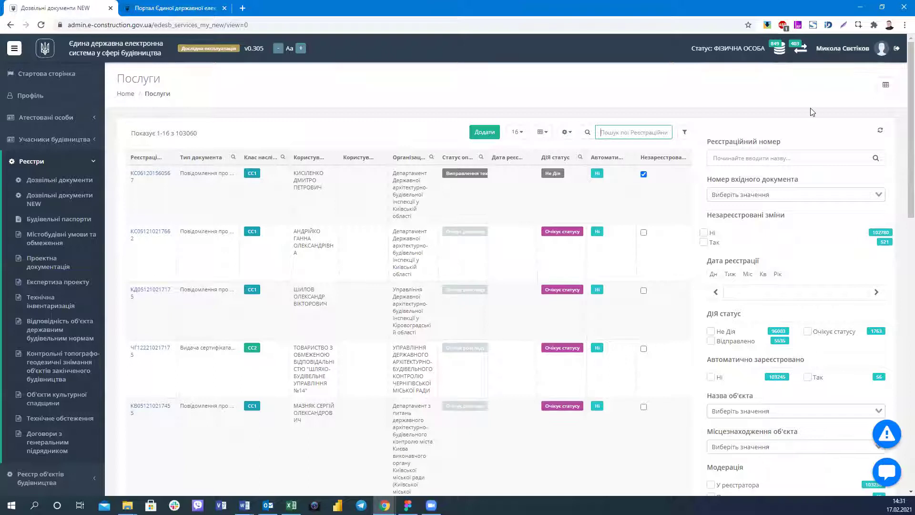
left_click(756, 194)
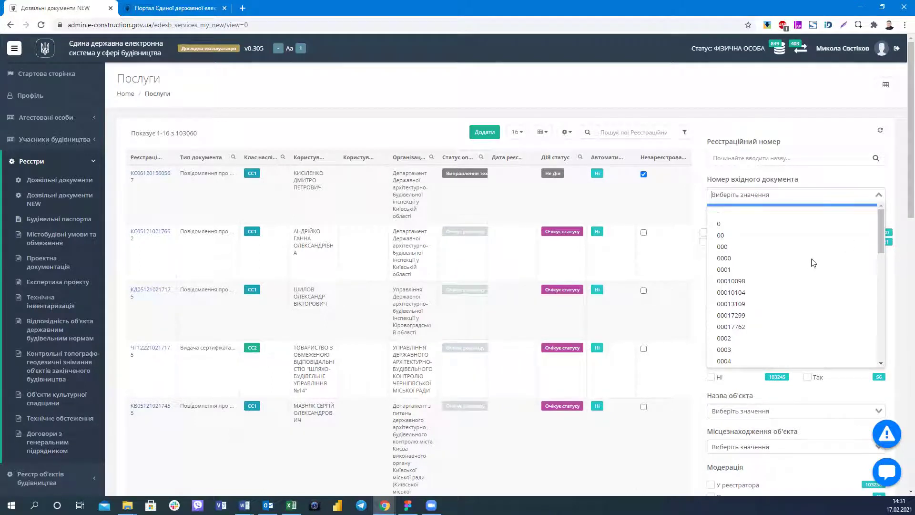
Scroll the incoming document number list and dismiss it without selecting a value.
scroll(813, 266, "down", 15)
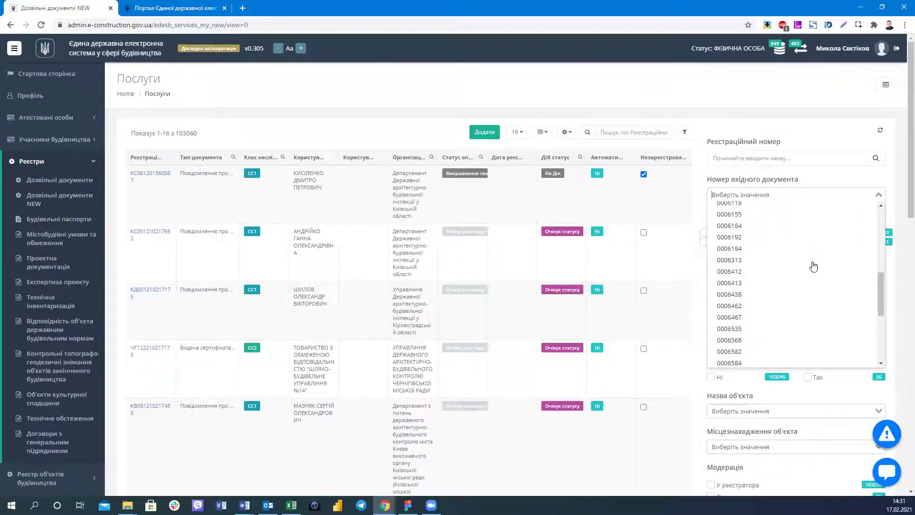
left_click(810, 97)
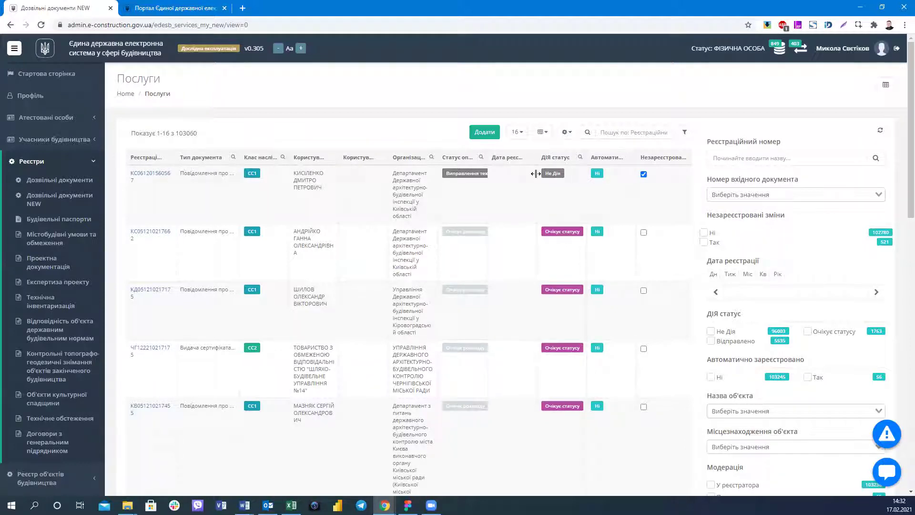
Set the Дата реєстрації filter to the range 2021-02-14 – 2021-02-17.
scroll(536, 173, "down", 3)
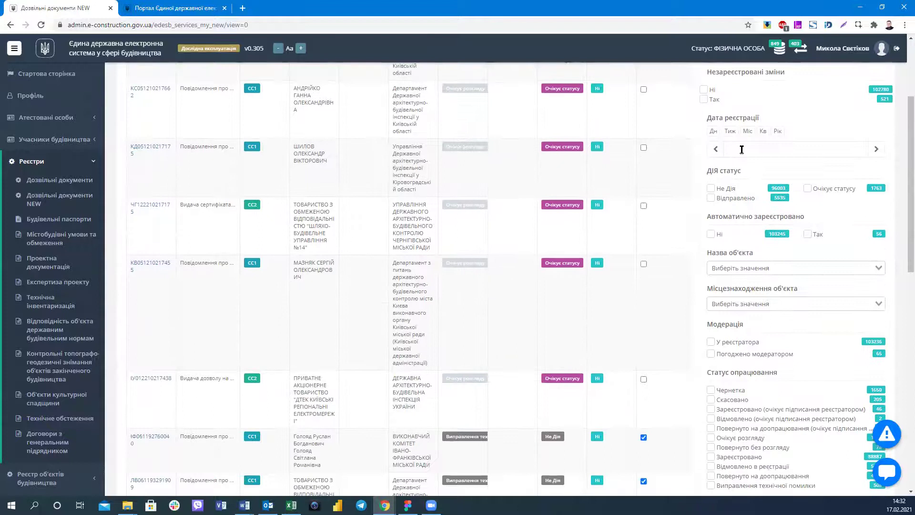
scroll(729, 162, "up", 2)
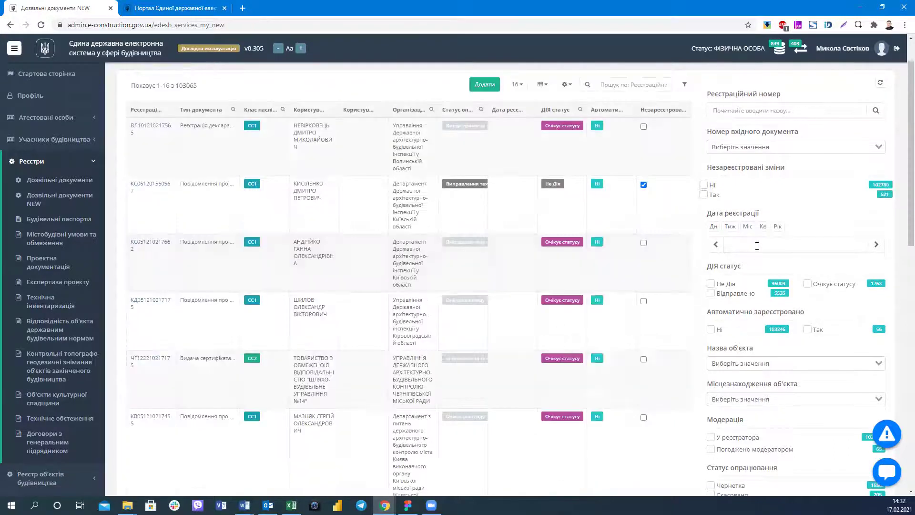
left_click(757, 244)
left_click(808, 238)
scroll(719, 219, "down", 2)
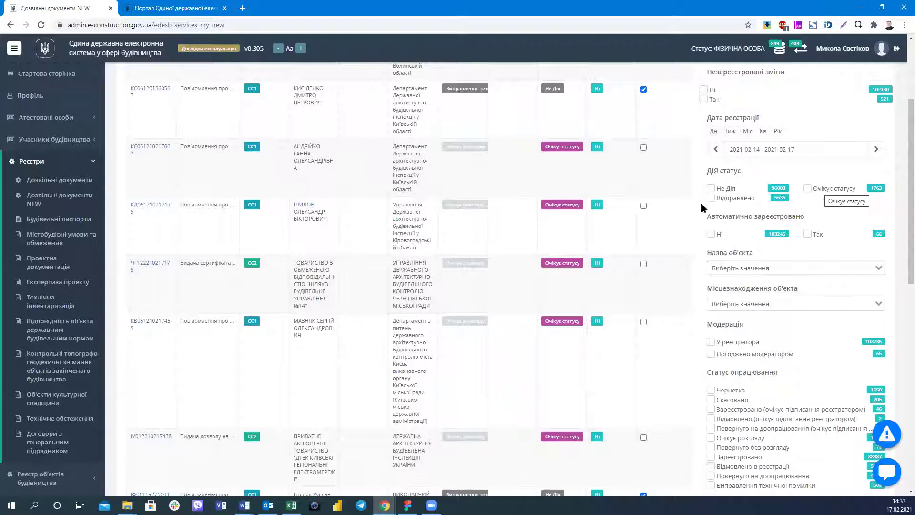
Try the Відправлено and Очікує статусу Дія filters and tick Відмовлено в реєстрації.
left_click(717, 200)
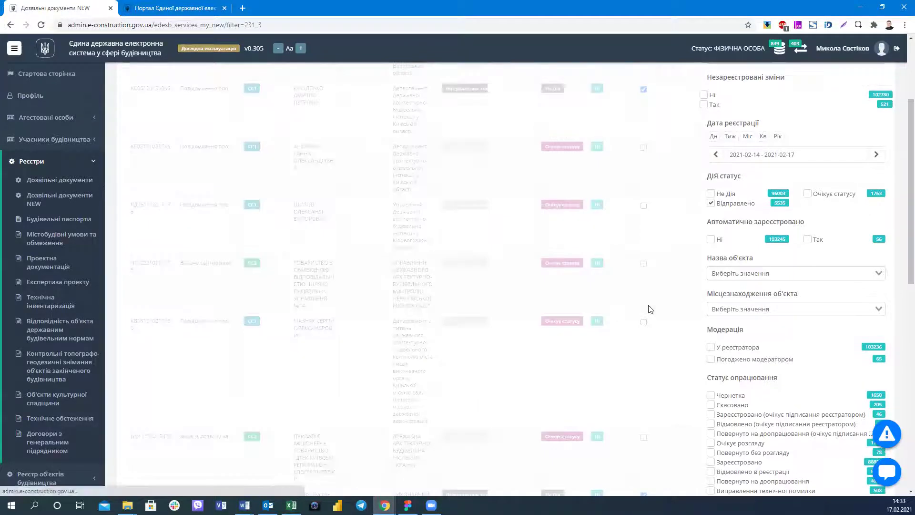
scroll(651, 309, "up", 3)
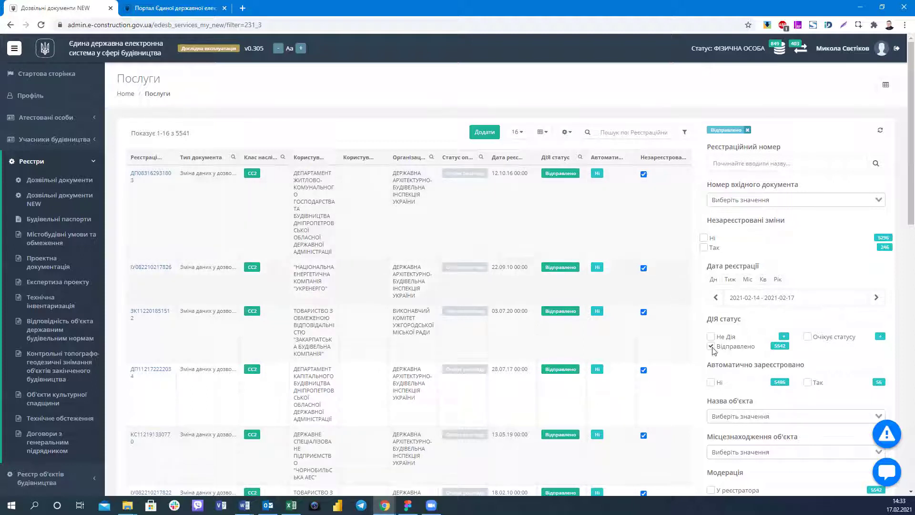
left_click(810, 336)
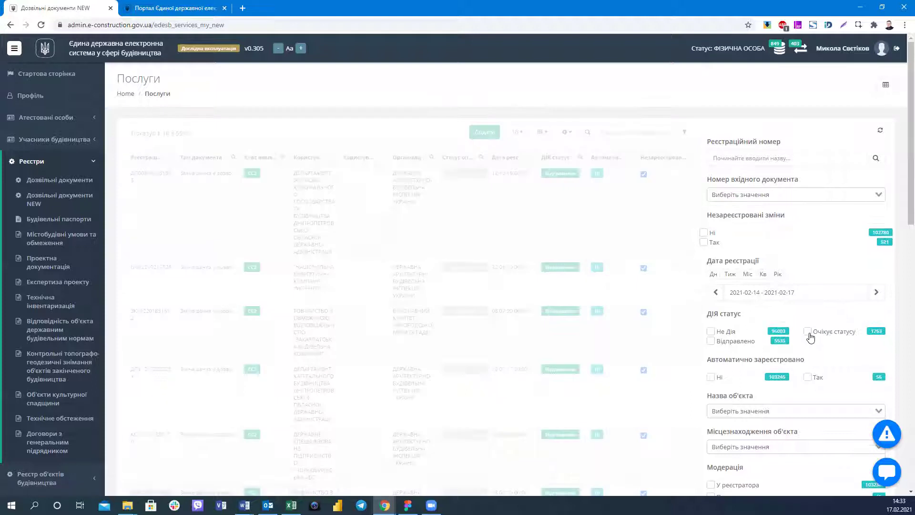
left_click(809, 334)
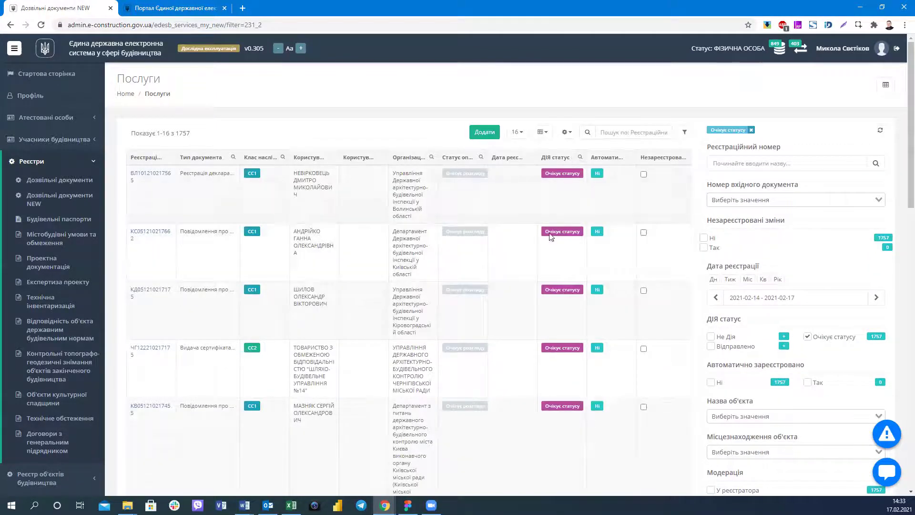
scroll(546, 243, "down", 7)
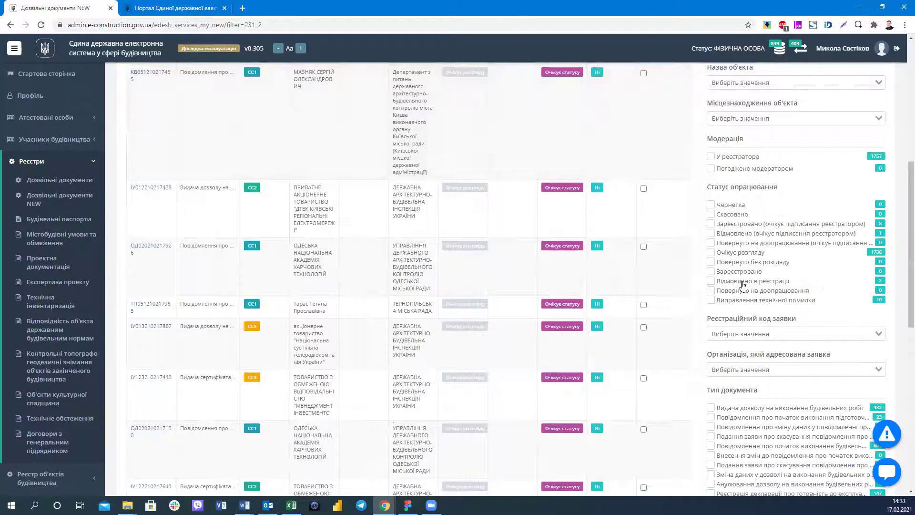
left_click(742, 283)
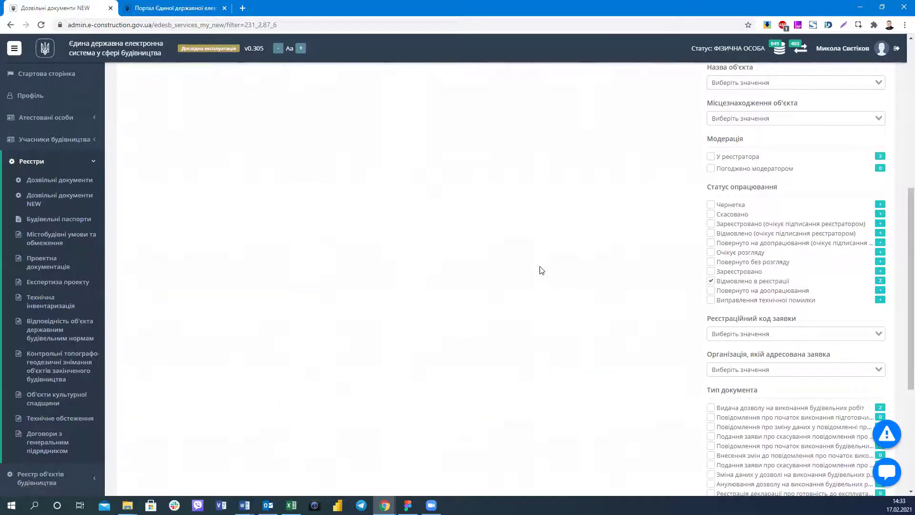
scroll(539, 265, "up", 7)
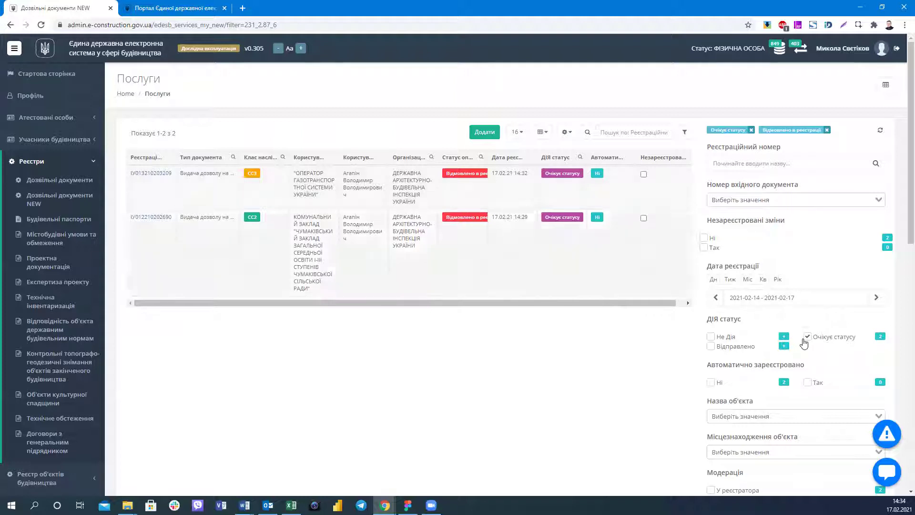
Toggle the Очікує статусу and Відправлено Дія filters until both are cleared, showing 5474 refused records.
left_click(712, 351)
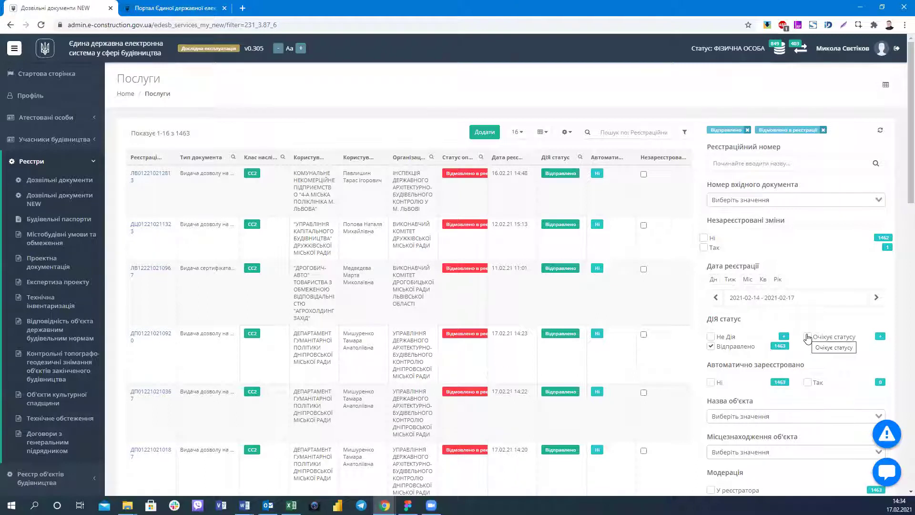
left_click(711, 346)
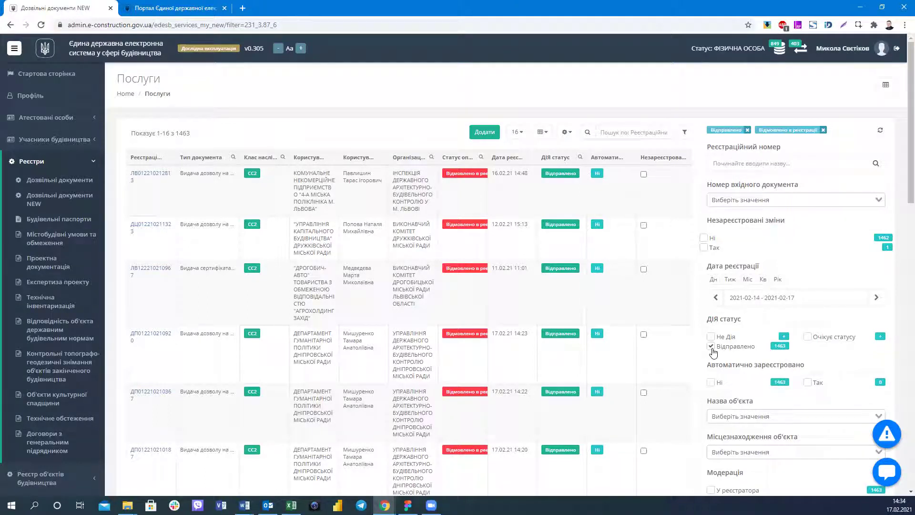
left_click(807, 337)
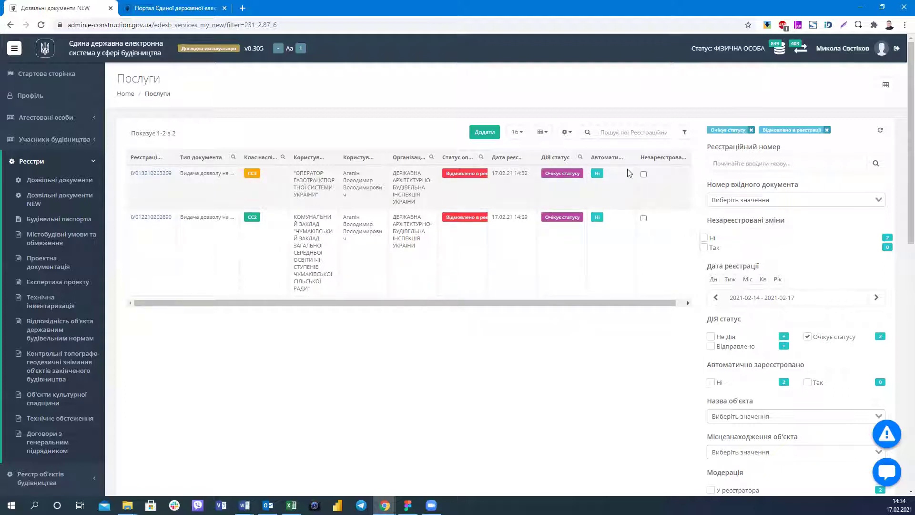
left_click(751, 129)
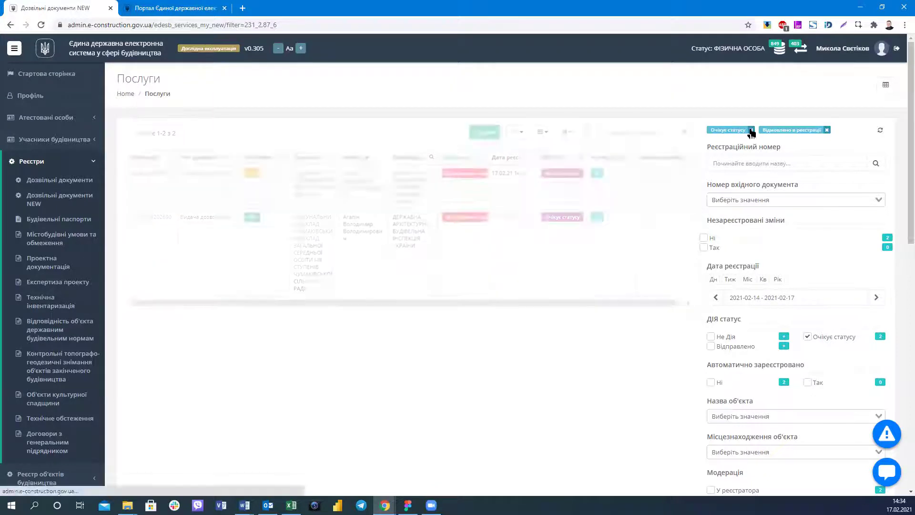
left_click(807, 336)
left_click(802, 339)
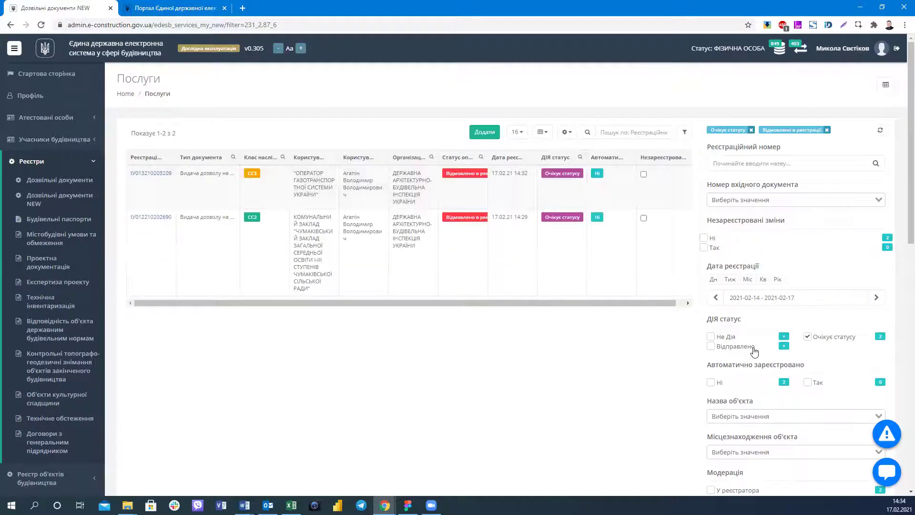
left_click(711, 346)
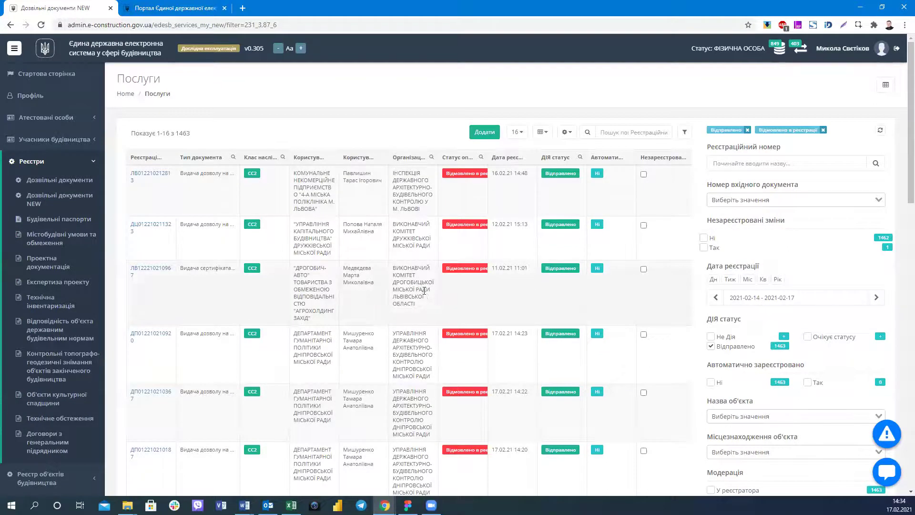
scroll(441, 295, "down", 10)
scroll(484, 268, "down", 5)
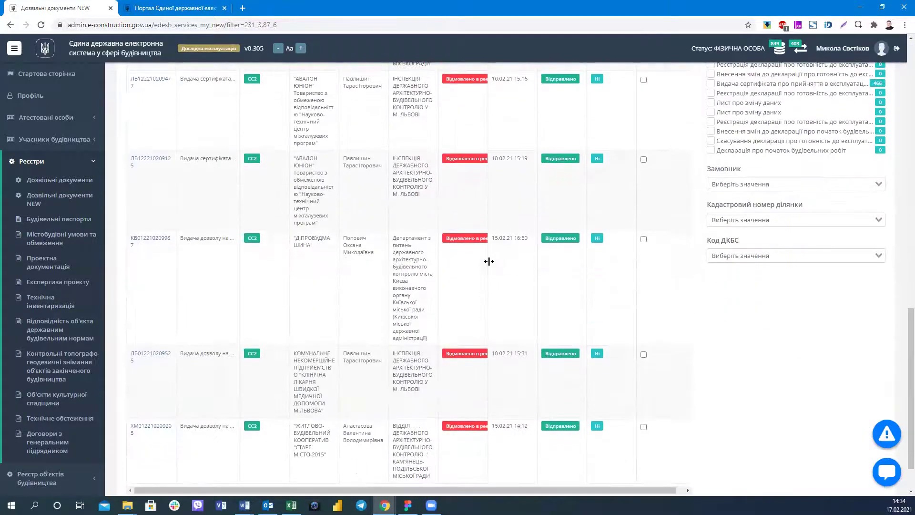
scroll(489, 262, "up", 8)
scroll(489, 262, "up", 10)
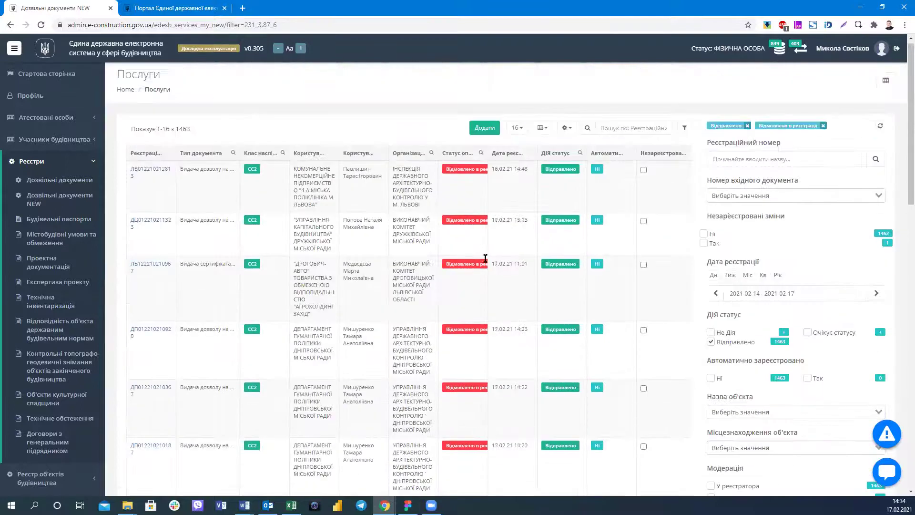
scroll(484, 257, "down", 15)
scroll(486, 257, "up", 15)
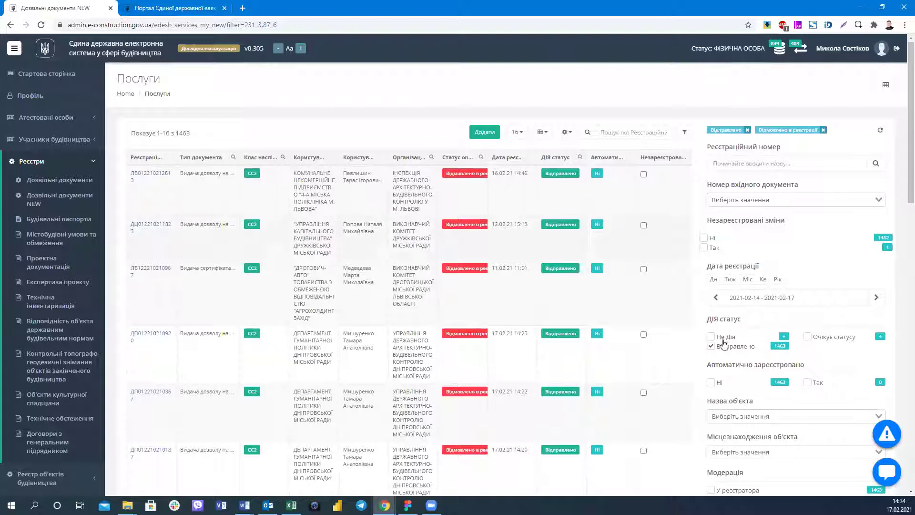
left_click(710, 346)
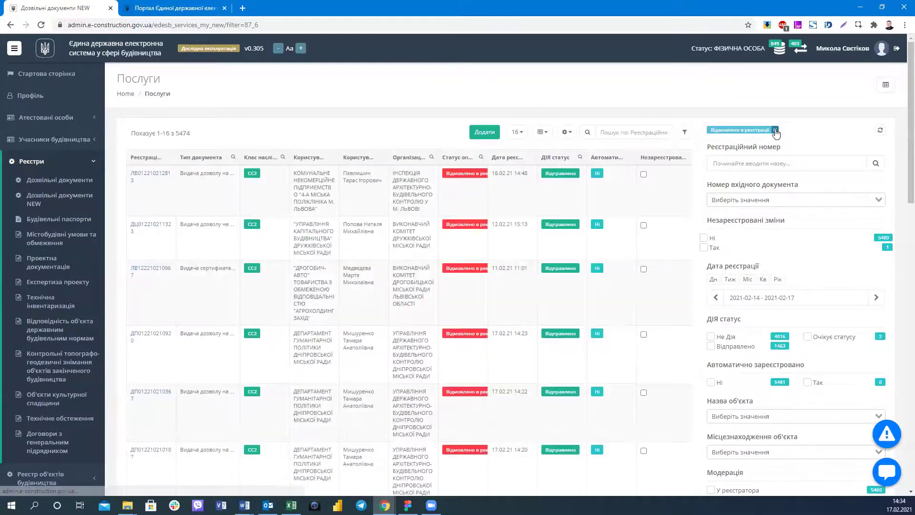
Reset all register filters, then browse the Назва об'єкта and Місцезнаходження об'єкта lists without choosing anything.
left_click(880, 132)
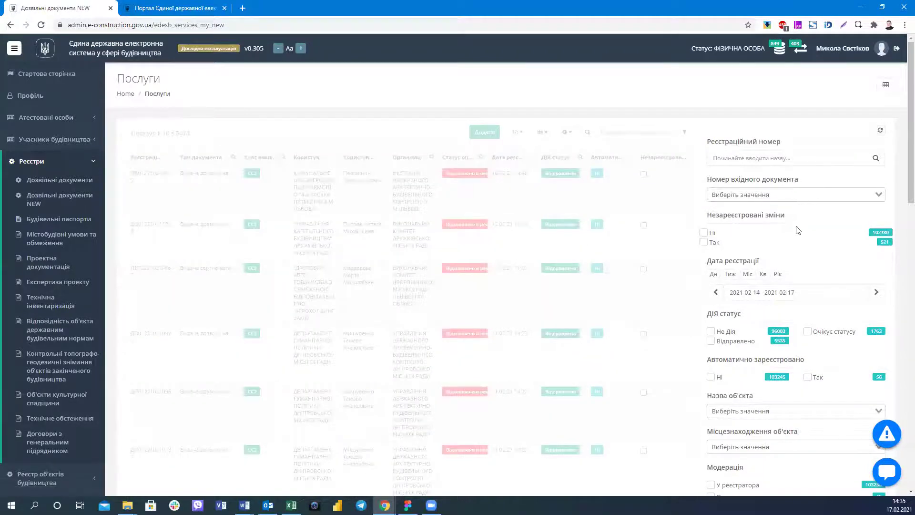
scroll(758, 250, "down", 3)
left_click(741, 264)
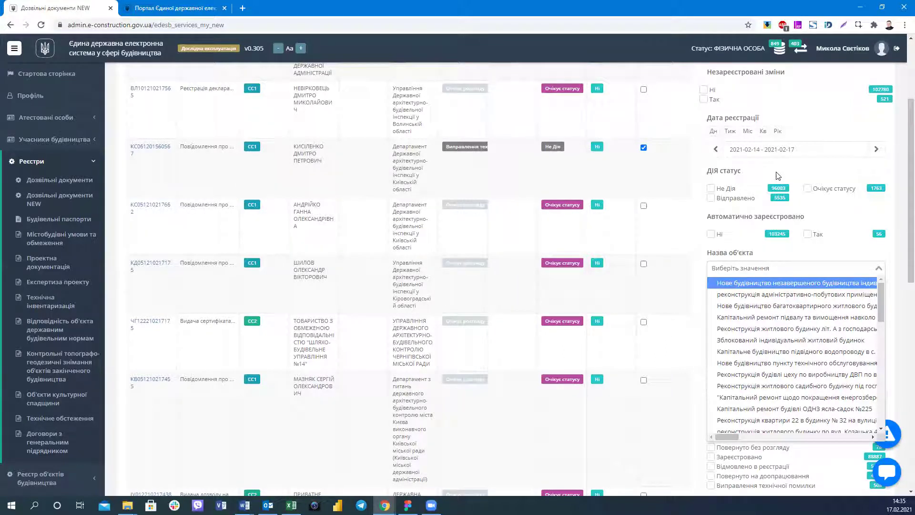
left_click(896, 199)
scroll(727, 163, "down", 3)
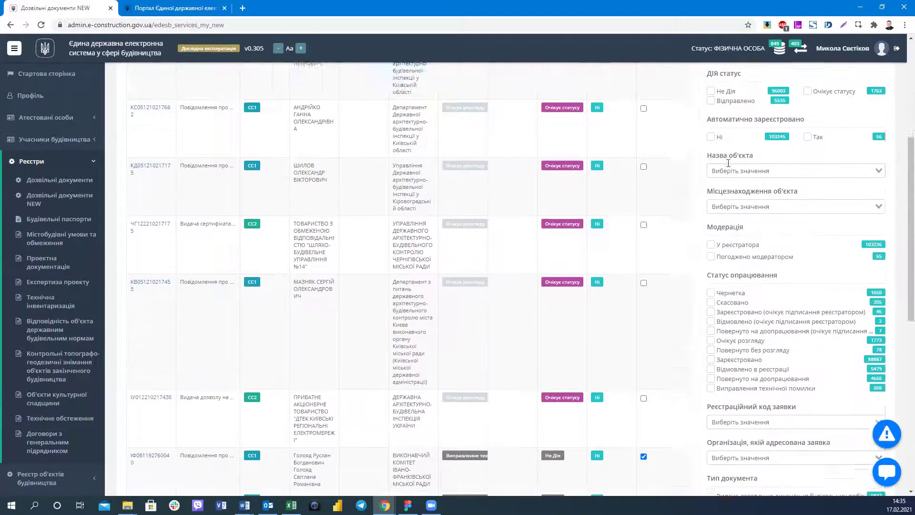
left_click(727, 163)
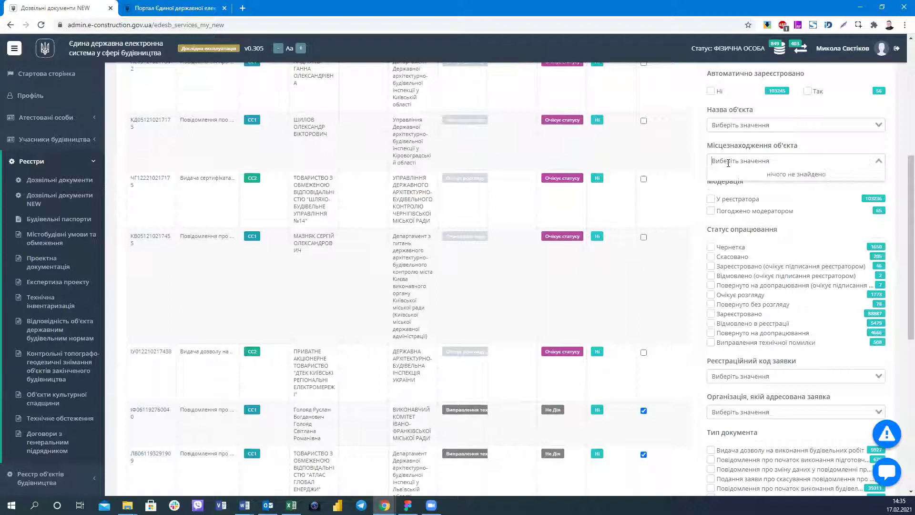
left_click(902, 141)
scroll(878, 180, "down", 1)
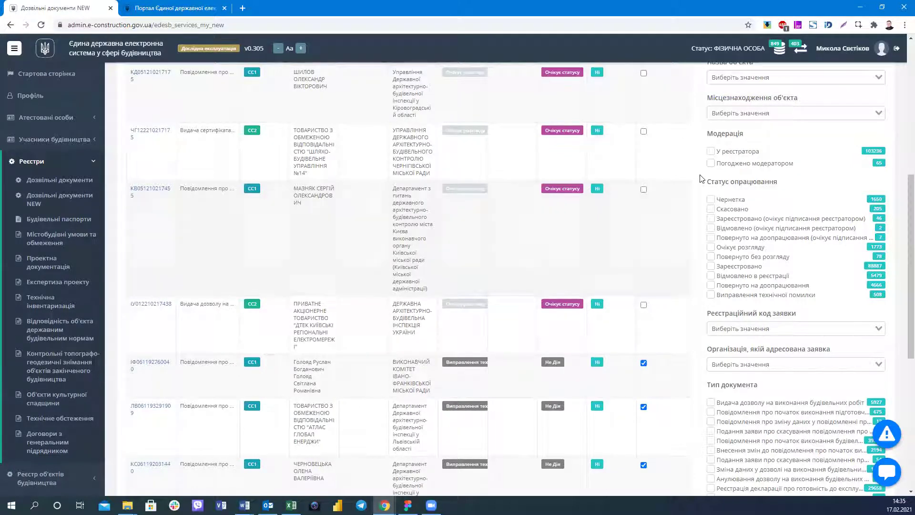
scroll(700, 178, "down", 1)
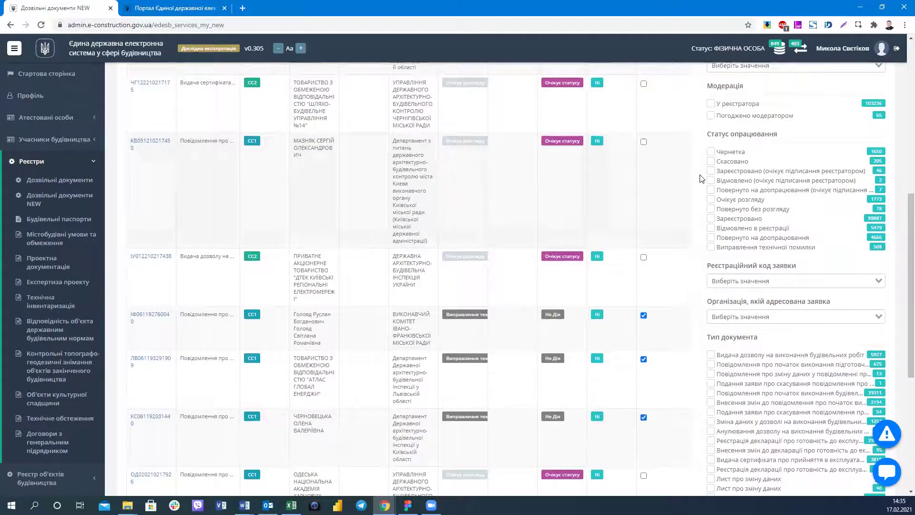
left_click_drag(709, 132, 807, 140)
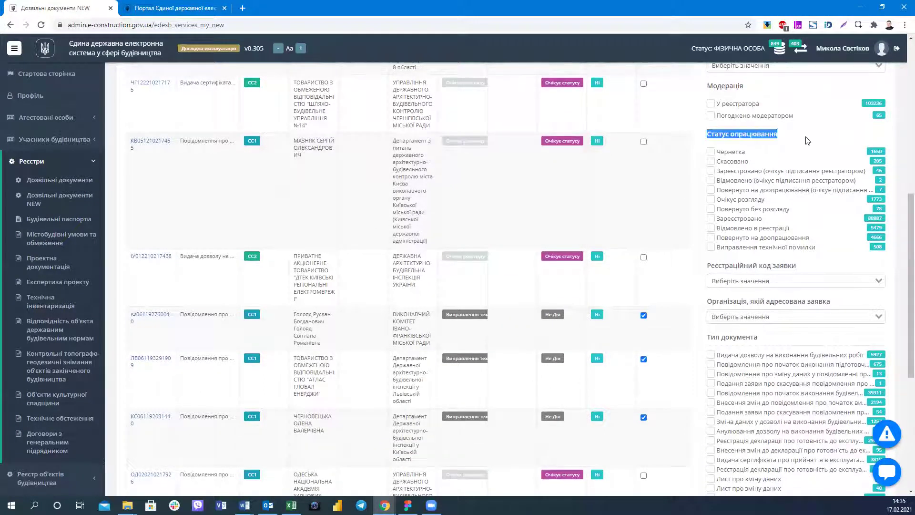
left_click(854, 140)
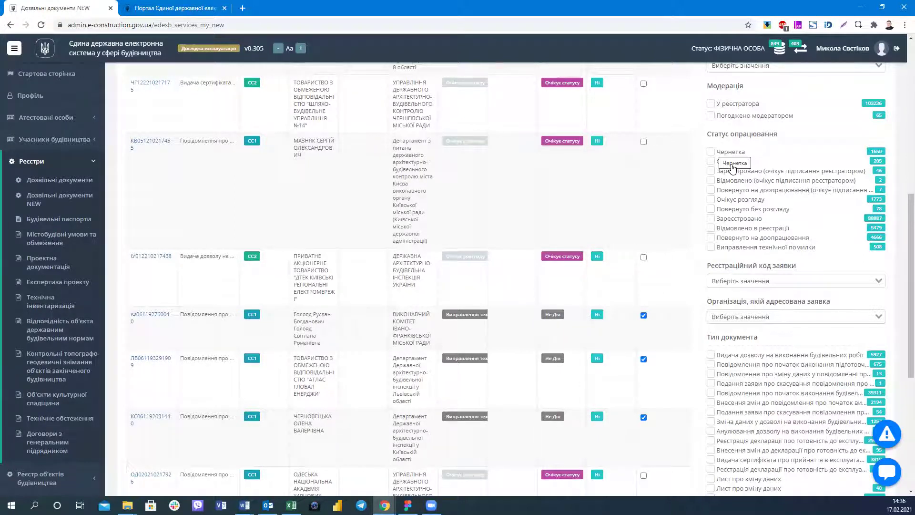
Filter the register to the 205 Скасовано documents, then remove that Скасовано filter tag.
left_click(728, 162)
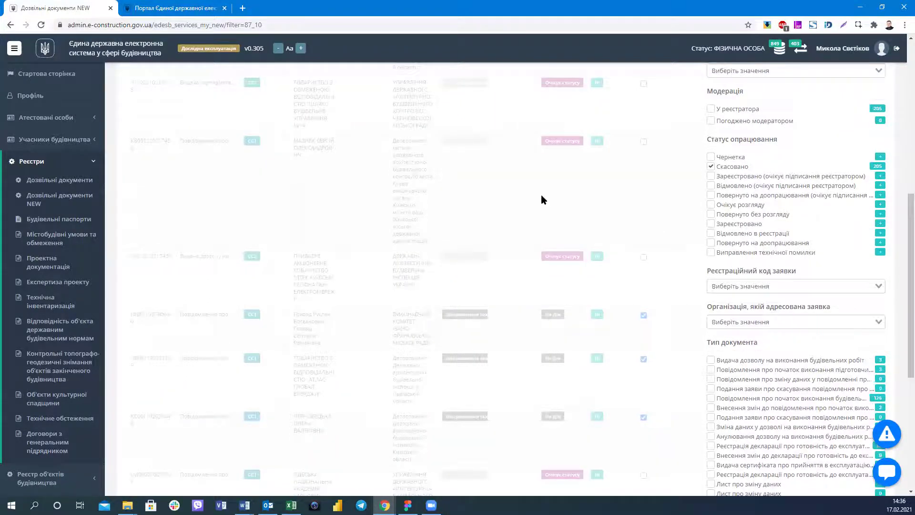
scroll(543, 197, "up", 5)
scroll(541, 195, "up", 2)
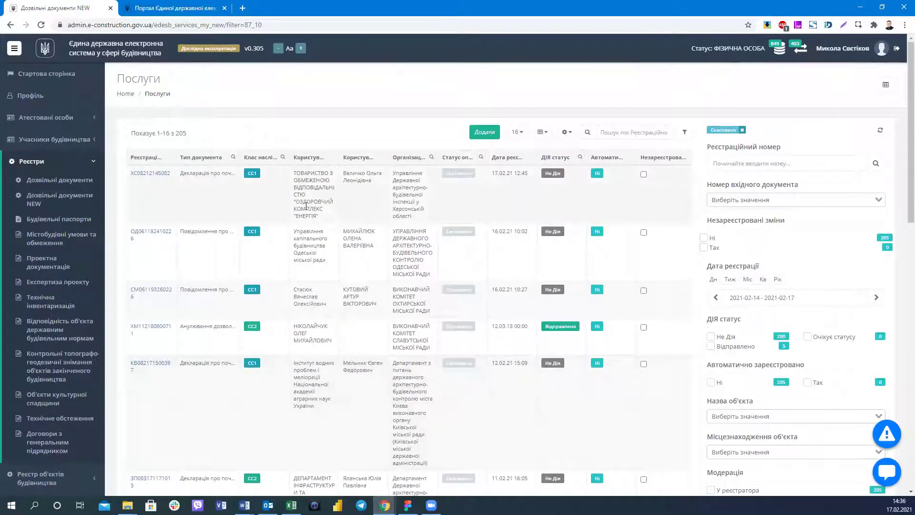
scroll(306, 206, "down", 1)
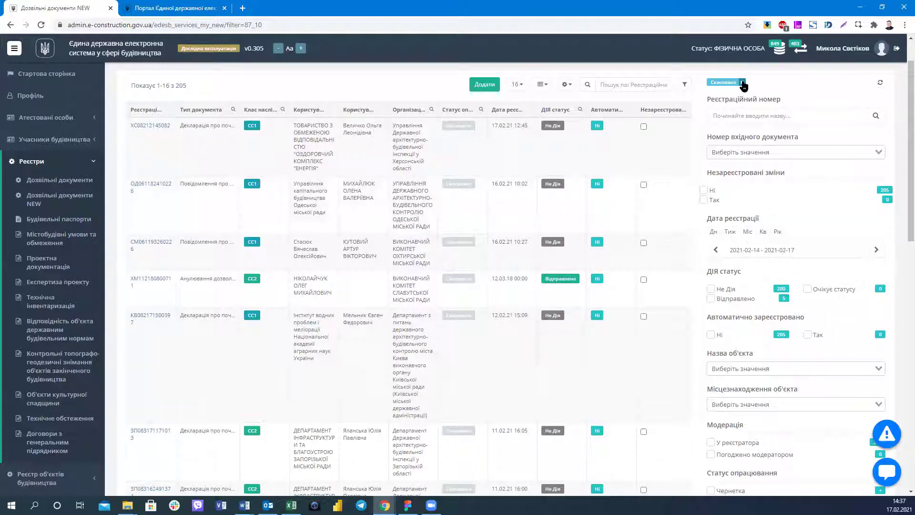
left_click(742, 83)
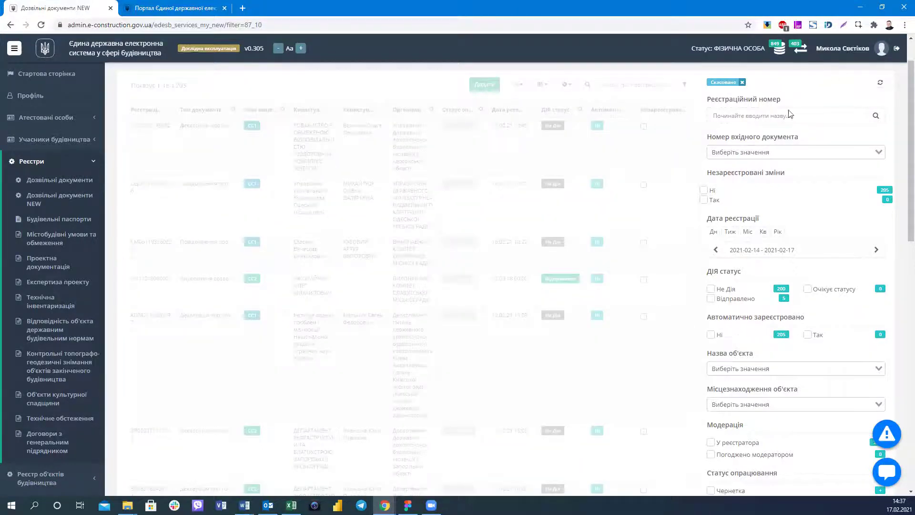
Show only the 46 documents with status 'Зареєстровано (очікує підписання реєстратором)'.
left_click(884, 84)
scroll(799, 124, "down", 6)
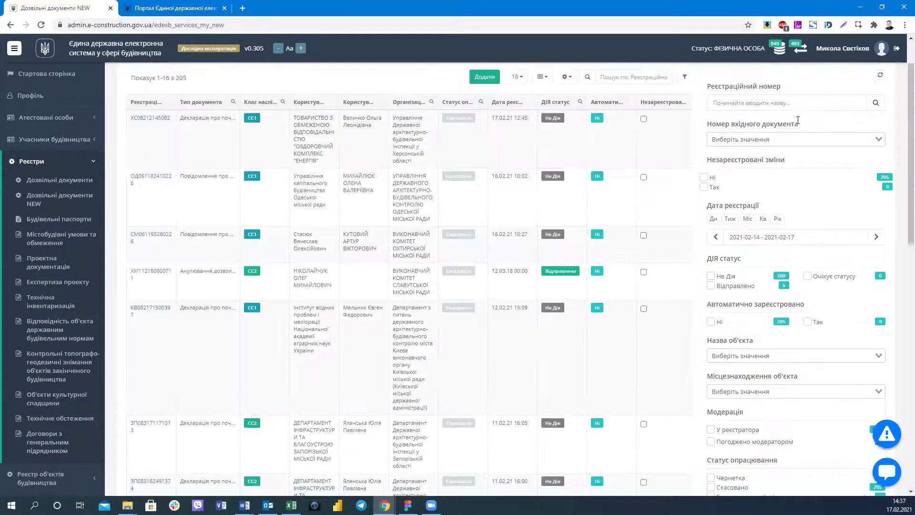
scroll(759, 190, "up", 5)
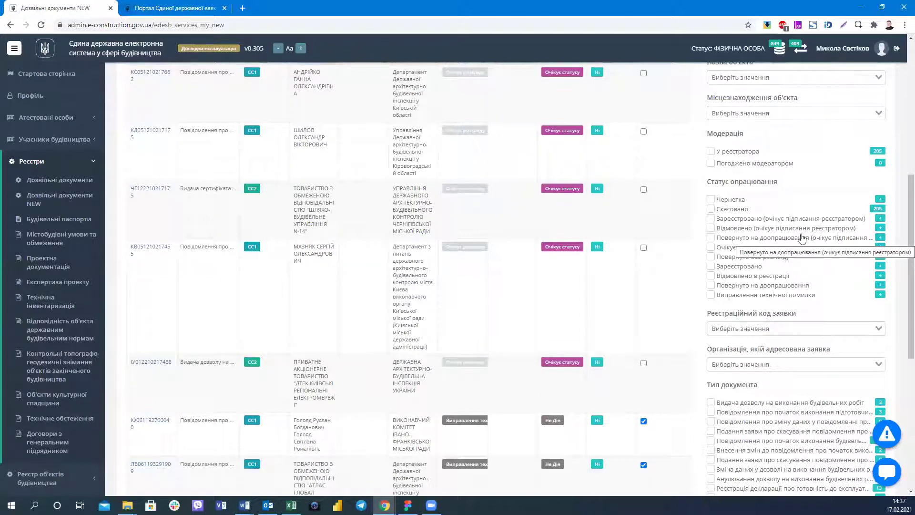
left_click(762, 219)
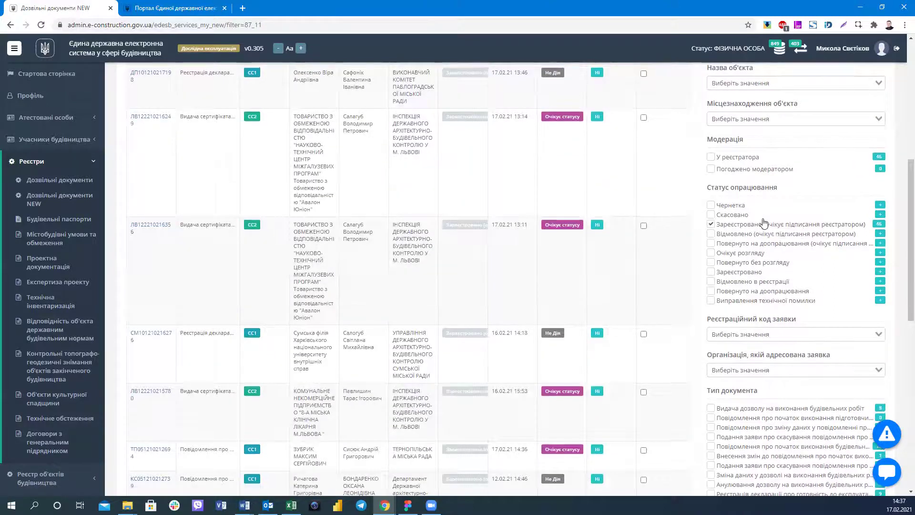
scroll(762, 222, "up", 7)
scroll(536, 273, "down", 3)
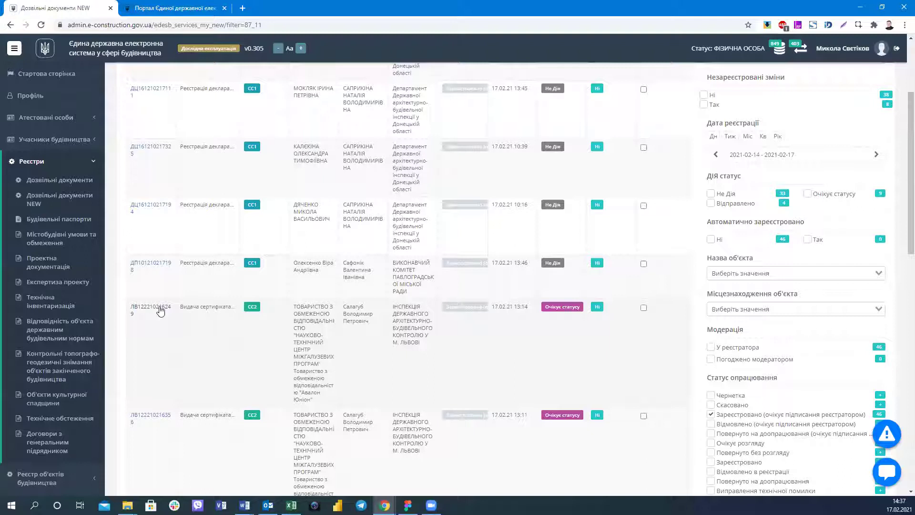
left_click(160, 310)
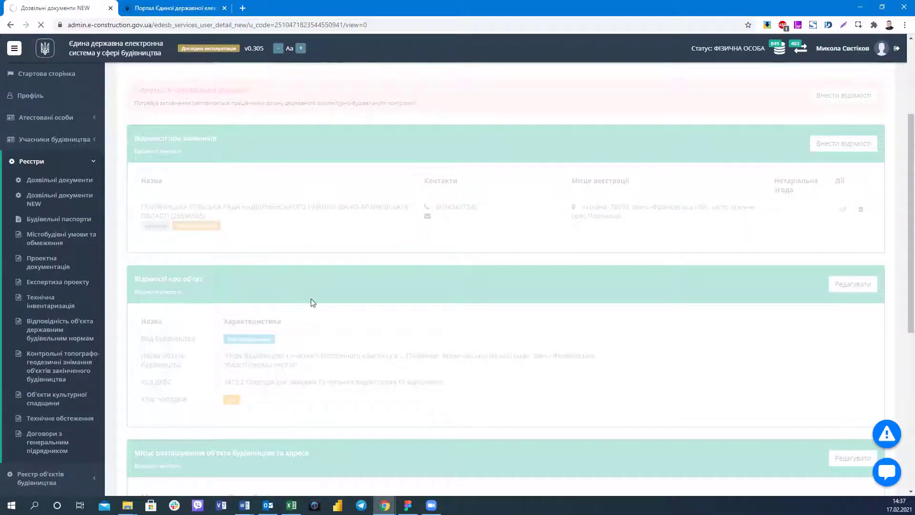
left_click(57, 75)
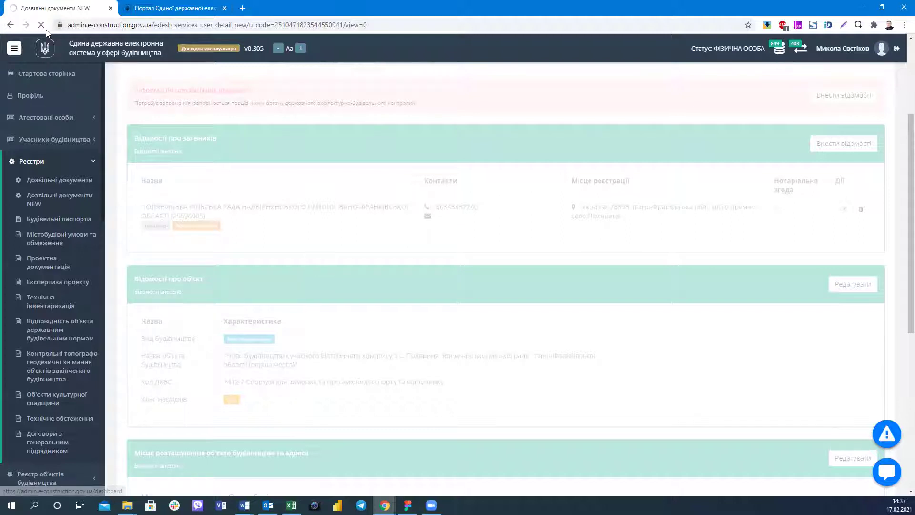
scroll(132, 118, "up", 3)
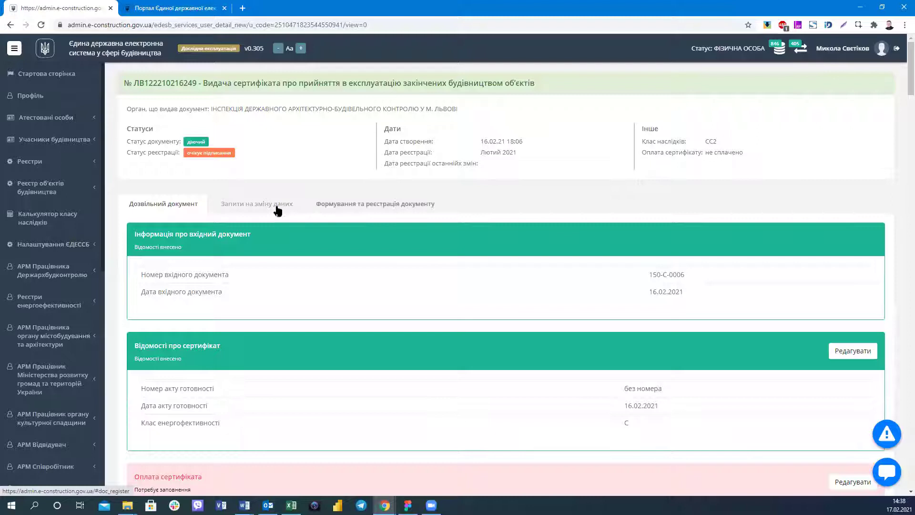
left_click(334, 203)
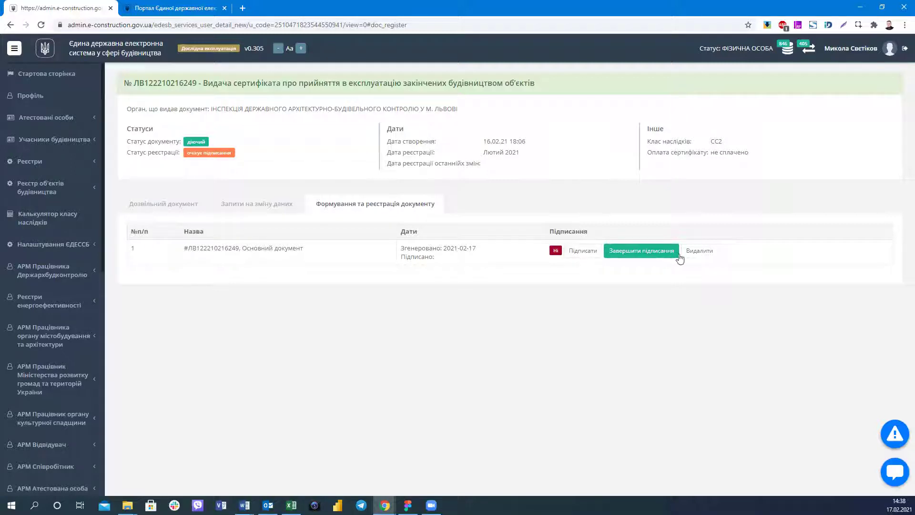
left_click(45, 58)
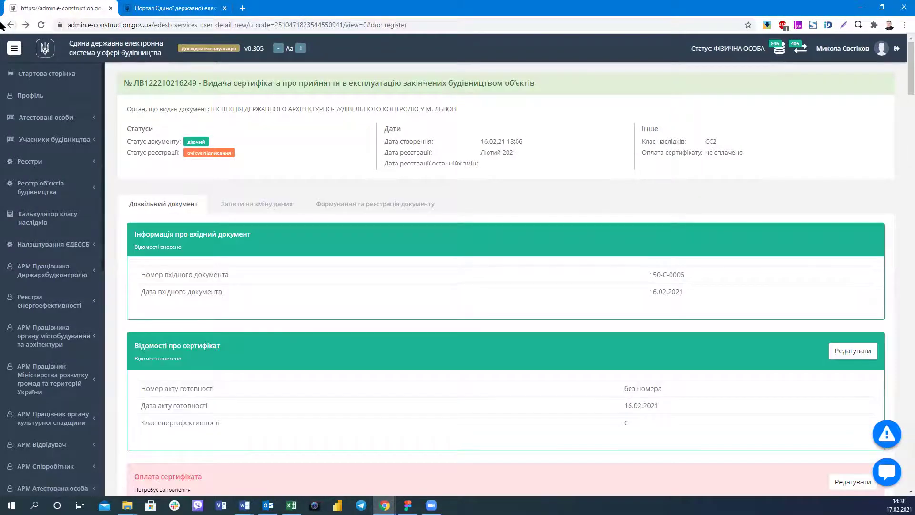
left_click(11, 25)
left_click(11, 25)
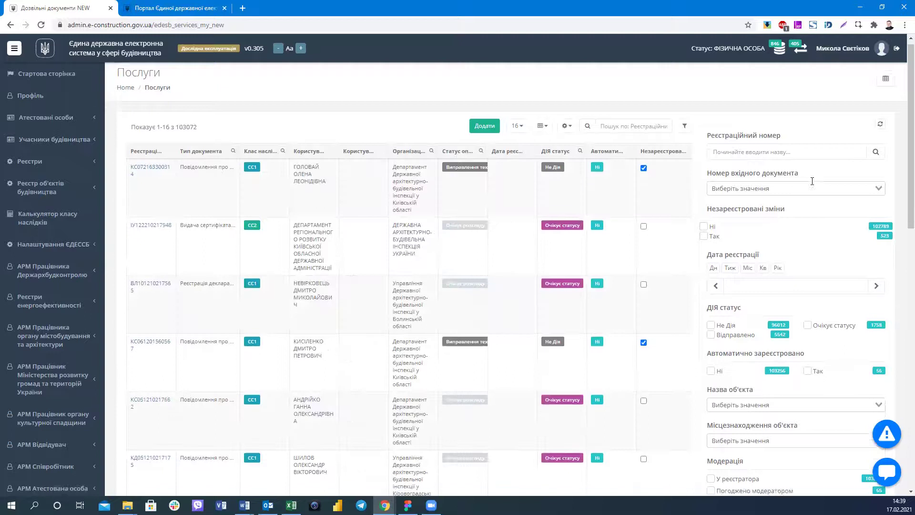
Scroll the unfiltered register of 103072 documents down to the Статус опрацювання counts.
scroll(817, 187, "down", 6)
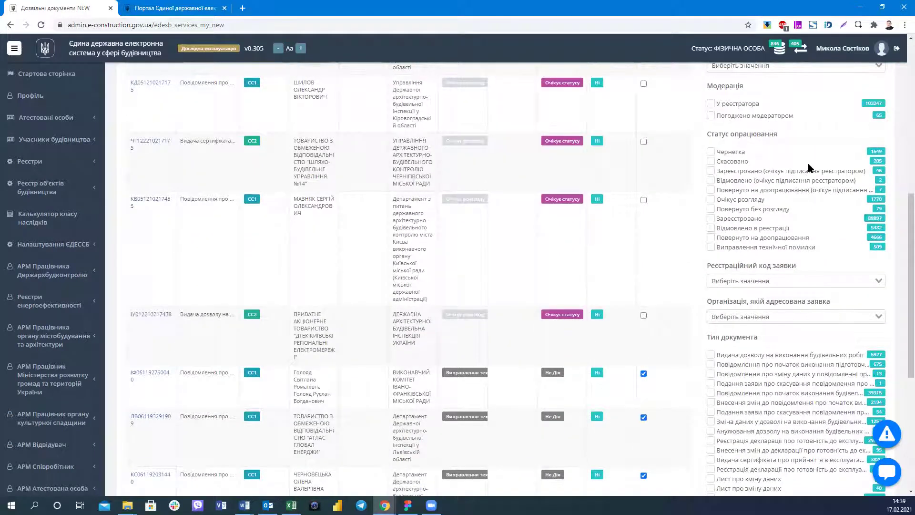
scroll(765, 305, "down", 3)
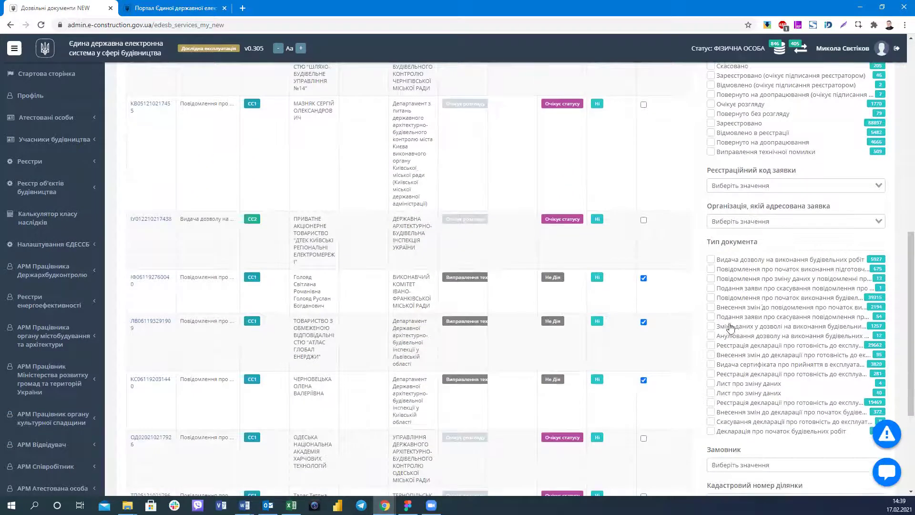
scroll(725, 255, "up", 3)
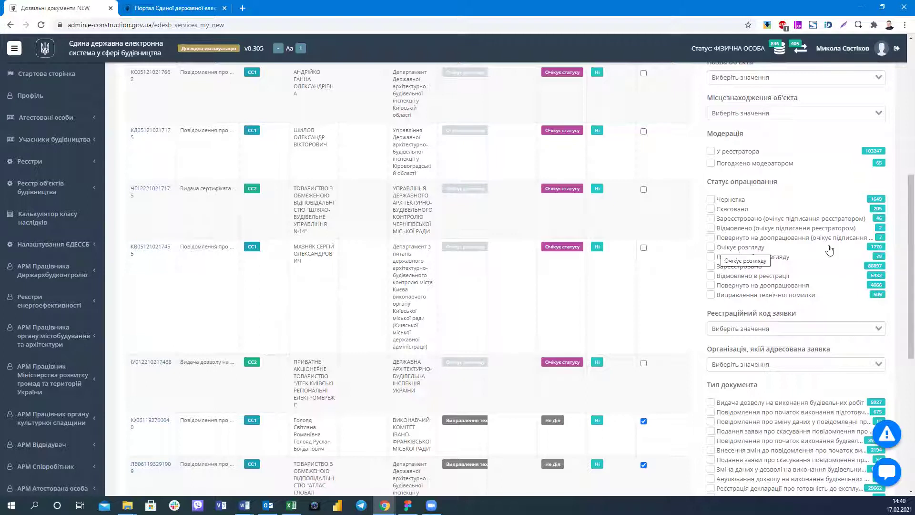
Tick 'Очікує розгляду' to list the 1770 awaiting-review documents and look through them.
left_click(829, 249)
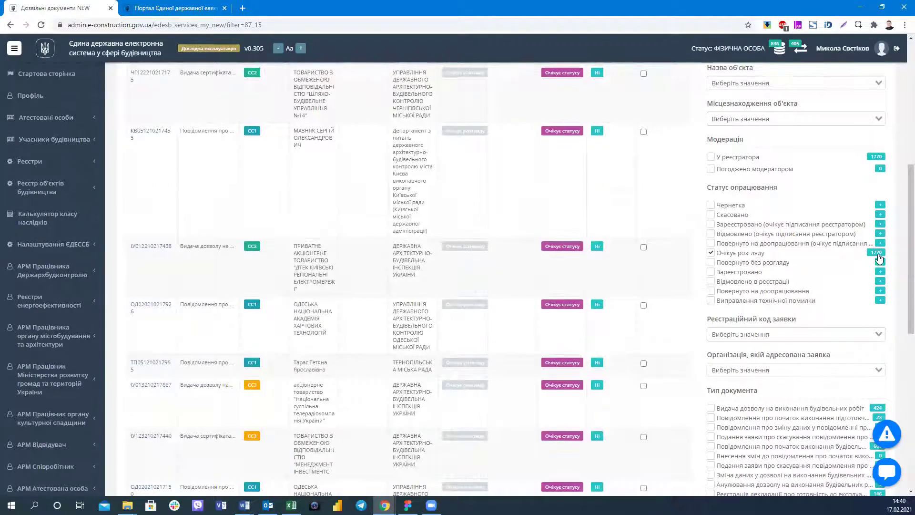
scroll(880, 257, "up", 7)
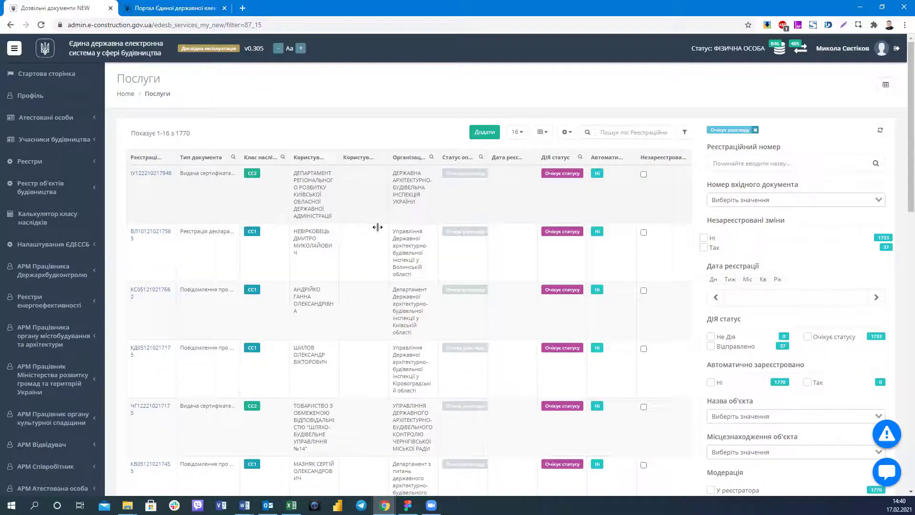
scroll(155, 306, "down", 1)
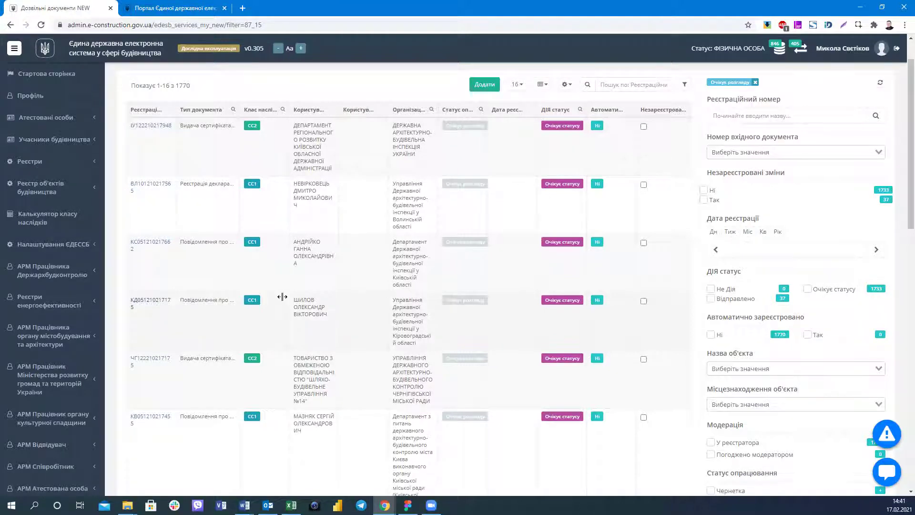
scroll(147, 295, "up", 1)
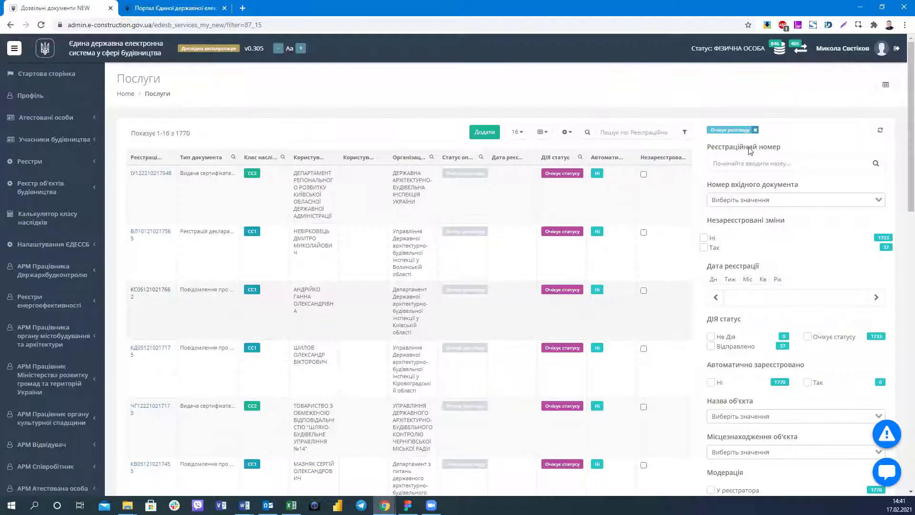
Remove the 'Очікує розгляду' filter chip and scroll down to the full status counts.
scroll(756, 89, "down", 1)
left_click(755, 83)
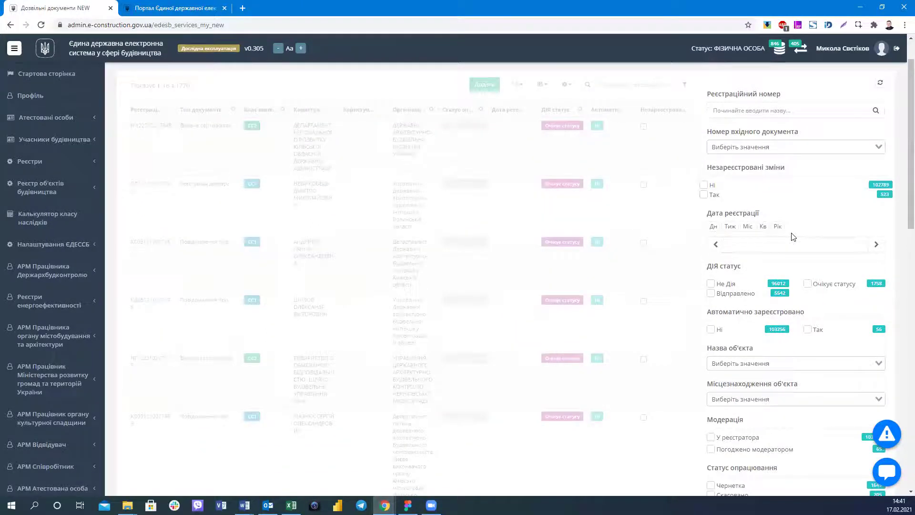
scroll(792, 237, "down", 6)
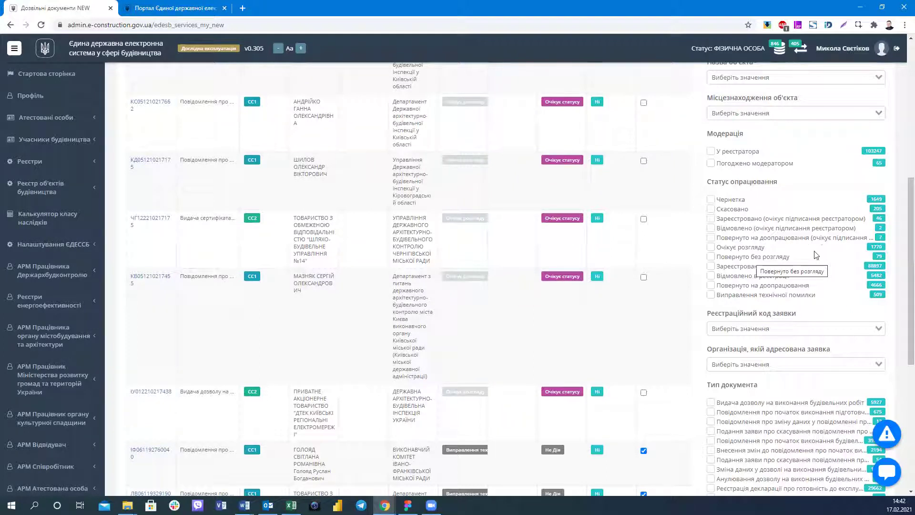
scroll(743, 221, "down", 1)
scroll(743, 222, "down", 1)
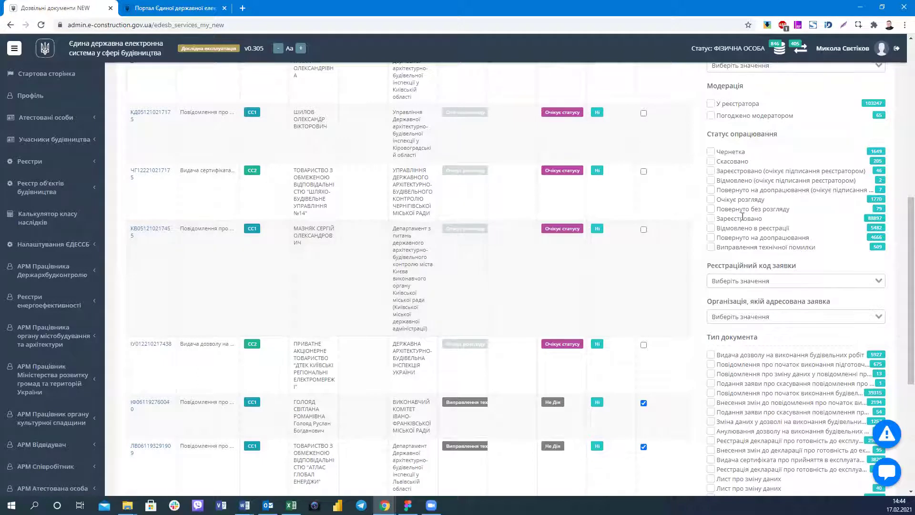
Open the 'Реєстраційний код заявки' dropdown to view the available application registration codes.
scroll(740, 219, "down", 2)
left_click(770, 187)
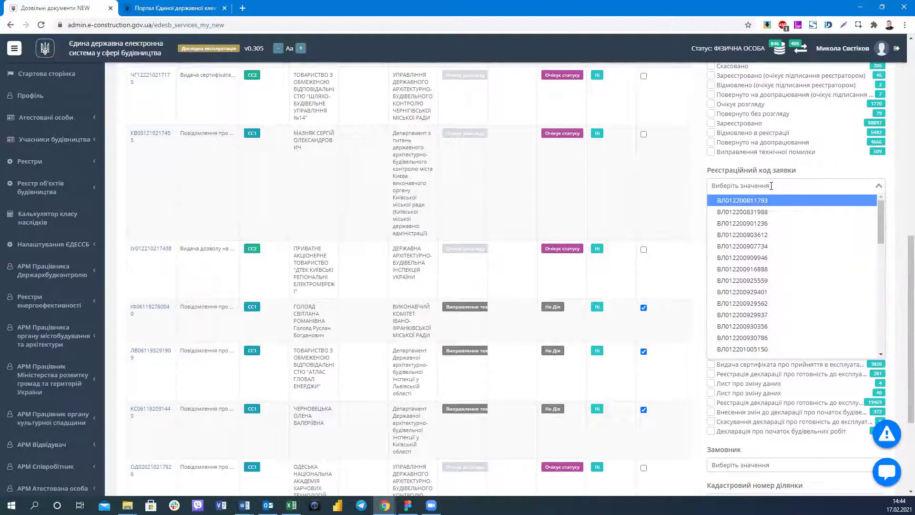
scroll(770, 186, "up", 10)
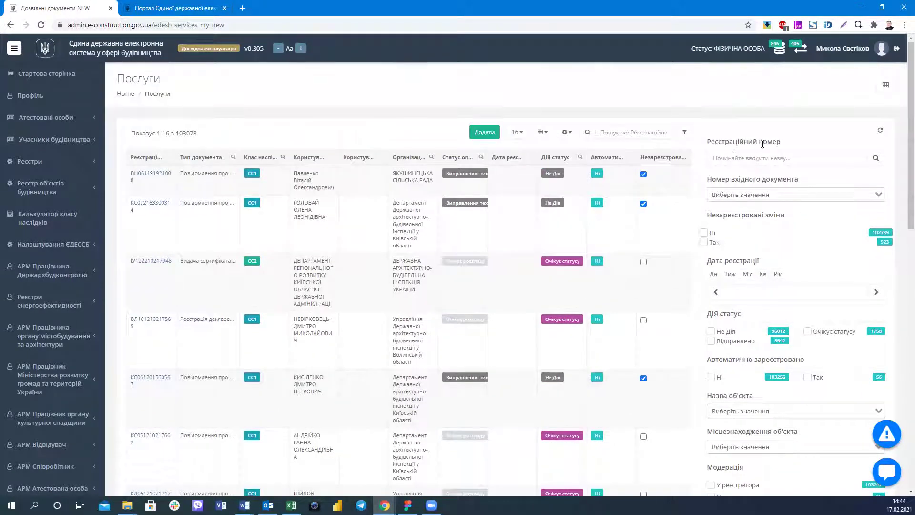
scroll(748, 200, "down", 8)
left_click(757, 281)
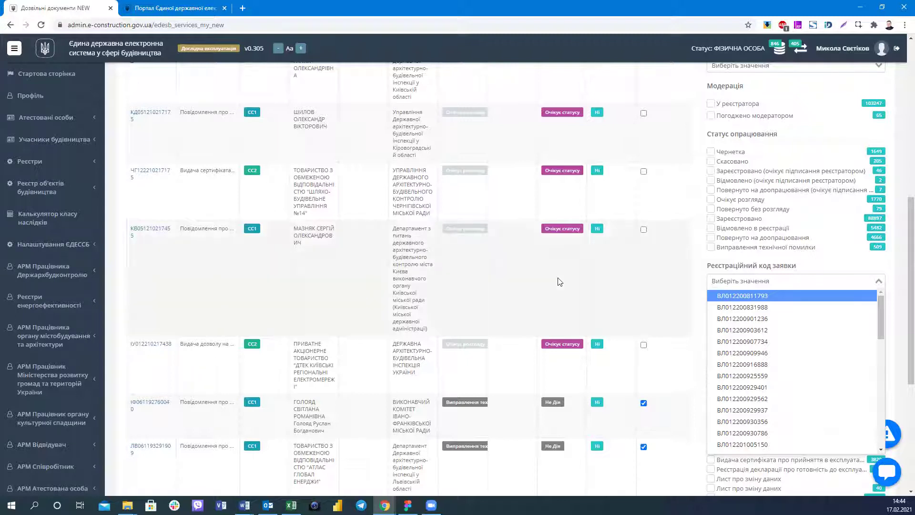
Open the 'Організація, якій адресована заявка' dropdown listing addressee organizations.
scroll(560, 282, "down", 5)
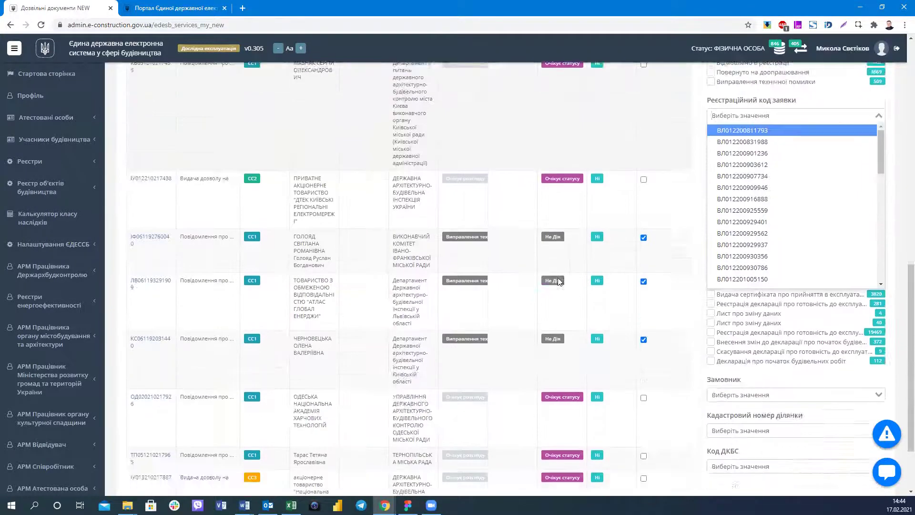
scroll(746, 355, "up", 3)
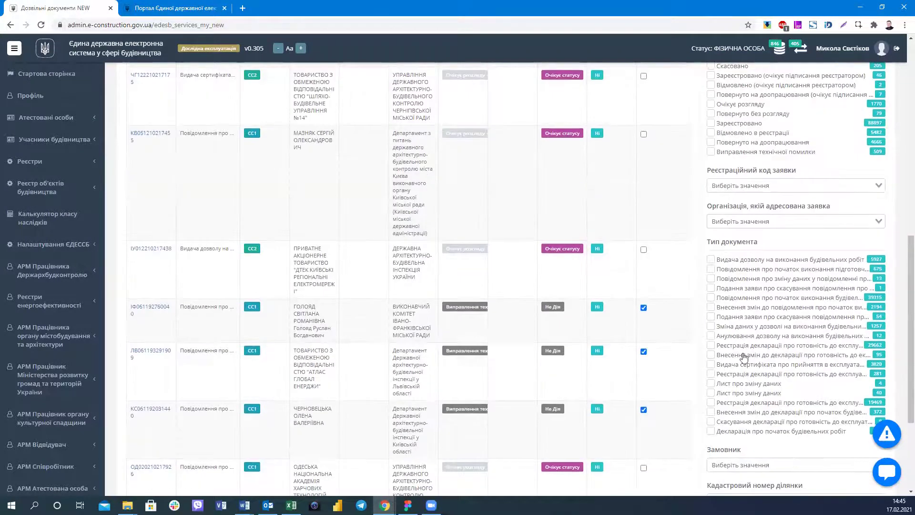
left_click(770, 222)
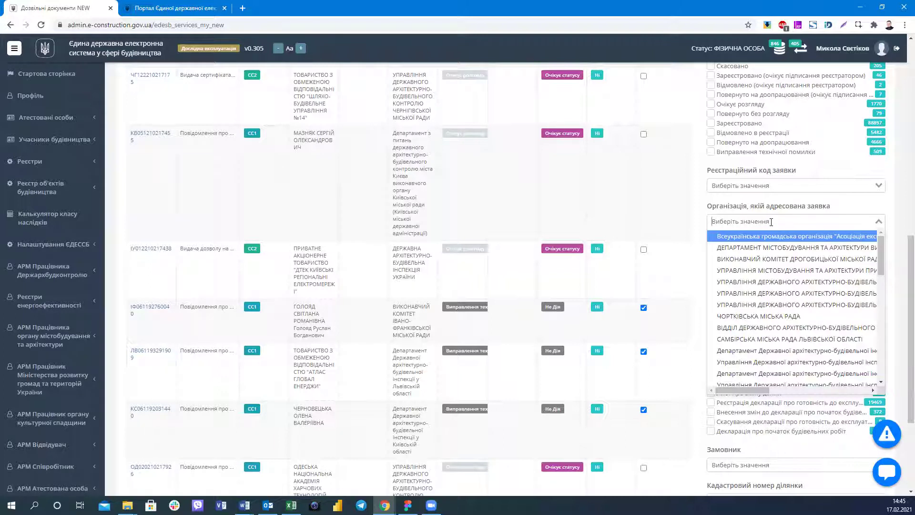
left_click(857, 223)
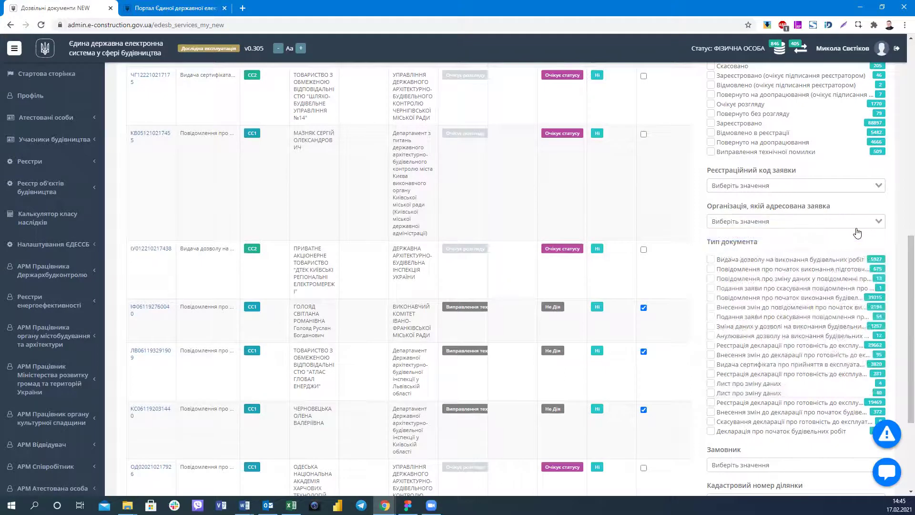
scroll(857, 233, "down", 1)
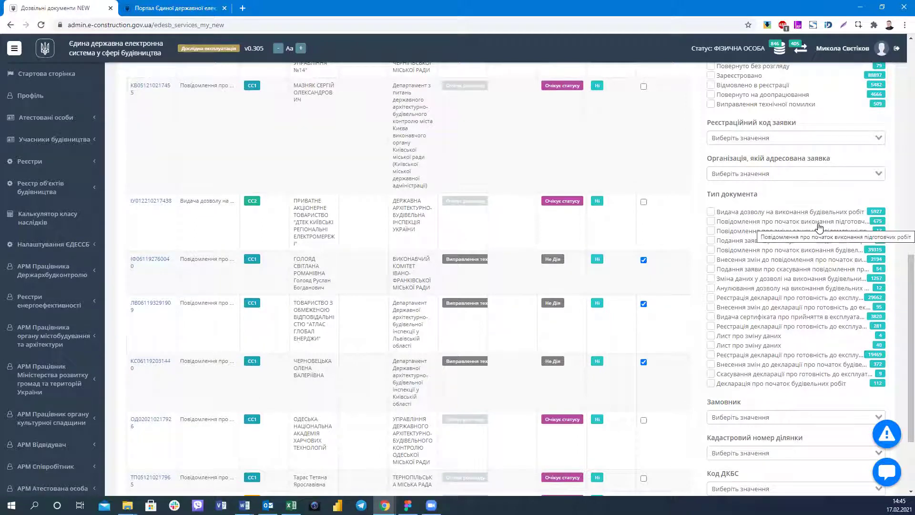
scroll(791, 262, "down", 1)
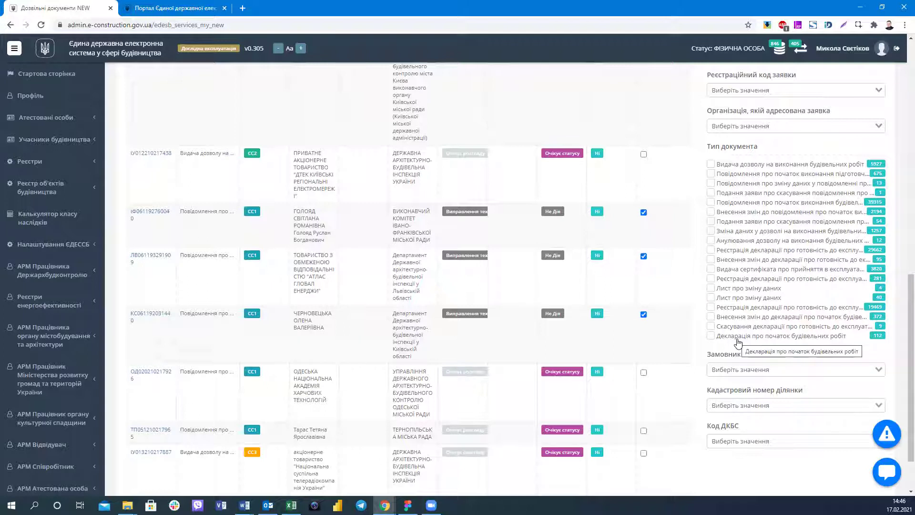
scroll(738, 352, "up", 2)
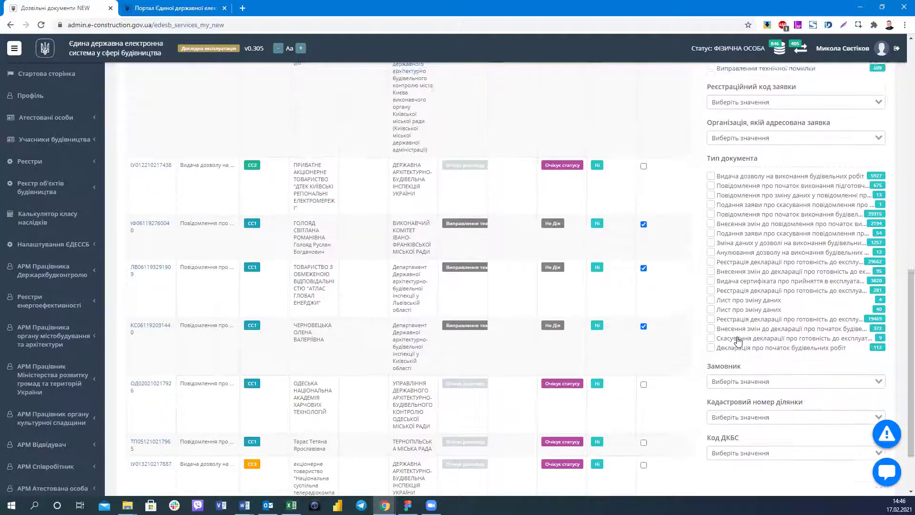
scroll(738, 370, "down", 2)
left_click(738, 371)
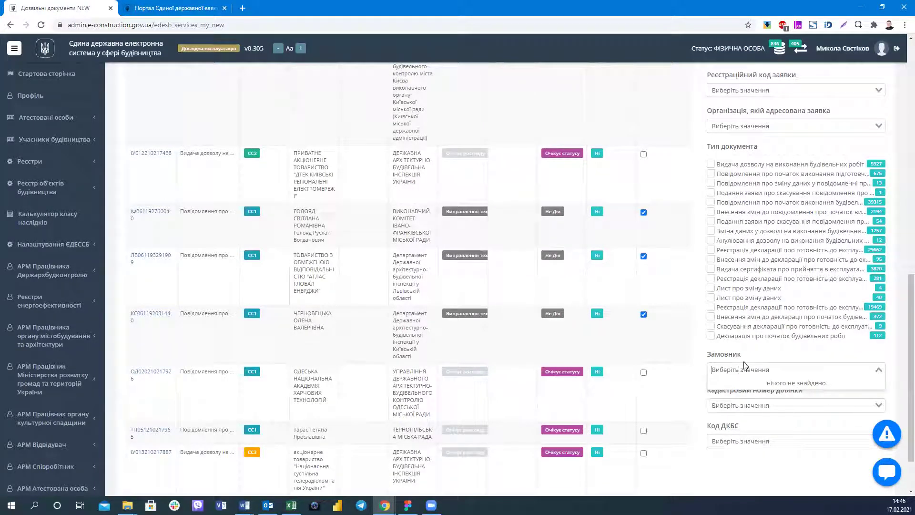
left_click(890, 364)
scroll(772, 340, "down", 2)
left_click(782, 340)
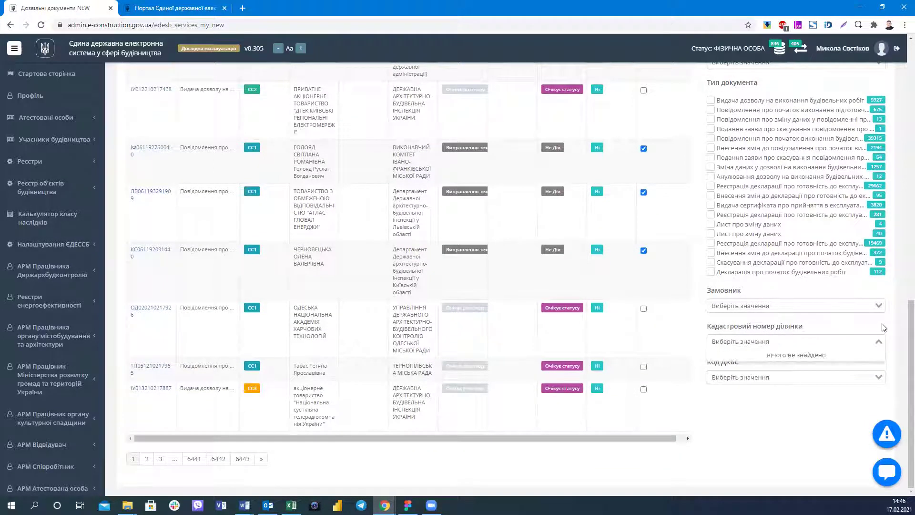
left_click(732, 379)
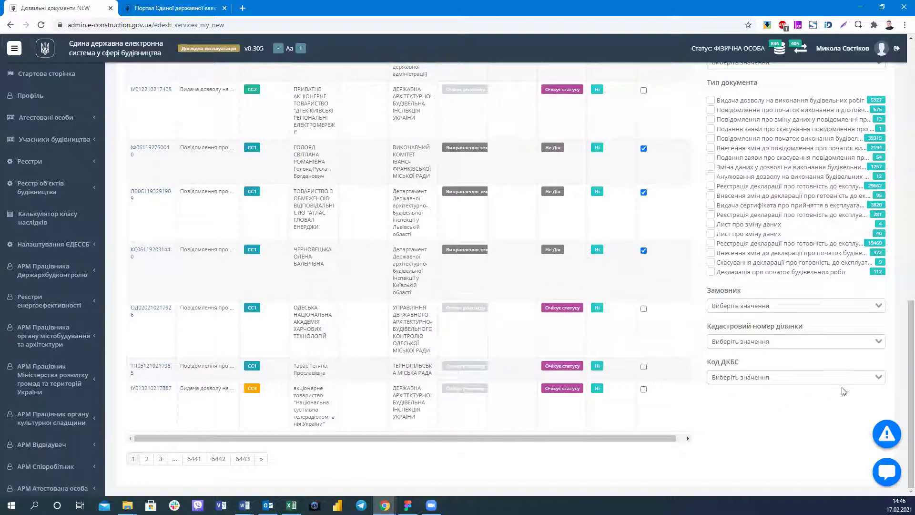
scroll(684, 361, "up", 1)
scroll(685, 361, "up", 7)
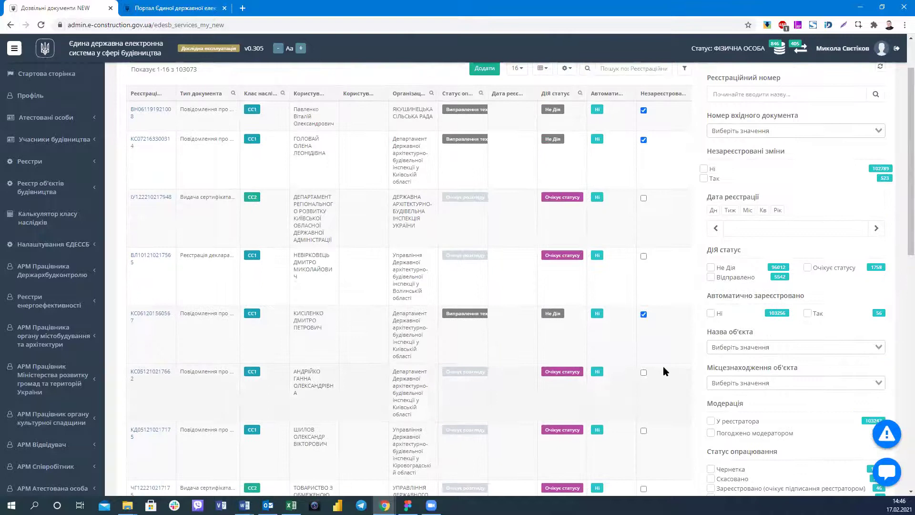
Filter the services to status 'Зареєстровано' and Дія status 'Відправлено'.
scroll(663, 366, "up", 1)
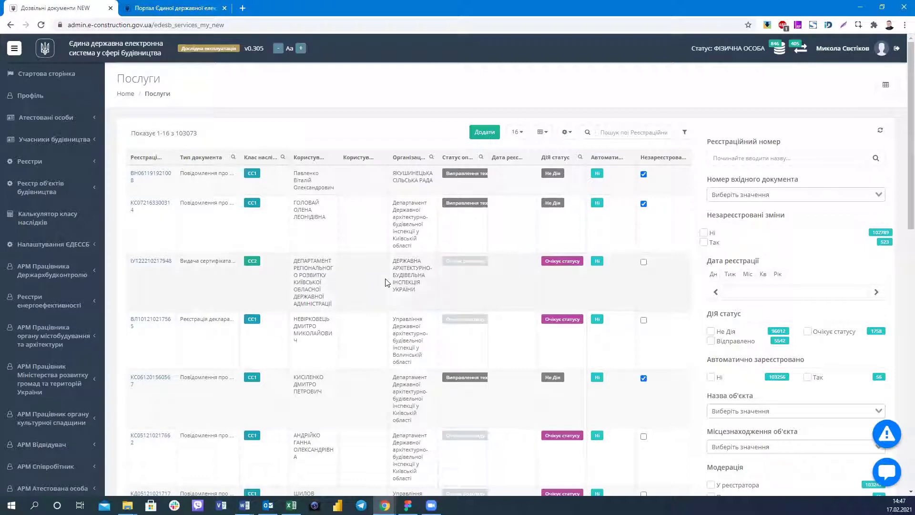
scroll(386, 282, "down", 4)
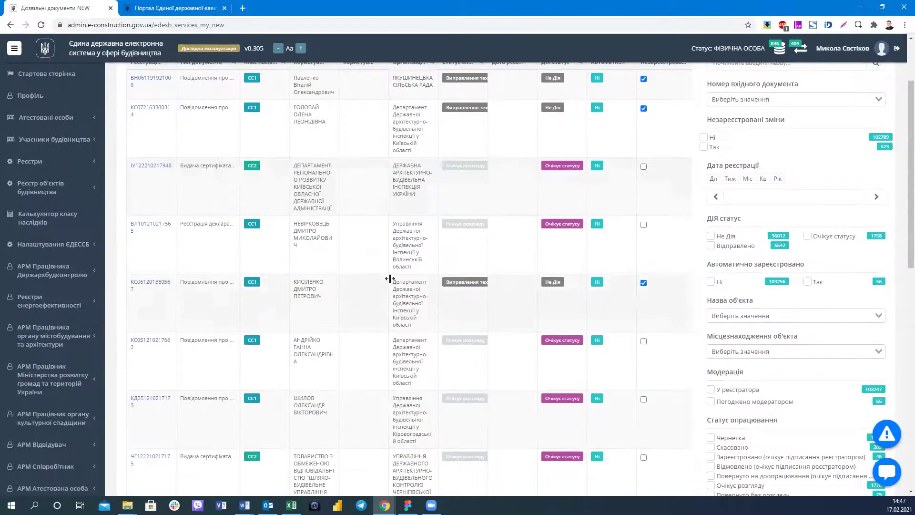
scroll(739, 292, "down", 1)
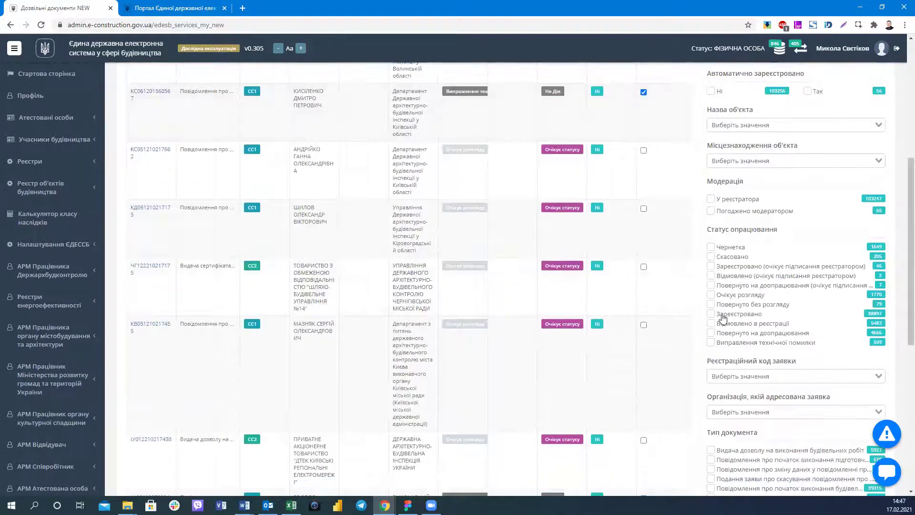
left_click(719, 315)
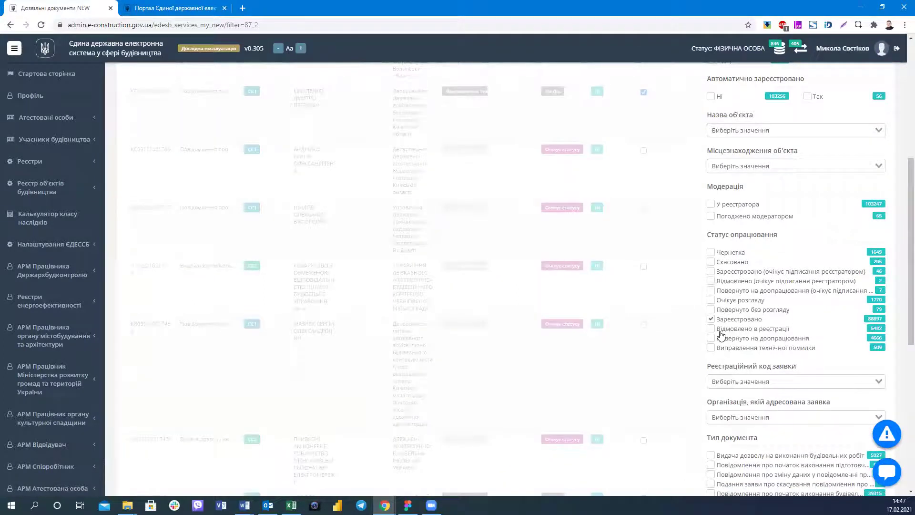
scroll(774, 305, "up", 5)
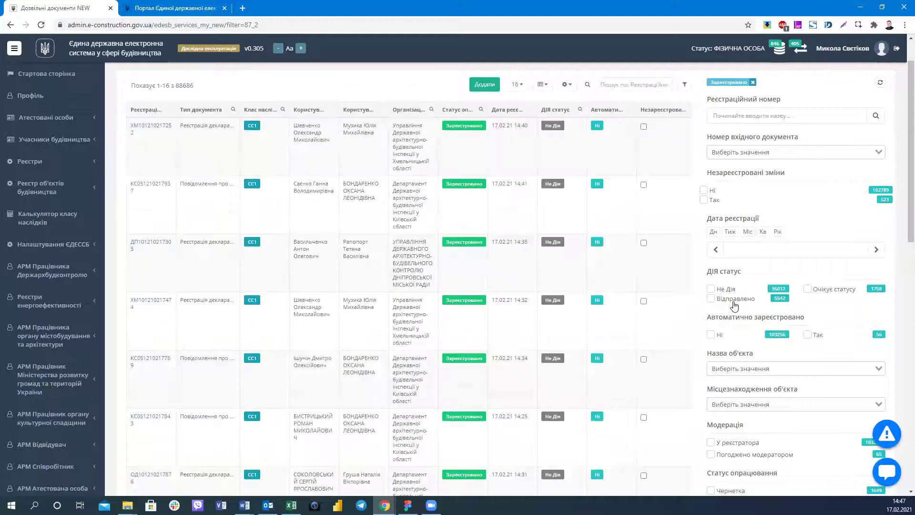
left_click(733, 301)
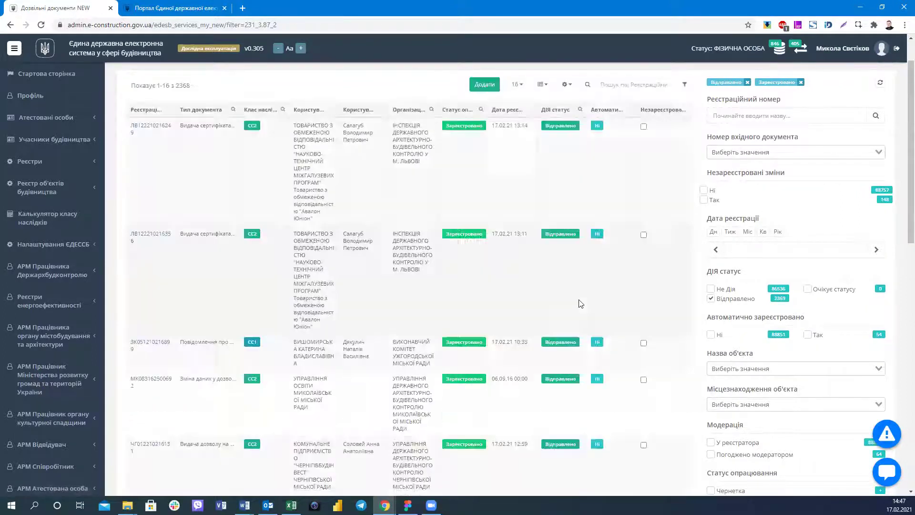
scroll(581, 303, "up", 1)
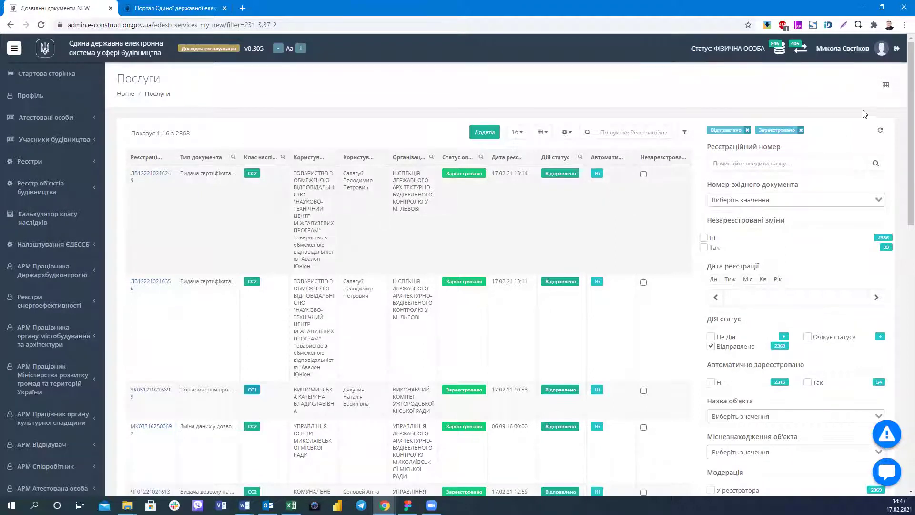
Switch the status to 'Відмовлено в реєстрації' (1466 records) and open the first refused record.
scroll(788, 326, "down", 4)
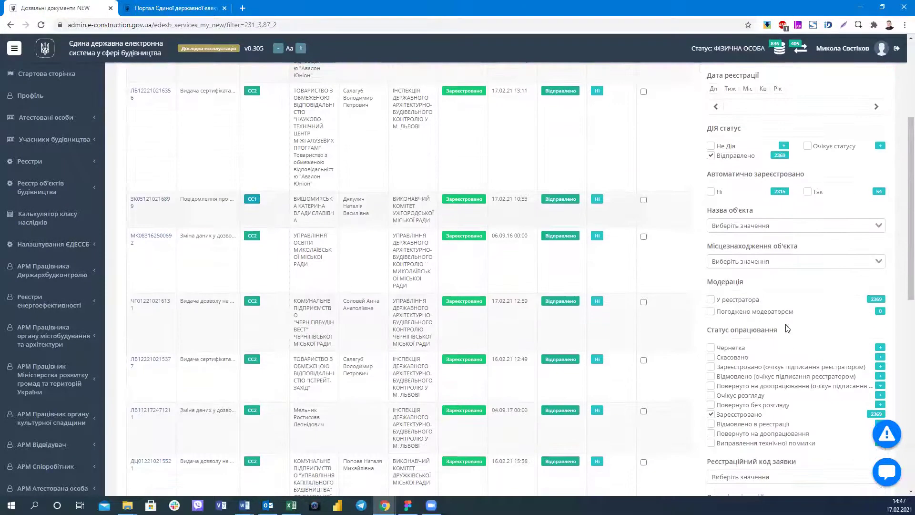
scroll(755, 339, "down", 2)
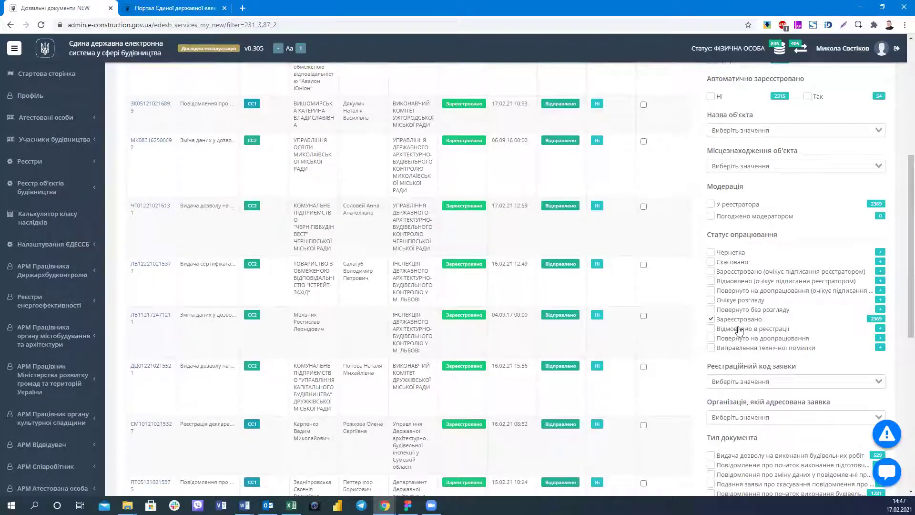
left_click(746, 328)
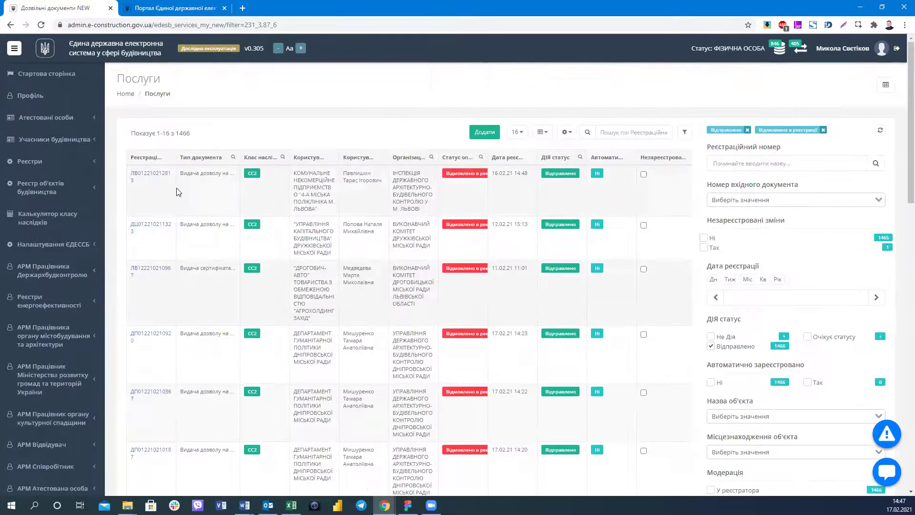
left_click(156, 176)
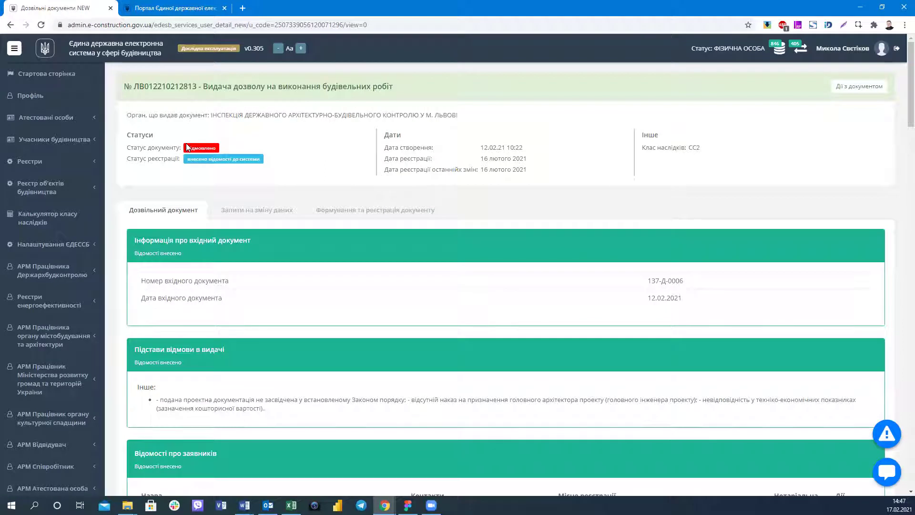
scroll(233, 228, "down", 1)
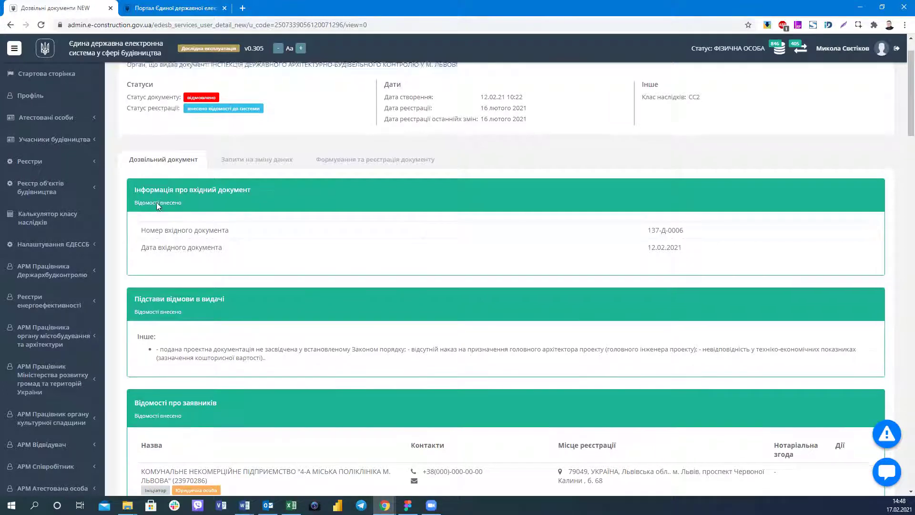
scroll(156, 202, "down", 3)
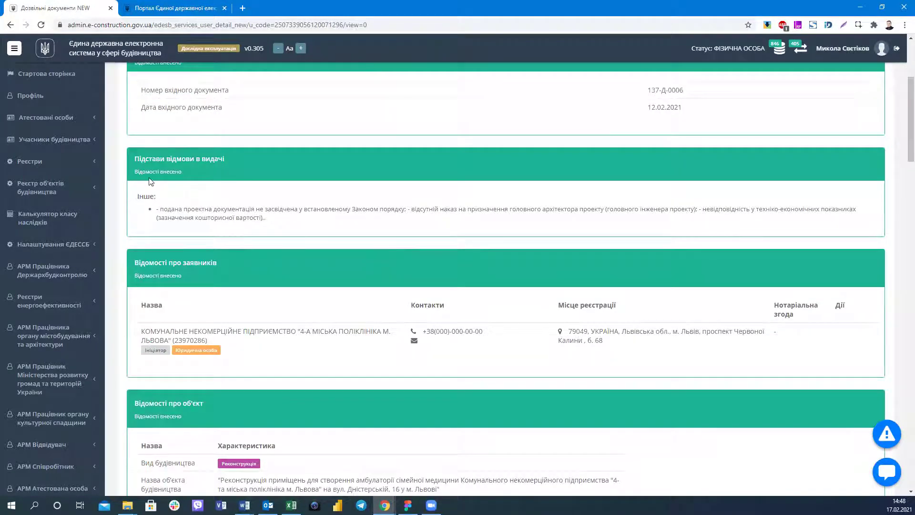
scroll(153, 190, "up", 3)
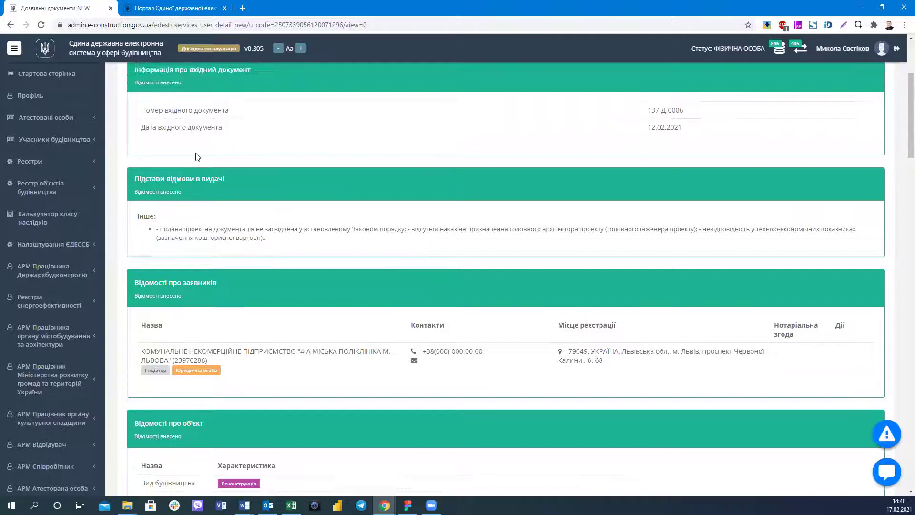
scroll(178, 217, "down", 1)
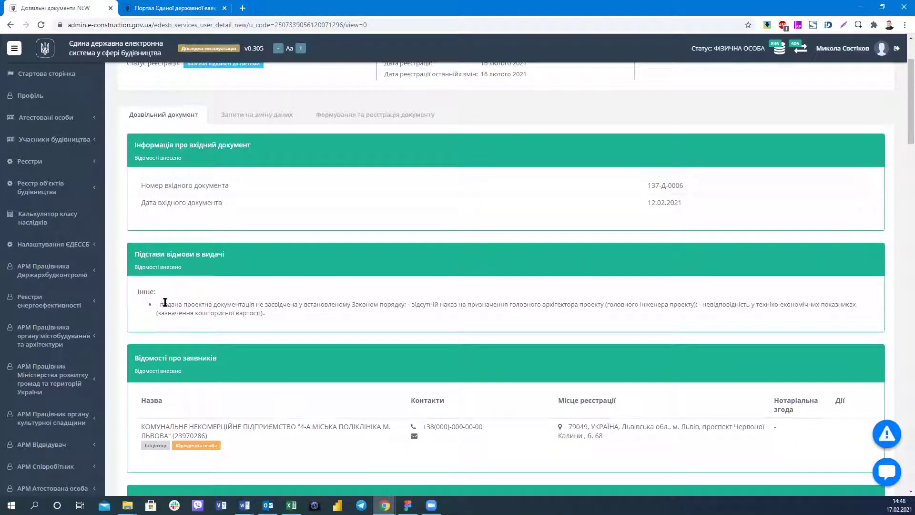
left_click_drag(160, 304, 478, 316)
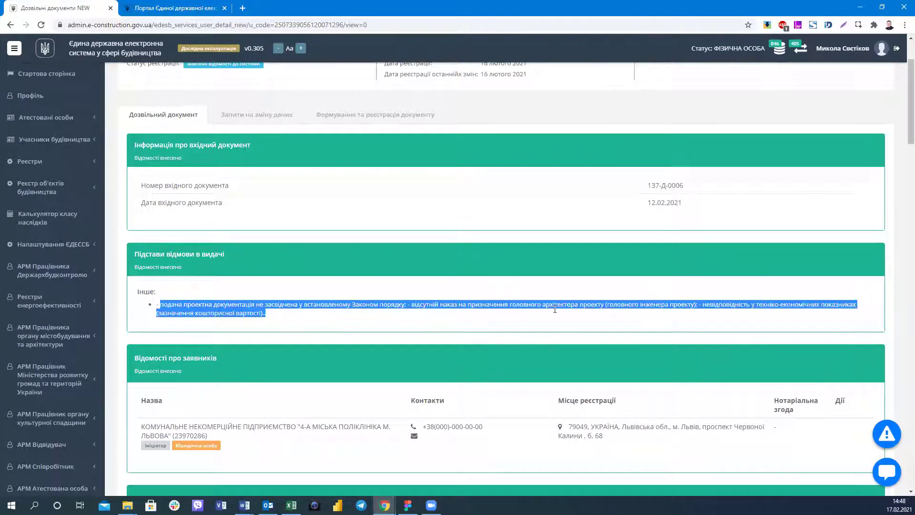
left_click(586, 308)
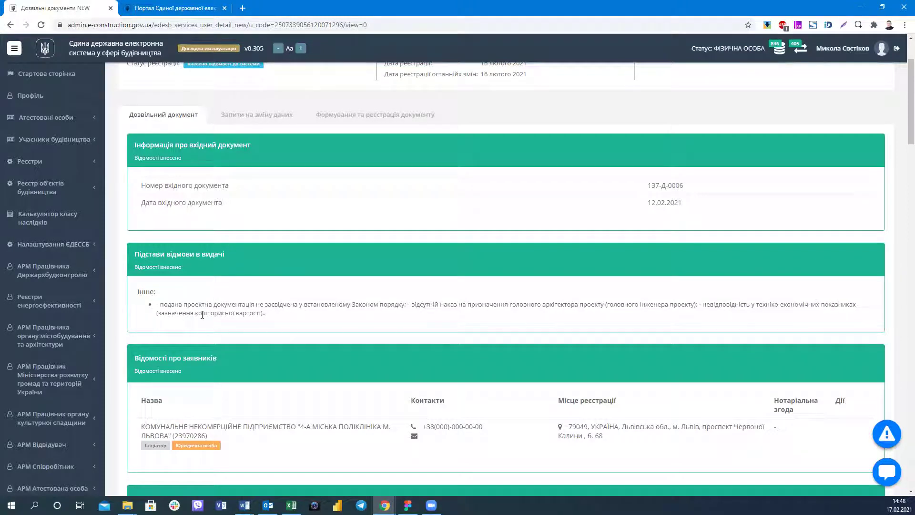
left_click_drag(304, 317, 173, 305)
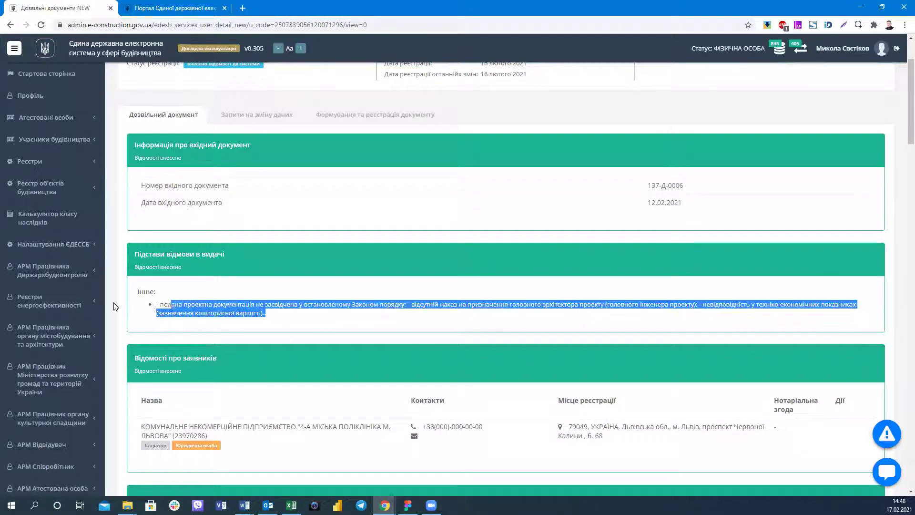
left_click(217, 294)
Scroll through the attached Файли list, then return to the Послуги list via the portal logo.
scroll(220, 288, "down", 1)
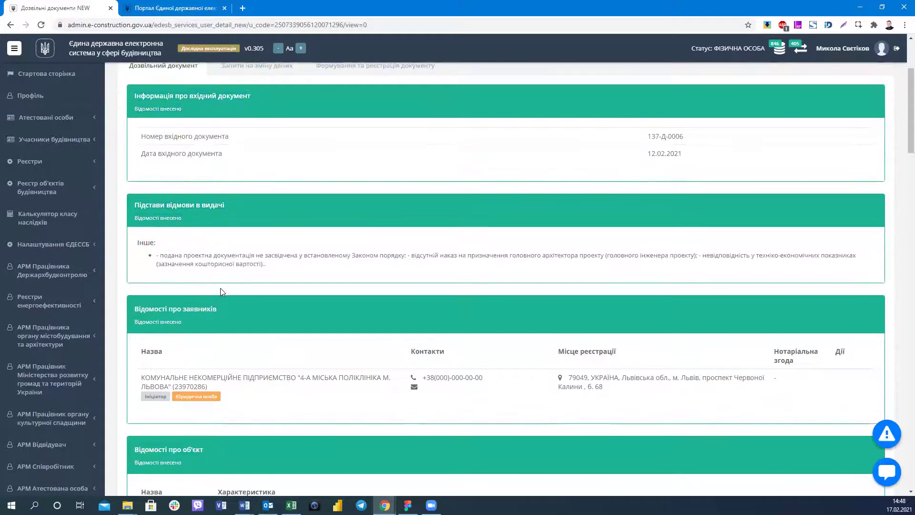
scroll(221, 292, "down", 20)
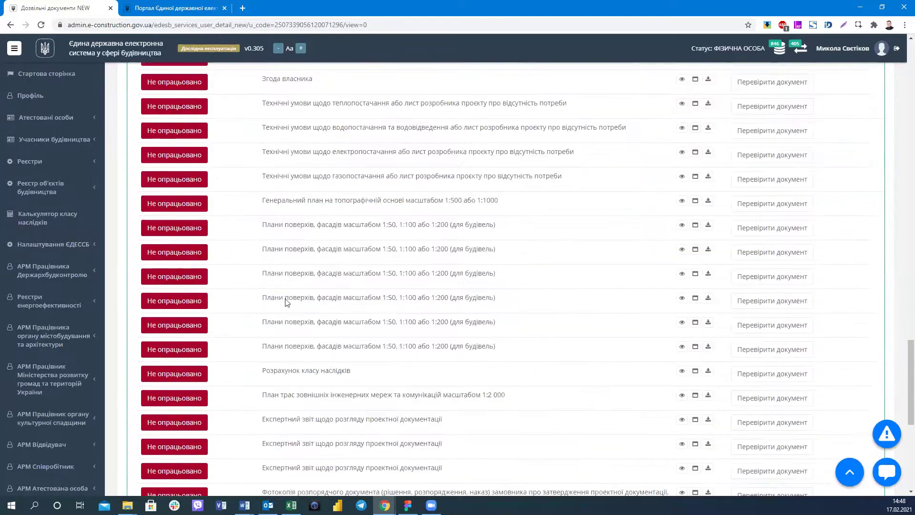
scroll(286, 302, "up", 5)
scroll(345, 300, "down", 6)
scroll(345, 301, "up", 7)
scroll(344, 298, "up", 20)
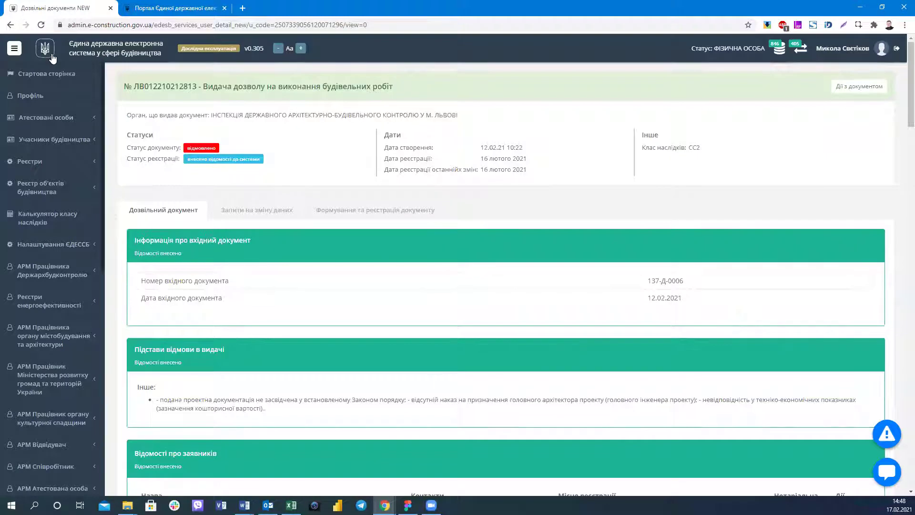
left_click(52, 56)
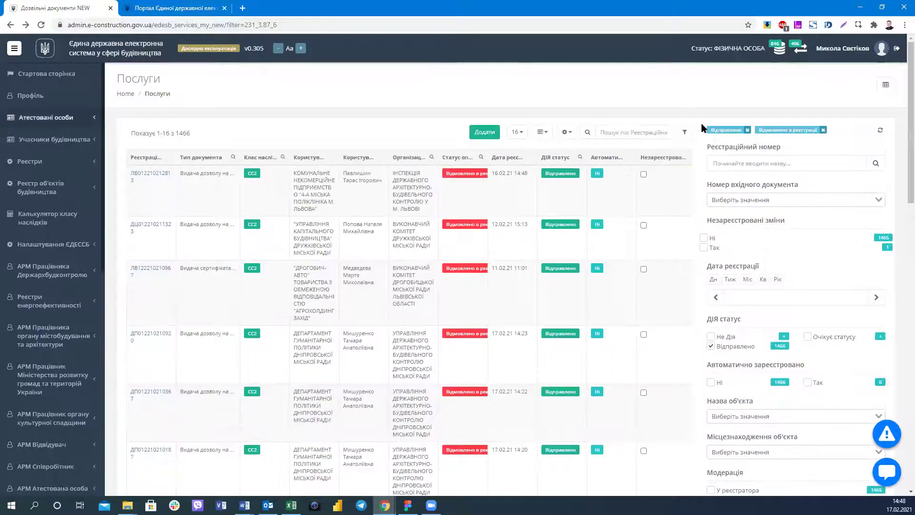
Remove the 'Відправлено' and 'Відмовлено в реєстрації' filter tags and scroll the full 103079-record table.
left_click(747, 129)
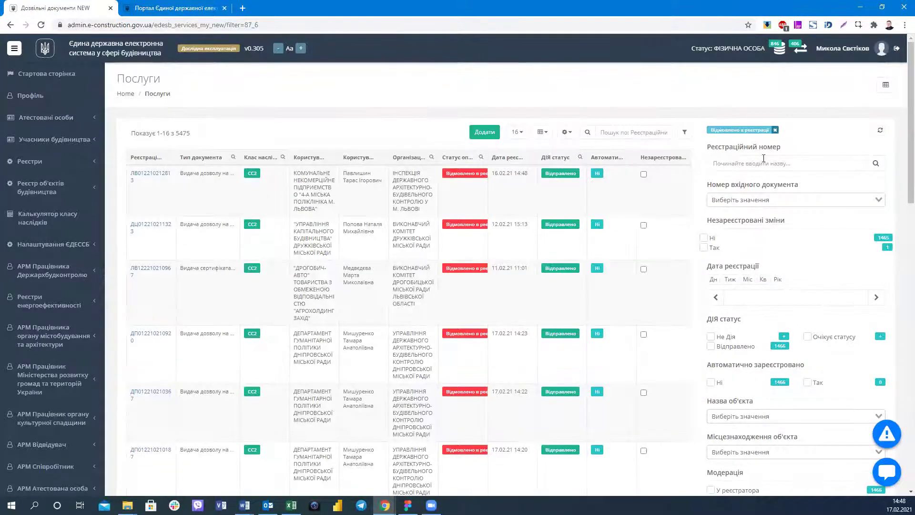
left_click(775, 129)
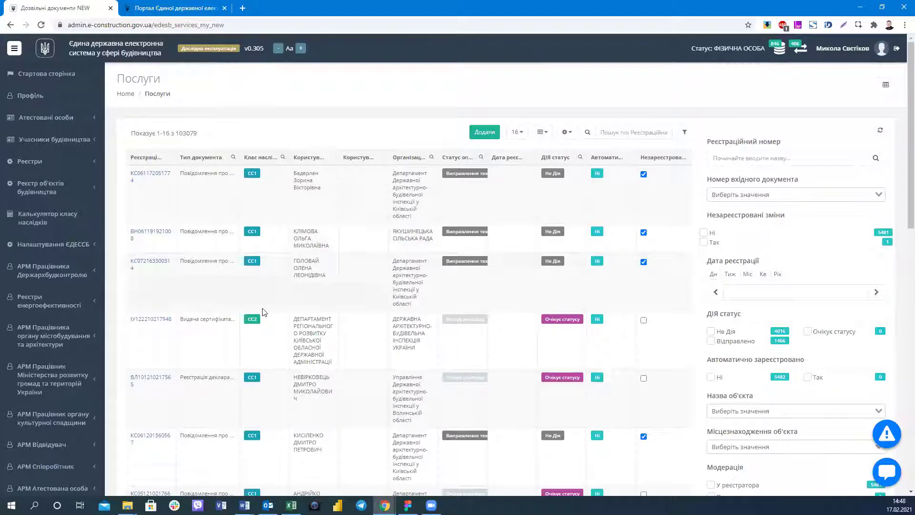
scroll(261, 298, "down", 3)
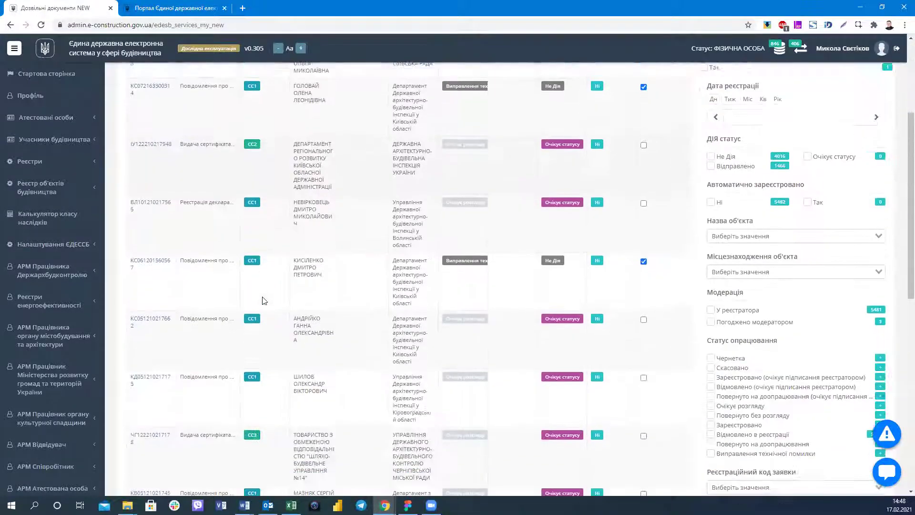
scroll(264, 301, "down", 7)
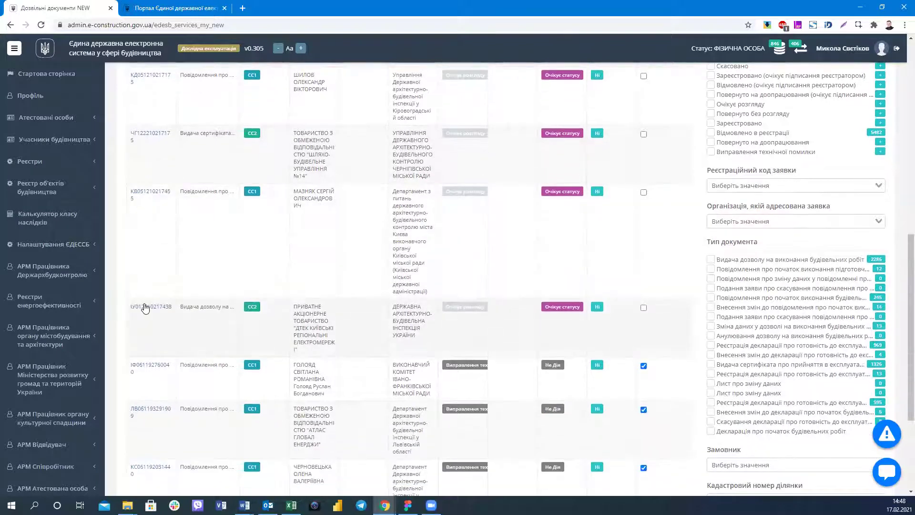
left_click(145, 308)
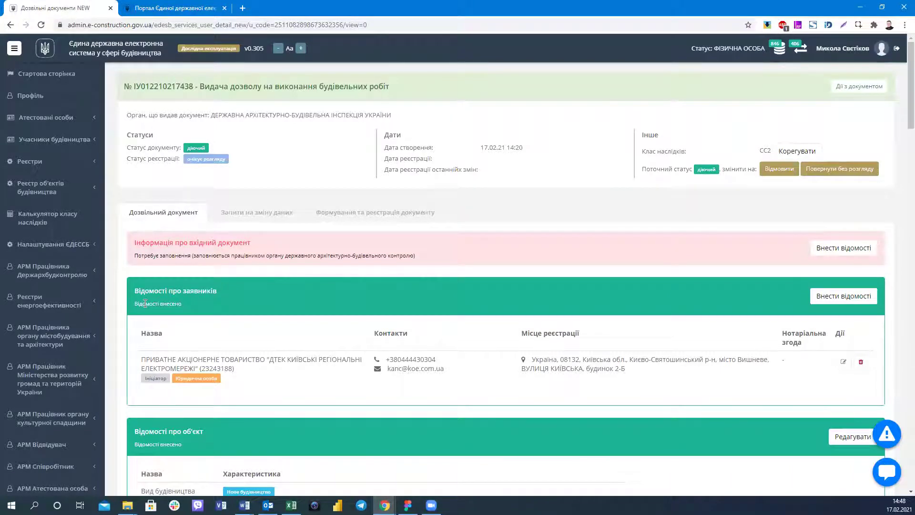
scroll(762, 112, "down", 9)
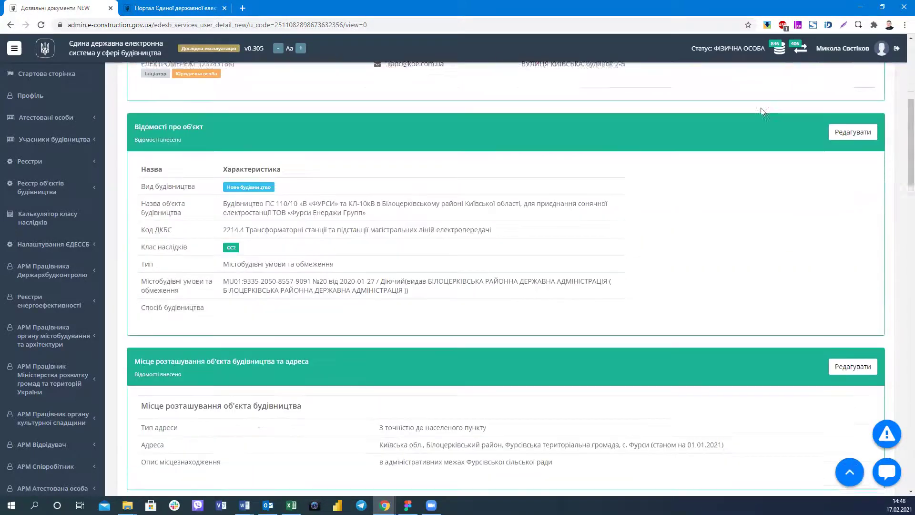
scroll(763, 112, "down", 9)
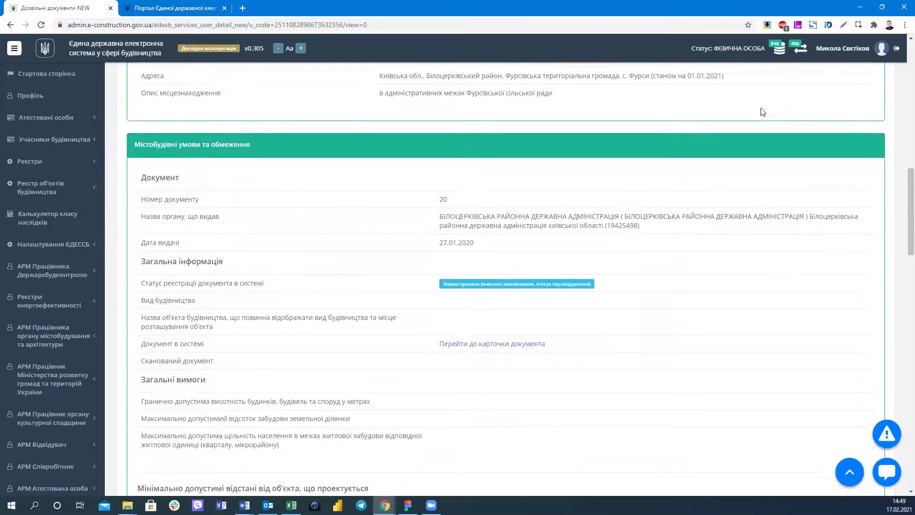
scroll(763, 112, "down", 11)
scroll(764, 123, "up", 20)
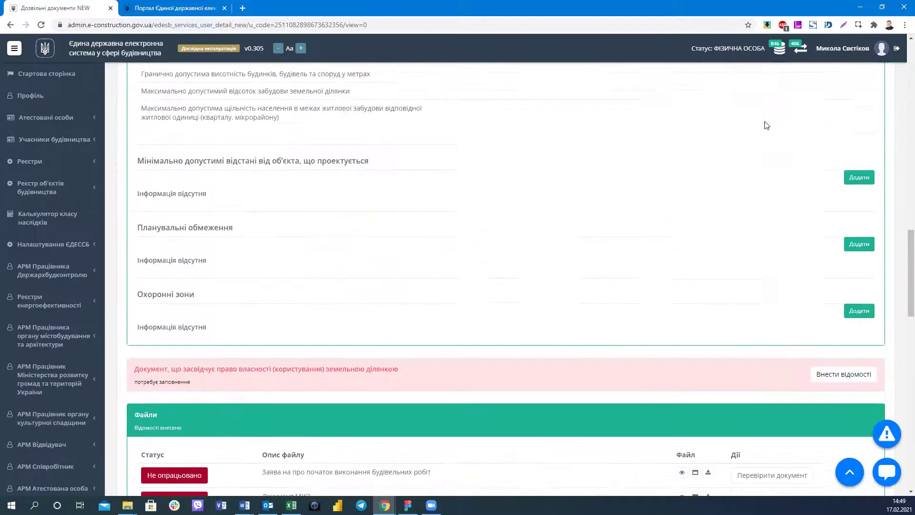
scroll(758, 125, "up", 3)
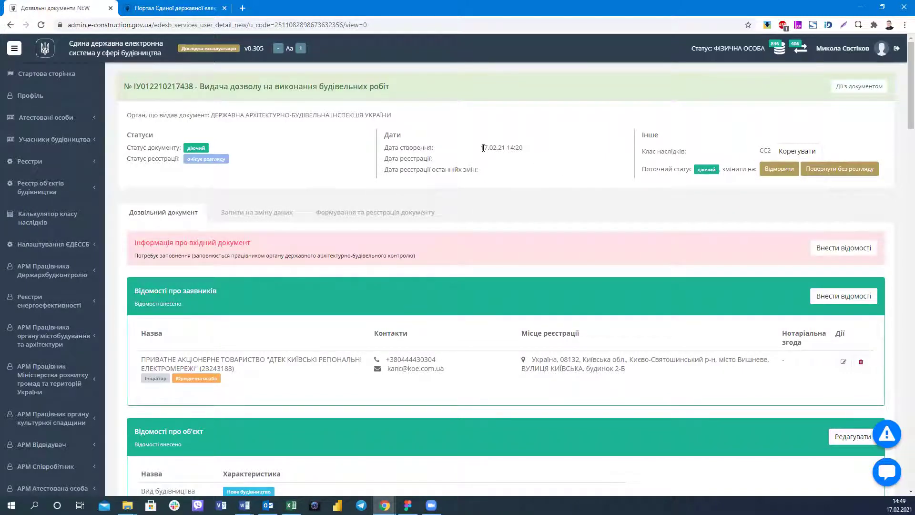
scroll(212, 293, "down", 1)
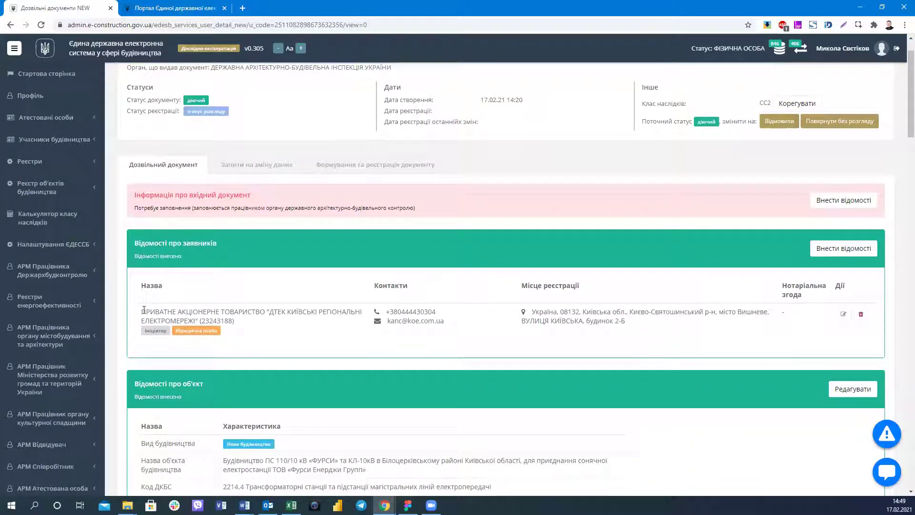
scroll(349, 302, "down", 3)
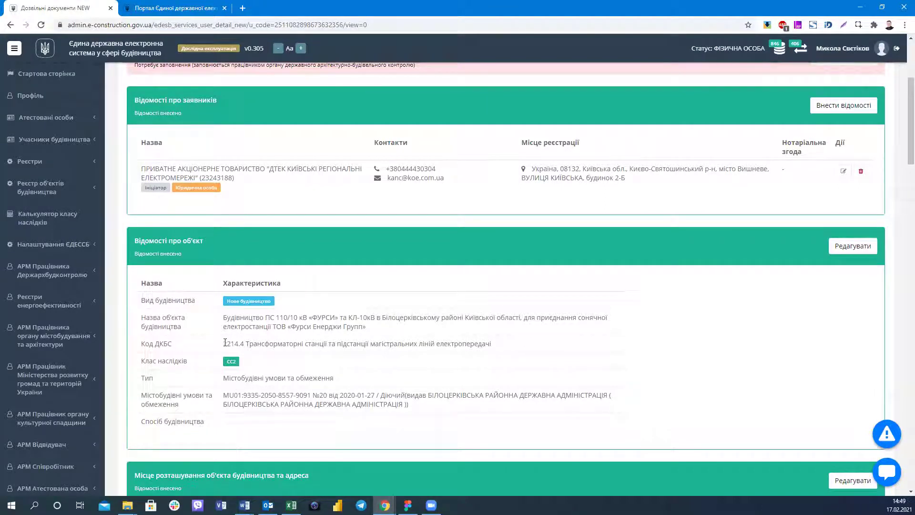
left_click_drag(546, 350, 223, 343)
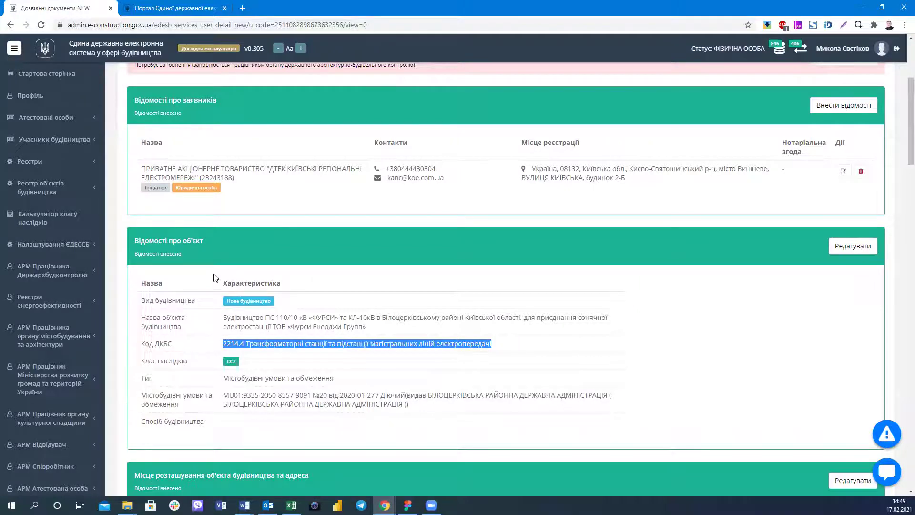
Scroll through the permit's attached Файли list.
scroll(214, 278, "down", 1)
scroll(214, 277, "down", 1)
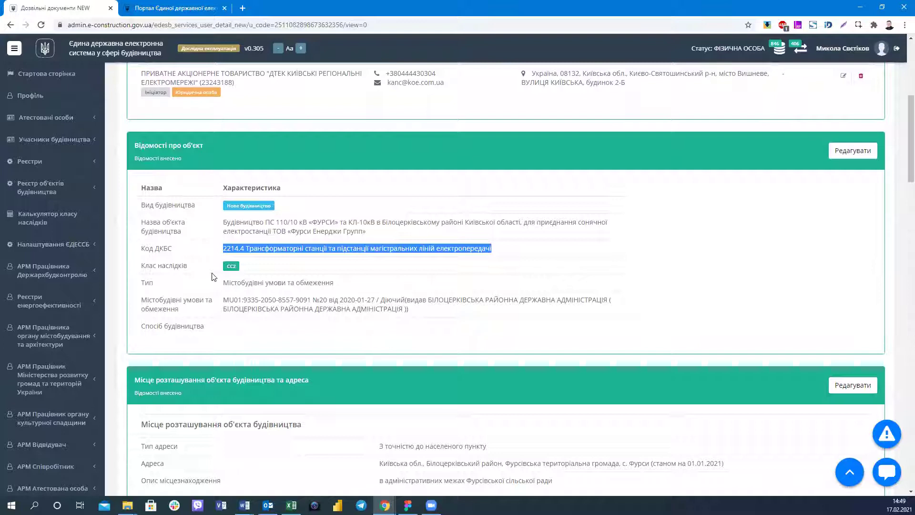
scroll(213, 276, "down", 1)
scroll(213, 276, "down", 1)
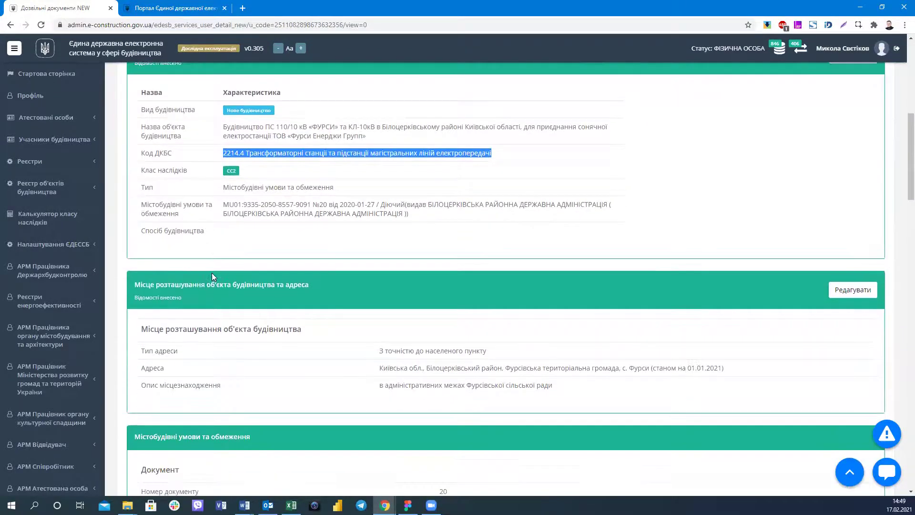
scroll(211, 275, "down", 1)
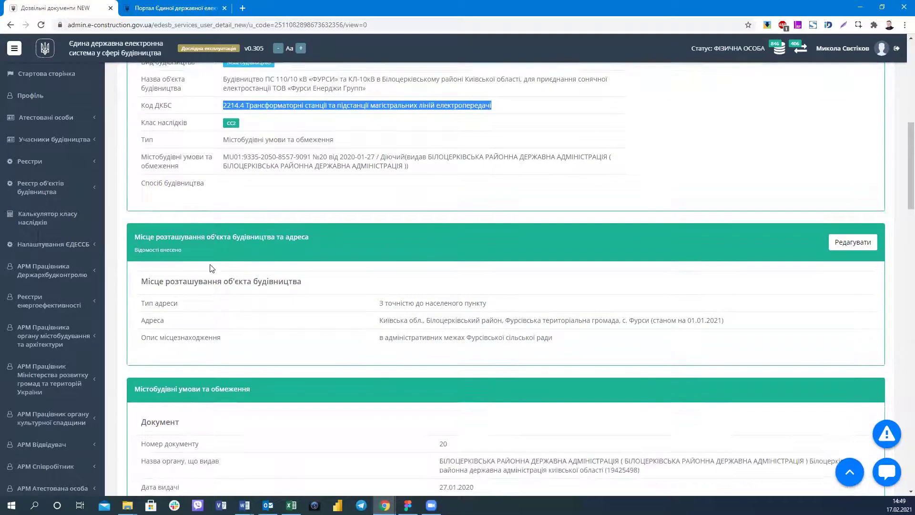
scroll(211, 271, "down", 3)
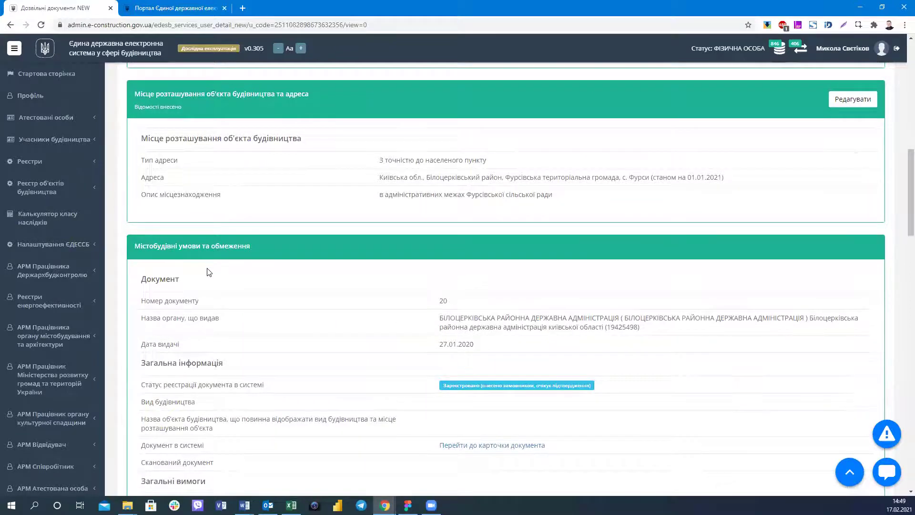
scroll(304, 224, "down", 5)
scroll(305, 224, "down", 8)
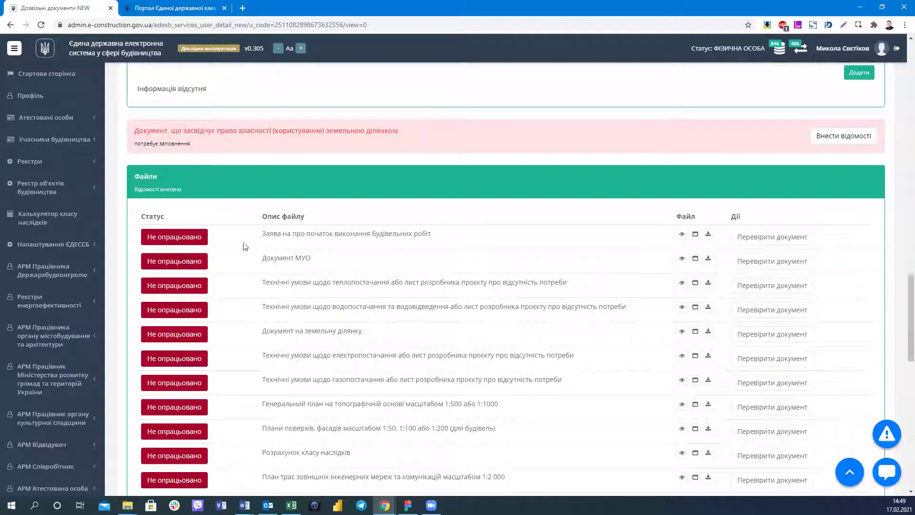
scroll(186, 138, "up", 7)
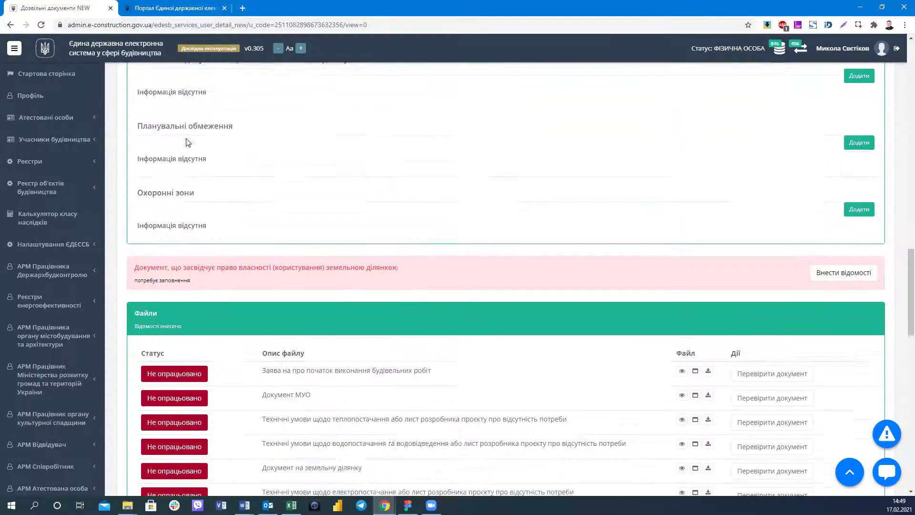
scroll(145, 208, "up", 7)
scroll(146, 208, "up", 8)
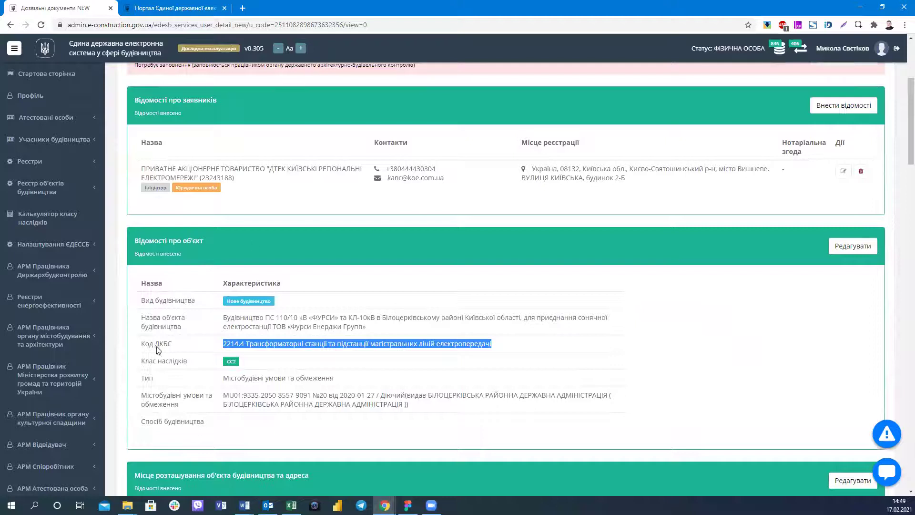
scroll(332, 296, "down", 15)
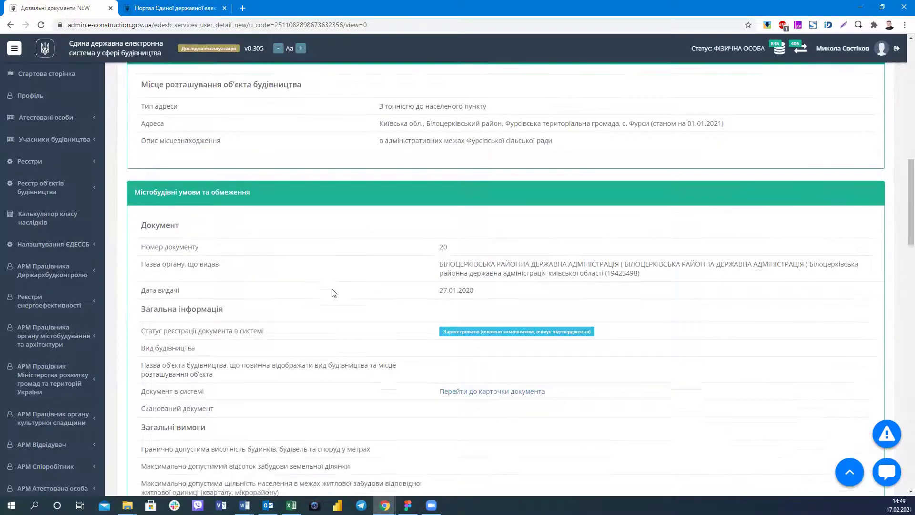
scroll(332, 292, "down", 3)
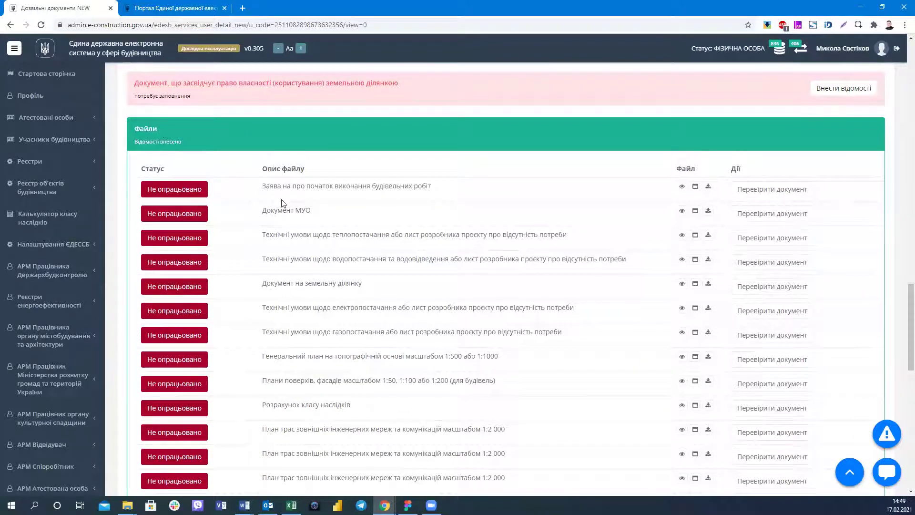
scroll(281, 196, "down", 1)
scroll(281, 197, "down", 1)
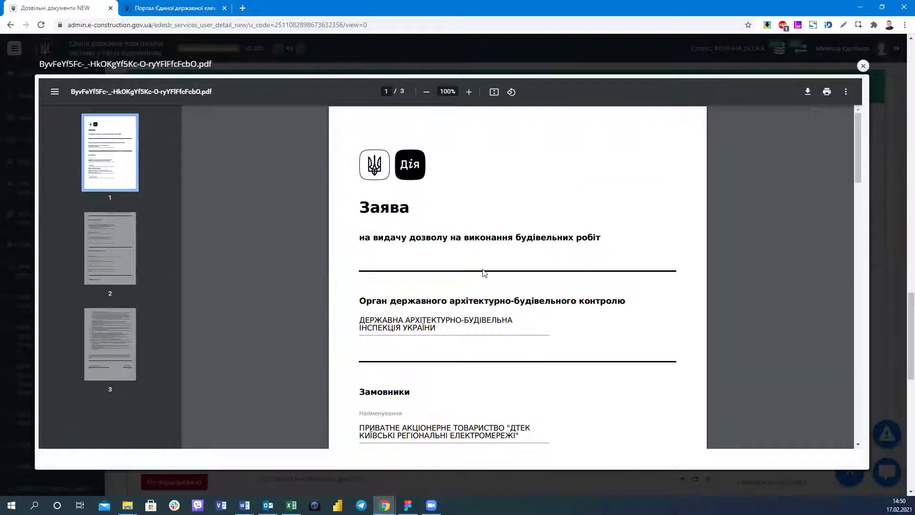
key("Escape")
scroll(481, 272, "up", 12)
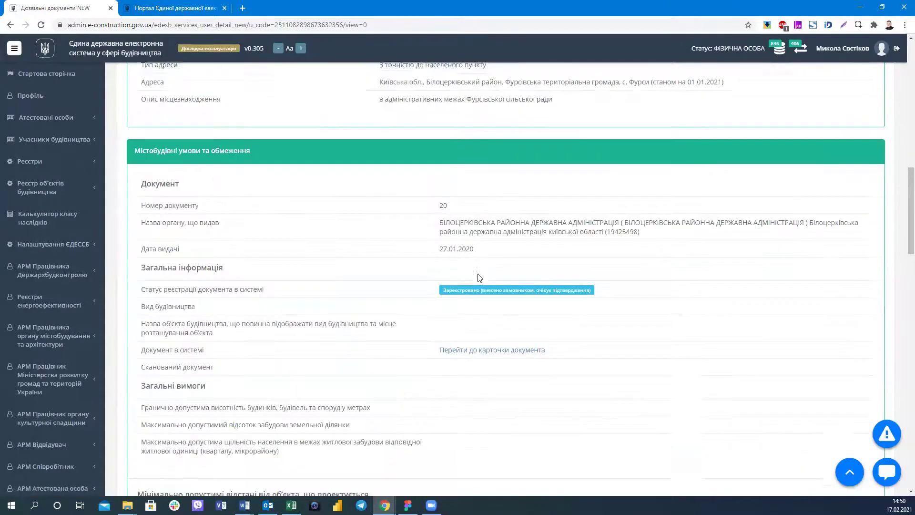
scroll(479, 278, "up", 10)
scroll(481, 278, "down", 17)
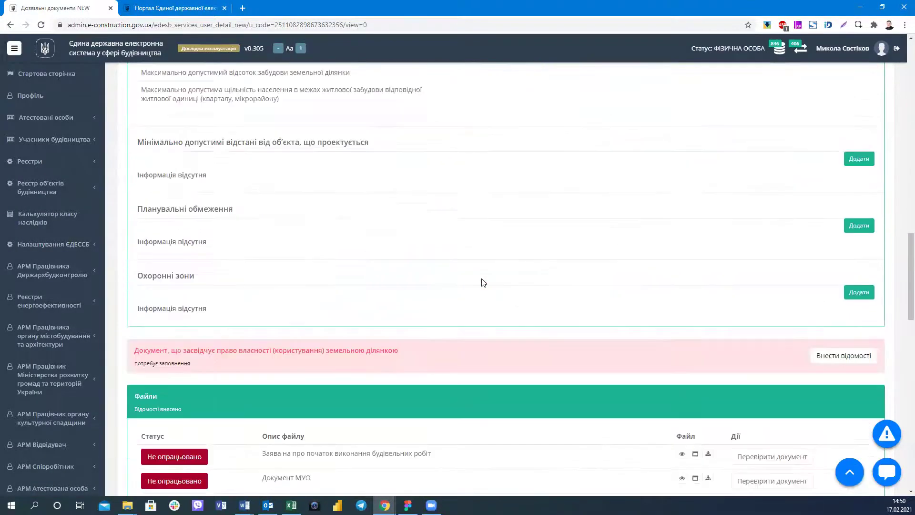
scroll(481, 282, "down", 15)
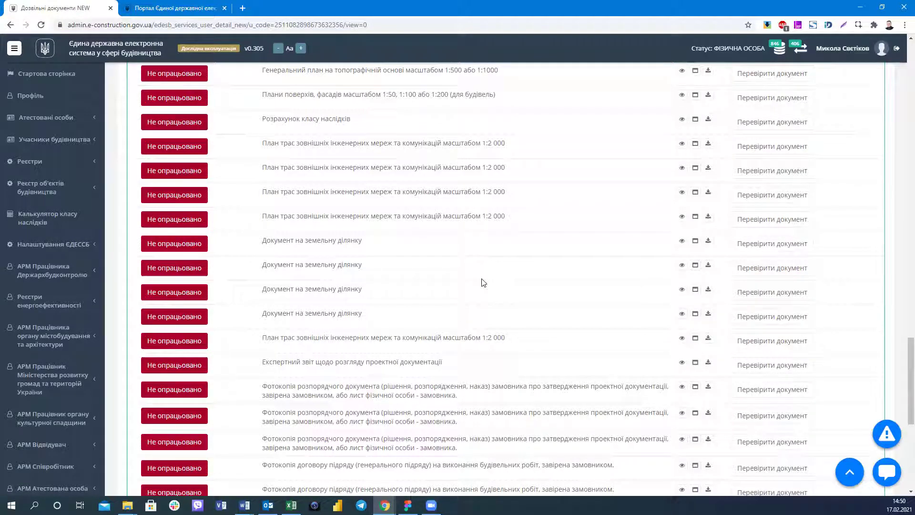
scroll(429, 308, "up", 6)
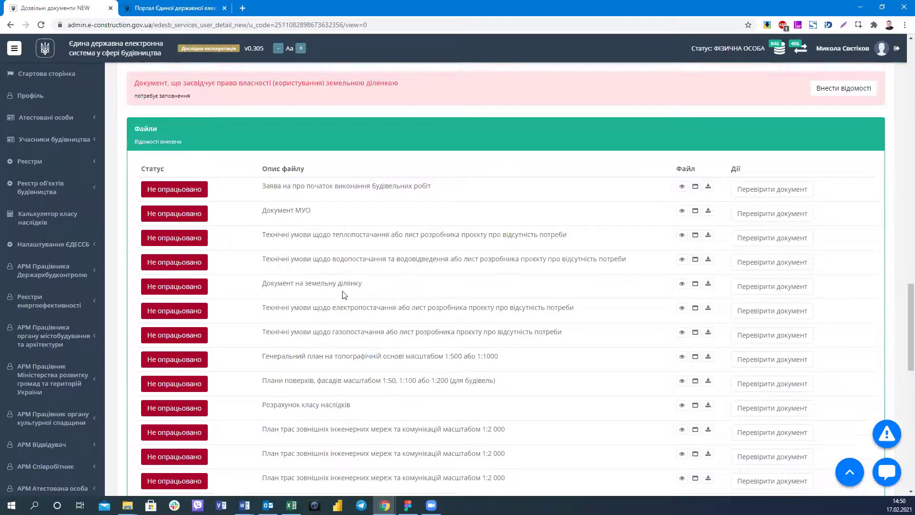
scroll(149, 262, "up", 2)
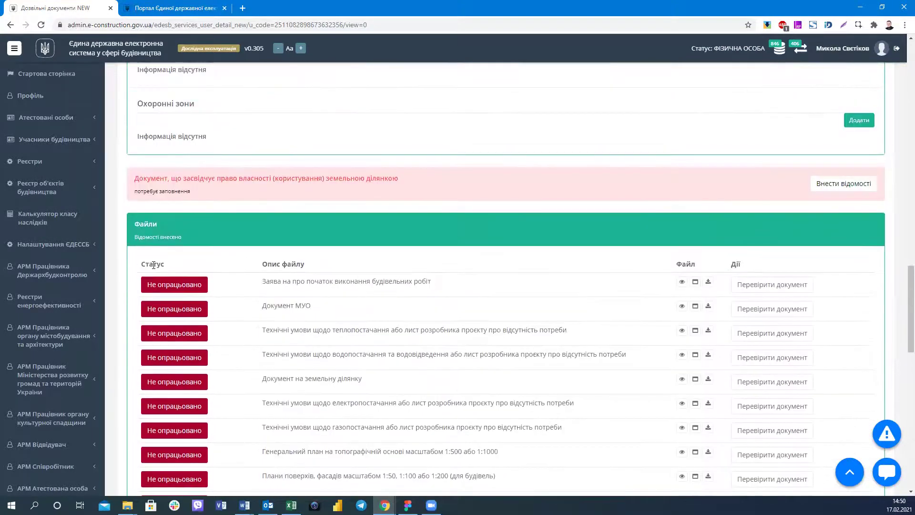
scroll(162, 268, "up", 15)
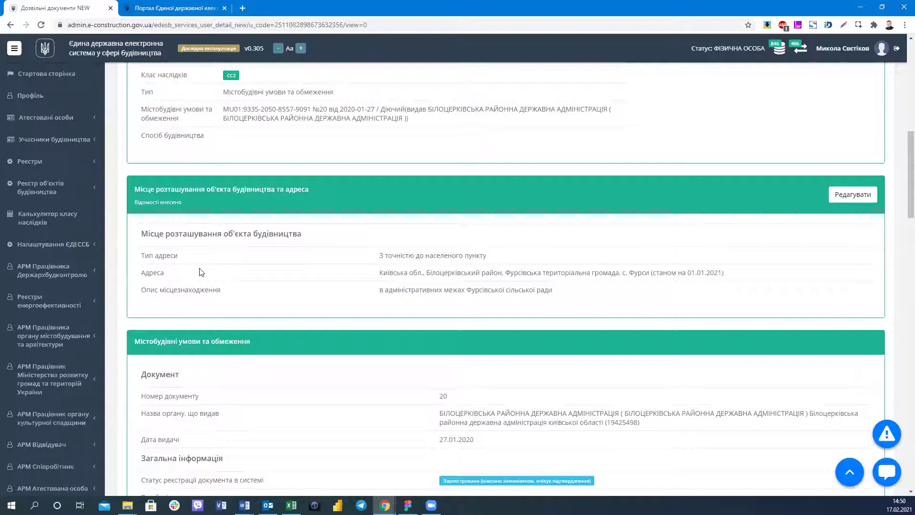
scroll(199, 272, "up", 5)
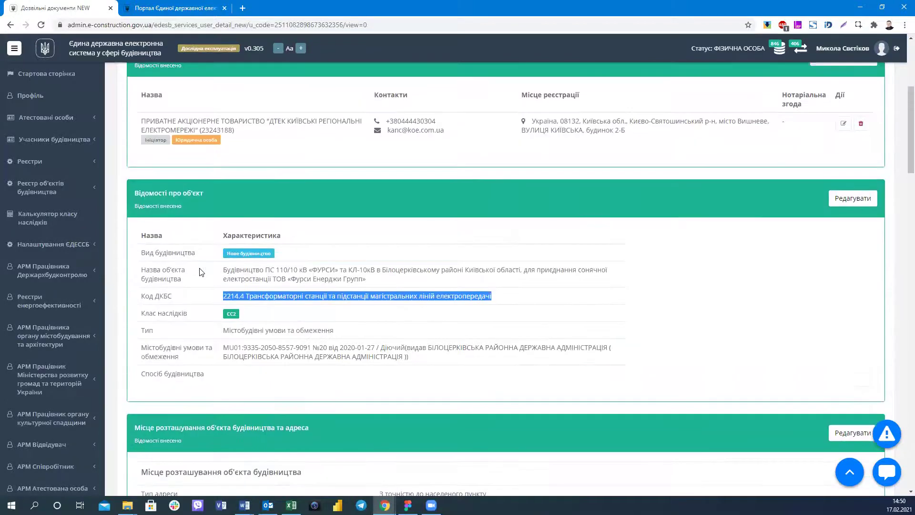
scroll(199, 272, "up", 2)
scroll(200, 271, "up", 1)
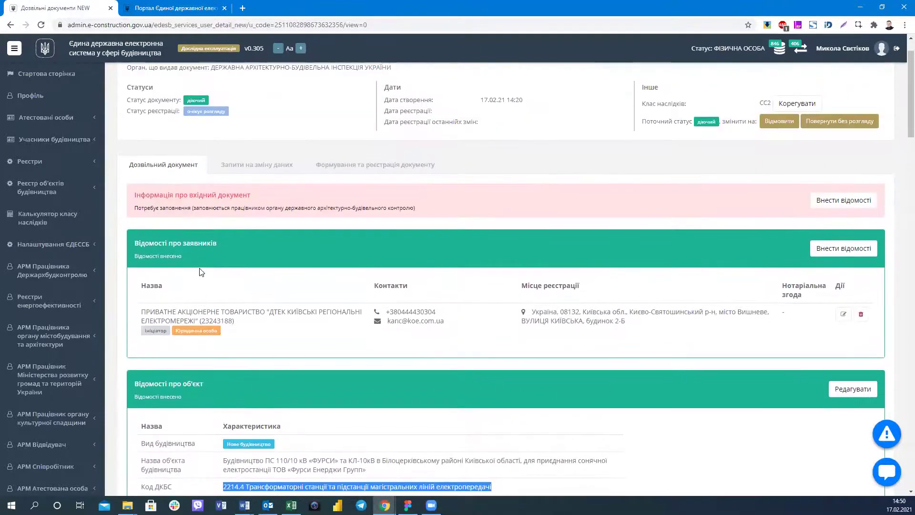
scroll(200, 268, "down", 1)
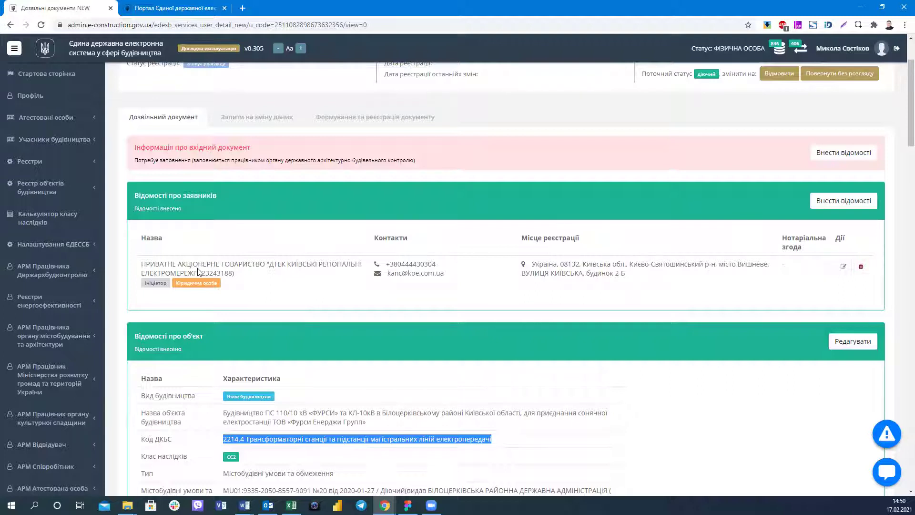
scroll(198, 272, "down", 20)
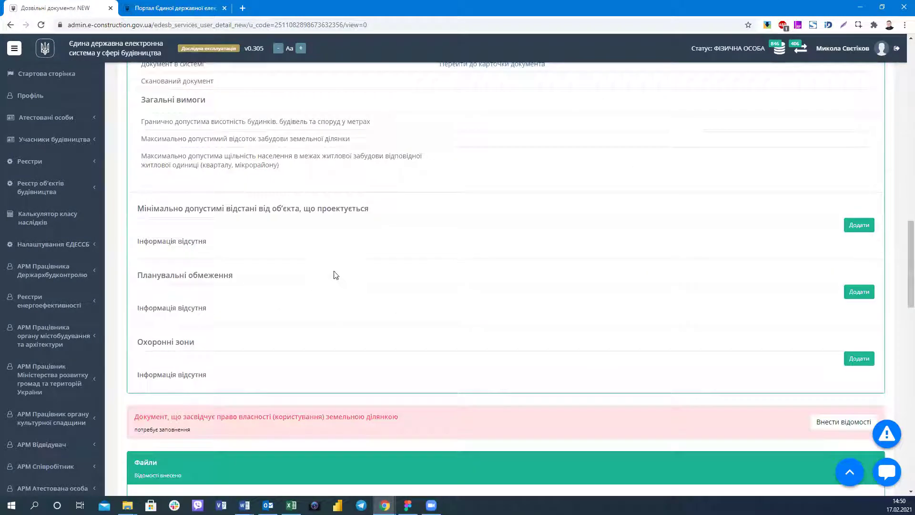
scroll(336, 274, "down", 2)
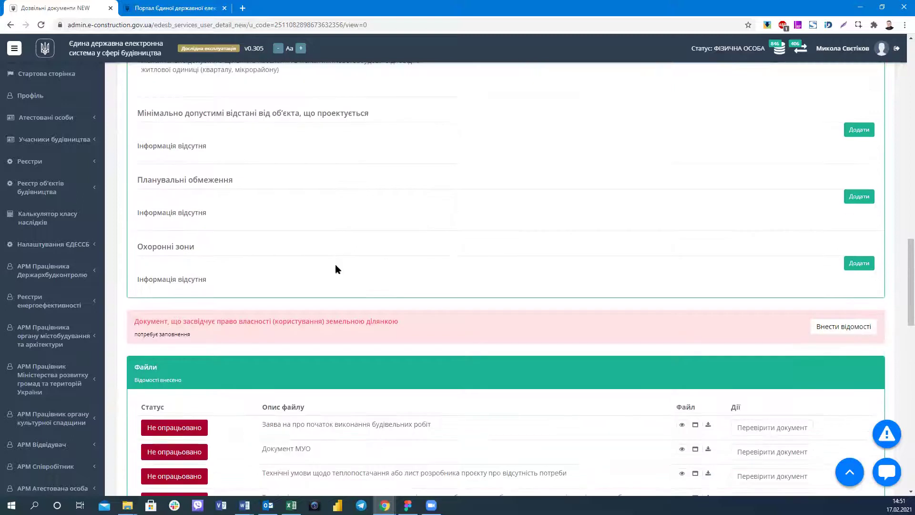
scroll(335, 265, "up", 8)
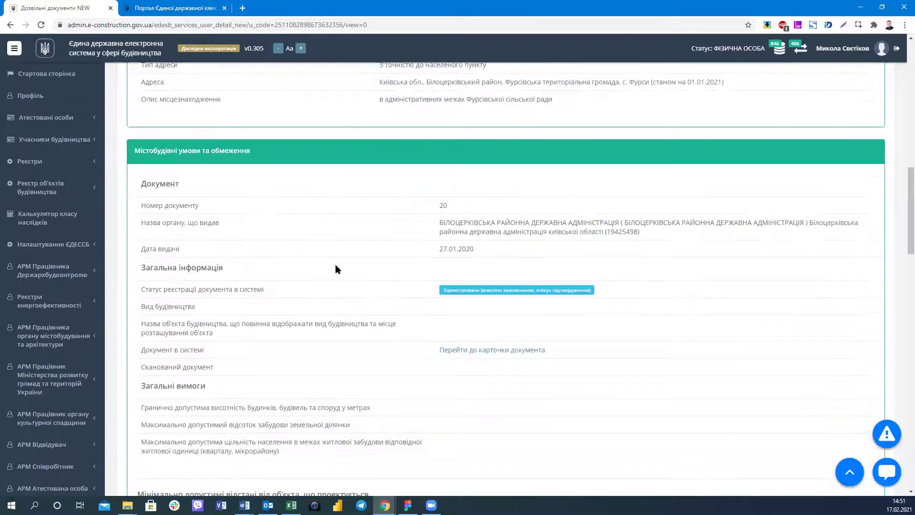
scroll(335, 266, "down", 10)
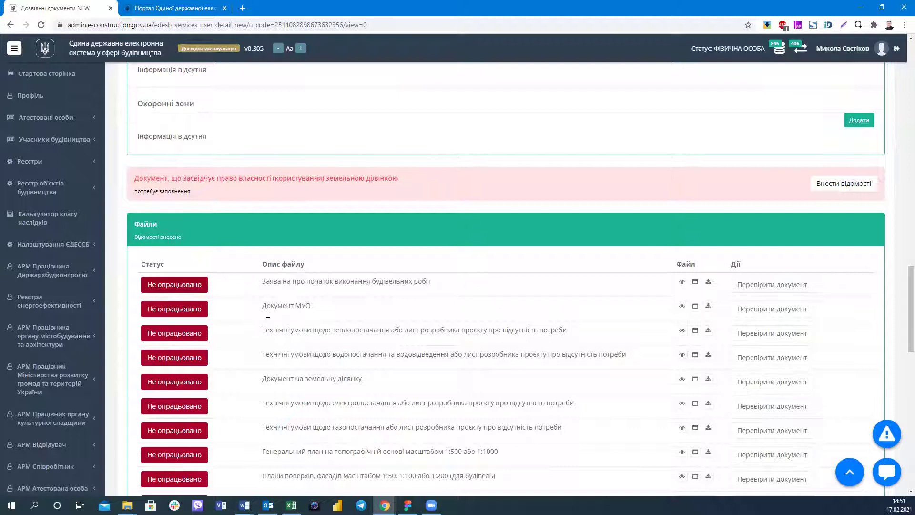
scroll(267, 312, "down", 3)
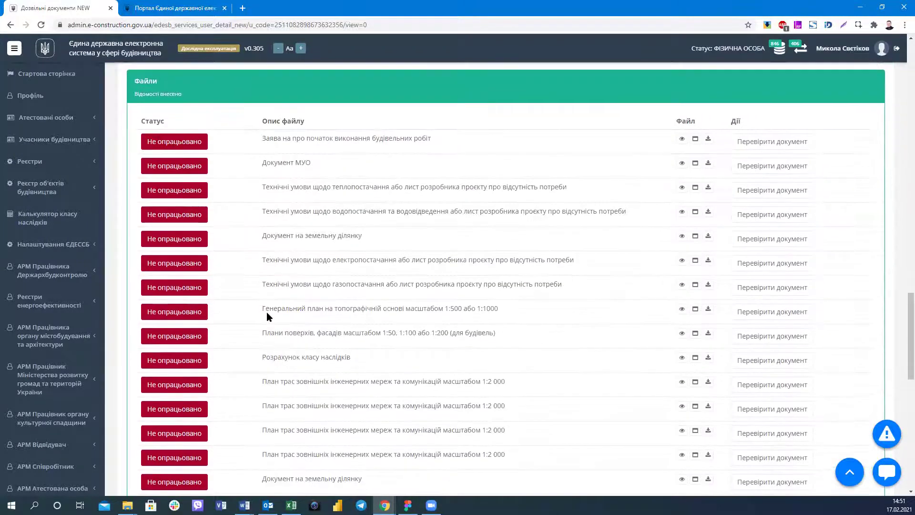
scroll(267, 311, "up", 2)
scroll(266, 312, "up", 5)
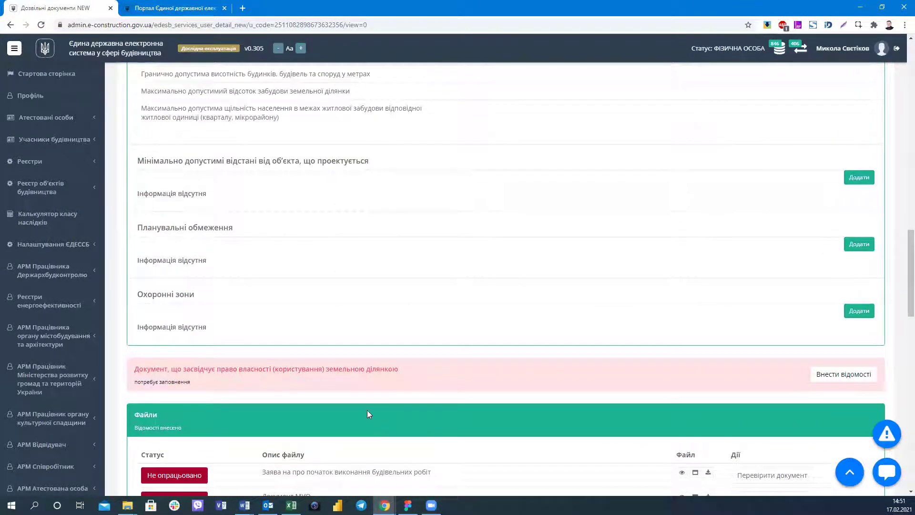
scroll(376, 415, "down", 3)
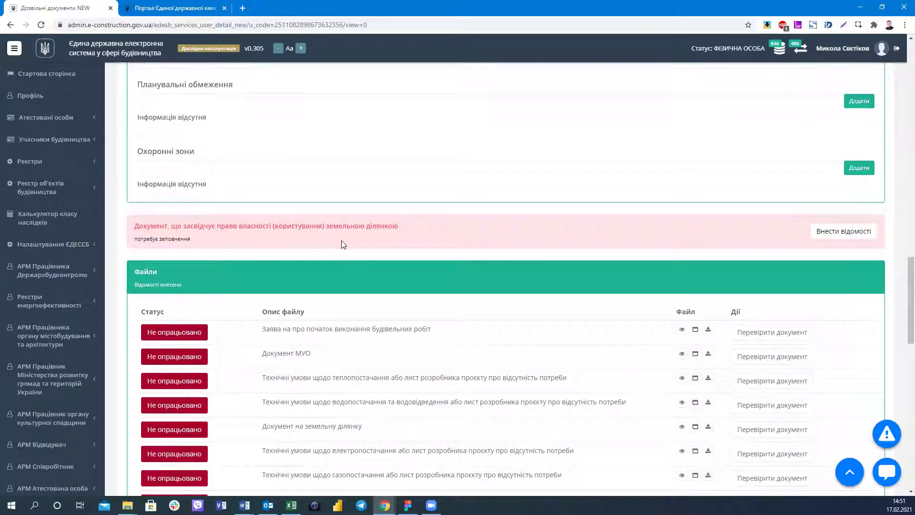
scroll(341, 240, "up", 10)
scroll(341, 240, "up", 7)
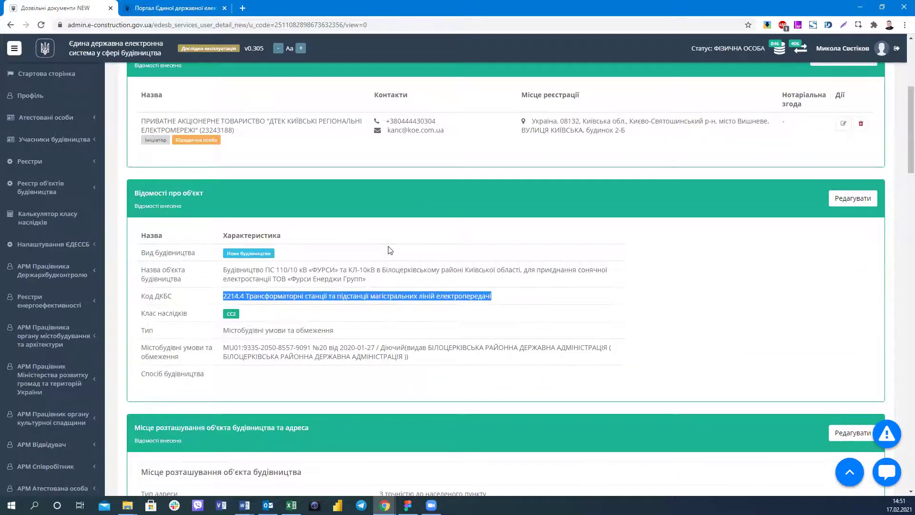
scroll(390, 250, "up", 3)
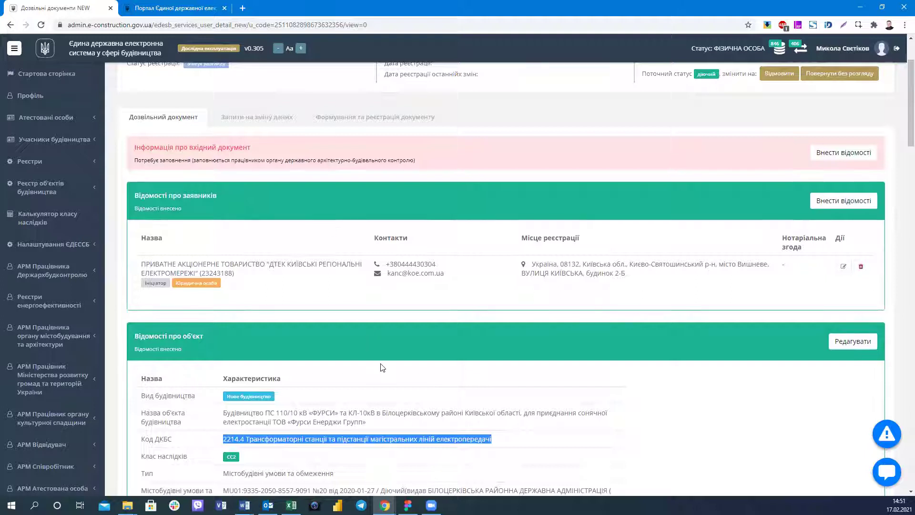
scroll(382, 367, "up", 2)
scroll(382, 367, "down", 2)
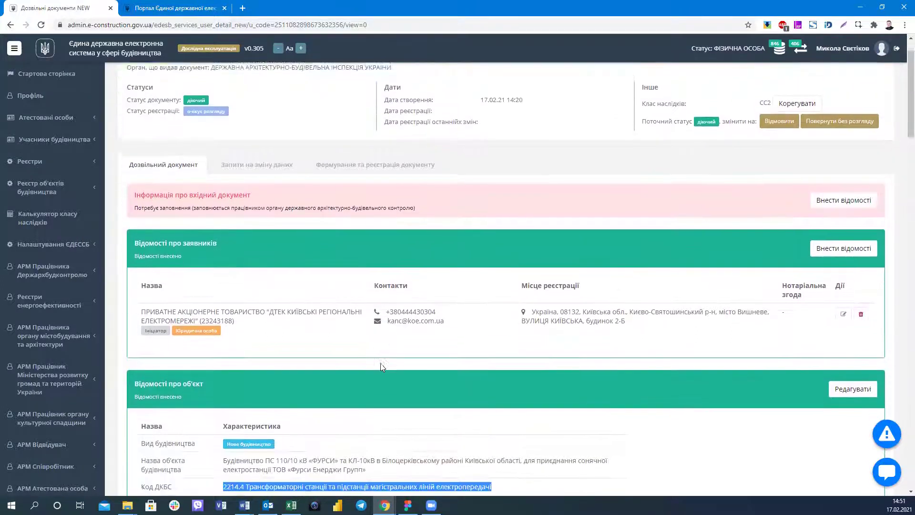
scroll(382, 367, "up", 1)
scroll(254, 281, "up", 1)
scroll(231, 293, "down", 4)
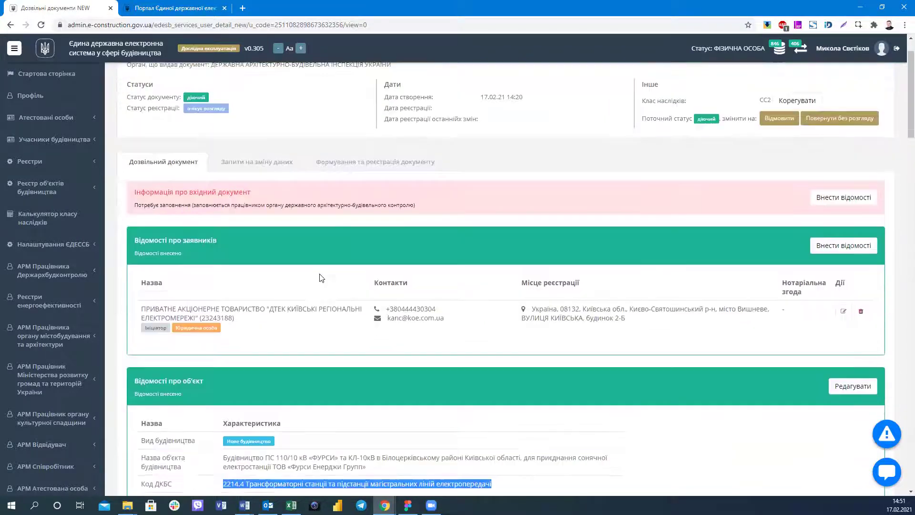
scroll(316, 248, "down", 20)
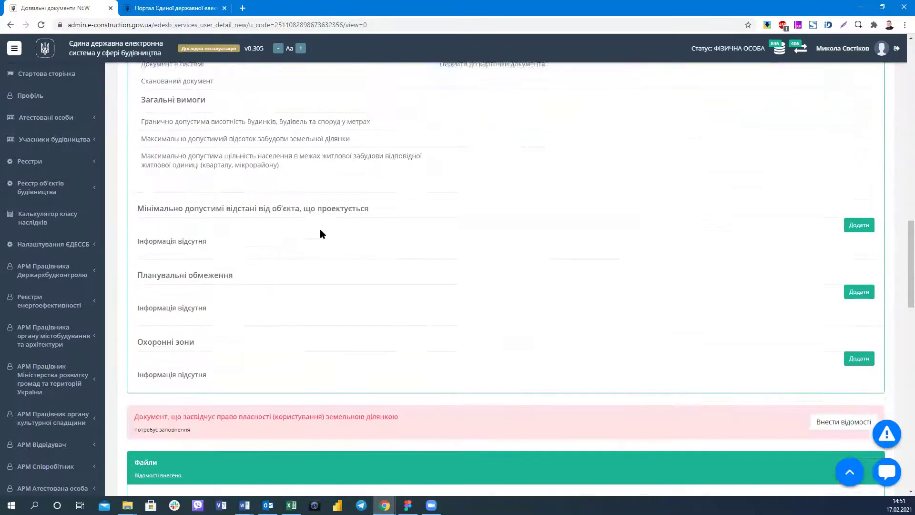
scroll(320, 233, "down", 2)
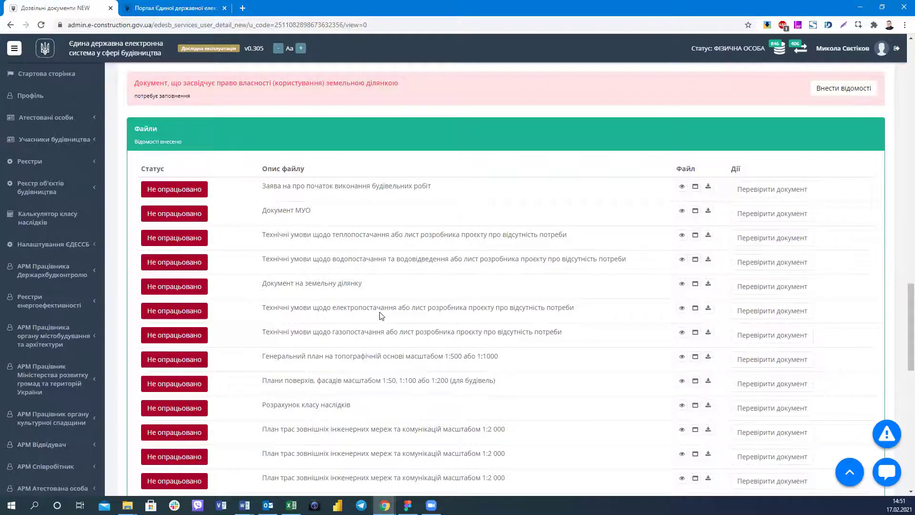
scroll(381, 315, "down", 6)
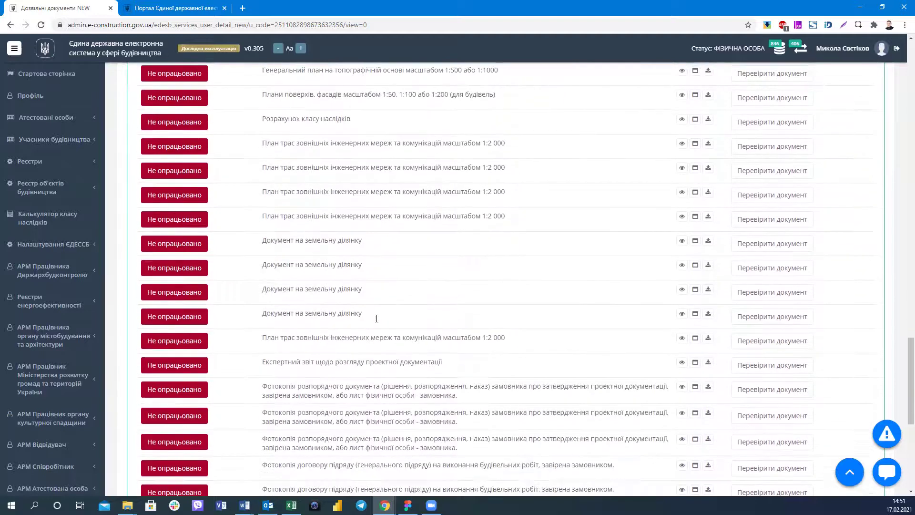
scroll(376, 318, "down", 4)
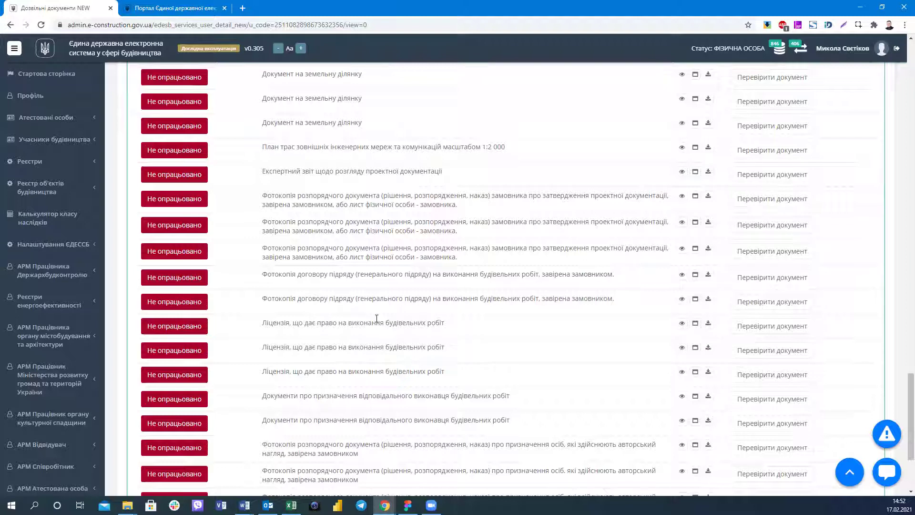
scroll(376, 318, "down", 3)
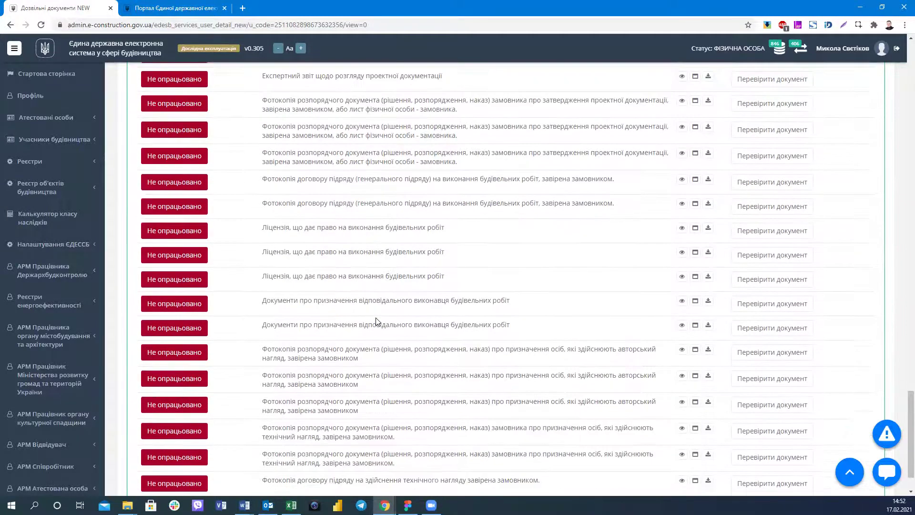
scroll(376, 318, "up", 4)
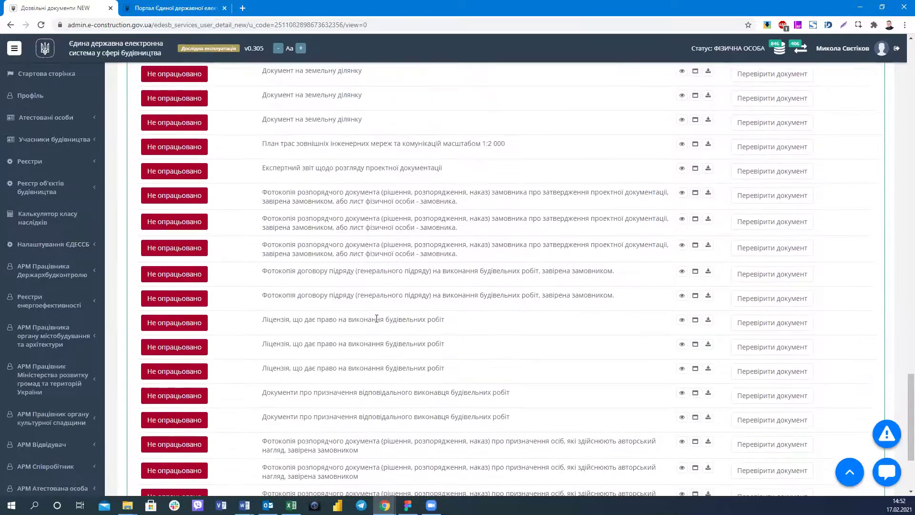
scroll(376, 322, "up", 6)
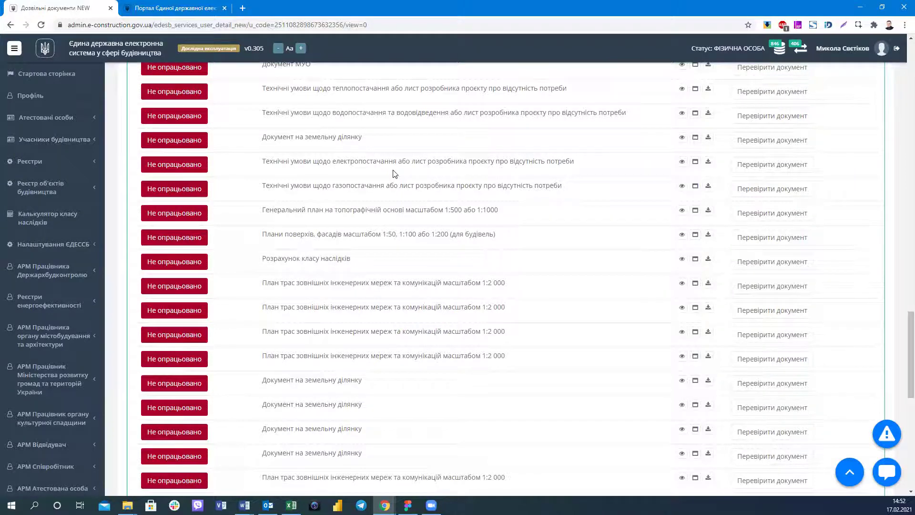
scroll(394, 174, "up", 1)
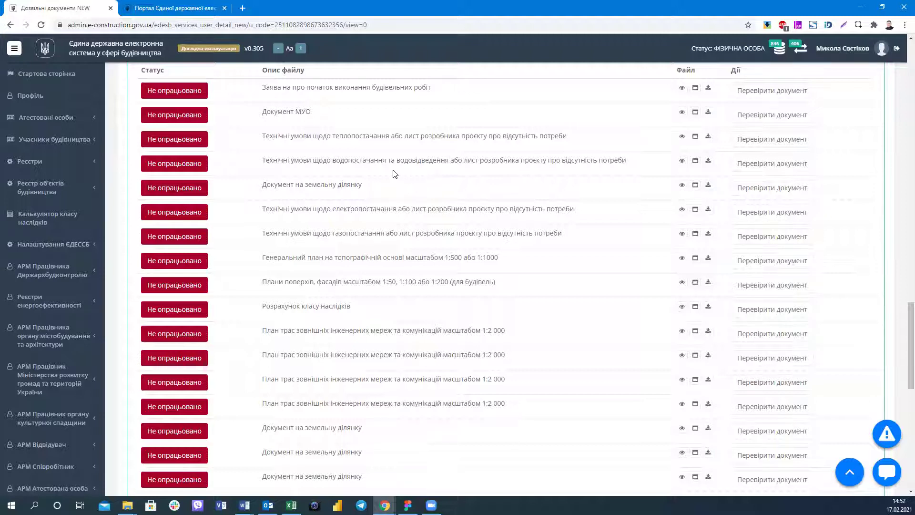
scroll(393, 174, "up", 4)
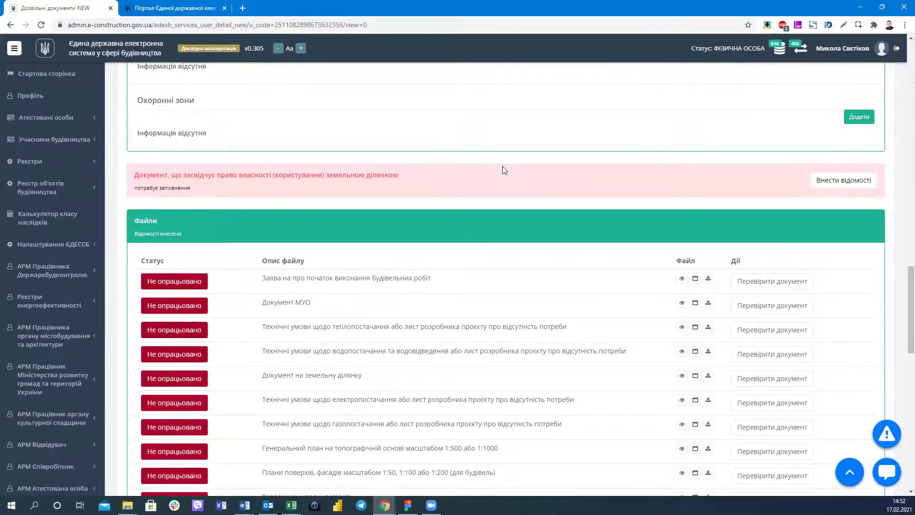
scroll(502, 170, "up", 8)
scroll(502, 170, "up", 8)
scroll(500, 167, "down", 15)
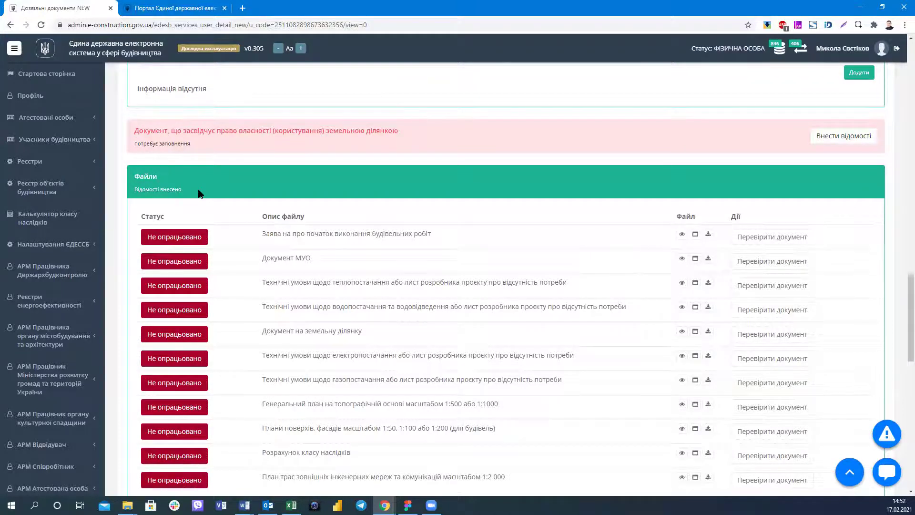
scroll(368, 220, "down", 2)
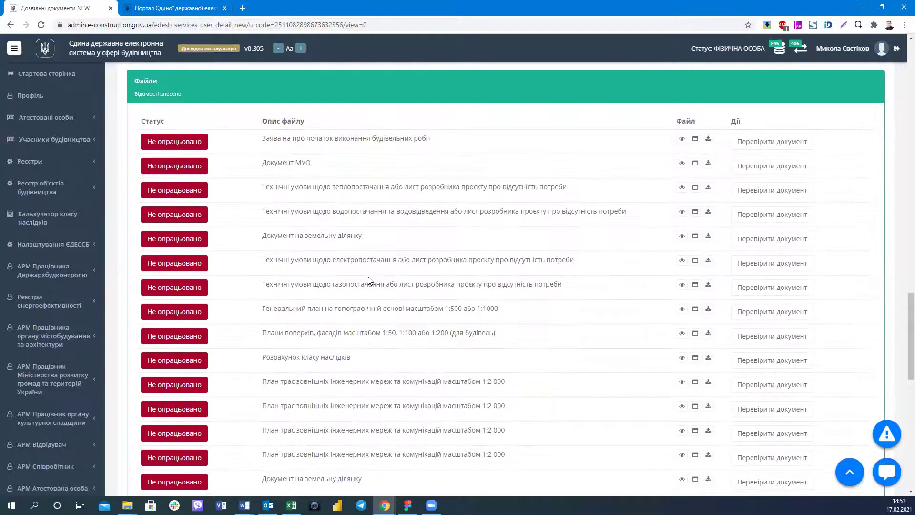
scroll(365, 278, "down", 1)
scroll(525, 282, "up", 1)
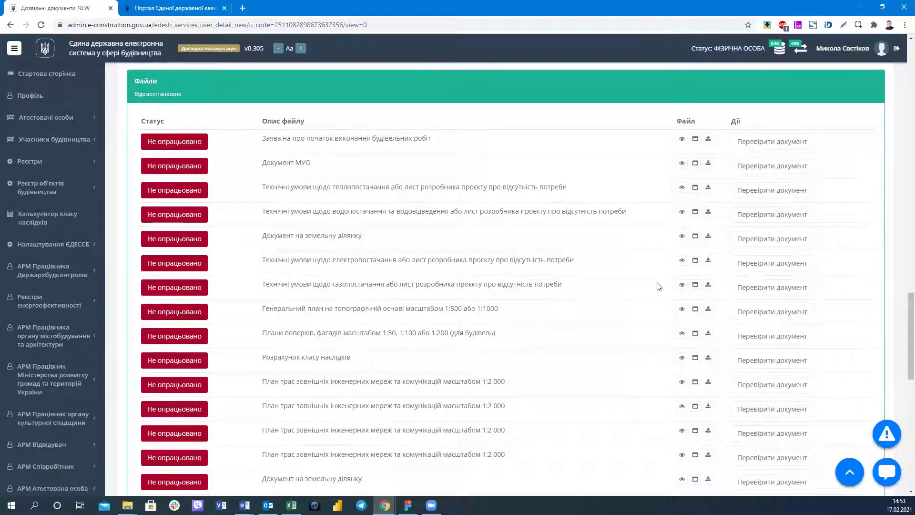
Briefly preview the gas-supply technical conditions letter and close it.
left_click(681, 284)
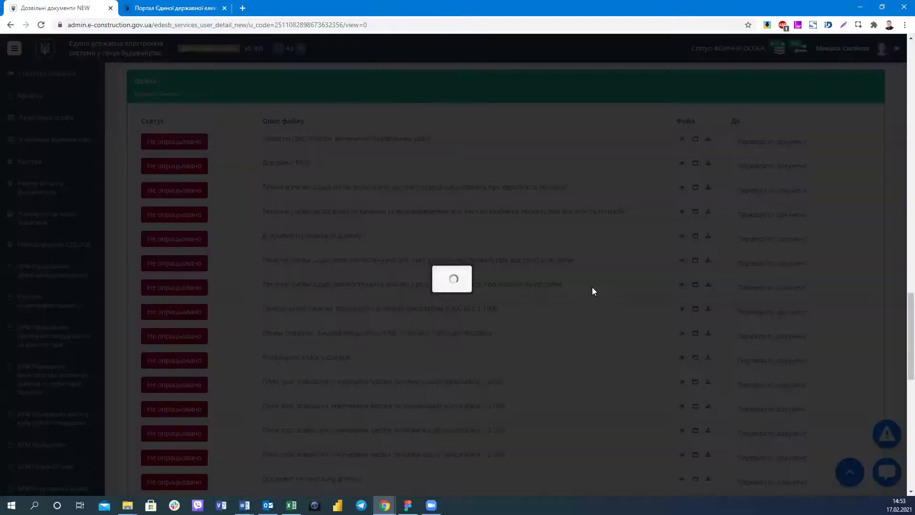
scroll(571, 289, "down", 2)
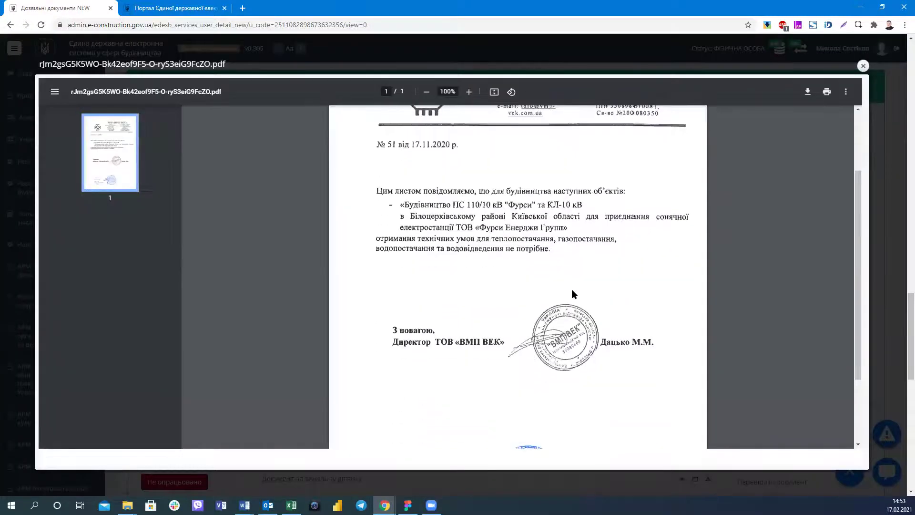
scroll(848, 110, "up", 2)
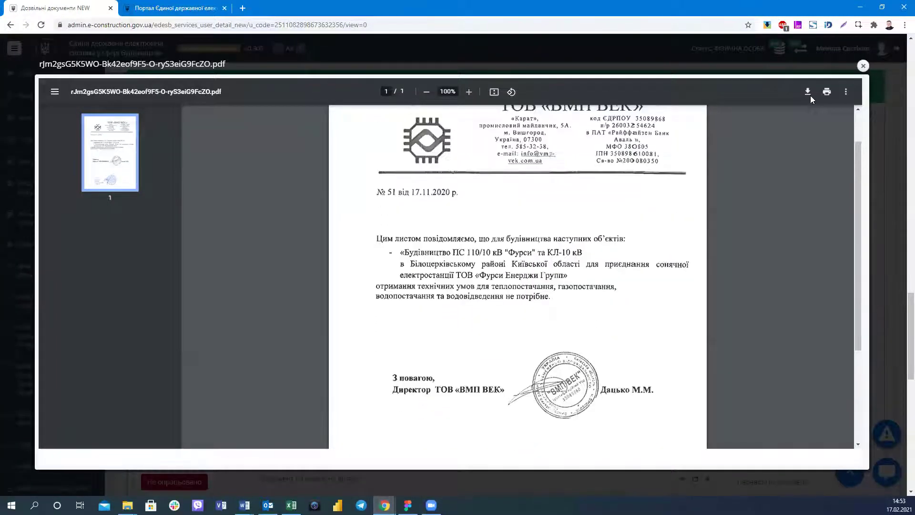
left_click(863, 66)
Read the electricity-supply technical conditions file, then close its preview.
left_click(680, 262)
scroll(681, 269, "down", 8)
scroll(681, 269, "down", 3)
scroll(503, 261, "up", 12)
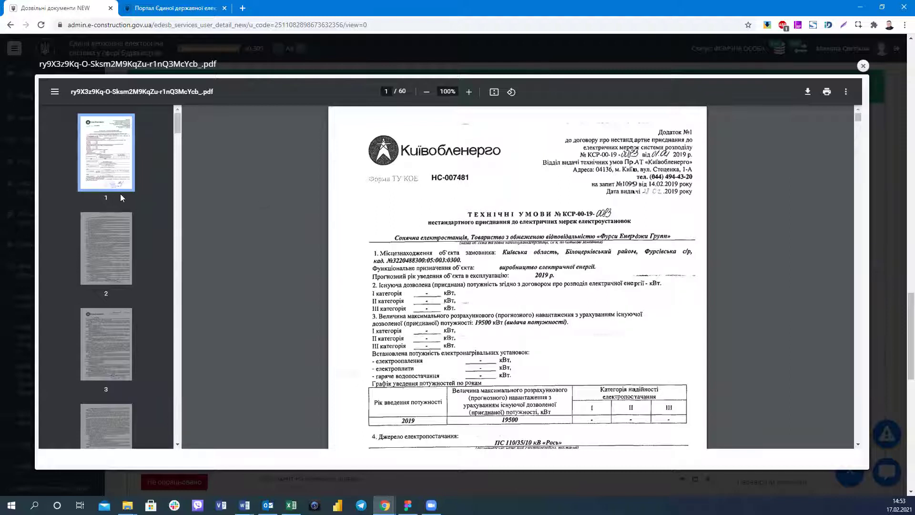
scroll(143, 200, "down", 20)
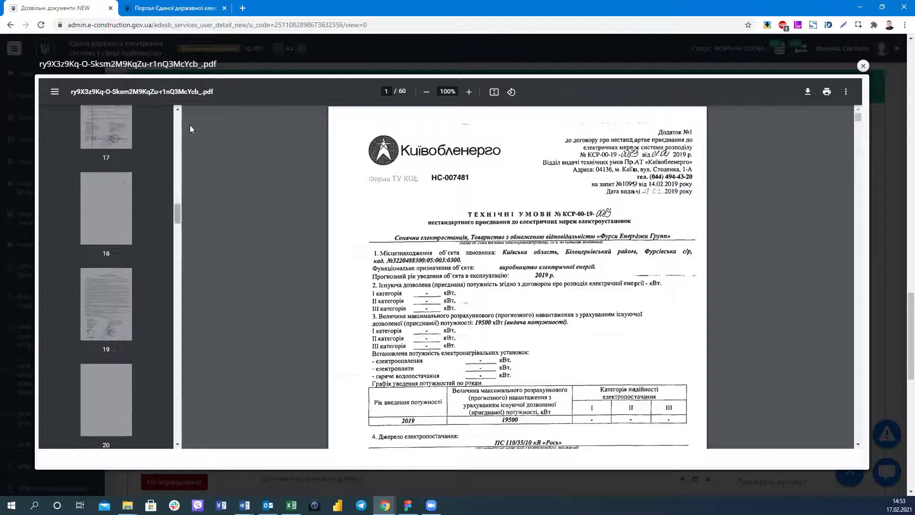
left_click(864, 65)
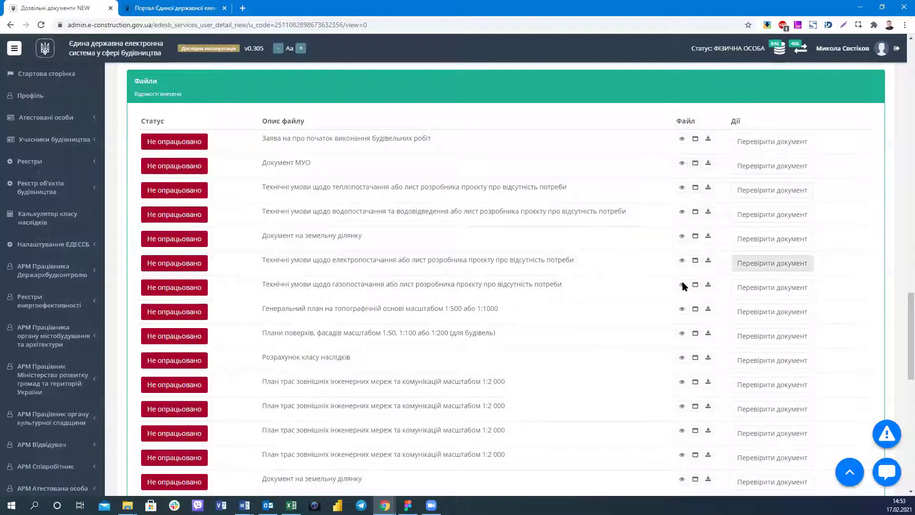
Reopen and read through the gas-supply technical conditions letter, then close the viewer.
left_click(682, 284)
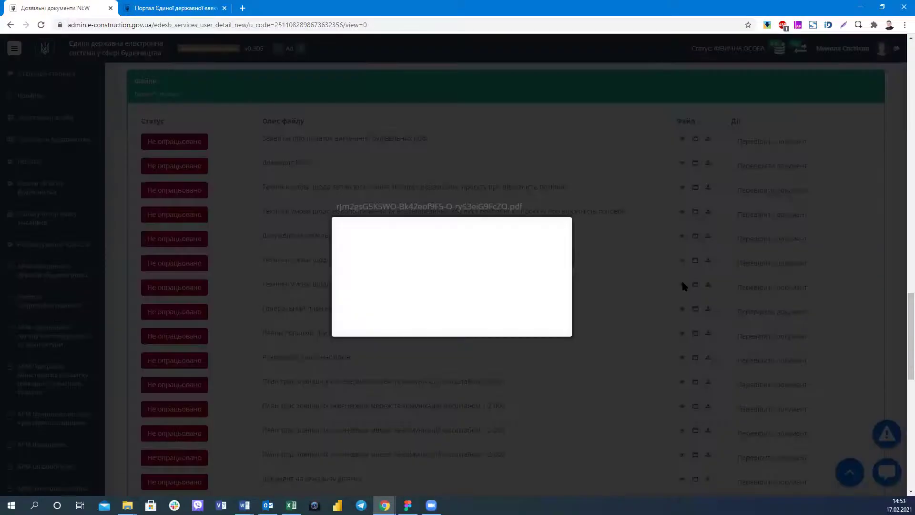
scroll(416, 207, "down", 1)
scroll(417, 205, "down", 3)
scroll(419, 202, "up", 4)
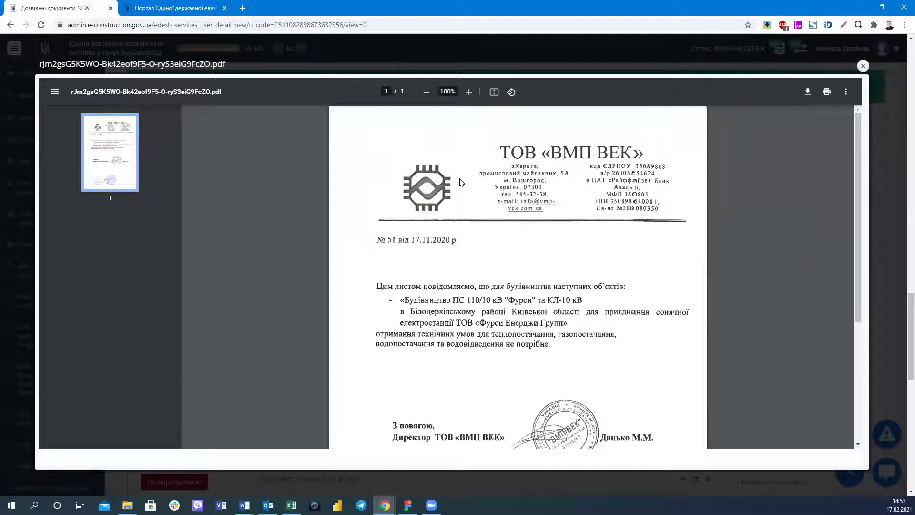
scroll(460, 182, "down", 1)
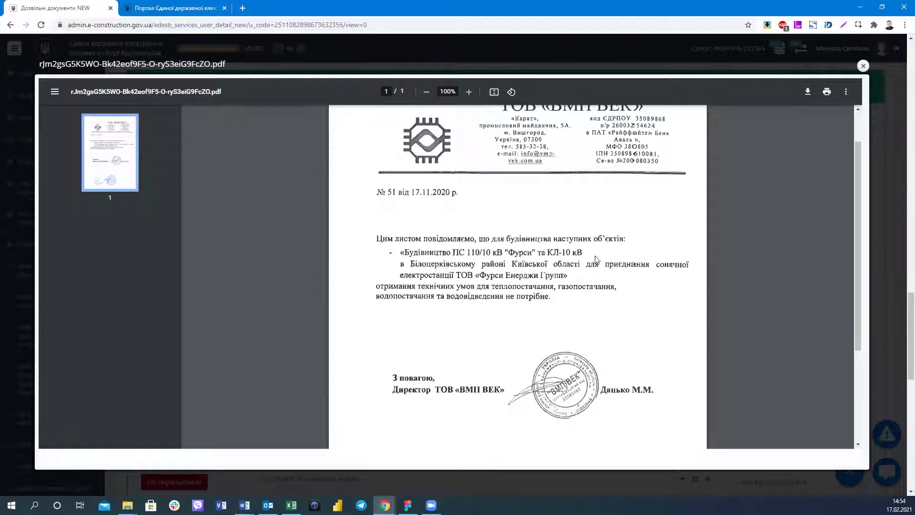
scroll(595, 260, "up", 1)
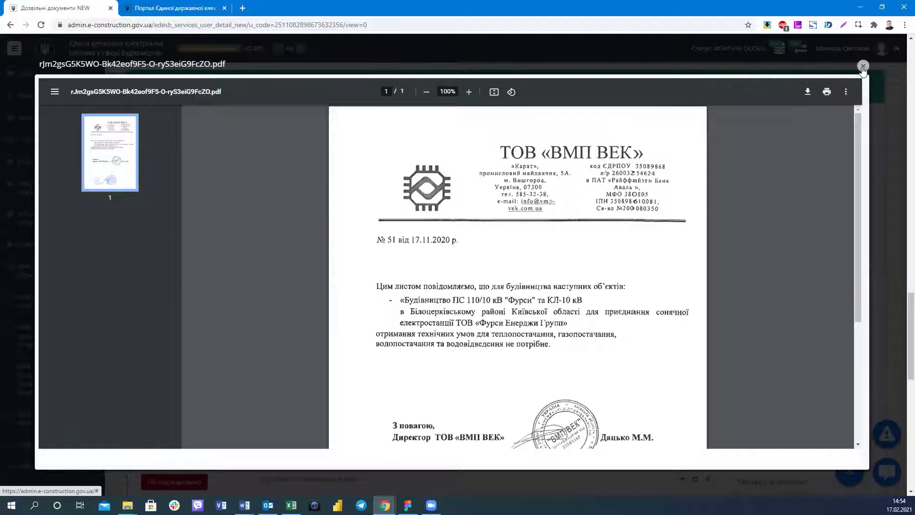
left_click(862, 67)
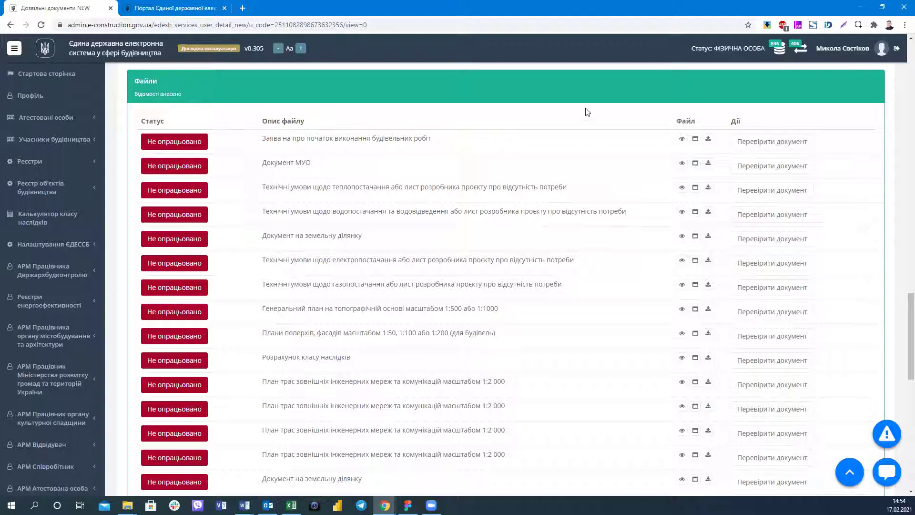
Glance at the permit's 'Запити на зміну даних' tab, then go back to the services list.
scroll(270, 95, "up", 15)
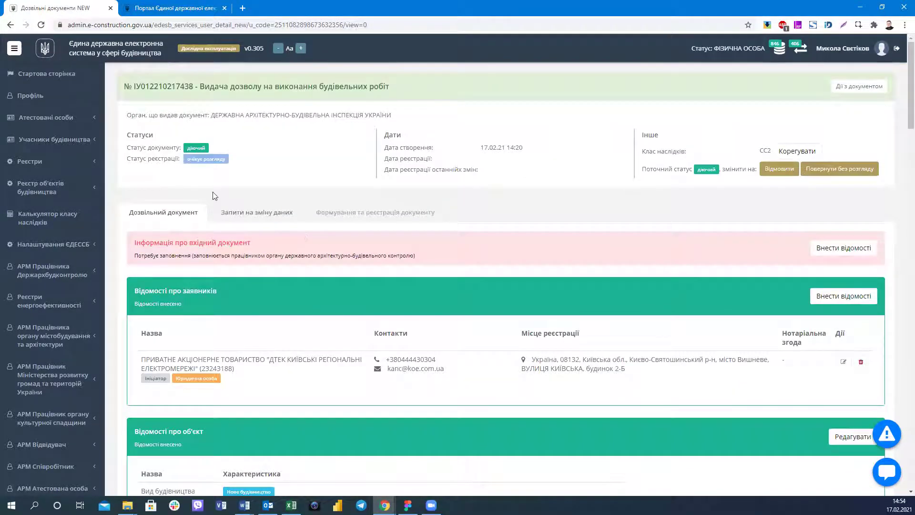
left_click(243, 212)
left_click(8, 29)
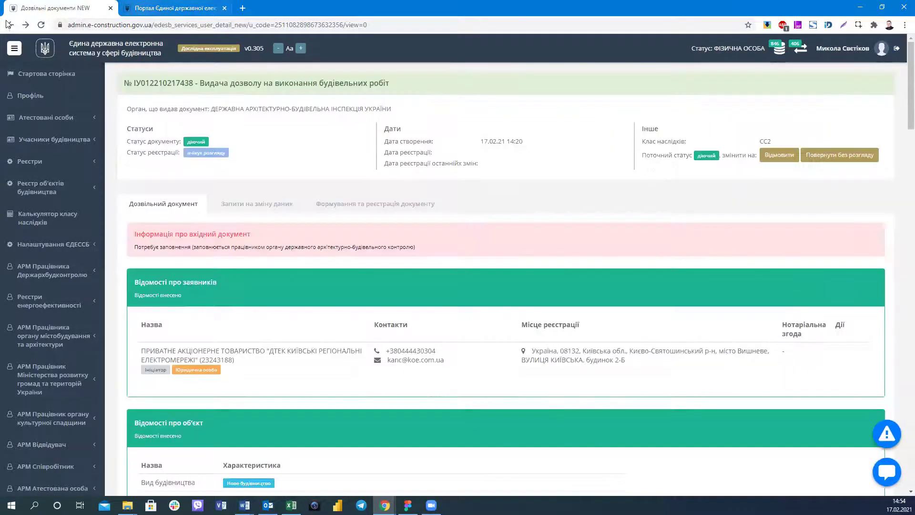
key("alt+Left")
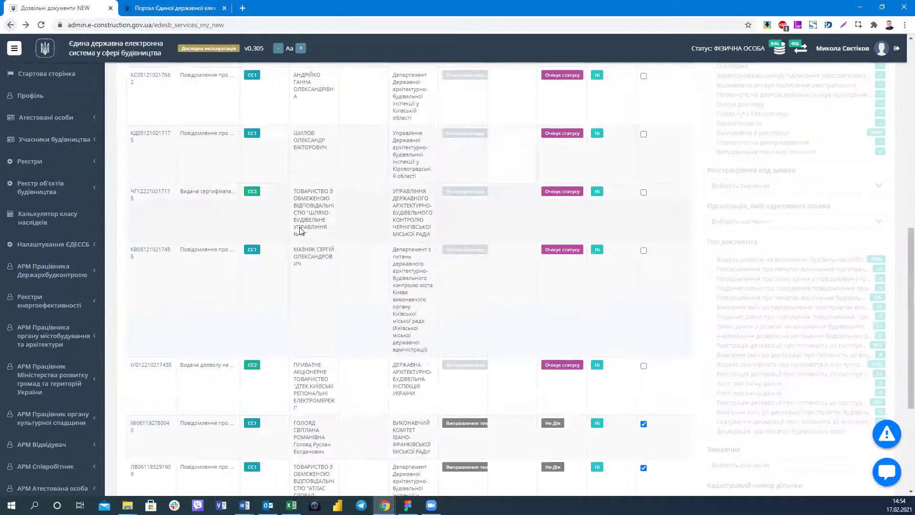
scroll(633, 250, "up", 4)
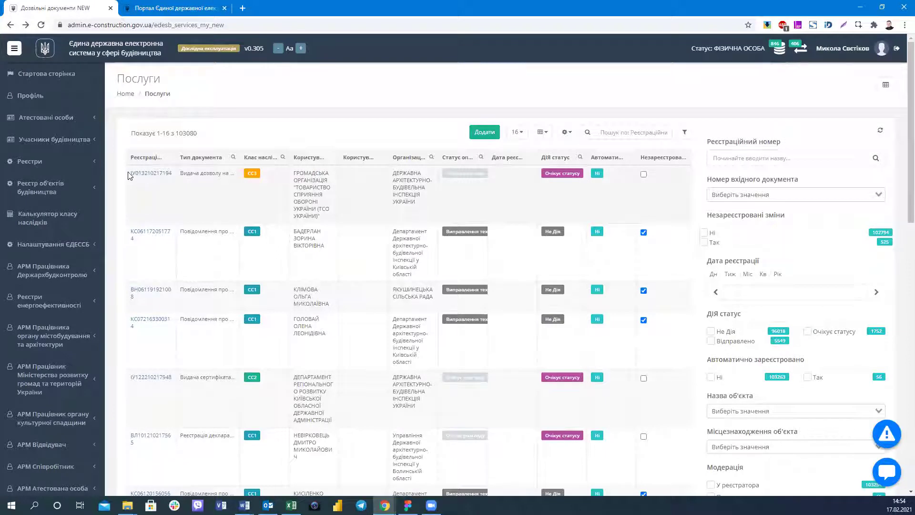
mouse_move(187, 181)
left_mouse_down()
mouse_move(179, 174)
mouse_move(176, 184)
left_mouse_up()
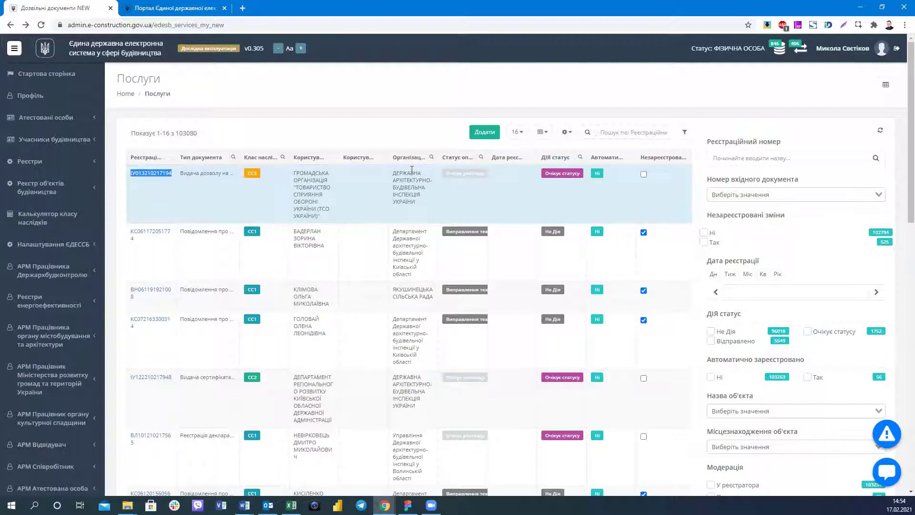
scroll(414, 151, "down", 3)
scroll(414, 151, "down", 7)
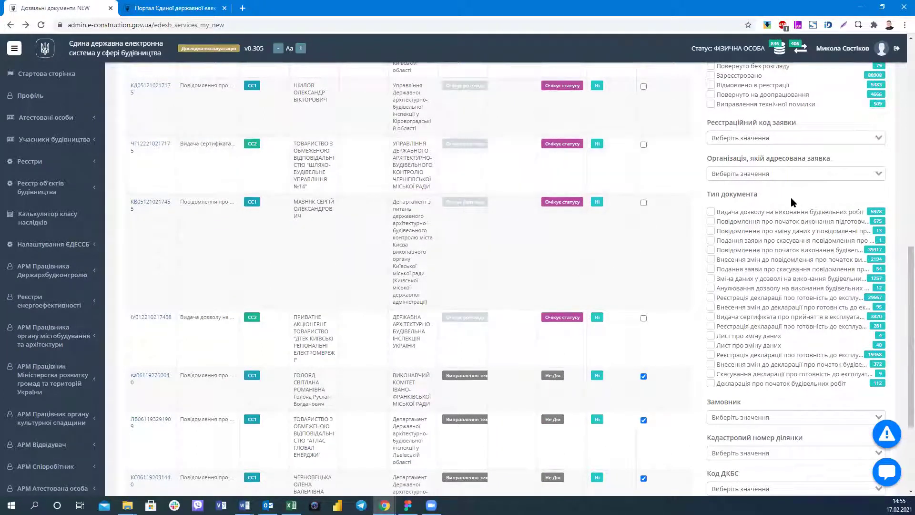
left_click(773, 281)
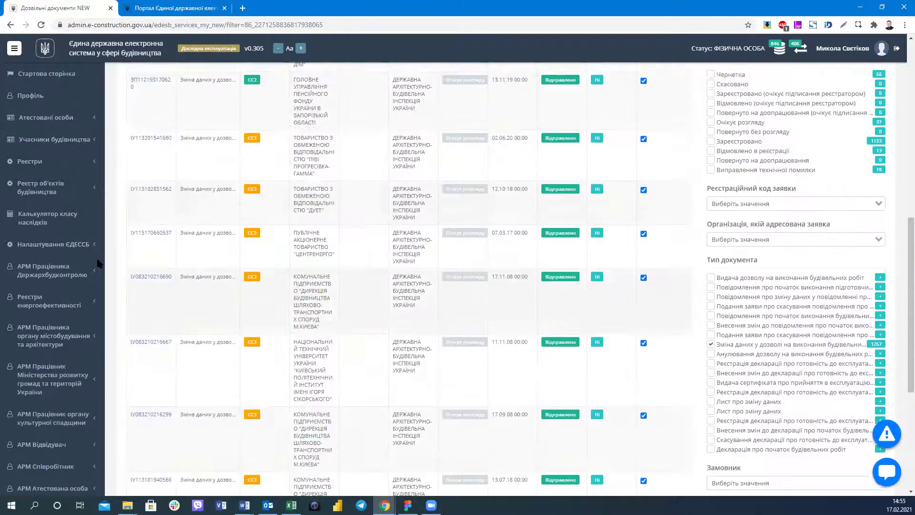
scroll(151, 260, "up", 4)
scroll(152, 260, "up", 1)
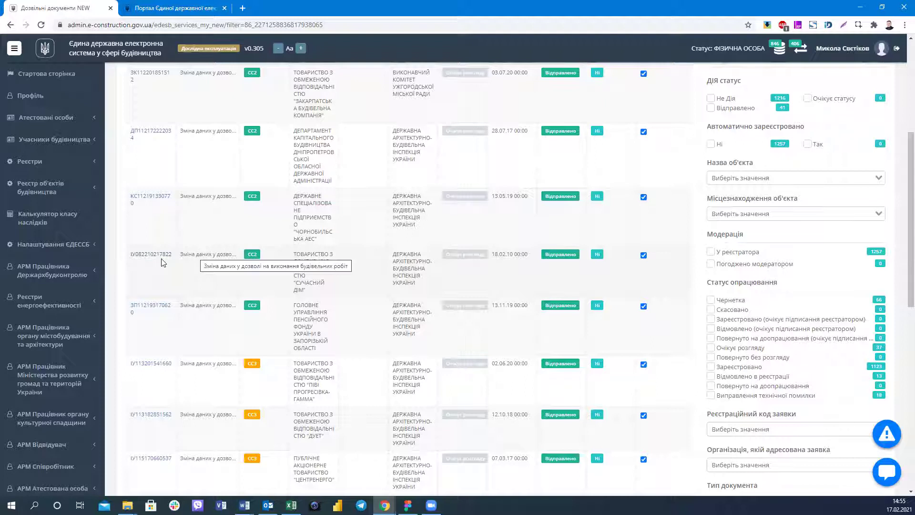
scroll(162, 262, "up", 4)
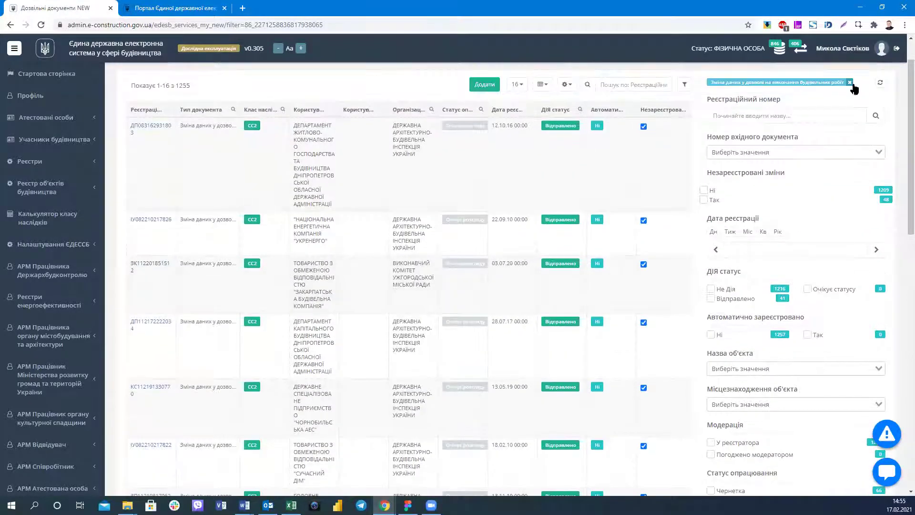
left_click(850, 83)
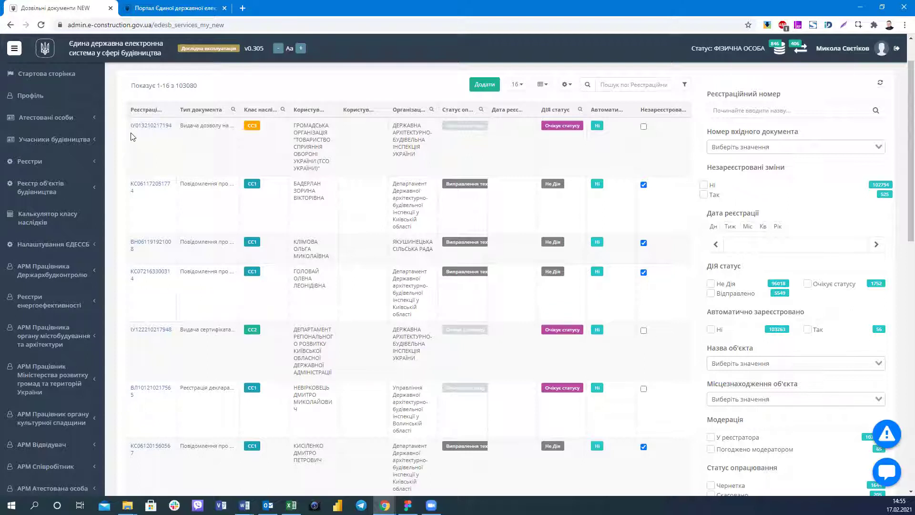
double_click(171, 126)
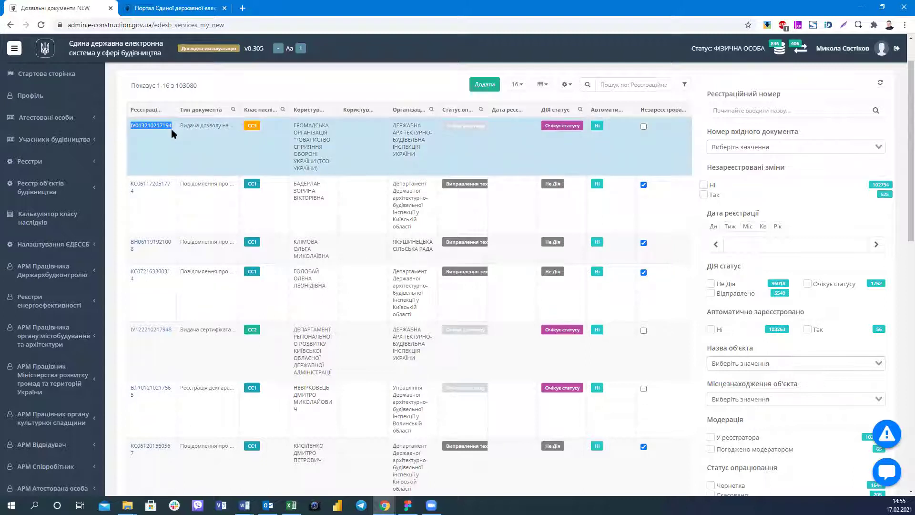
left_click(165, 145)
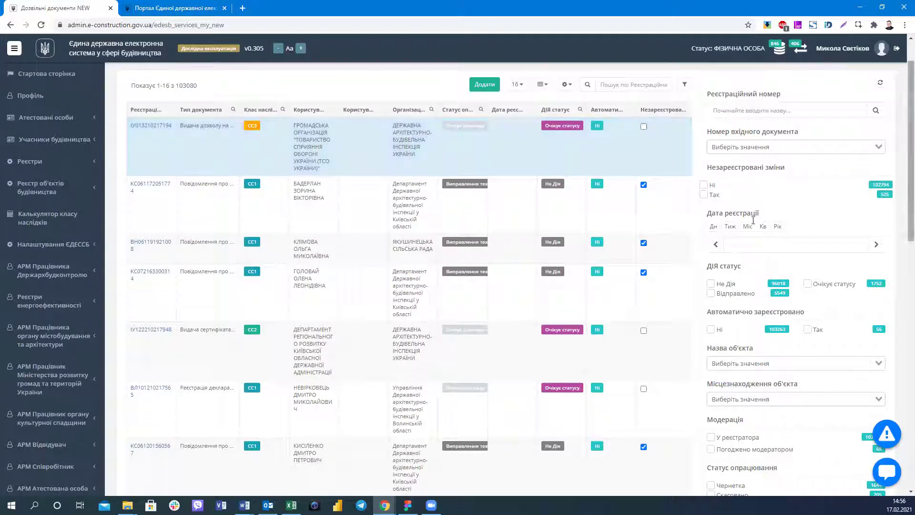
left_click(704, 195)
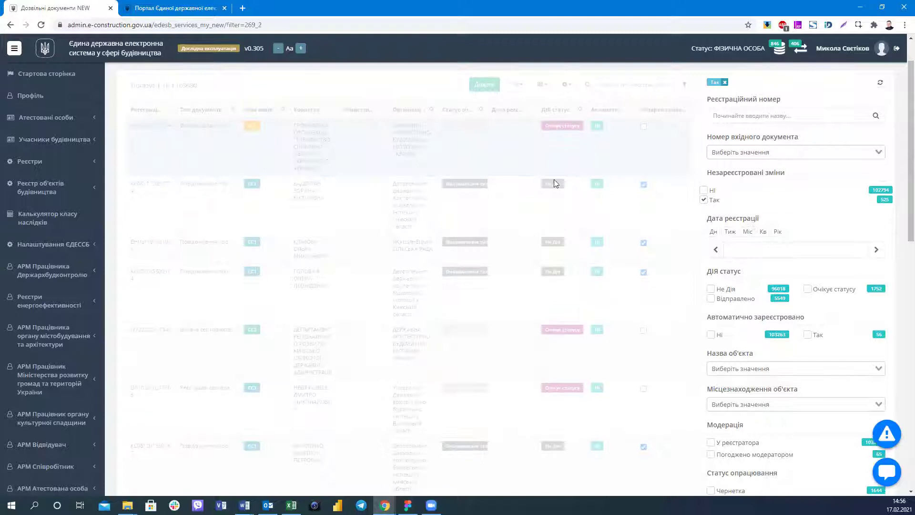
scroll(196, 162, "up", 1)
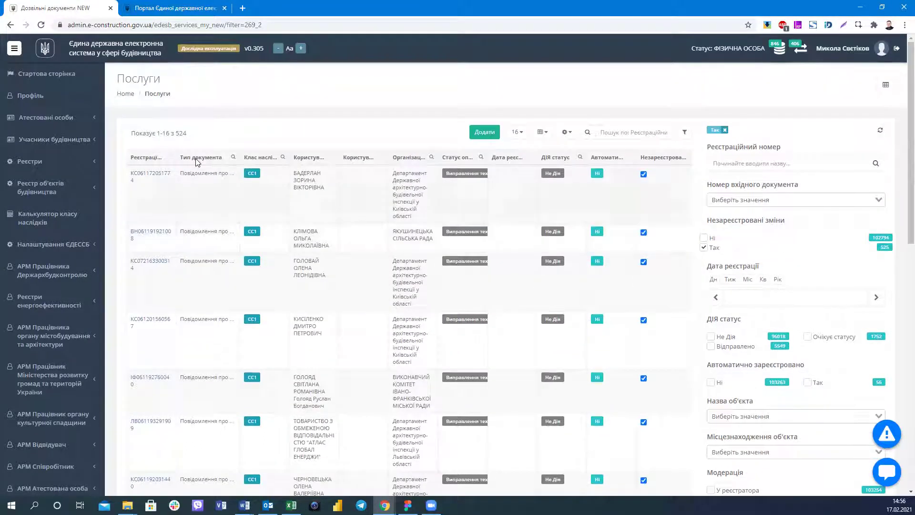
scroll(185, 251, "down", 1)
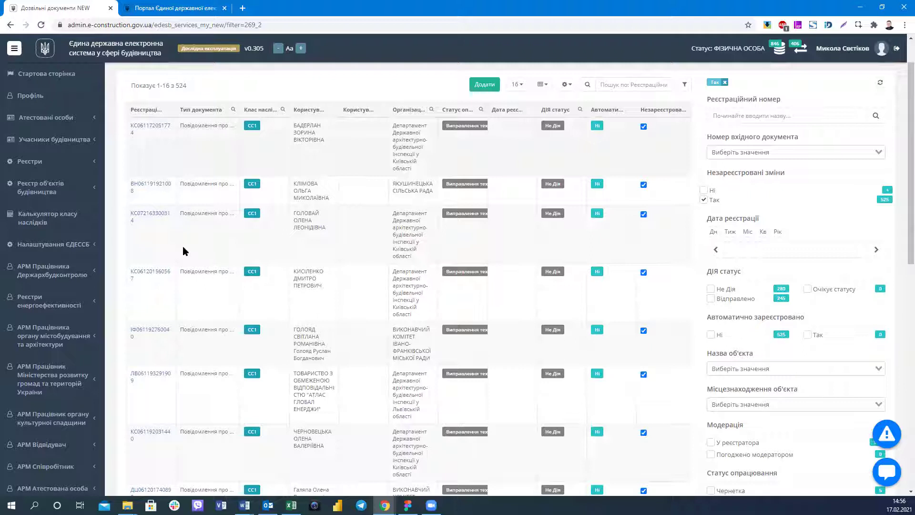
scroll(705, 339, "down", 7)
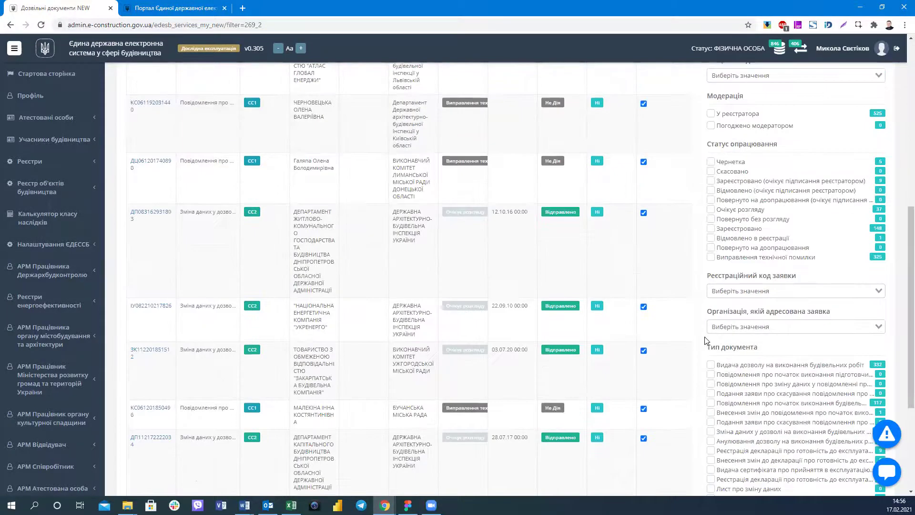
scroll(732, 369, "down", 1)
left_click(737, 379)
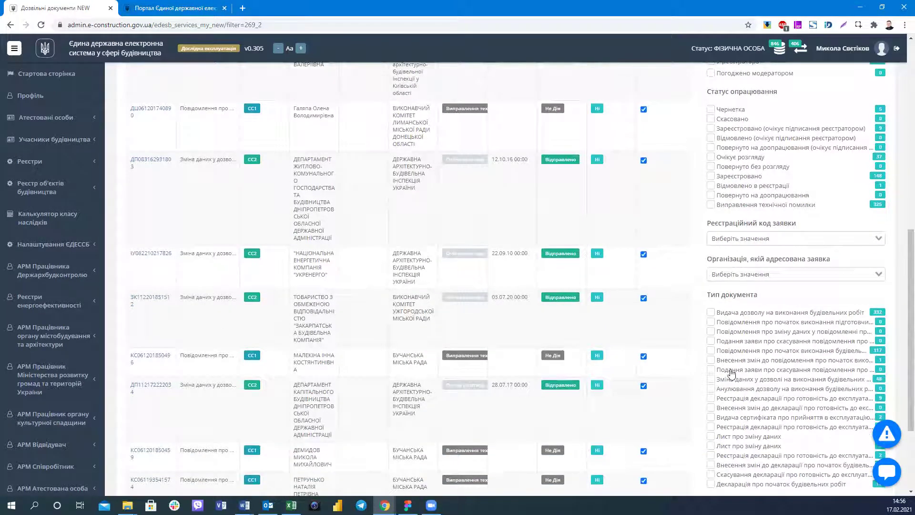
scroll(632, 313, "up", 5)
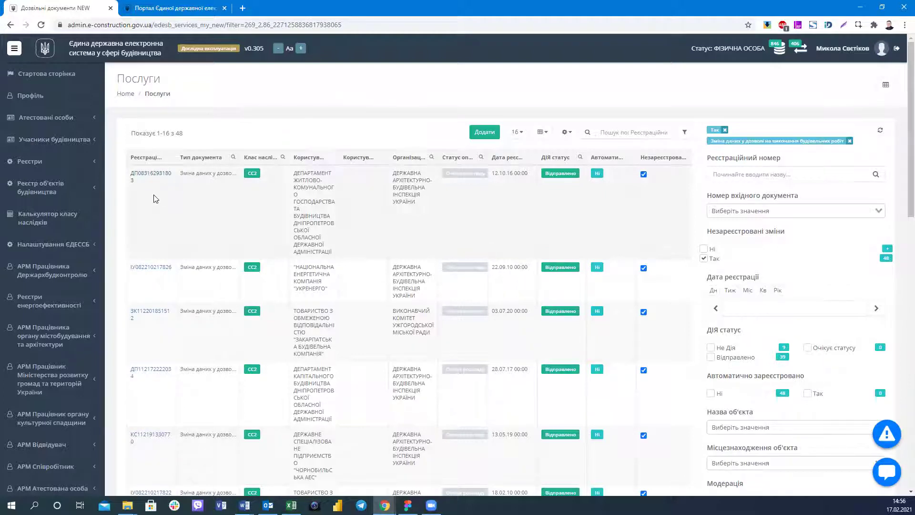
left_click_drag(148, 175, 163, 176)
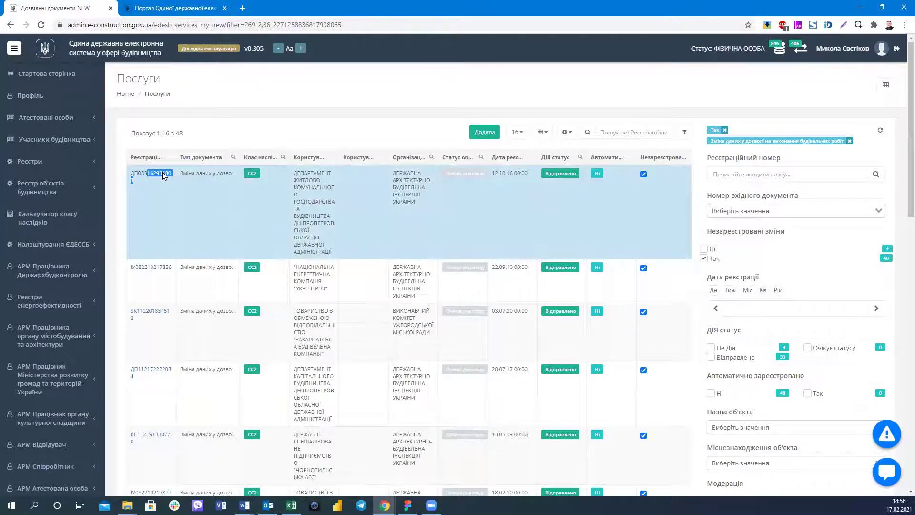
left_click(163, 175)
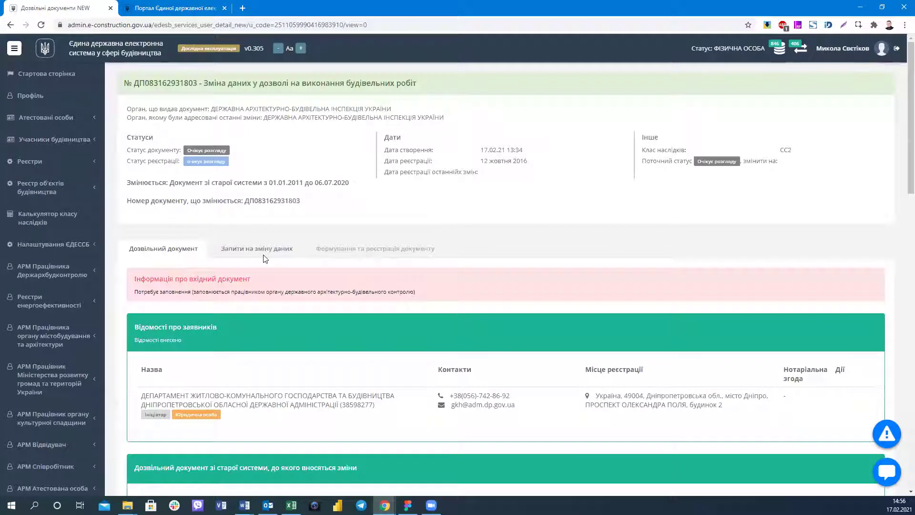
Open the document's 'Запити на зміну даних' tab and scroll through the change requests.
left_click(271, 253)
scroll(278, 246, "down", 2)
scroll(247, 242, "up", 2)
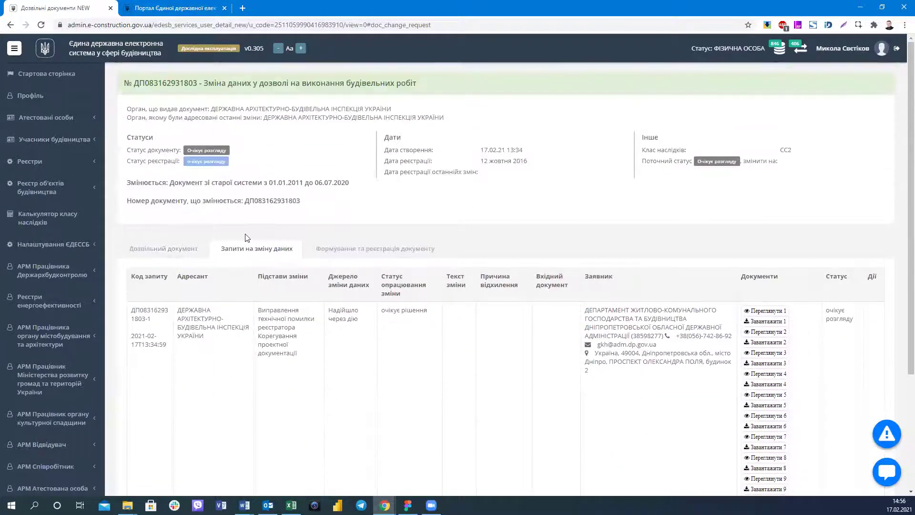
scroll(246, 238, "down", 2)
scroll(246, 234, "down", 1)
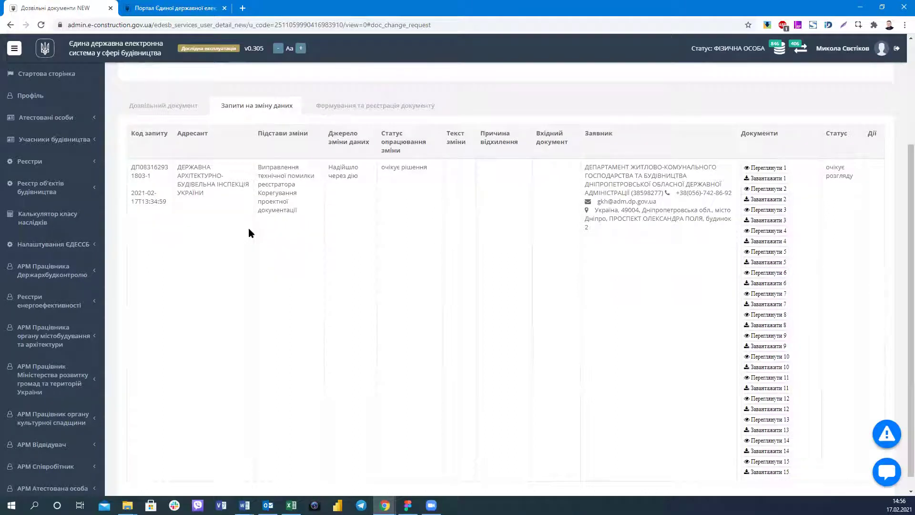
scroll(249, 233, "up", 2)
scroll(249, 232, "down", 1)
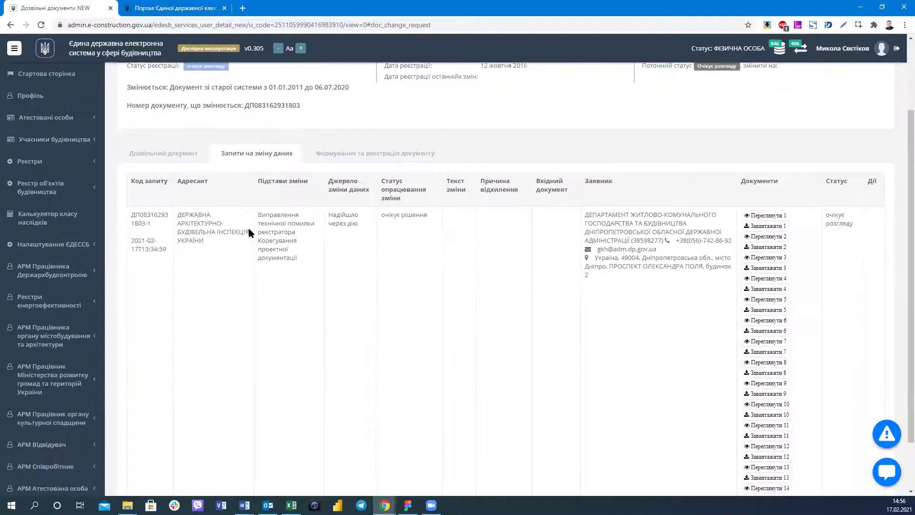
scroll(249, 233, "down", 1)
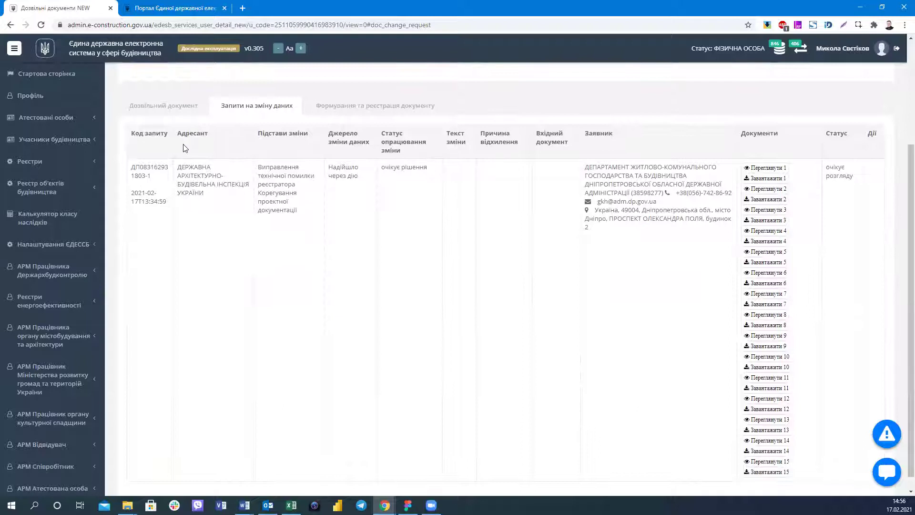
Compare the permit document's details with the change requests table.
left_click(169, 111)
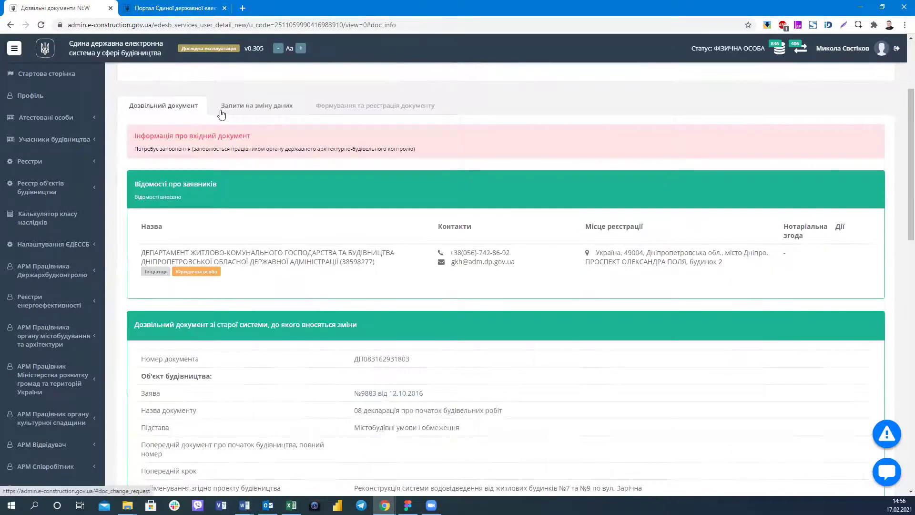
left_click(221, 112)
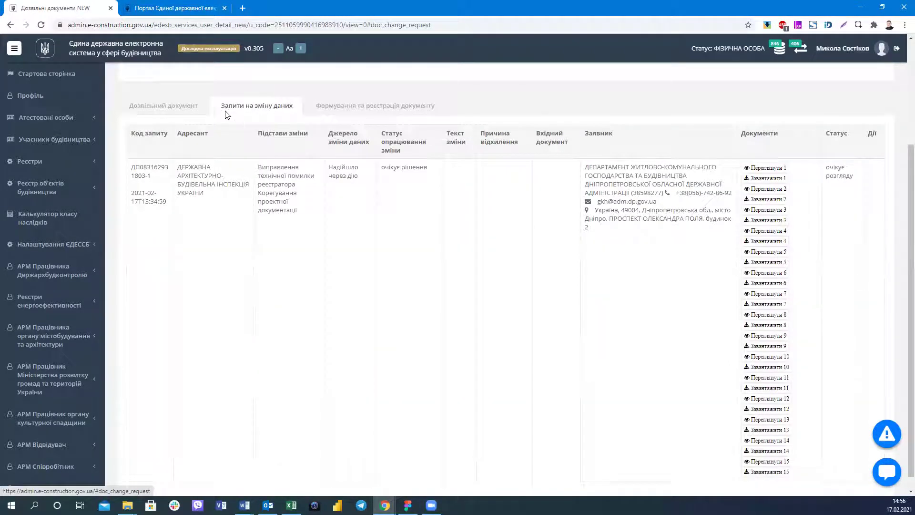
left_click(177, 105)
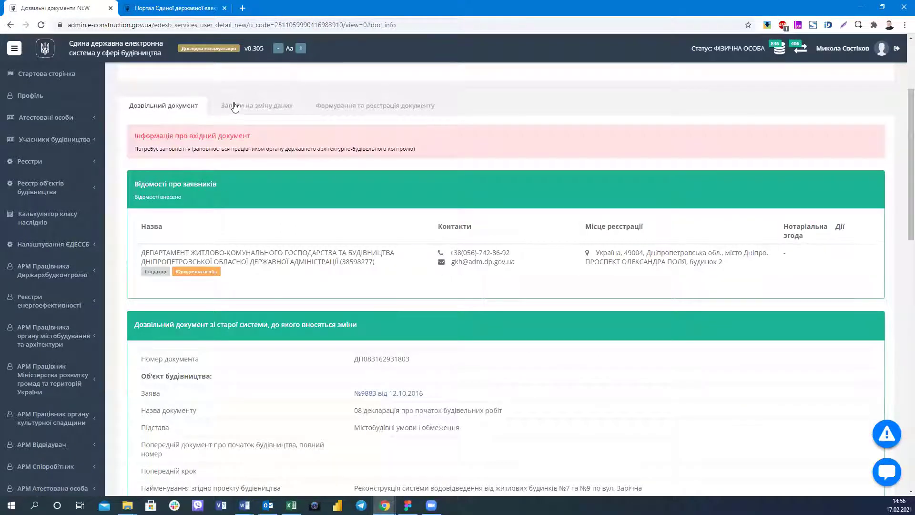
scroll(233, 139, "down", 5)
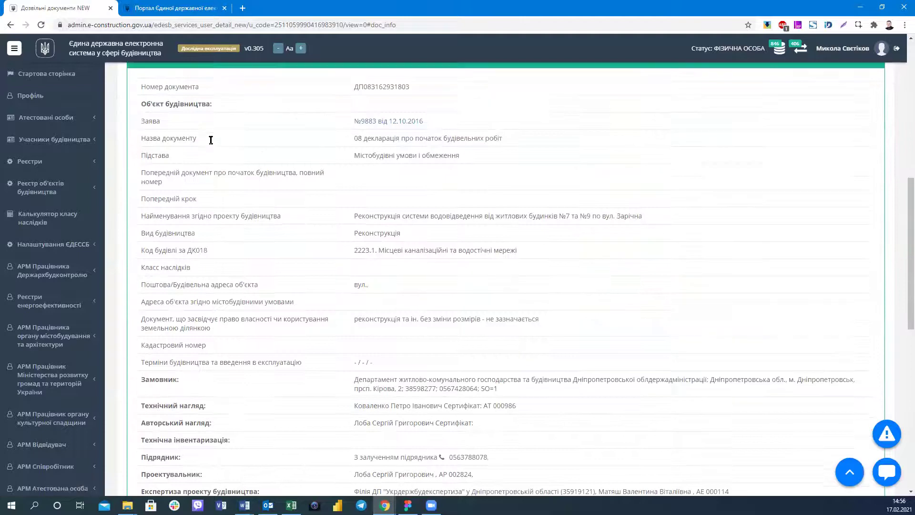
scroll(208, 139, "up", 5)
scroll(244, 106, "up", 1)
left_click(246, 106)
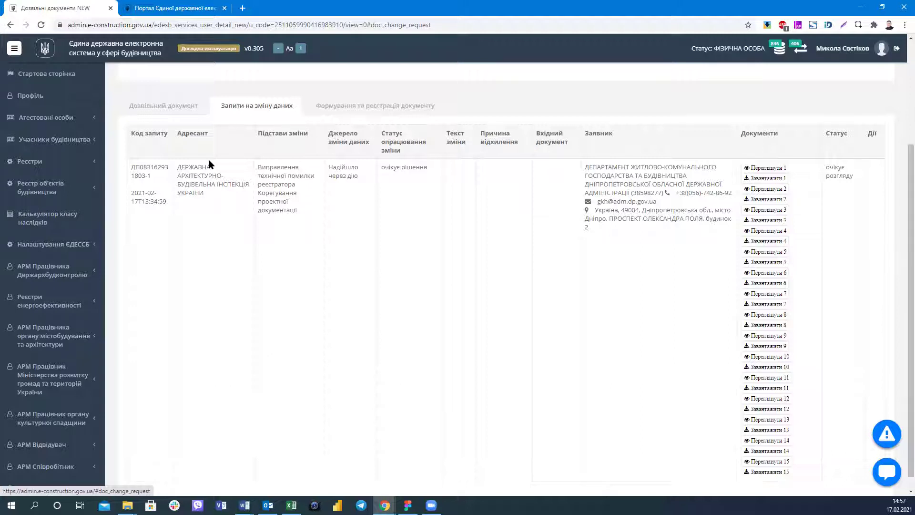
Check the request's code, addressee and 'очікує рішення' status, then preview its first attached document.
scroll(129, 169, "down", 1)
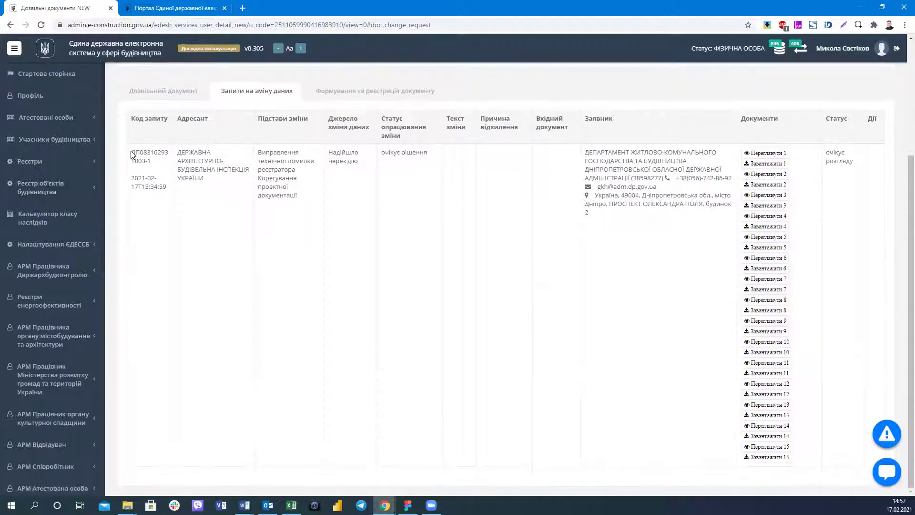
left_click_drag(130, 152, 151, 162)
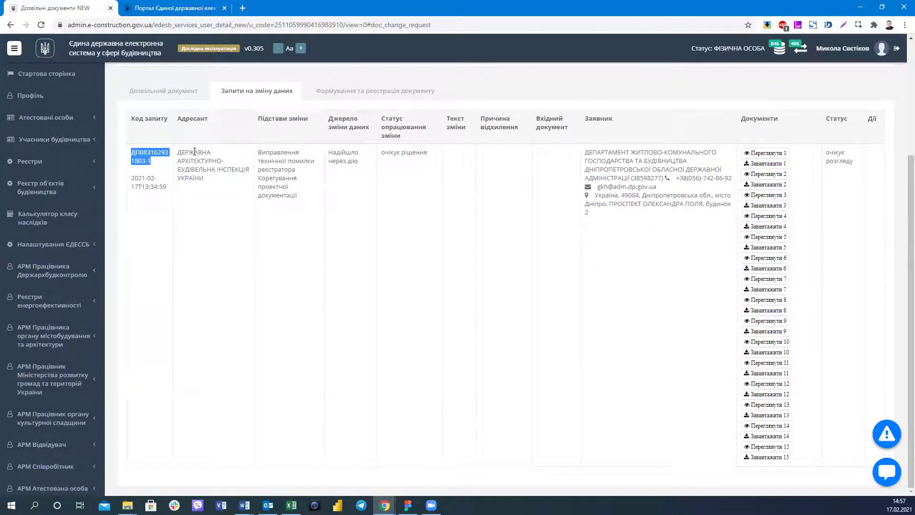
left_click(285, 164)
left_click_drag(286, 167, 292, 178)
left_click(301, 191)
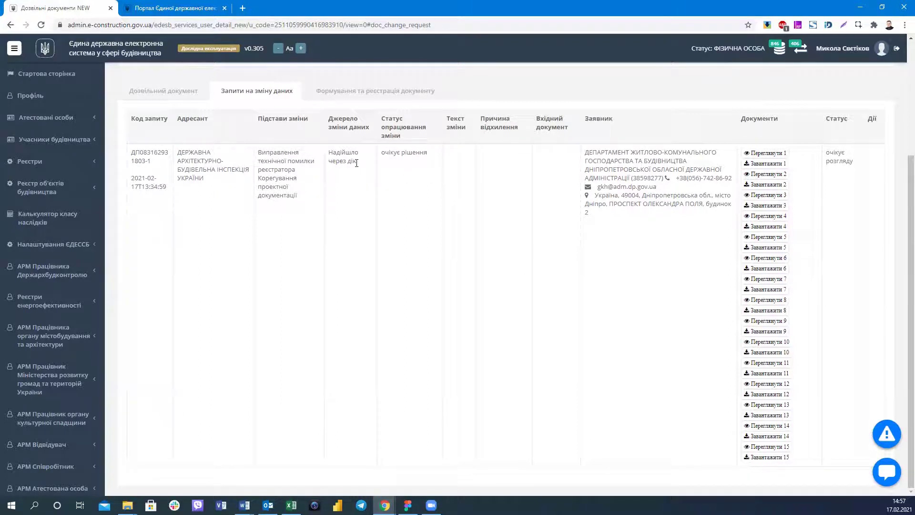
left_click_drag(430, 162, 431, 163)
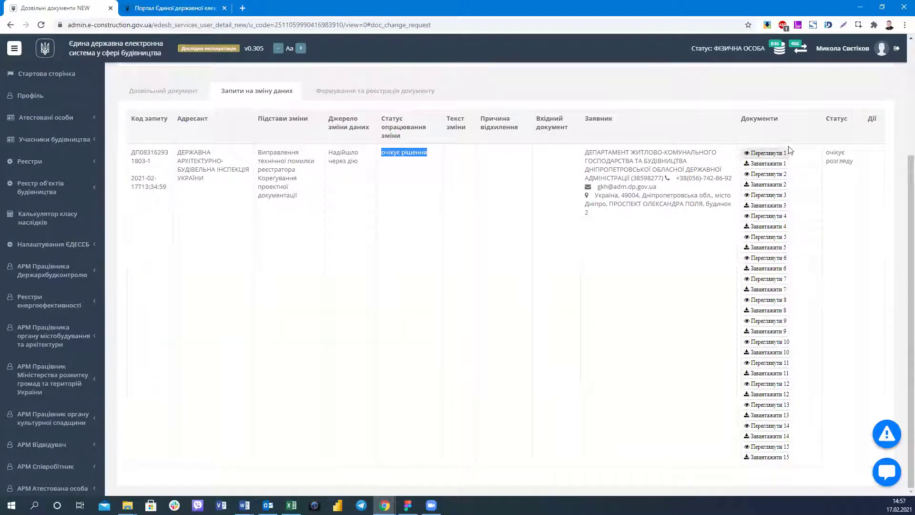
left_click(765, 153)
scroll(564, 218, "down", 7)
Page through the four-page amendment application to page 3, jump back to page 1, and close it.
scroll(558, 215, "up", 7)
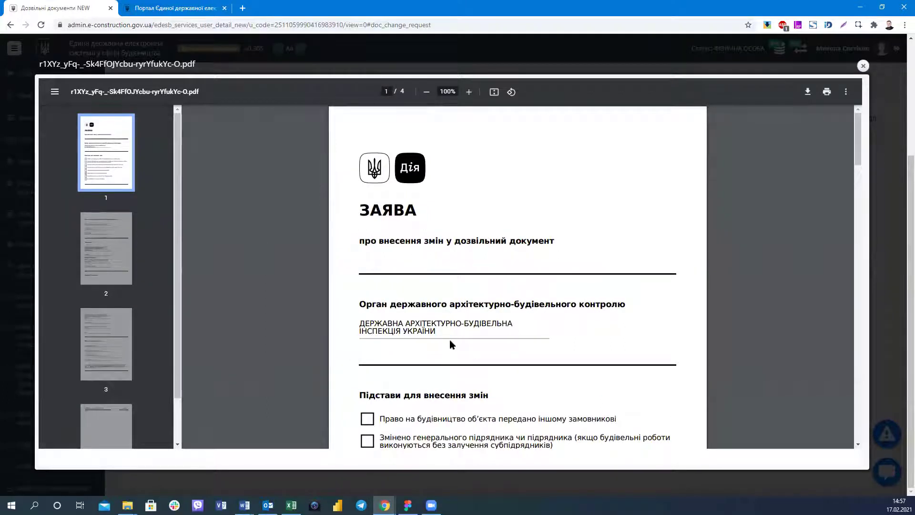
scroll(450, 339, "down", 20)
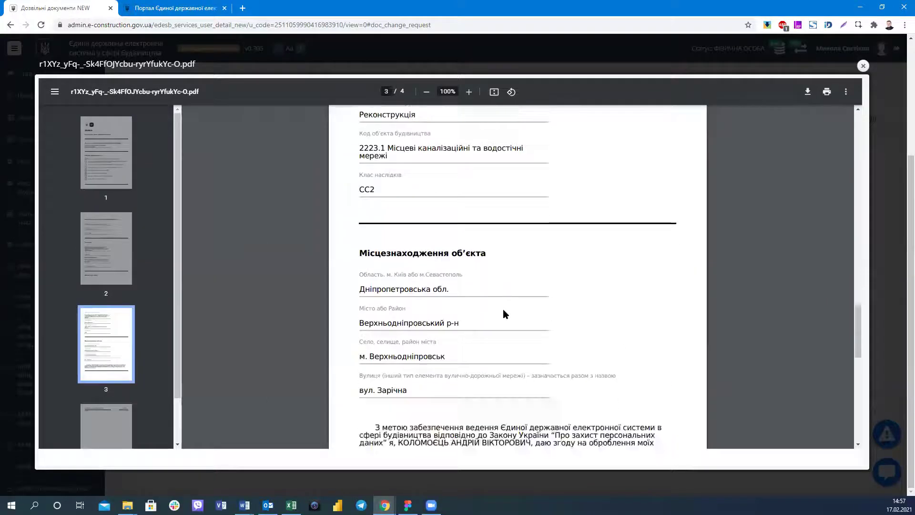
scroll(504, 314, "down", 10)
scroll(367, 273, "up", 8)
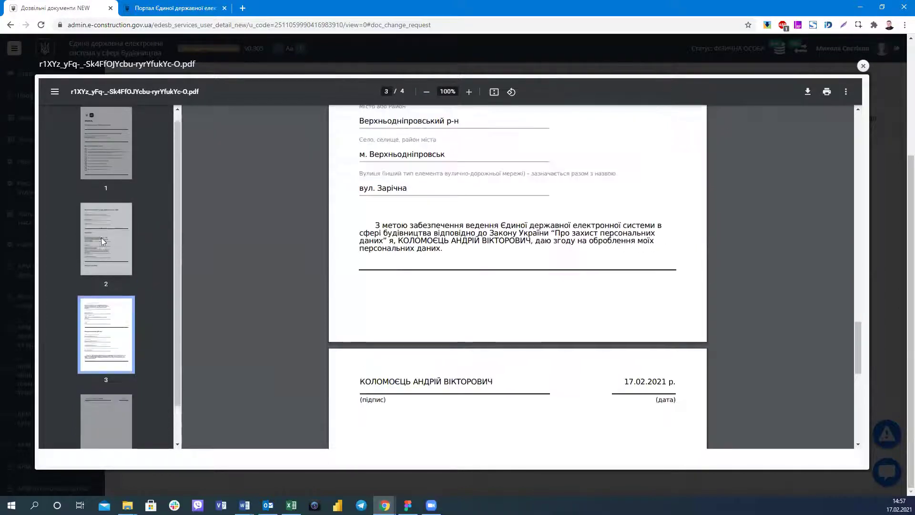
left_click(101, 118)
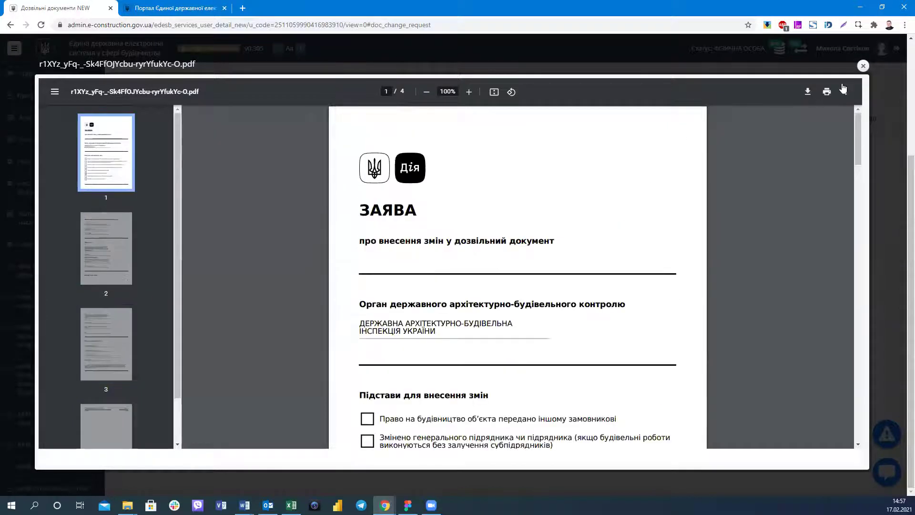
left_click(863, 66)
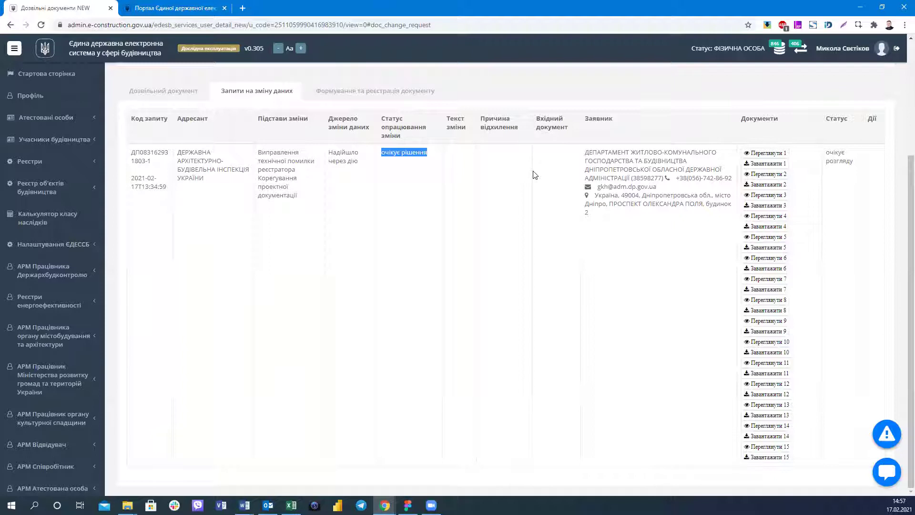
mouse_move(133, 153)
left_mouse_down()
mouse_move(139, 168)
mouse_move(145, 161)
left_mouse_up()
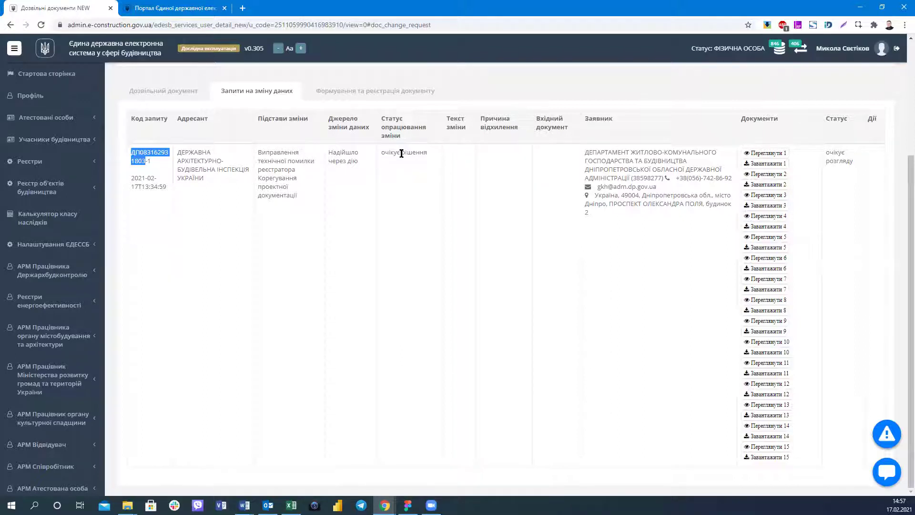
left_click_drag(384, 152, 437, 155)
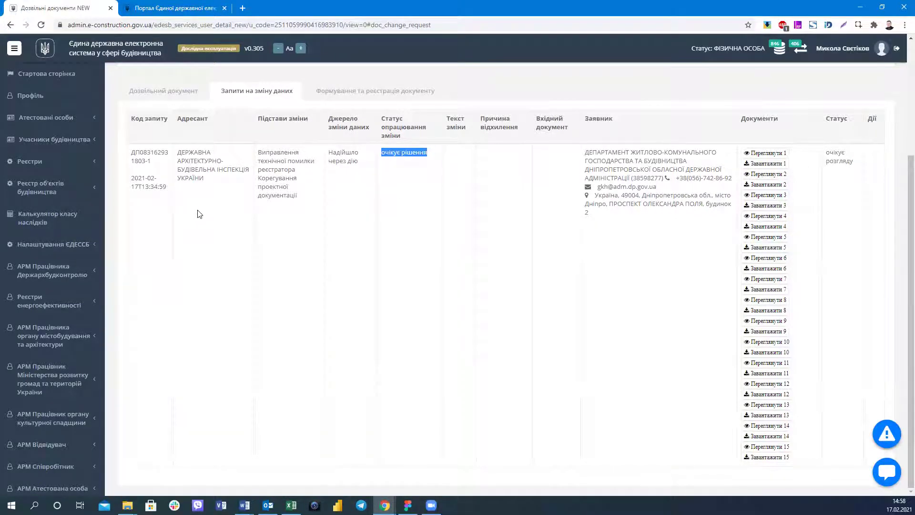
scroll(327, 266, "up", 2)
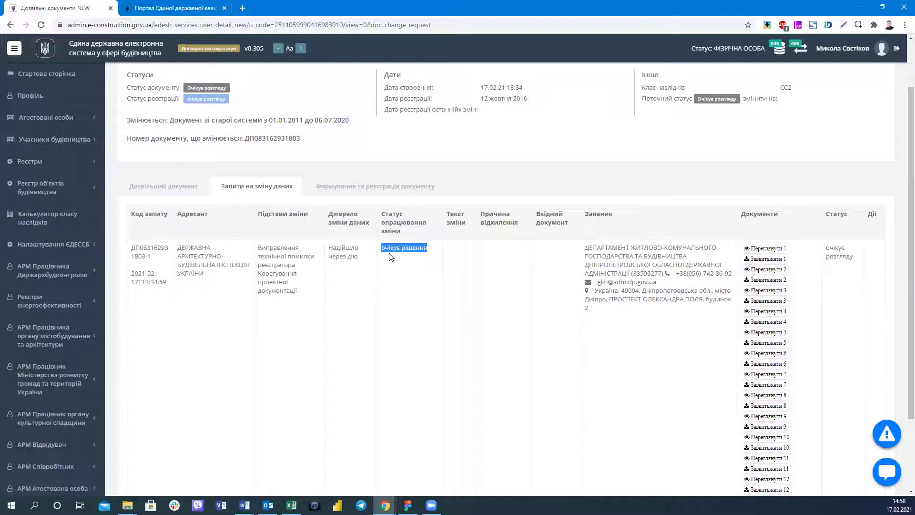
left_click(431, 256)
left_click_drag(385, 248, 431, 252)
scroll(115, 285, "up", 1)
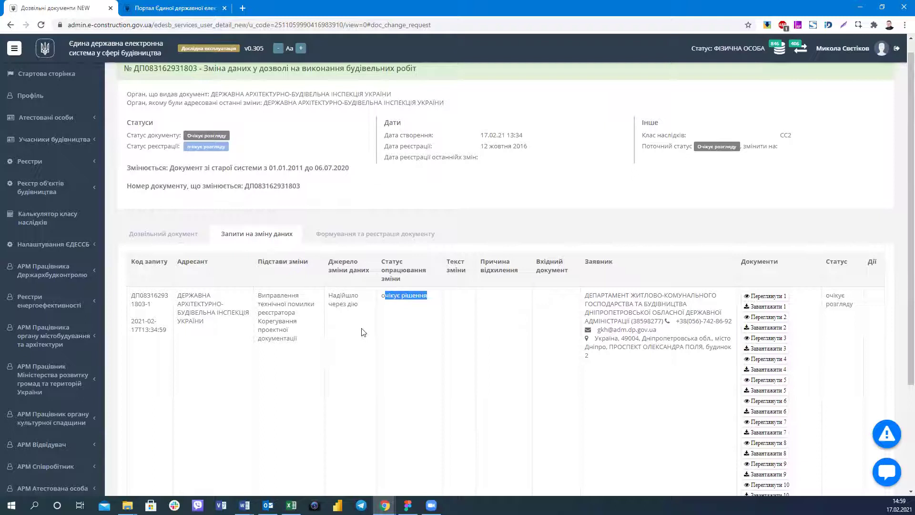
left_click(384, 299)
left_click(455, 301, "shift")
left_click(208, 235)
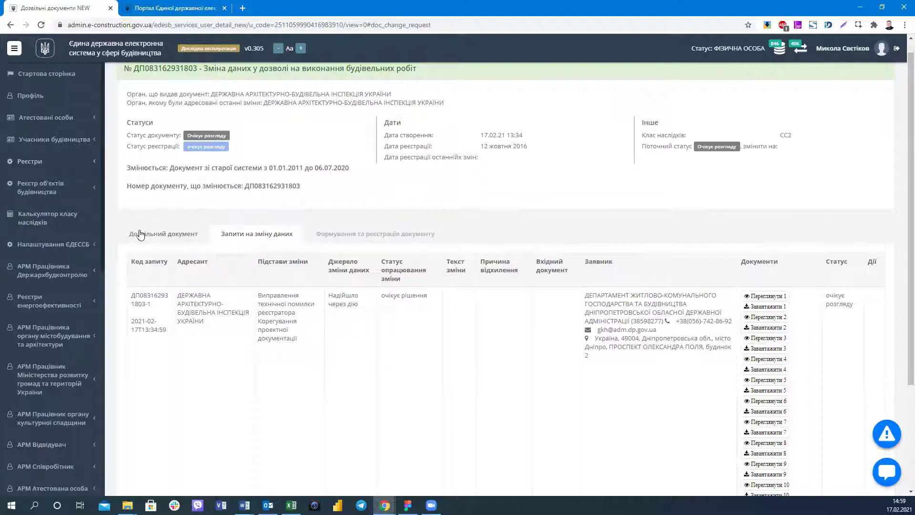
left_click(76, 162)
left_click(62, 195)
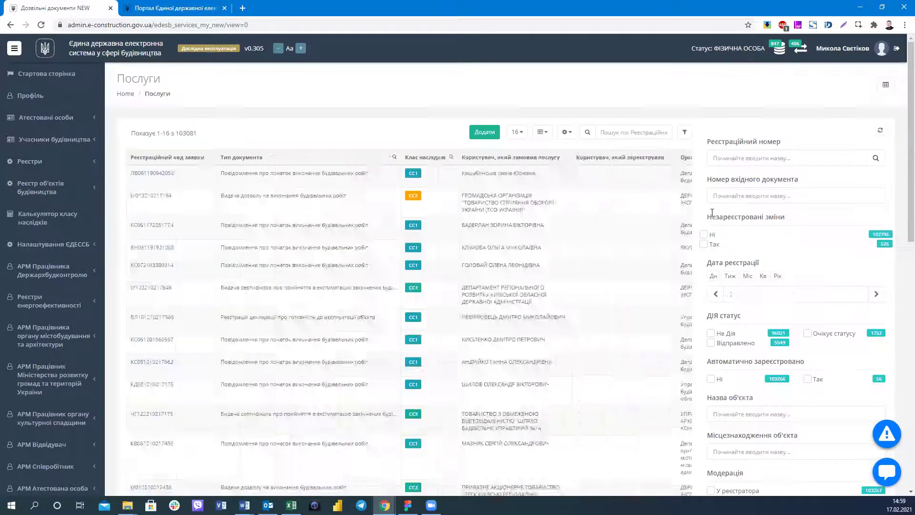
Expand Реєстри in the sidebar and go to the Дозвільні документи NEW registry.
scroll(900, 260, "down", 1)
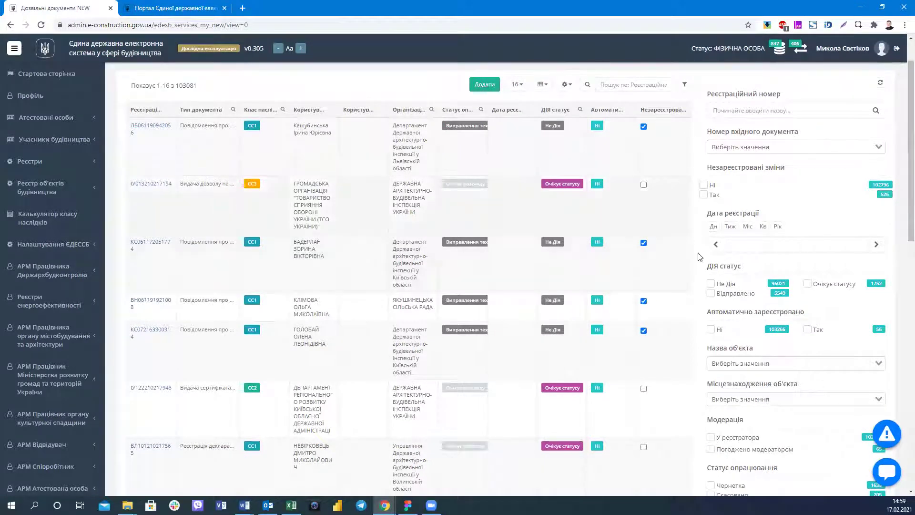
scroll(824, 280, "down", 2)
scroll(824, 280, "down", 1)
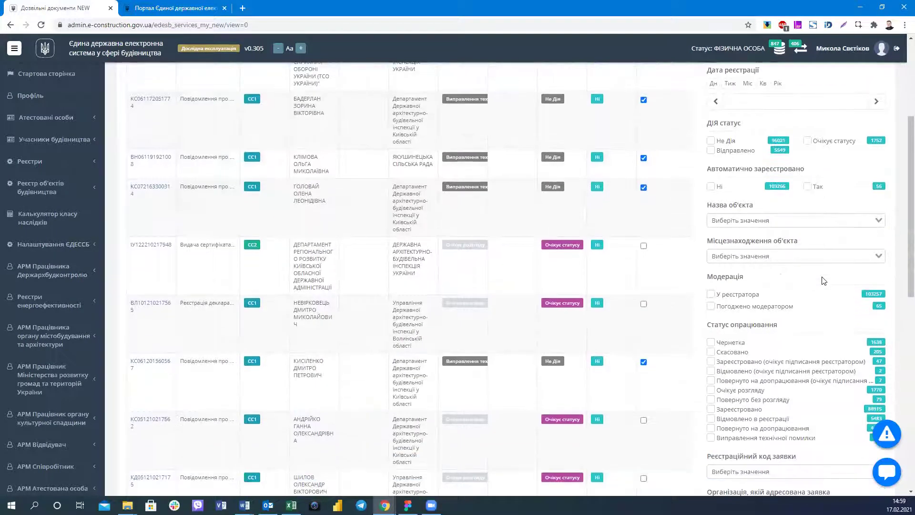
scroll(824, 280, "up", 1)
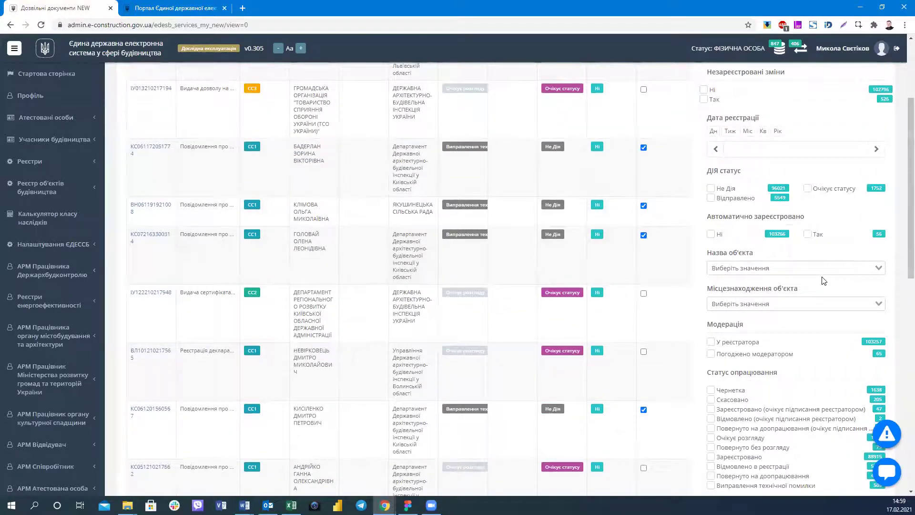
scroll(824, 281, "up", 1)
left_click(56, 191)
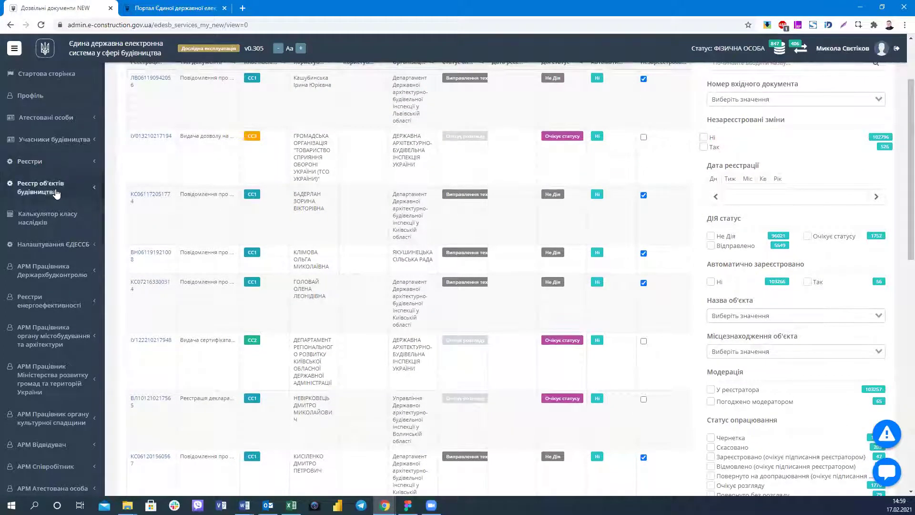
left_click(68, 161)
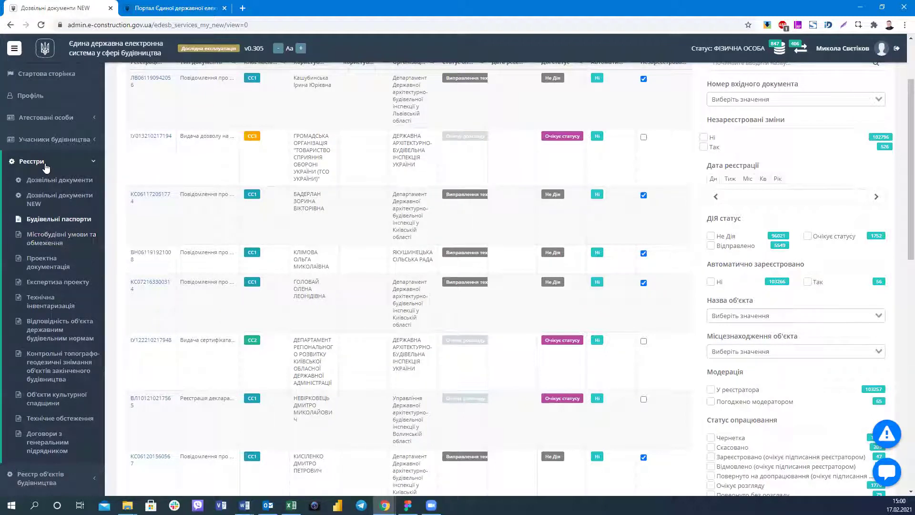
left_click(76, 164)
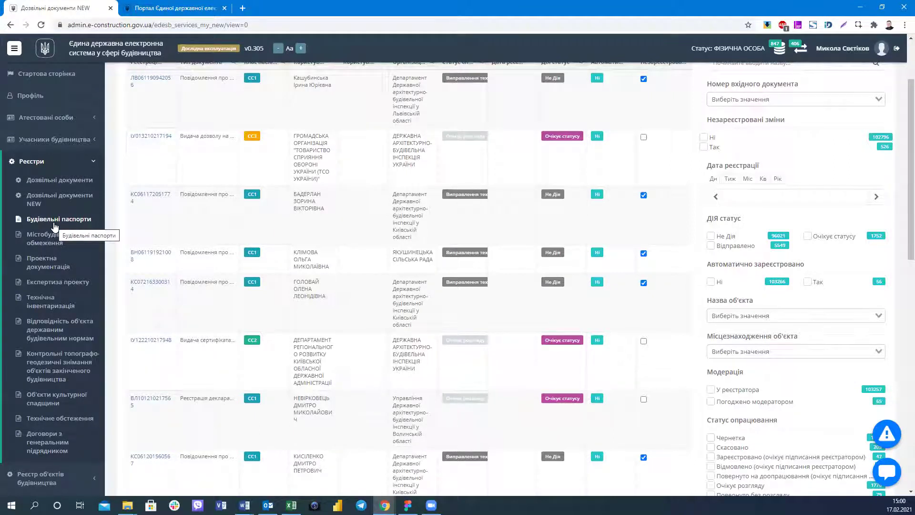
left_click(59, 180)
left_click(46, 220)
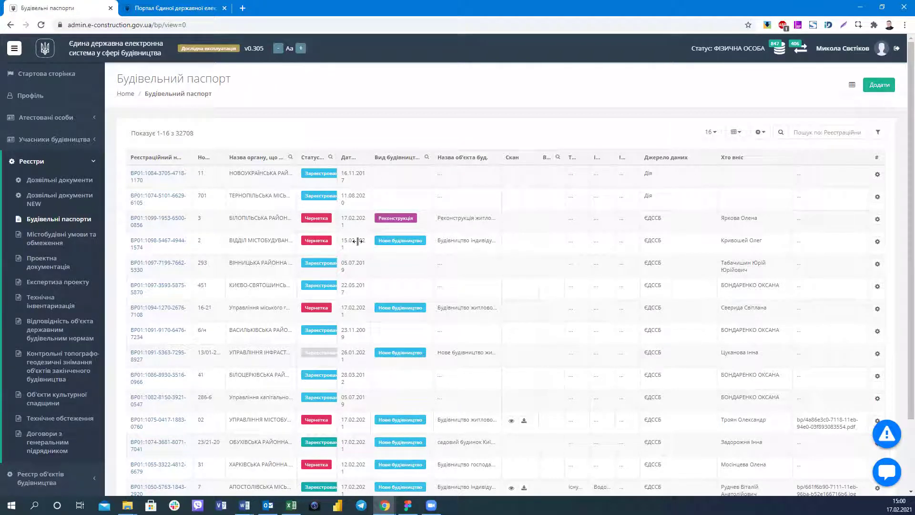
left_click(876, 134)
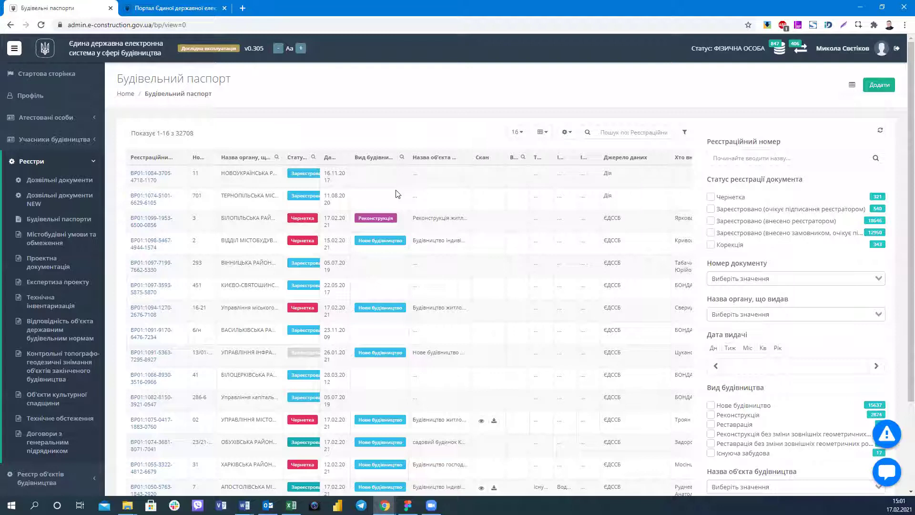
scroll(548, 214, "down", 1)
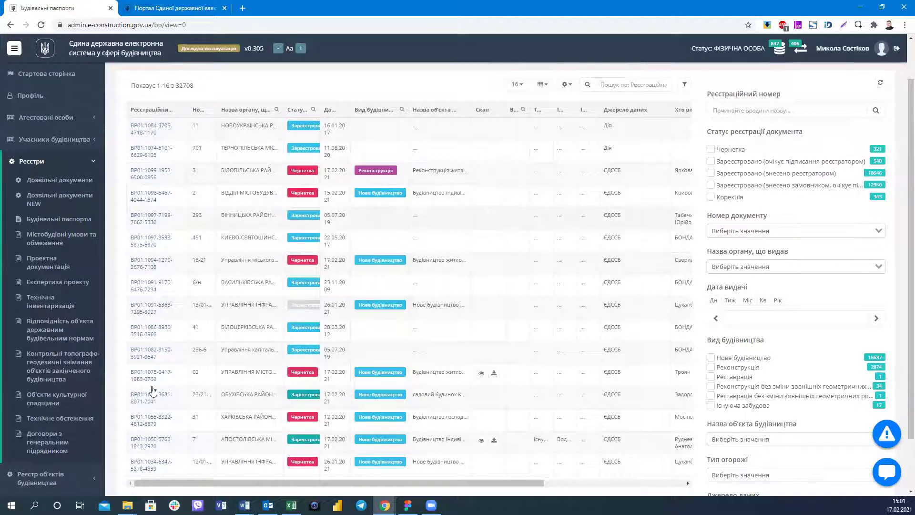
scroll(560, 255, "up", 1)
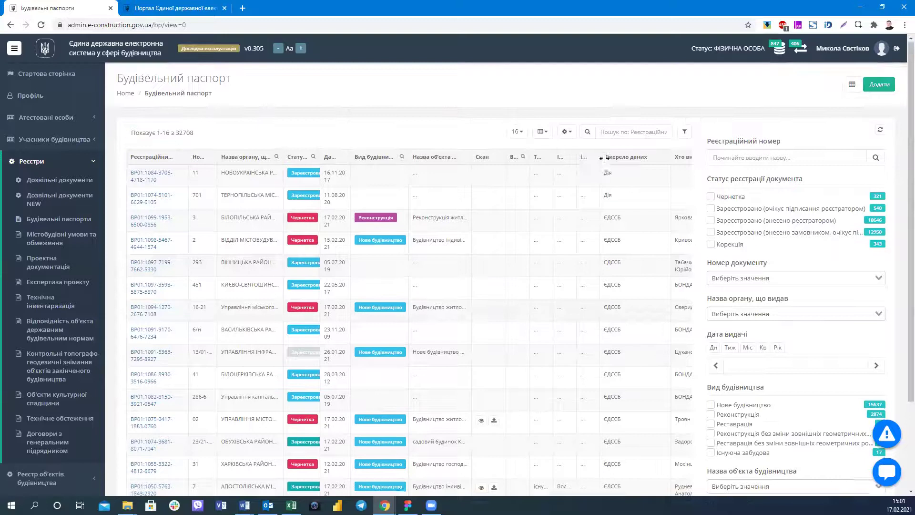
left_click(762, 279)
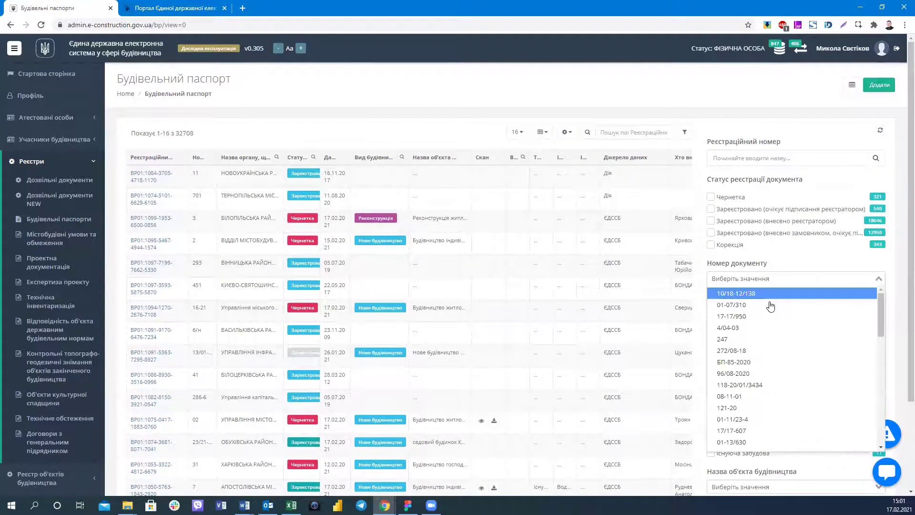
scroll(766, 321, "down", 4)
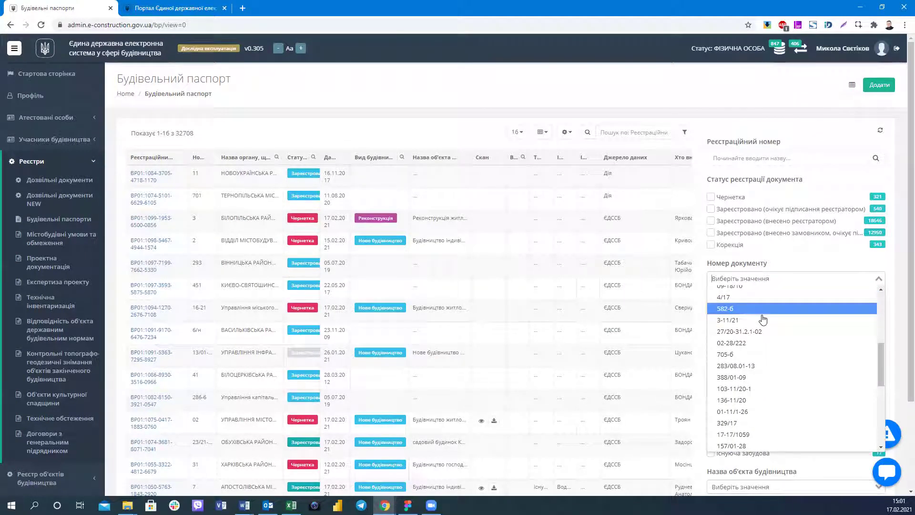
scroll(763, 319, "down", 1)
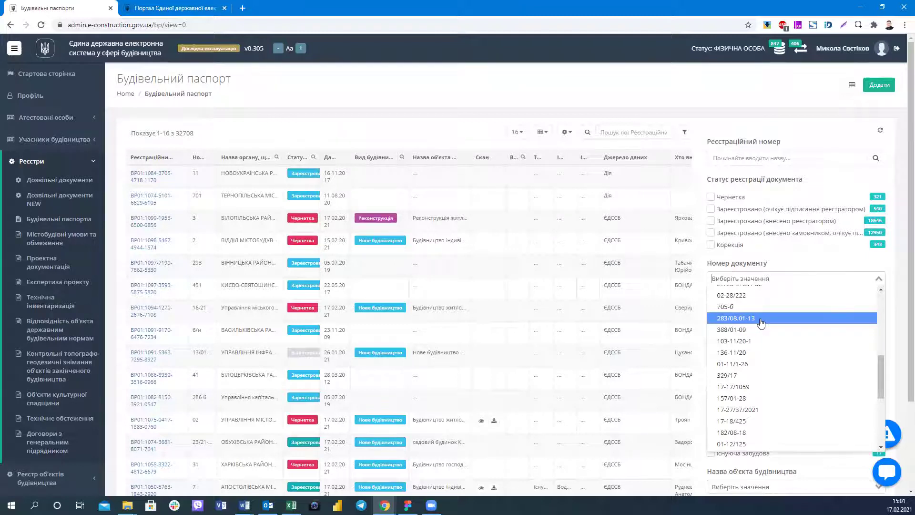
left_click(615, 129)
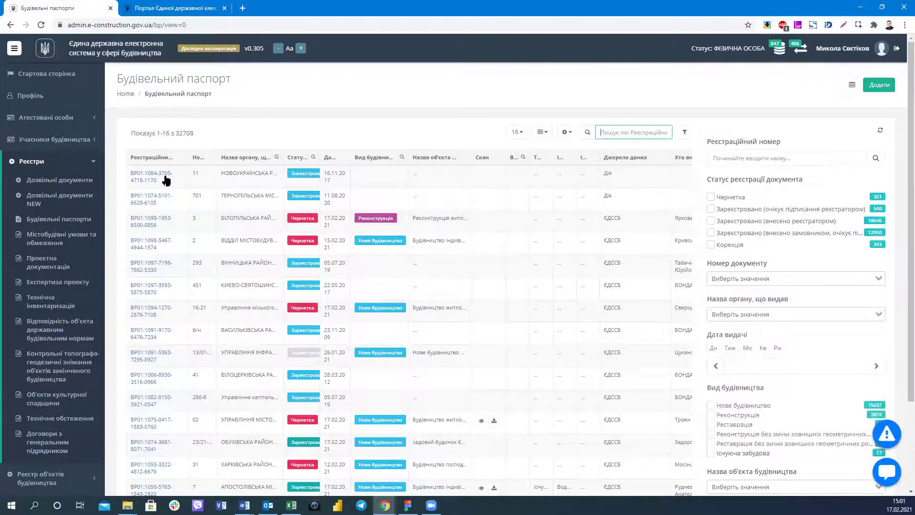
triple_click(126, 177)
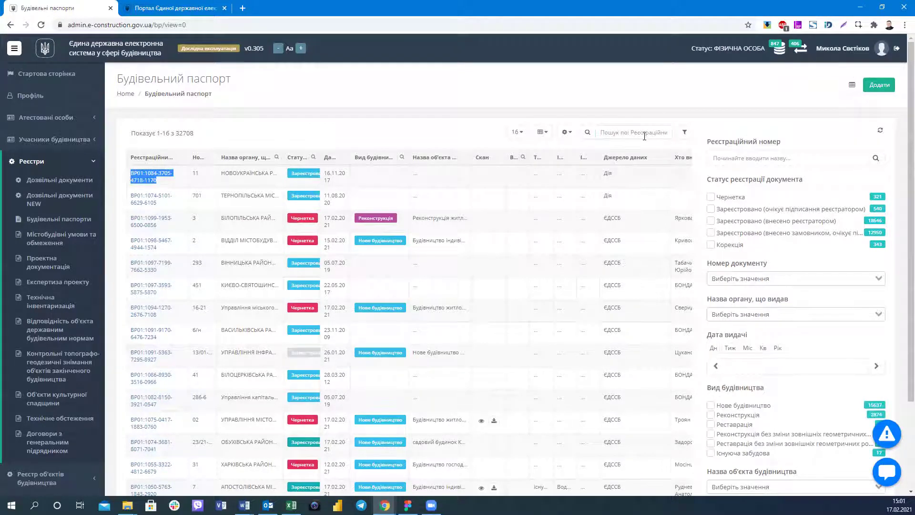
left_click(628, 135)
left_click(749, 162)
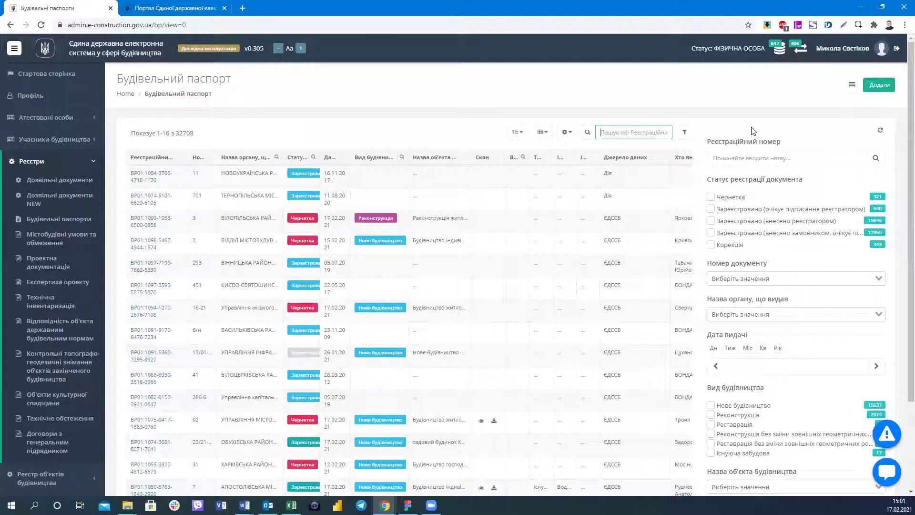
left_click(161, 178)
scroll(329, 143, "down", 1)
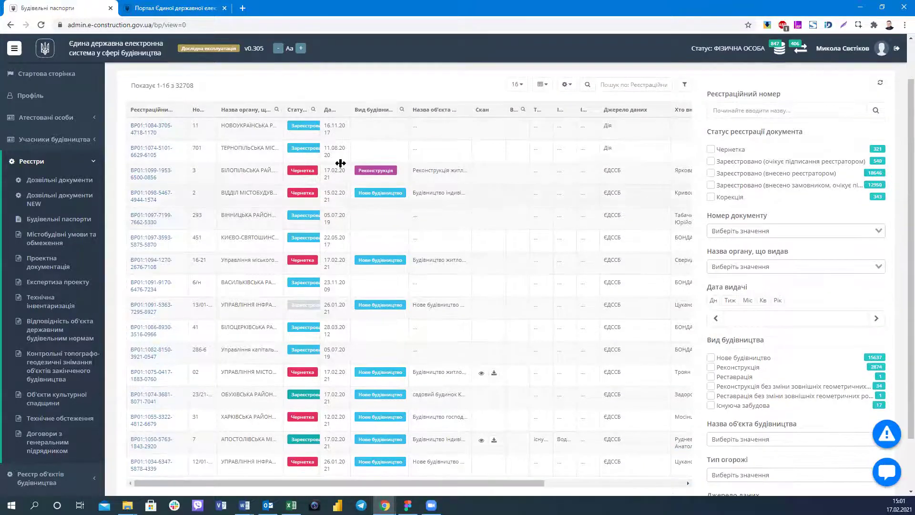
Sort passports by Дата видачі, widen the status column, and filter to Зареєстровано (внесено реєстратором).
left_click(328, 110)
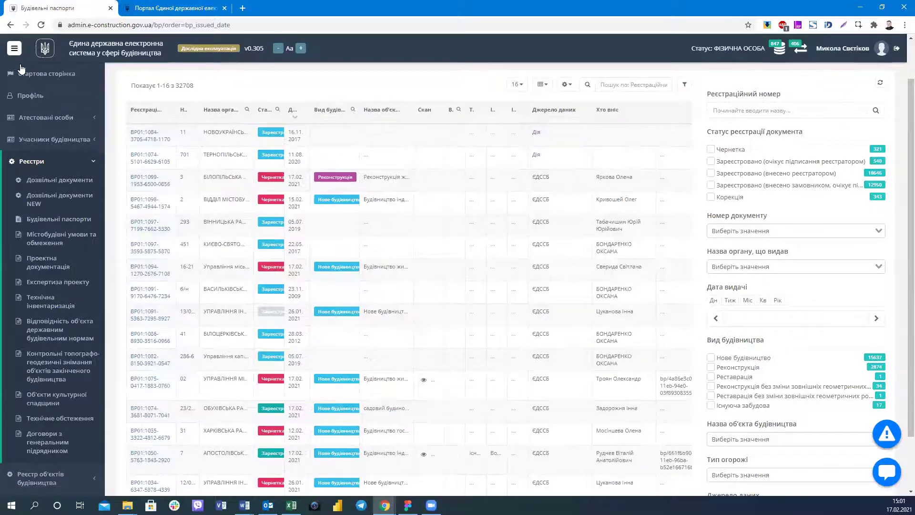
left_click_drag(418, 113, 506, 115)
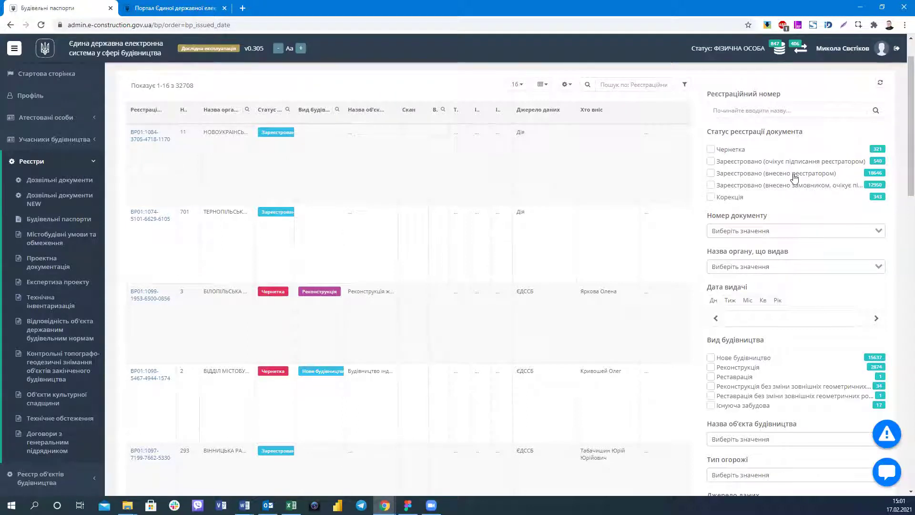
left_click(793, 177)
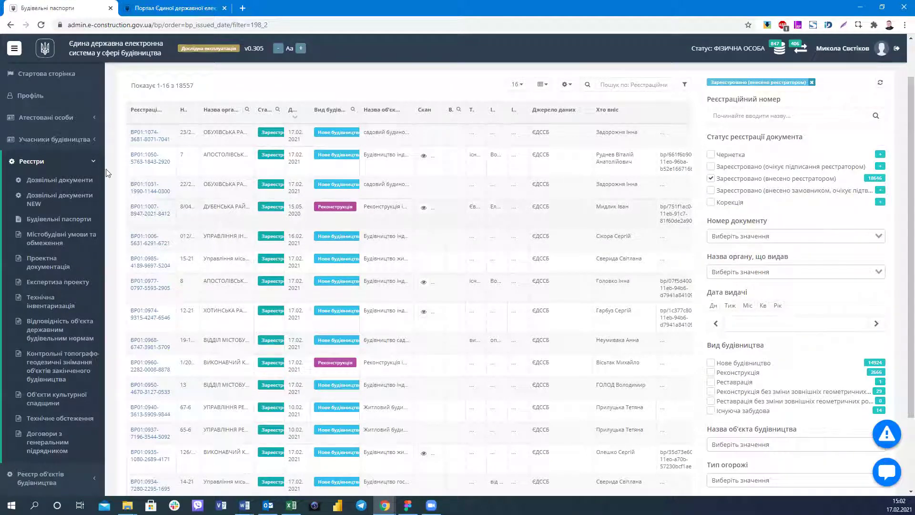
Review building passport card 23/21-20 and return to the filtered list.
left_click(145, 140)
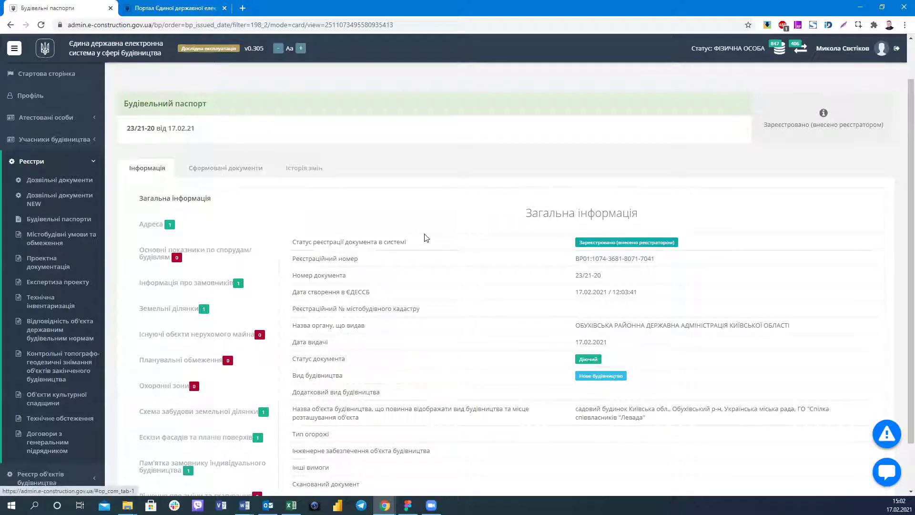
scroll(426, 237, "down", 1)
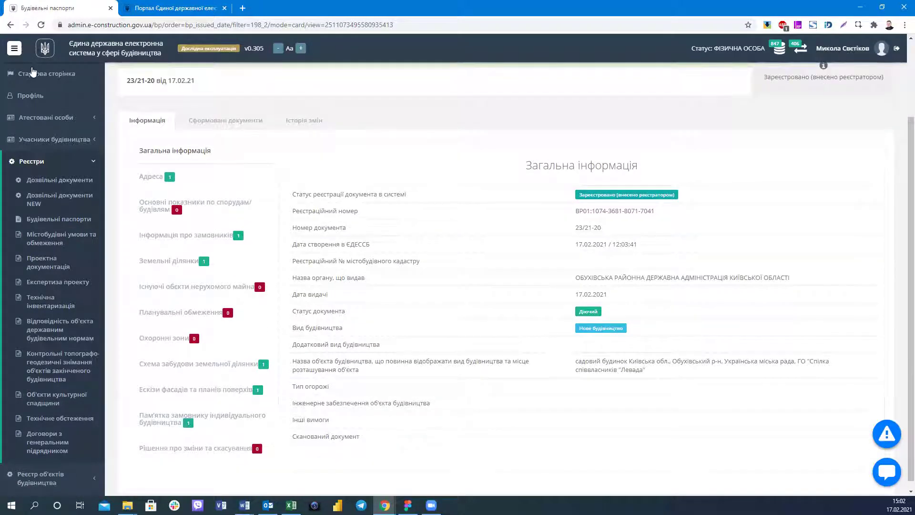
scroll(31, 69, "up", 1)
left_click(10, 25)
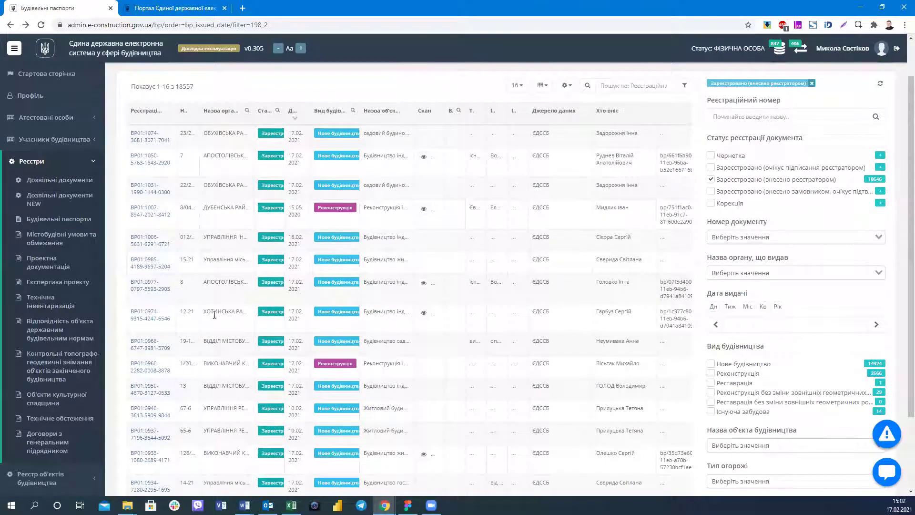
Check passport 12-21's status and registration number, then go to Містобудівні умови та обмеження.
left_click(145, 318)
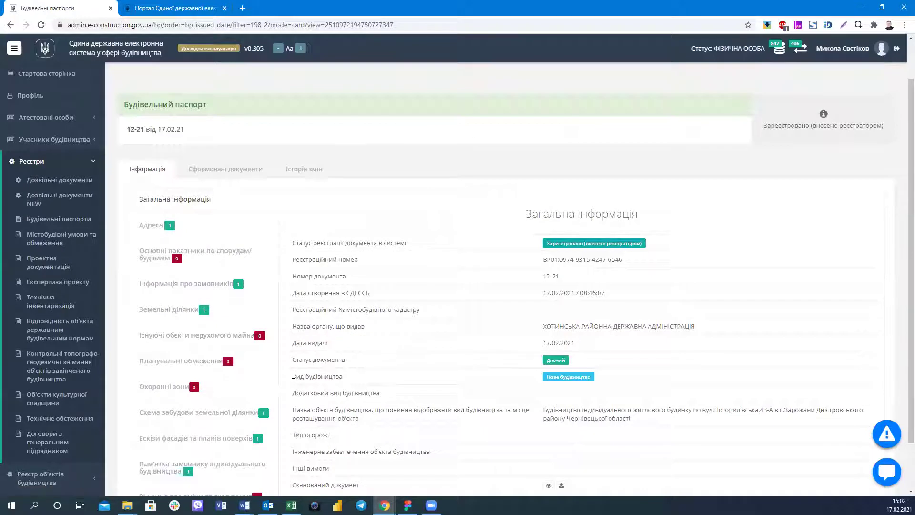
triple_click(422, 241)
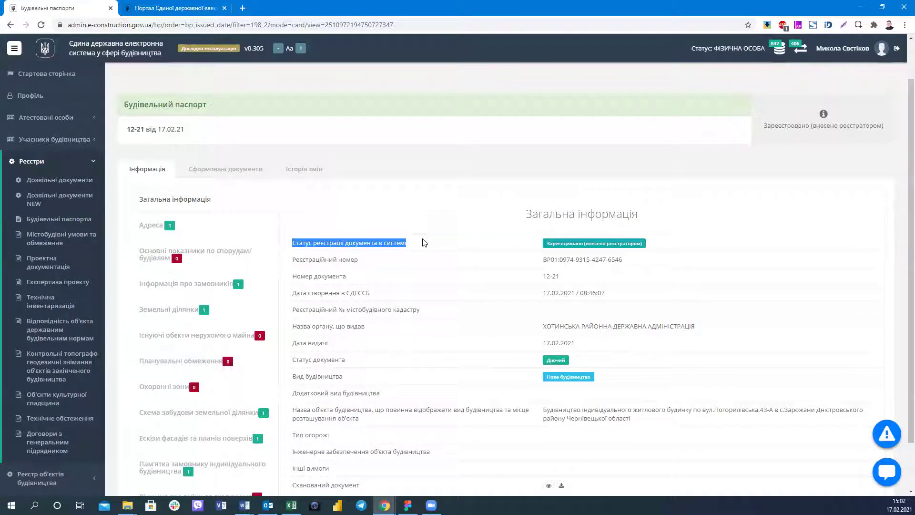
left_click(549, 362)
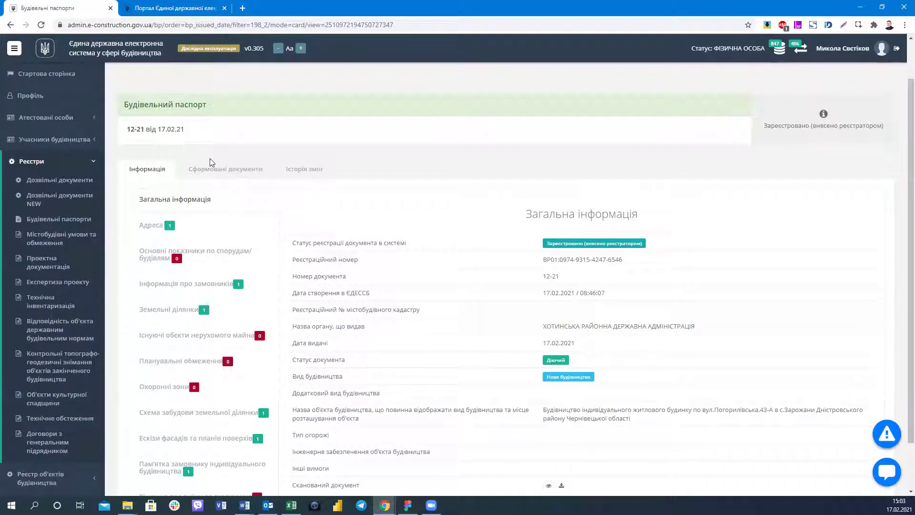
triple_click(661, 258)
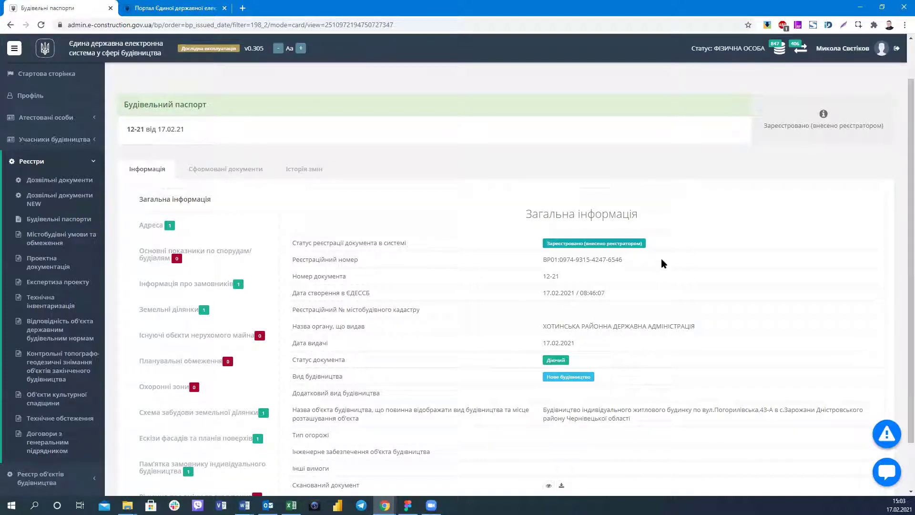
left_click(599, 325)
scroll(419, 361, "up", 2)
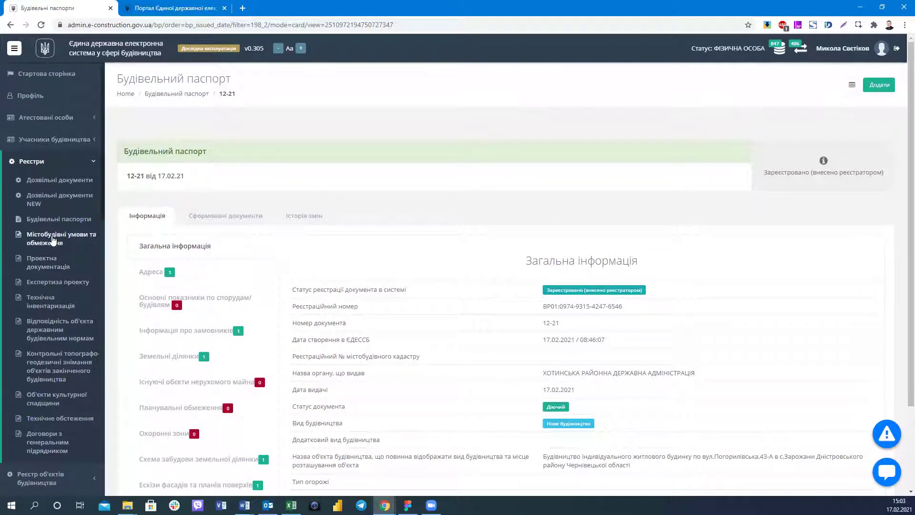
left_click(76, 244)
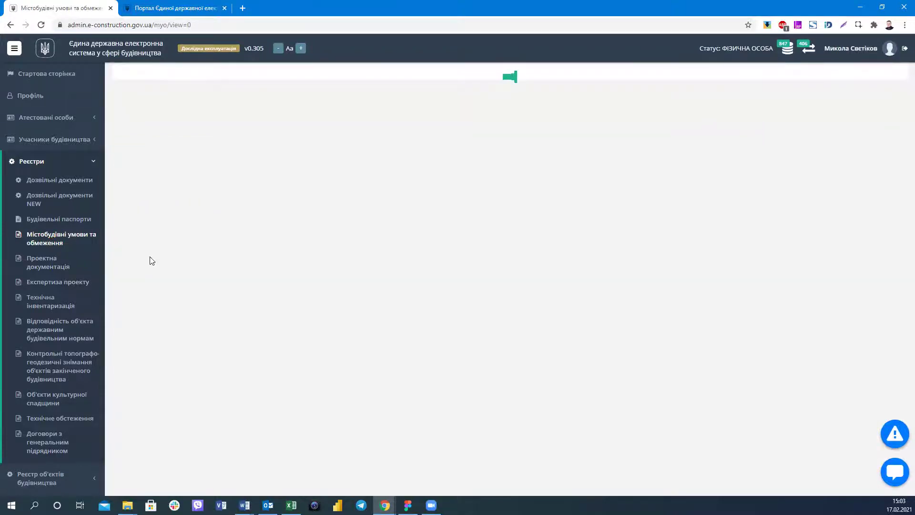
Bring up record 562's card and check its address, registration number and document status.
left_click(165, 198)
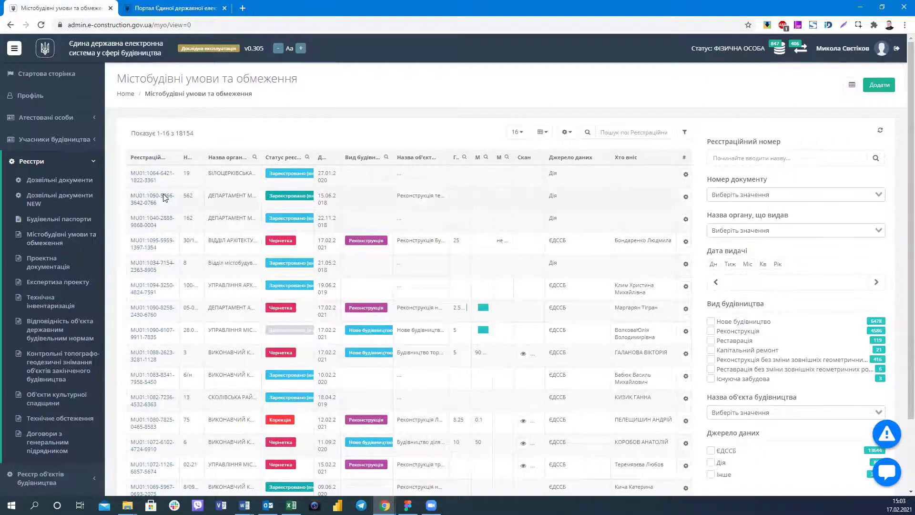
scroll(245, 239, "down", 2)
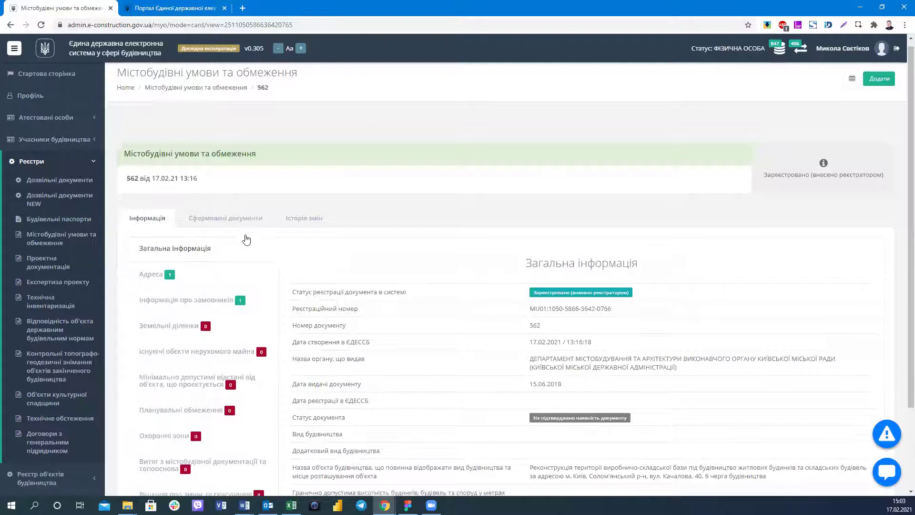
left_click(187, 193)
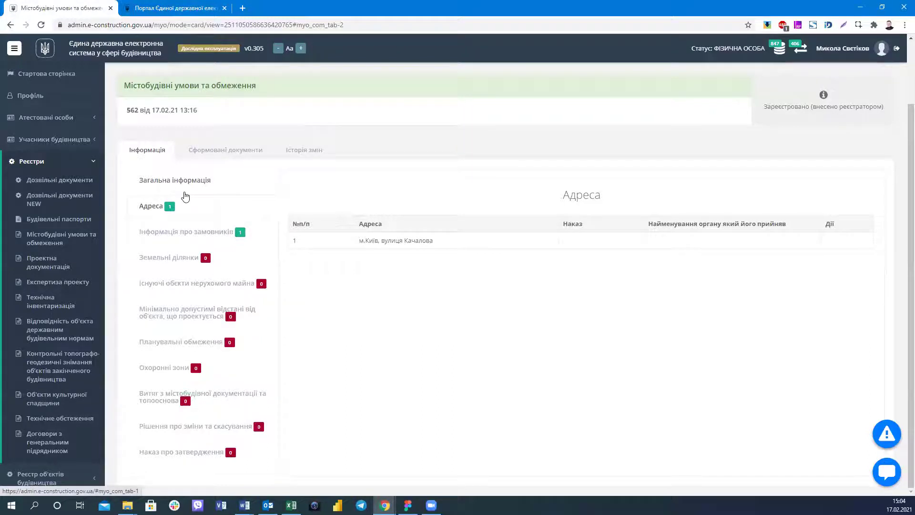
scroll(267, 290, "up", 2)
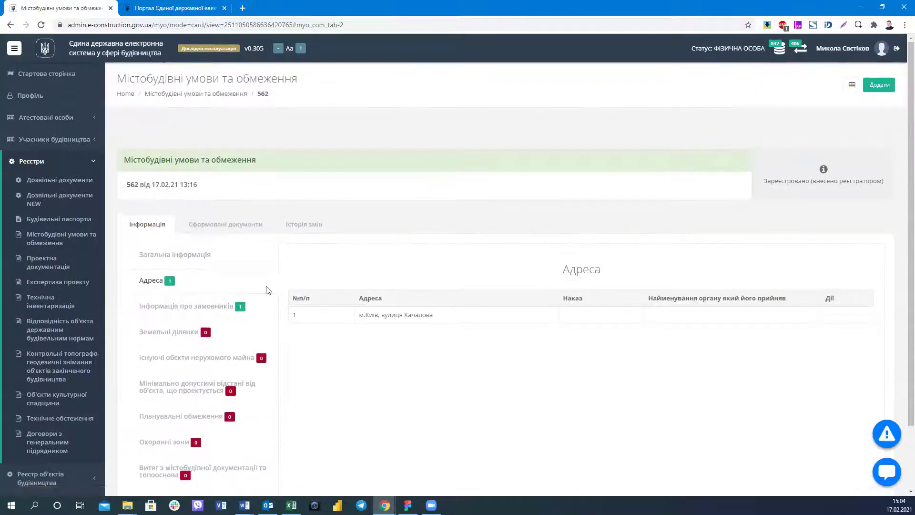
left_click(180, 254)
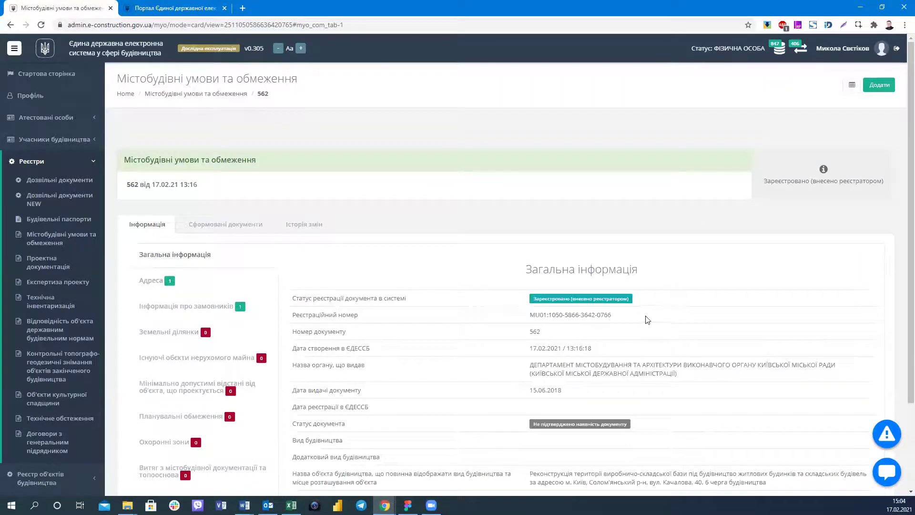
triple_click(659, 321)
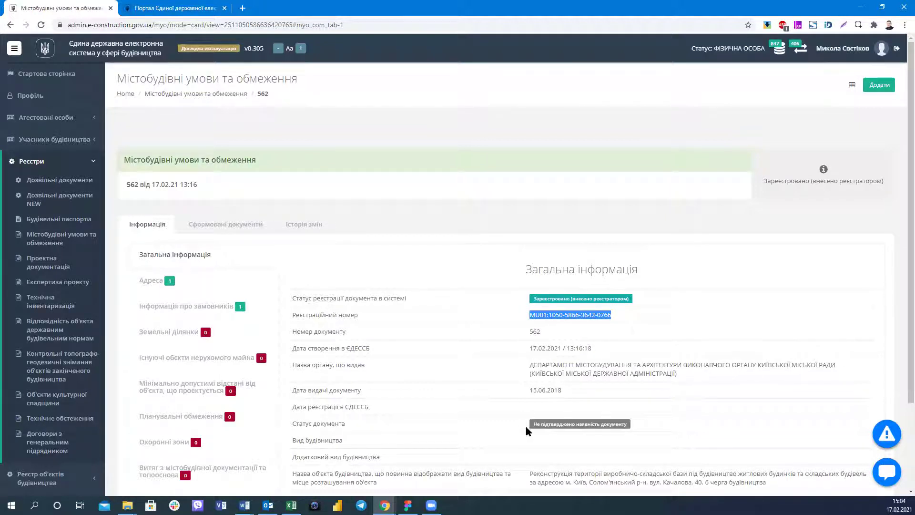
triple_click(650, 428)
left_click(623, 360)
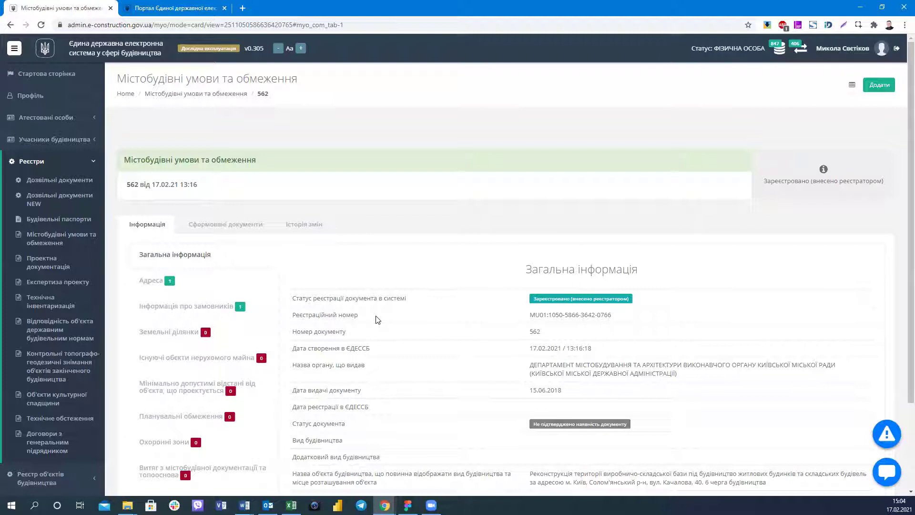
Browse record 562's Інформація про замовників and Адреса sections, ending on Загальна інформація.
left_click(193, 316)
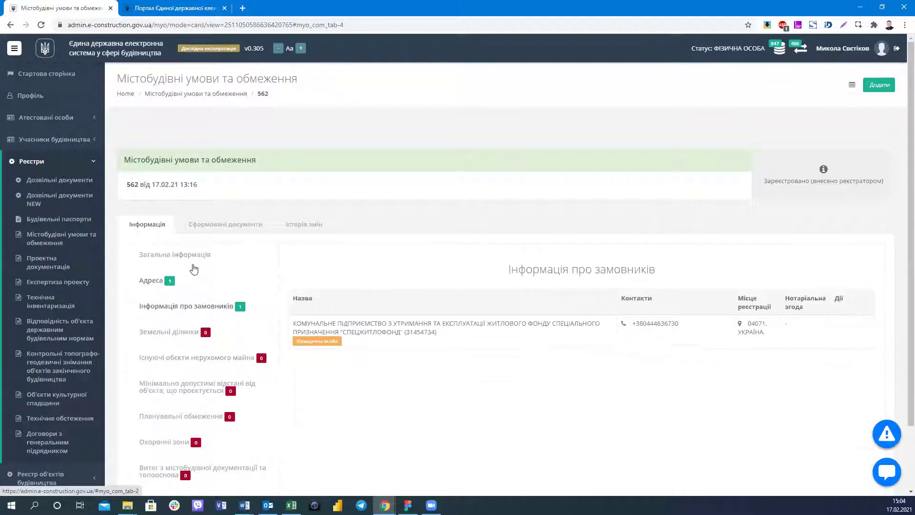
left_click(153, 281)
left_click(159, 285)
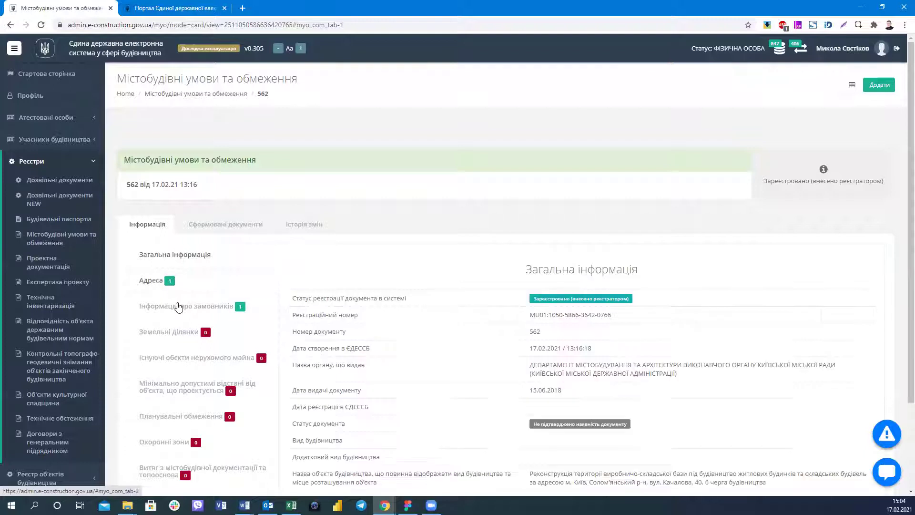
left_click(181, 281)
scroll(158, 181, "down", 2)
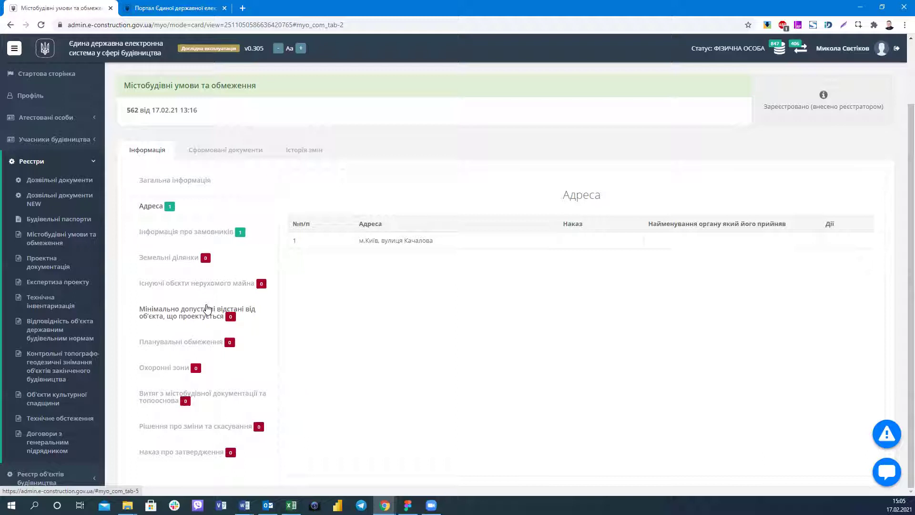
left_click(218, 235)
left_click(167, 205)
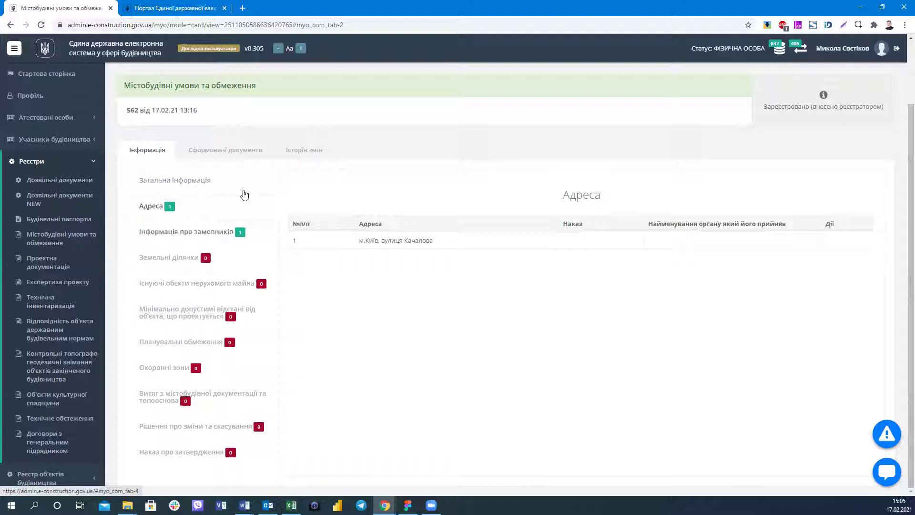
left_click(186, 232)
left_click(174, 180)
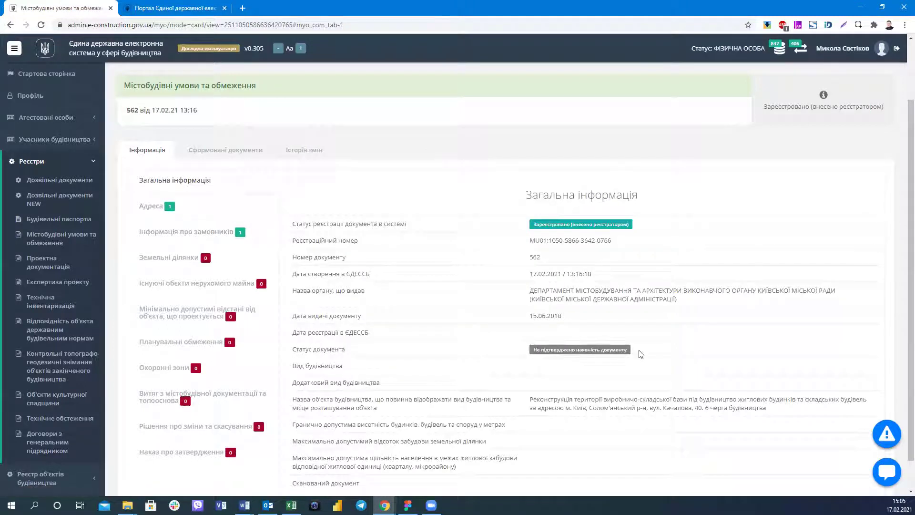
Preview the signed PDF letter under Сформовані документи for record 562, then close it.
left_click(239, 160)
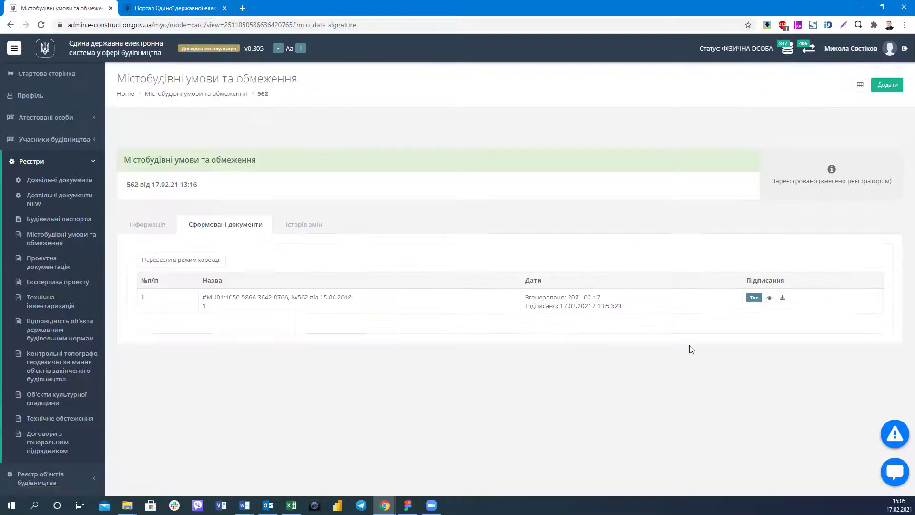
left_click(770, 298)
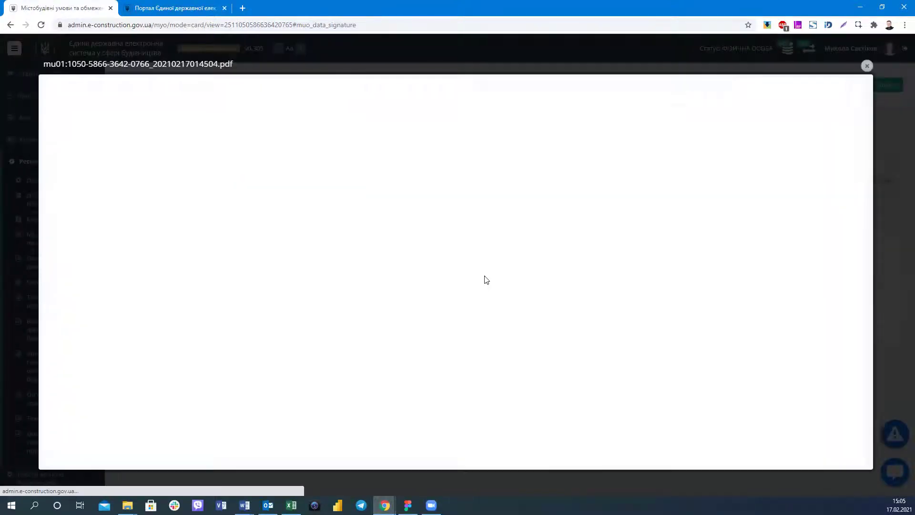
scroll(417, 193, "down", 2)
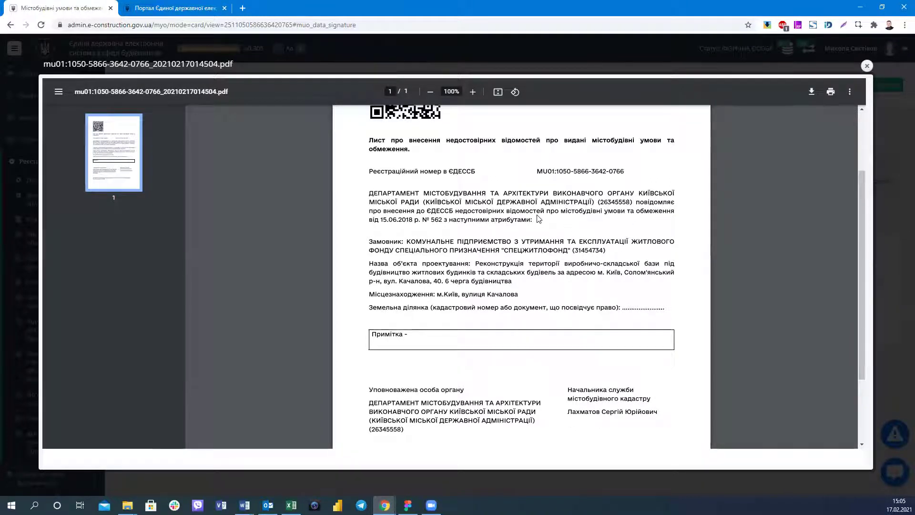
scroll(551, 218, "down", 2)
scroll(538, 230, "up", 4)
scroll(536, 253, "down", 4)
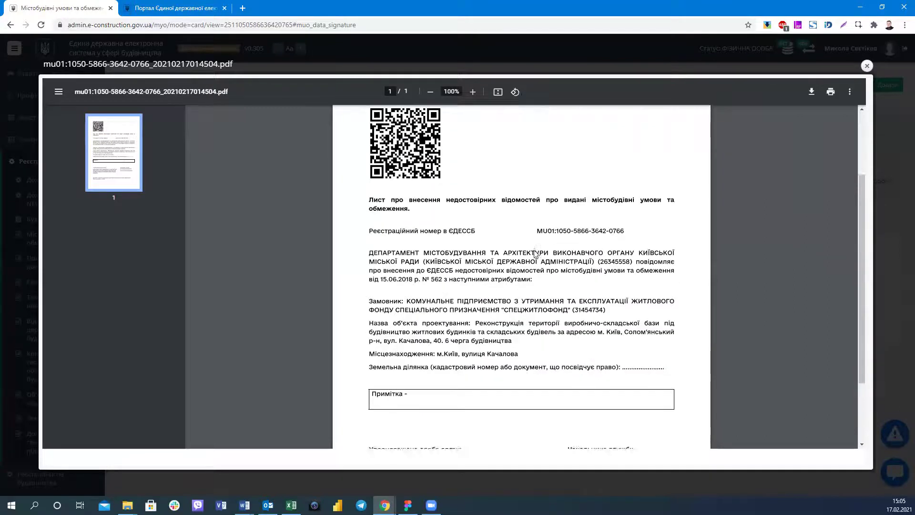
scroll(536, 254, "up", 4)
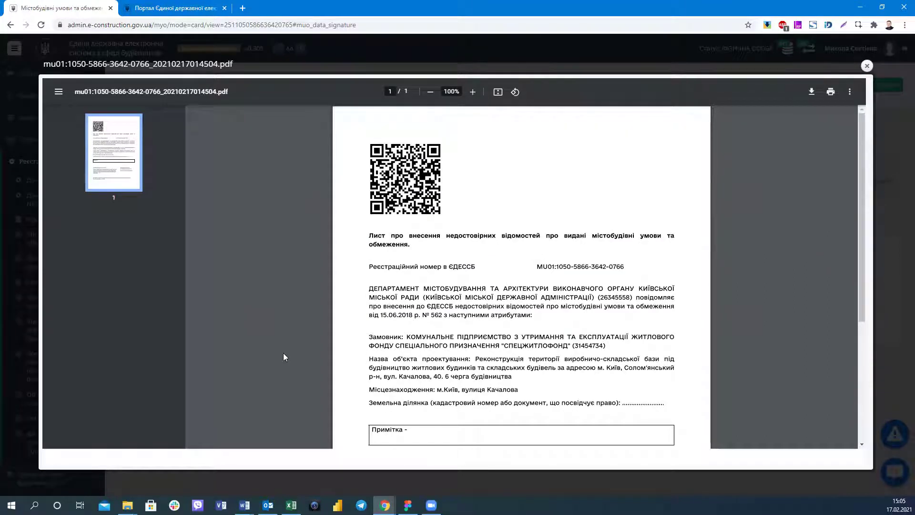
left_click(866, 66)
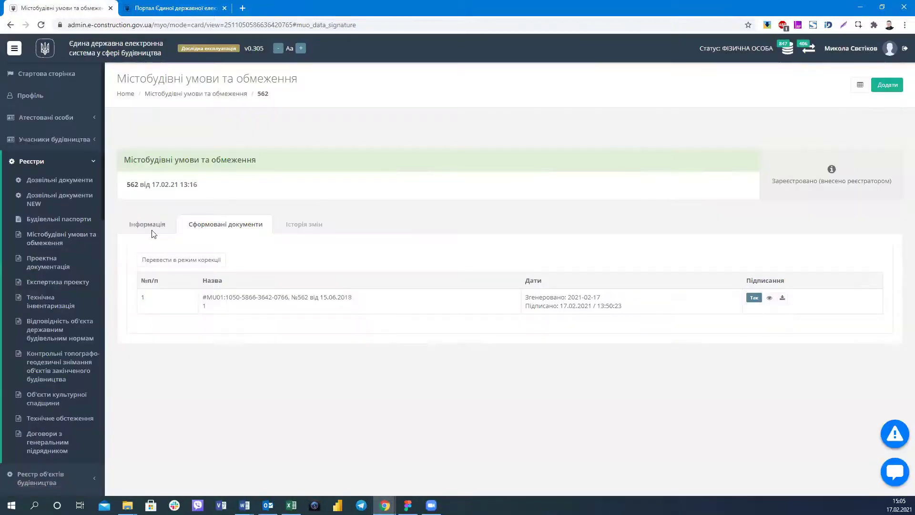
left_click(146, 228)
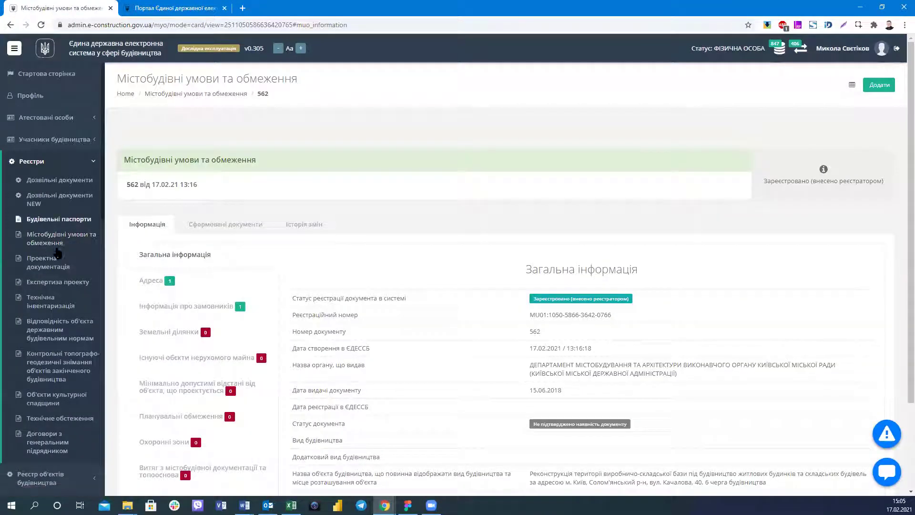
Navigate Реєстри → Дозвільні документи NEW → Містобудівні умови та обмеження, showing 18154 records.
left_click(61, 162)
scroll(61, 165, "down", 5)
scroll(61, 166, "up", 3)
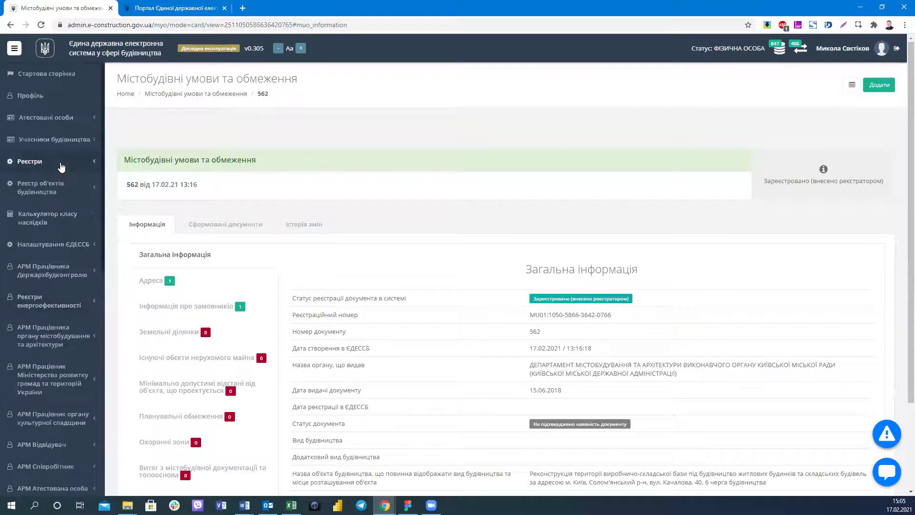
scroll(61, 165, "down", 3)
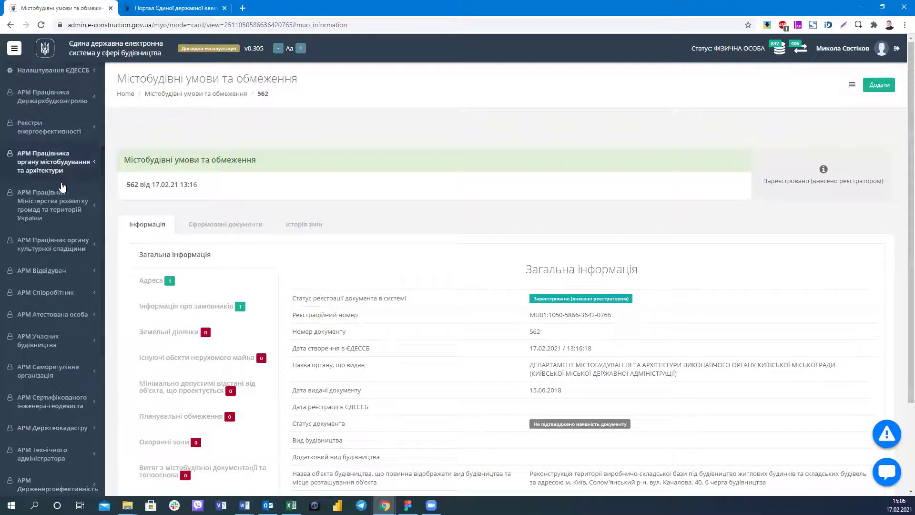
scroll(61, 184, "up", 3)
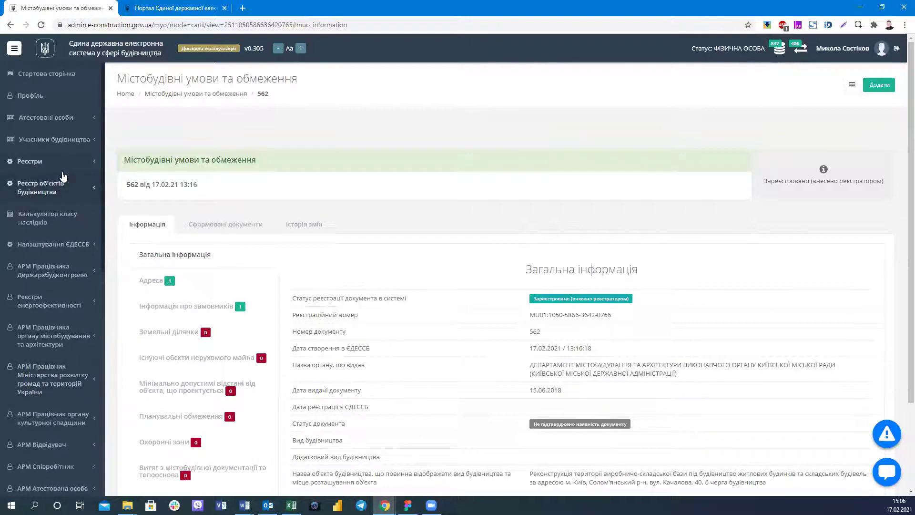
left_click(62, 172)
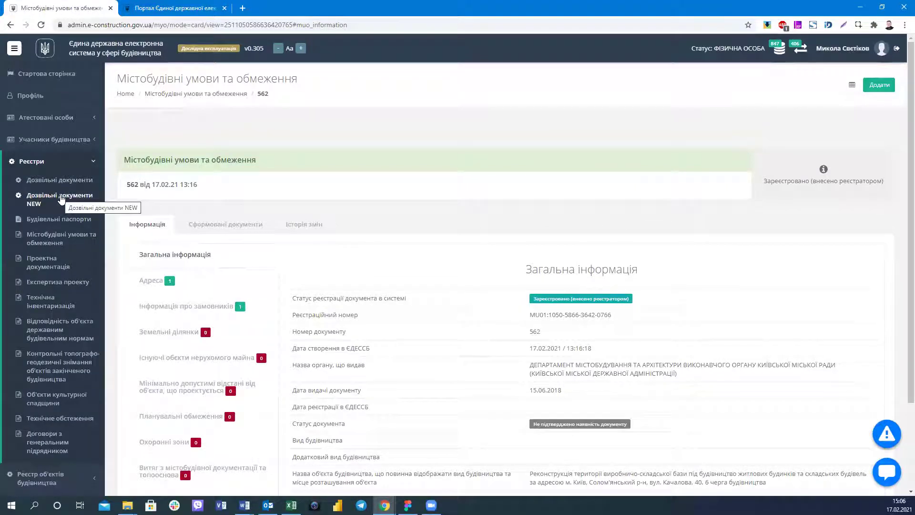
left_click(60, 195)
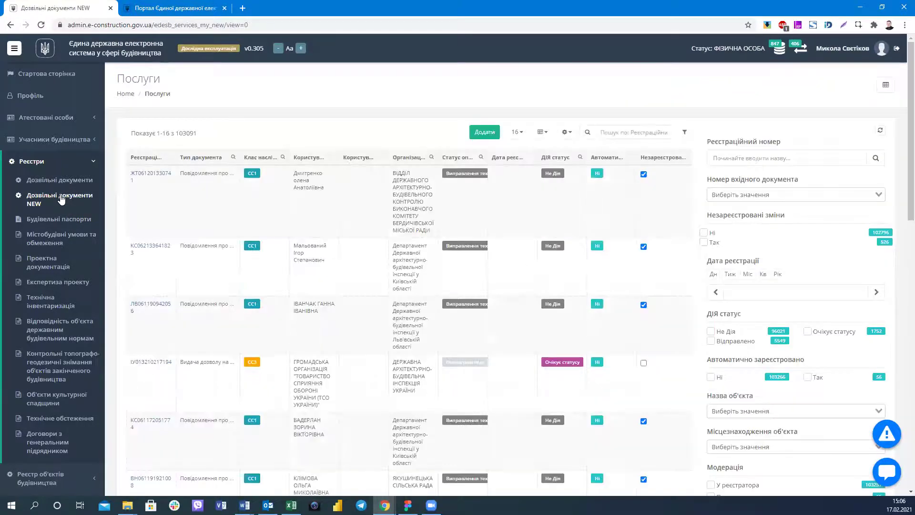
left_click(53, 238)
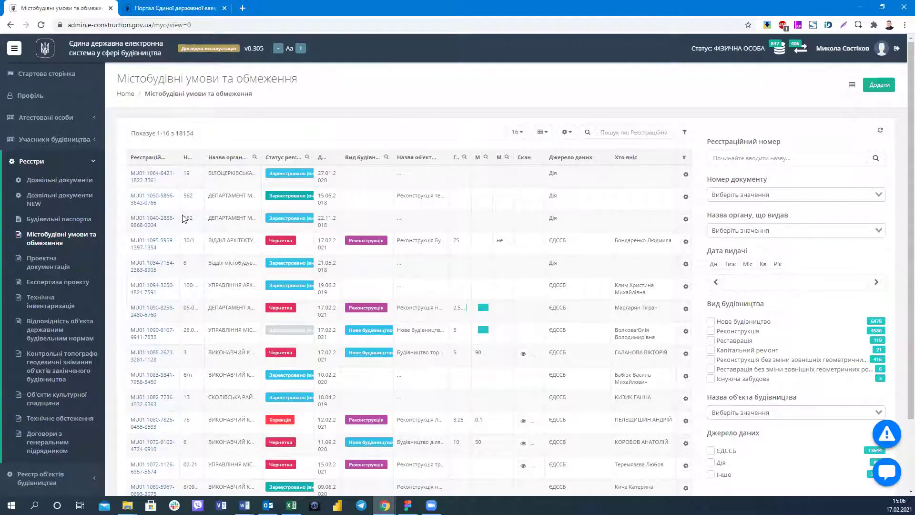
scroll(186, 393, "down", 2)
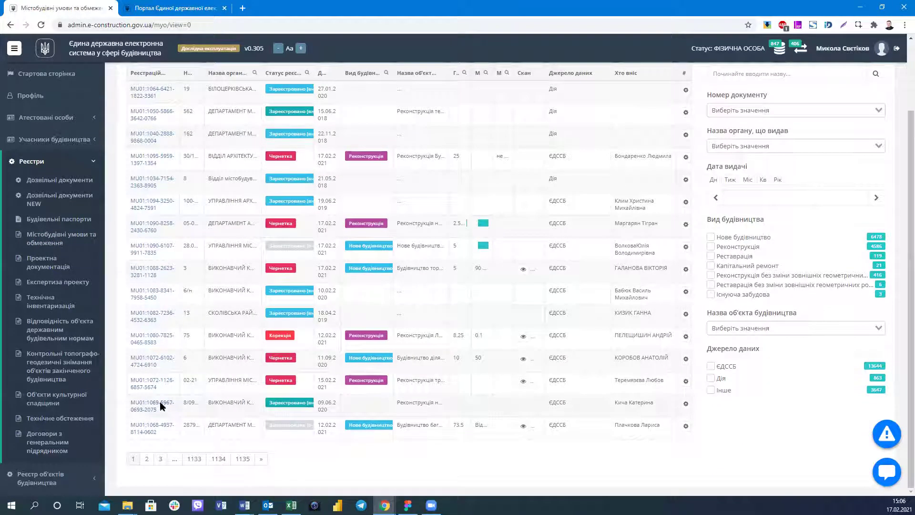
left_click(161, 405)
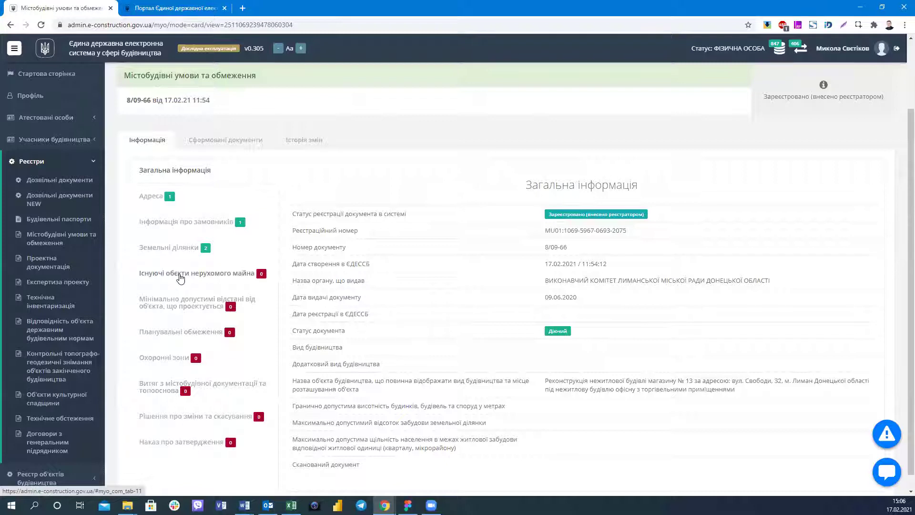
left_click_drag(131, 76, 255, 76)
left_click(546, 288)
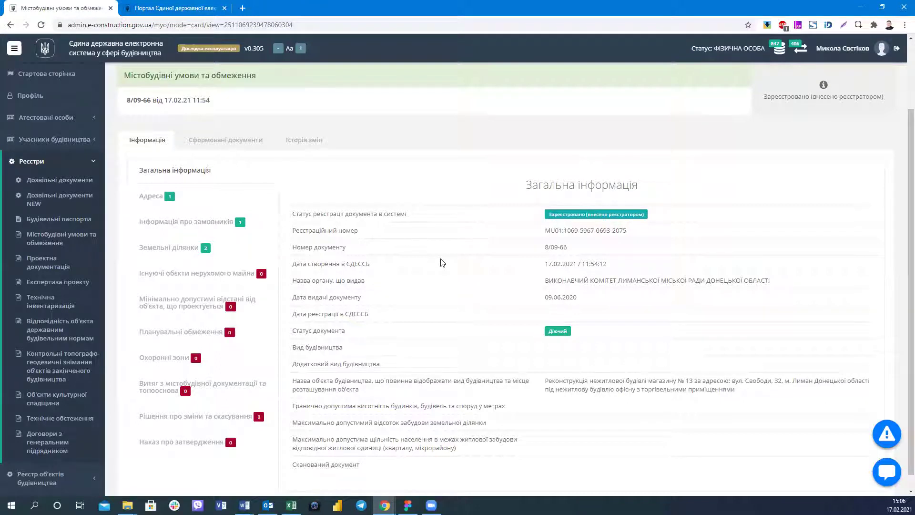
left_click(177, 202)
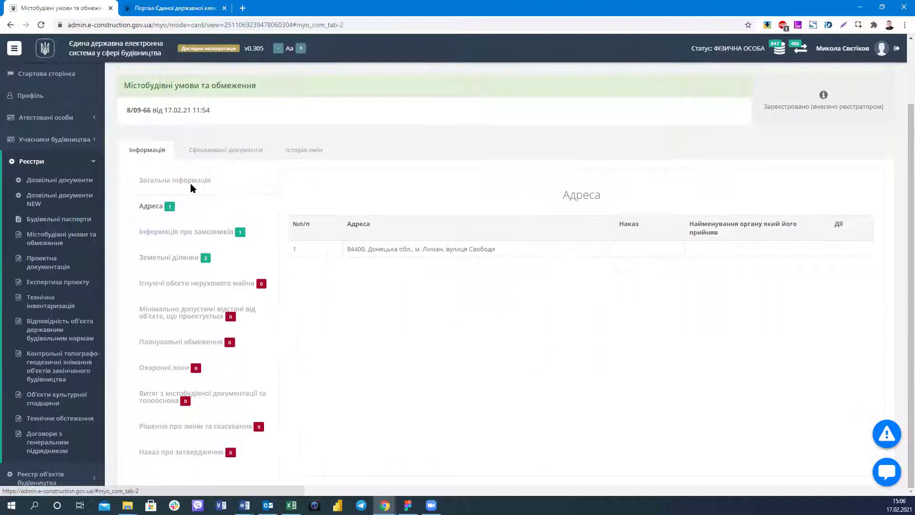
left_click(190, 183)
left_click(165, 210)
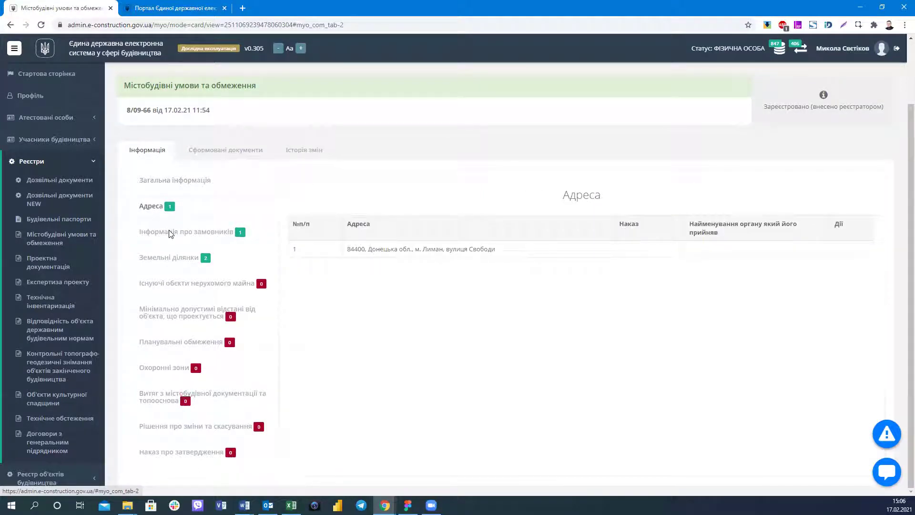
Check the customer information and land plots, briefly expanding Право власності.
left_click(170, 234)
left_click(177, 260)
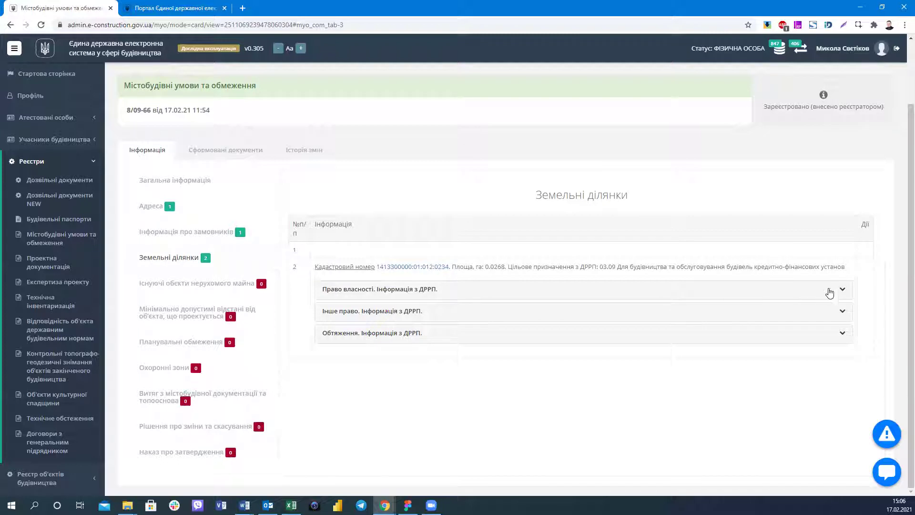
left_click(848, 293)
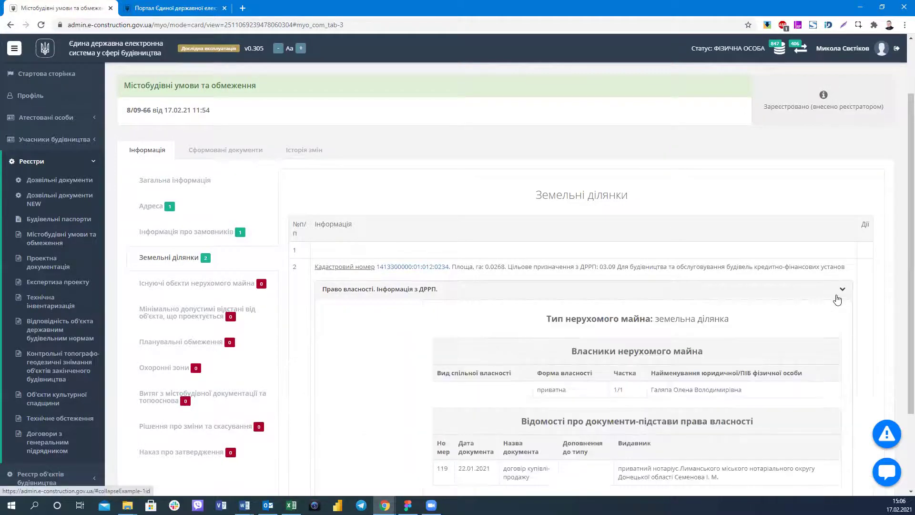
left_click(837, 299)
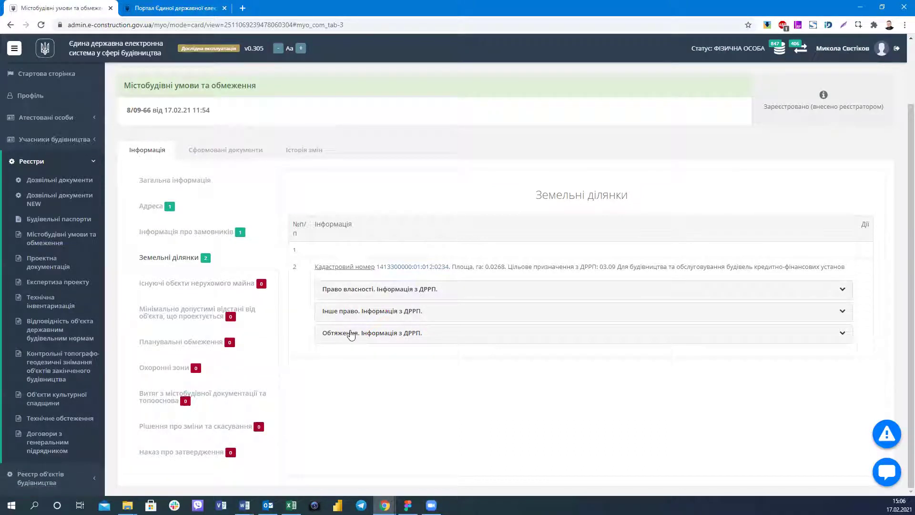
Switch again between customer, land plot and address sections, ending on Адреса.
left_click(189, 262)
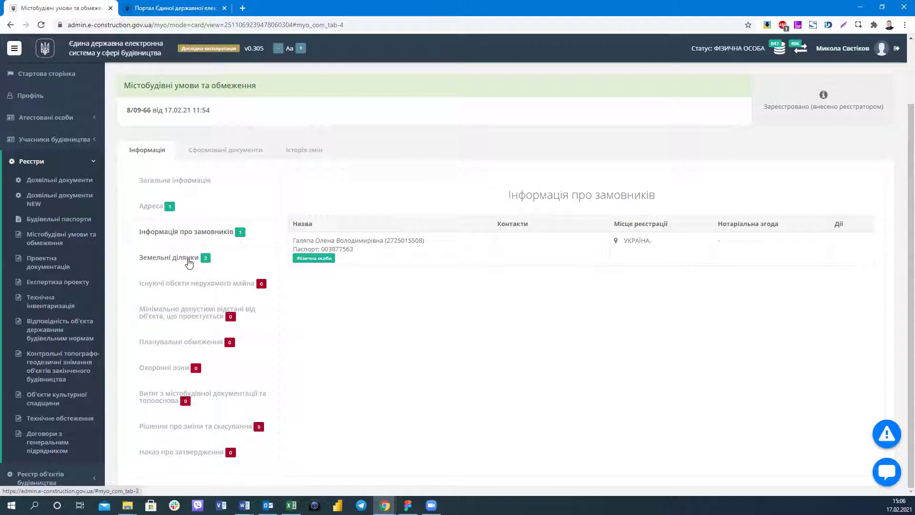
left_click(168, 207)
left_click(201, 232)
left_click(171, 257)
left_click(176, 219)
left_click(162, 206)
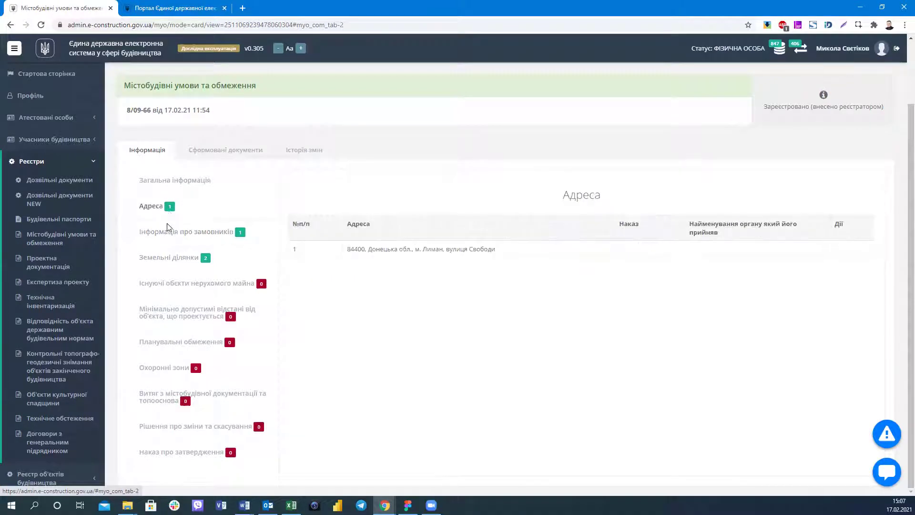
left_click(172, 234)
left_click(162, 206)
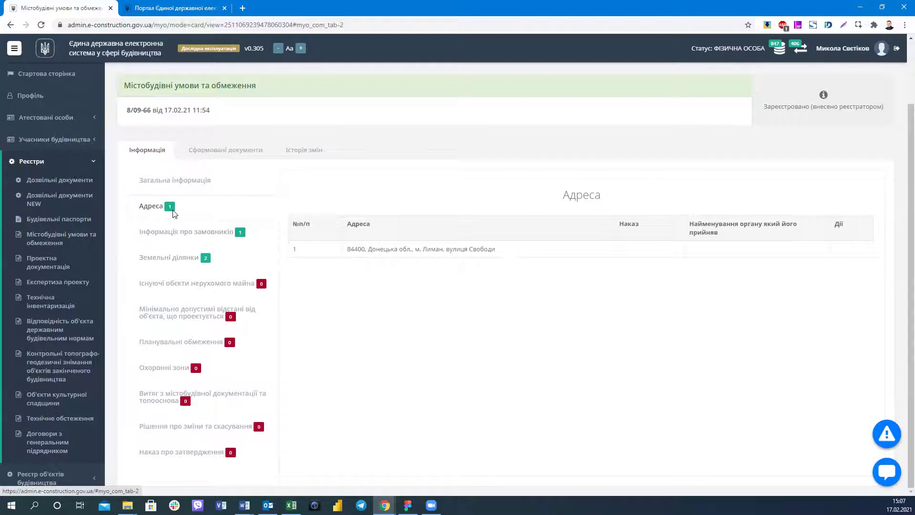
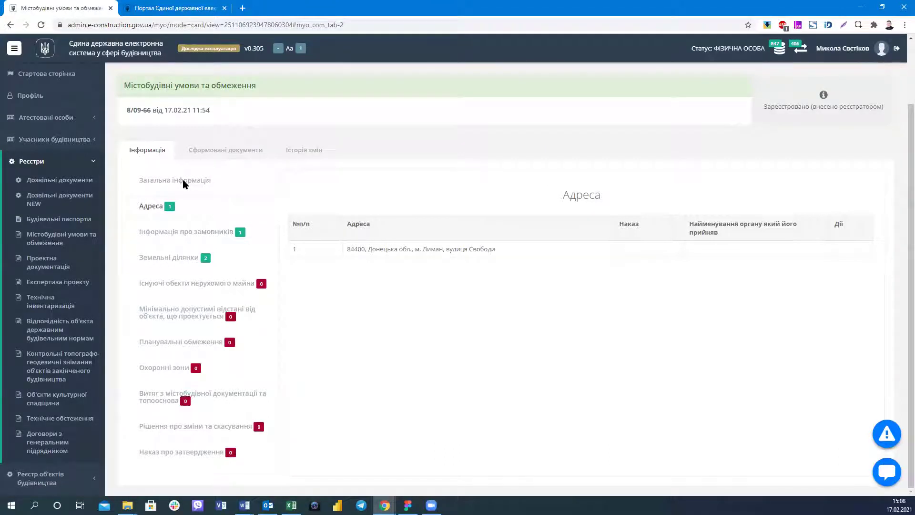
Review record 8/09-66's general, customer and address sections, marking its registration number.
key("alt+Left")
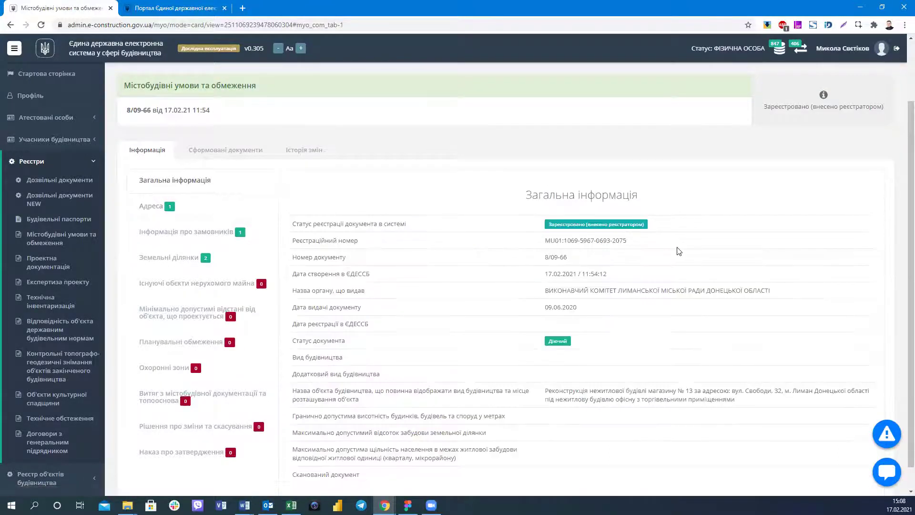
triple_click(678, 251)
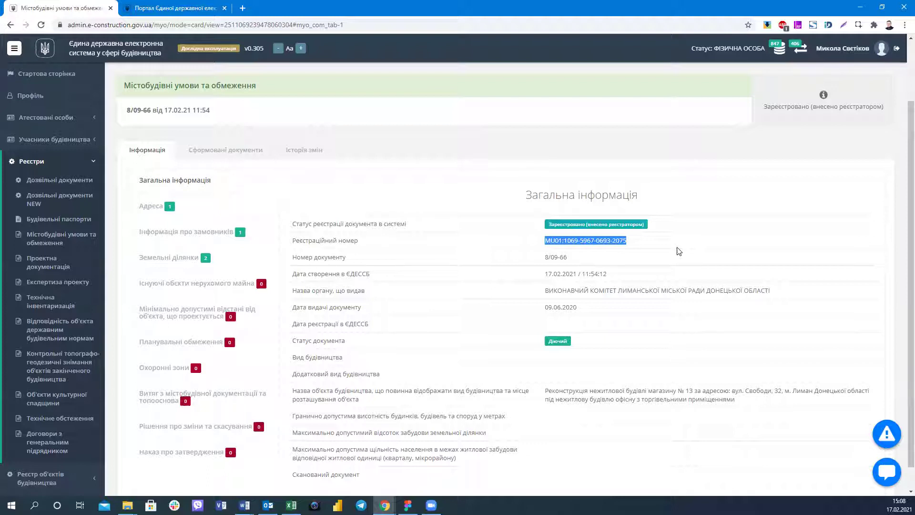
left_click(221, 233)
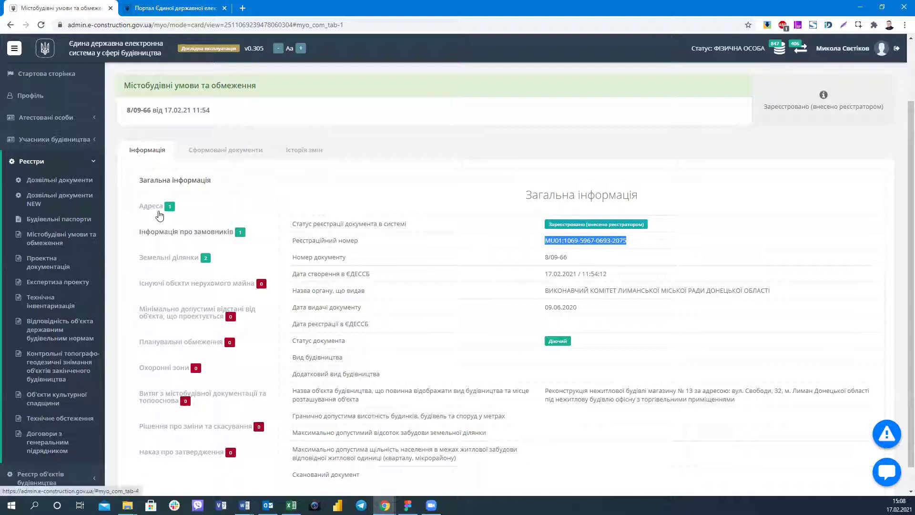
left_click(157, 214)
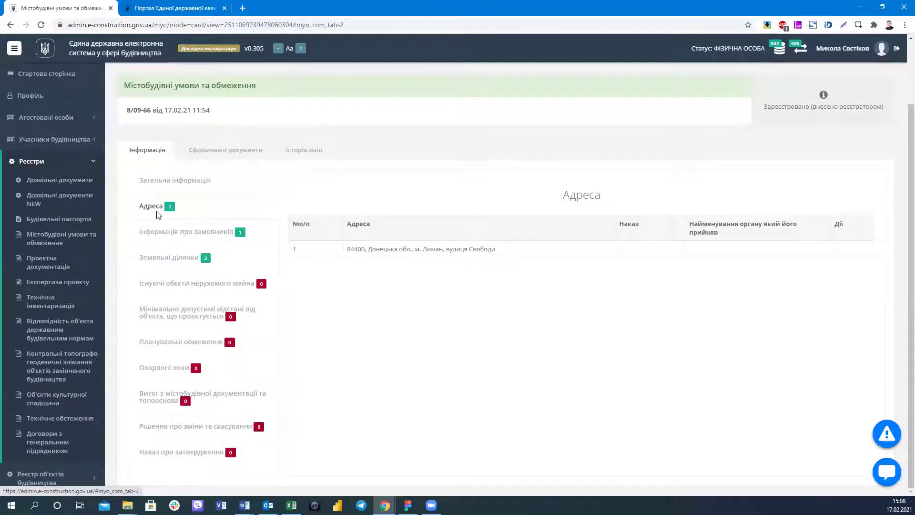
left_click(174, 192)
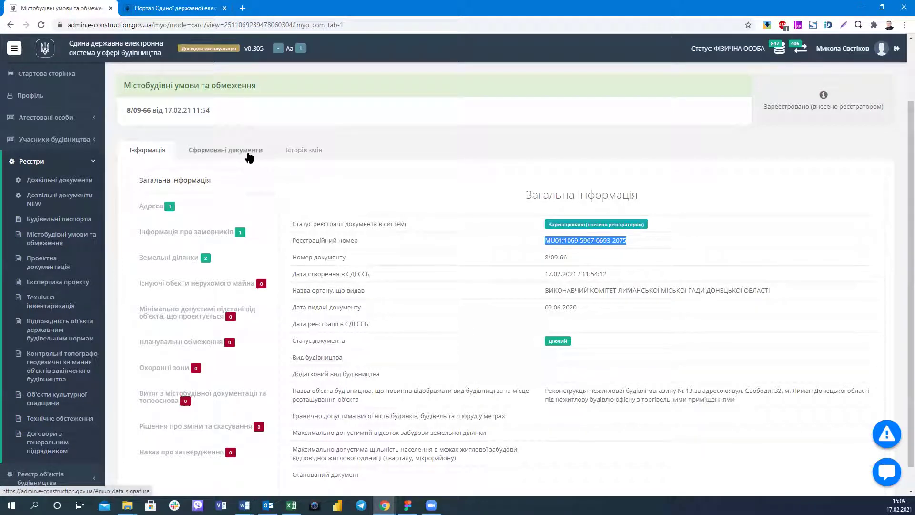
left_click(161, 158)
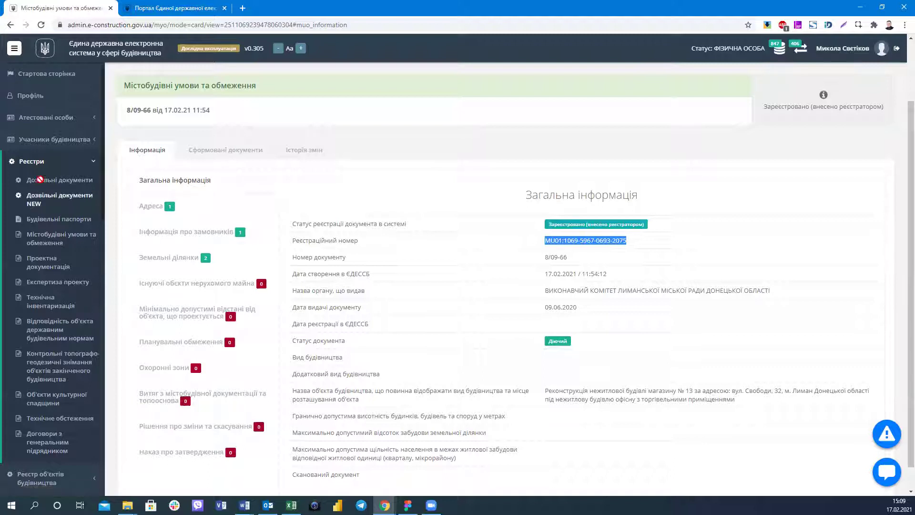
Go from Дозвільні документи to the Держархбудконтролю inspector workspace's Чернетки drafts, collapsing Реєстри.
left_click(57, 182)
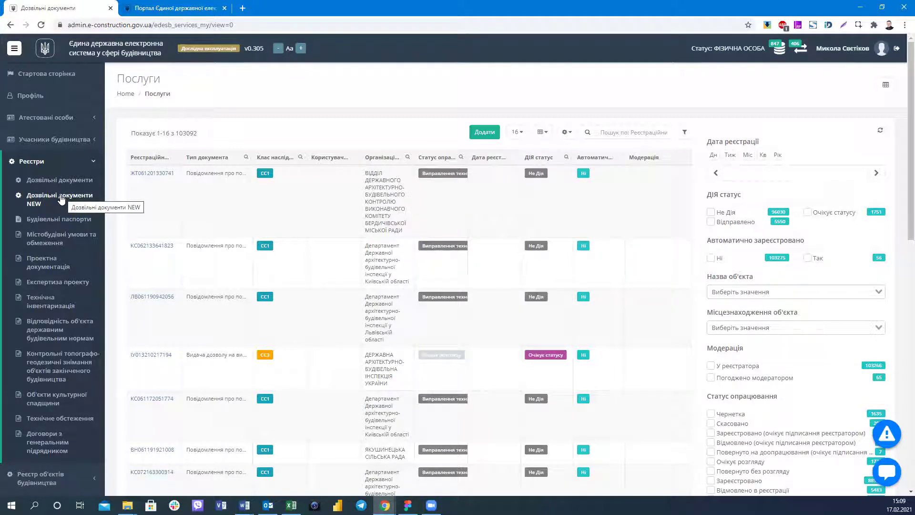
left_click(79, 170)
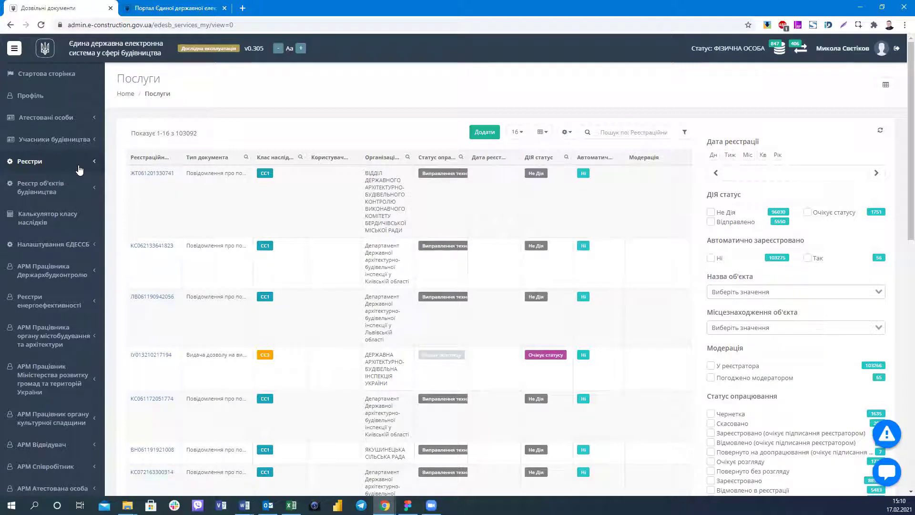
scroll(64, 253, "down", 1)
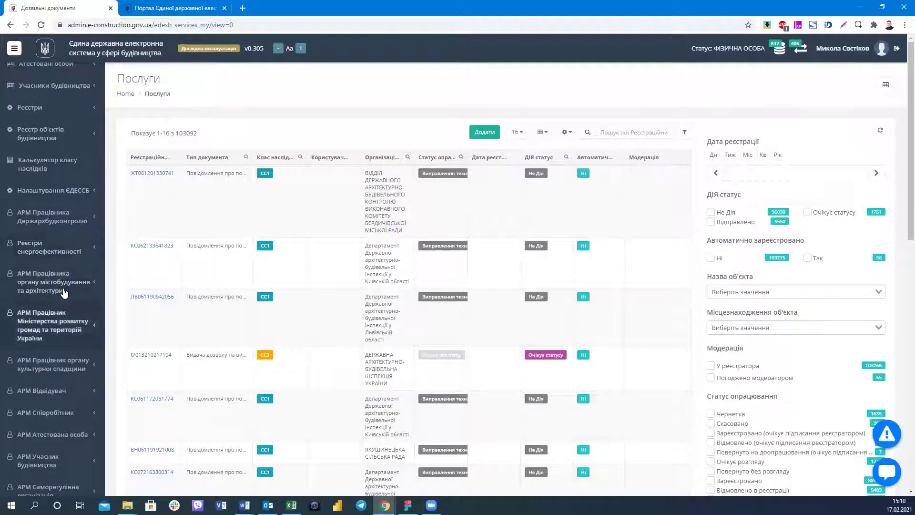
scroll(65, 291, "up", 1)
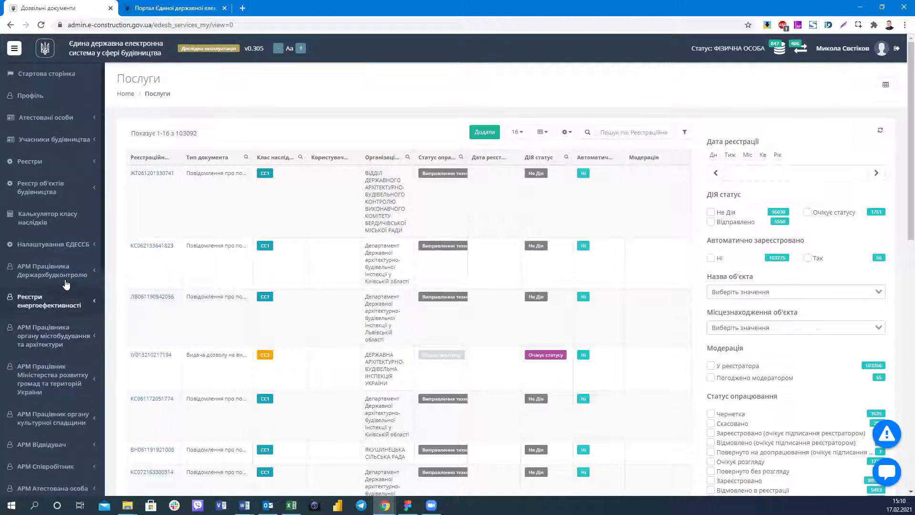
left_click(66, 282)
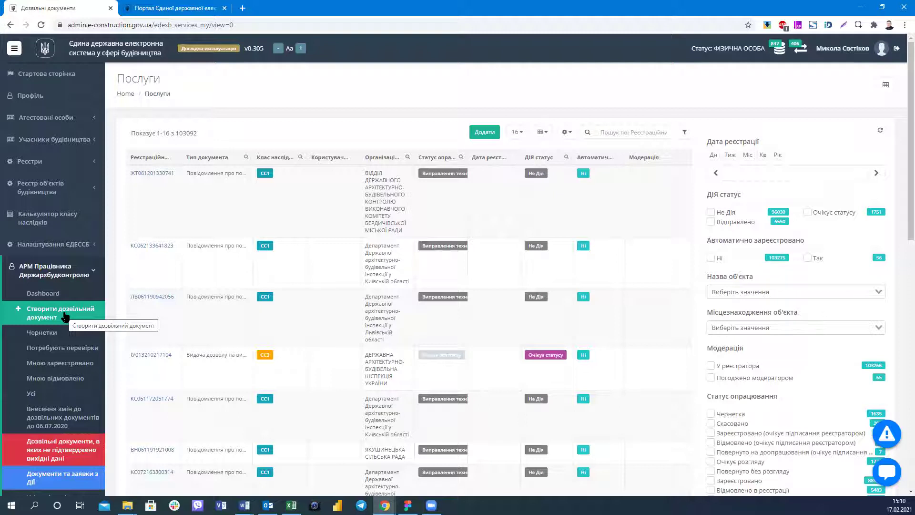
left_click(42, 332)
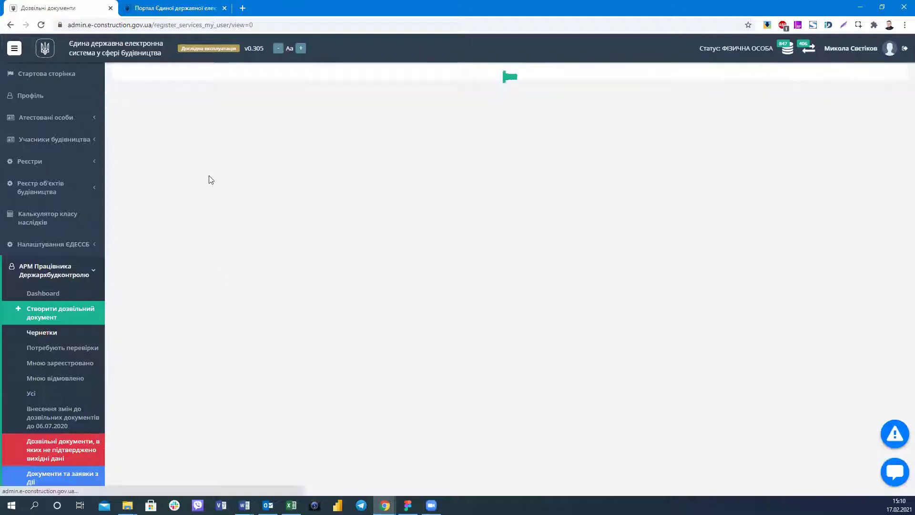
Open a draft permit application and choose Внести відомості for its land-ownership document.
left_click(226, 278)
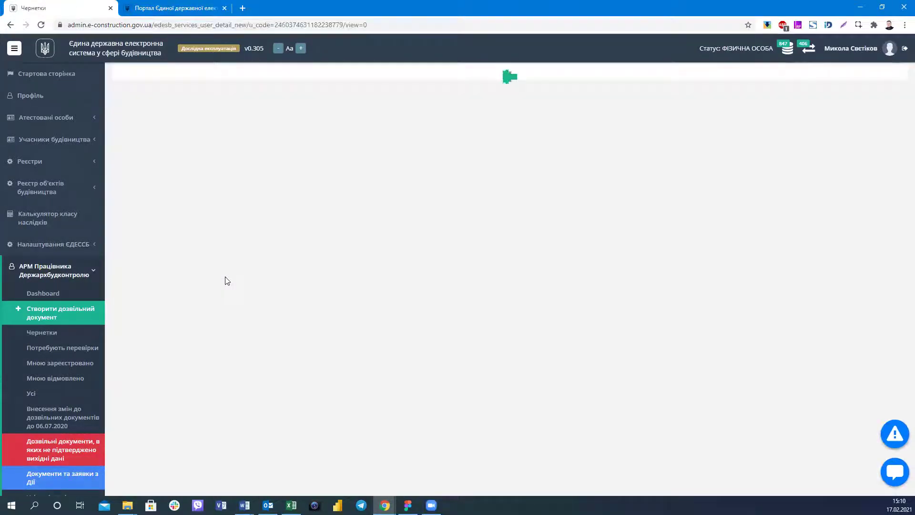
scroll(121, 451, "down", 3)
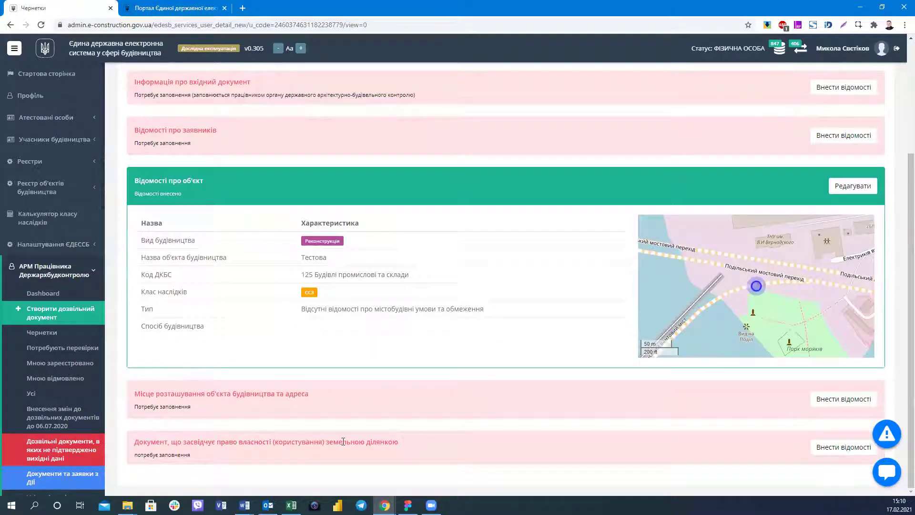
left_click(835, 448)
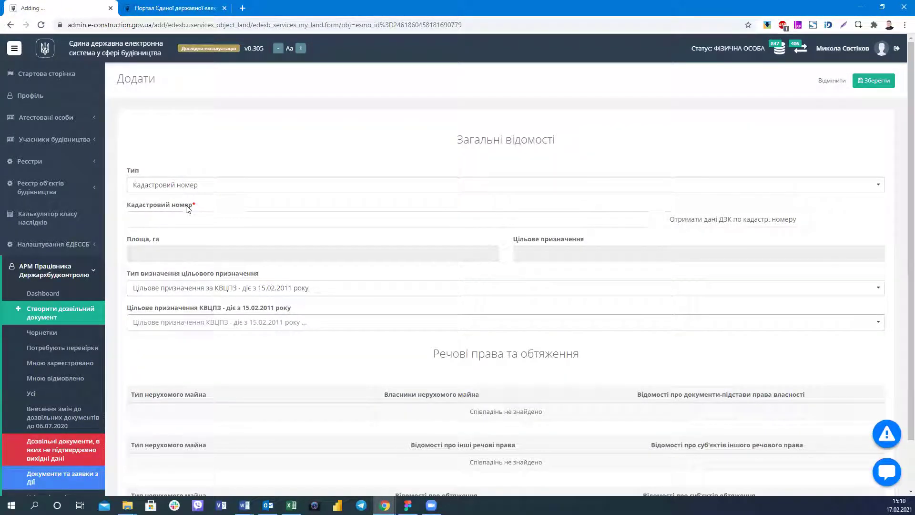
scroll(186, 208, "down", 1)
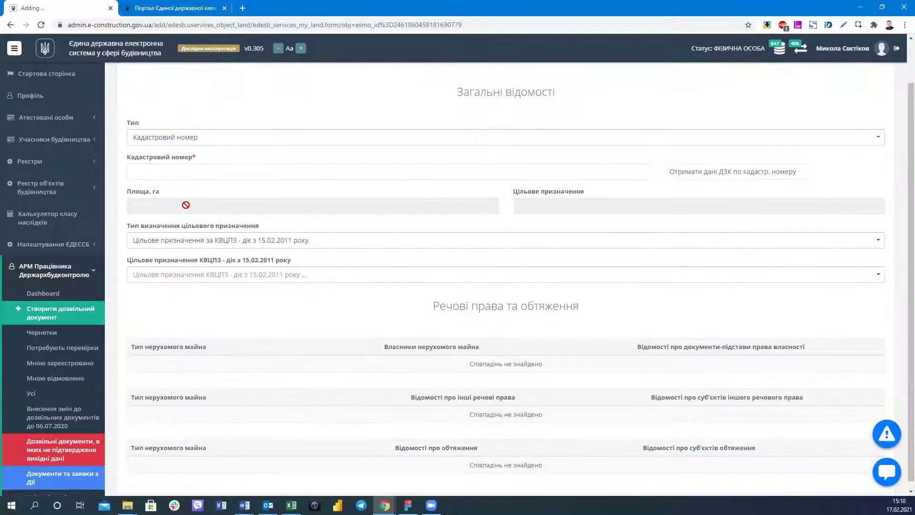
left_click(140, 175)
key("Down")
key("Escape")
left_click(263, 195)
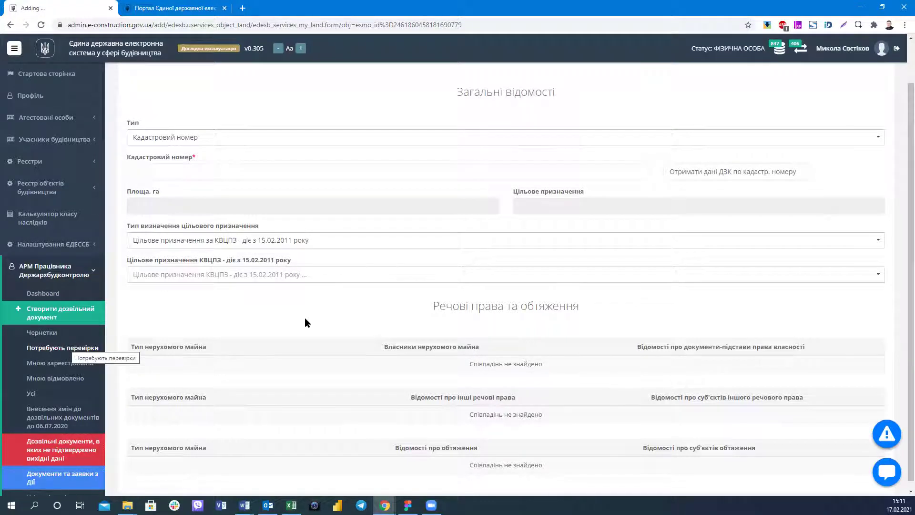
scroll(333, 318, "up", 1)
scroll(344, 316, "up", 1)
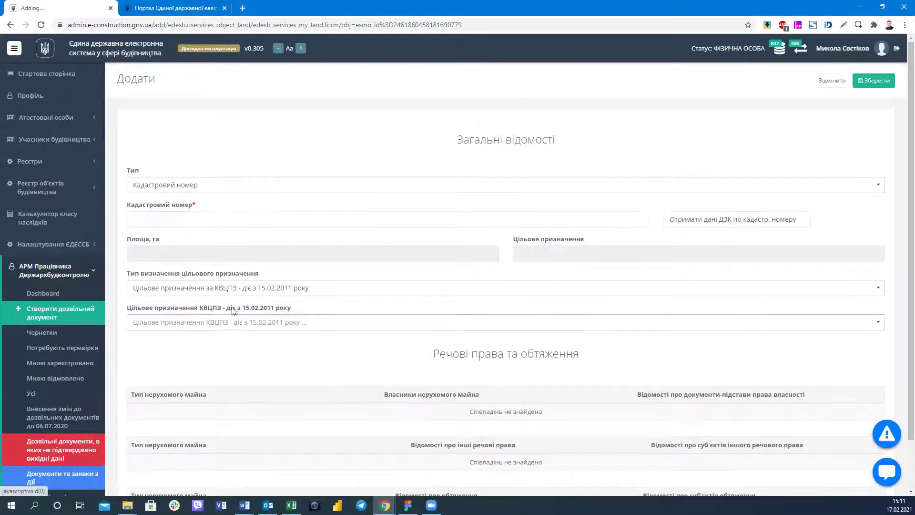
left_click(885, 85)
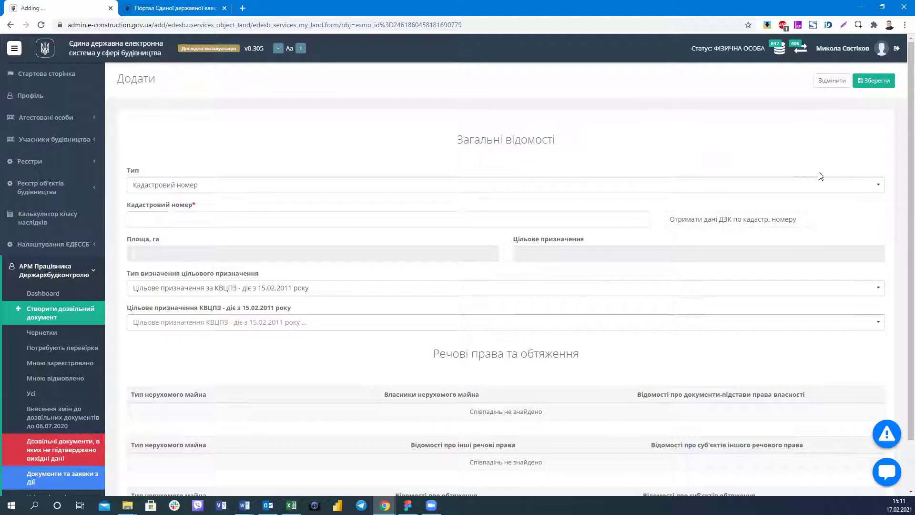
left_click(295, 21)
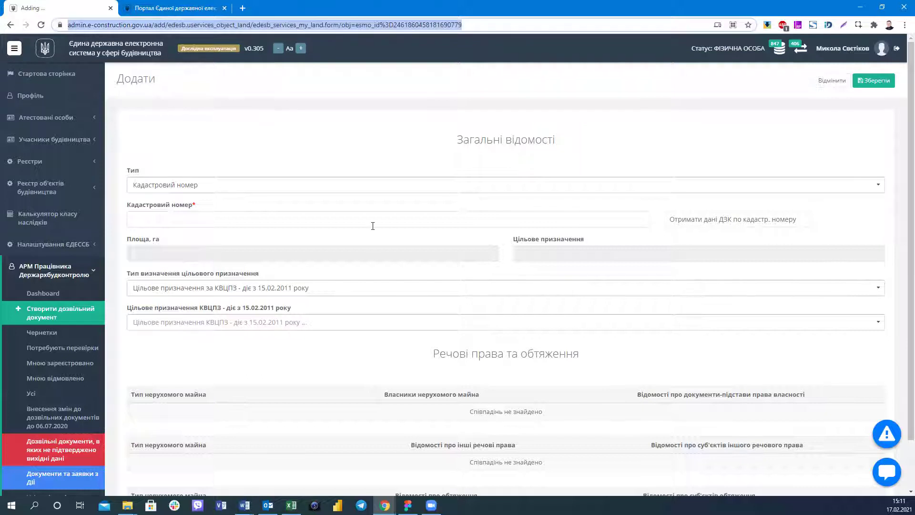
scroll(372, 226, "down", 2)
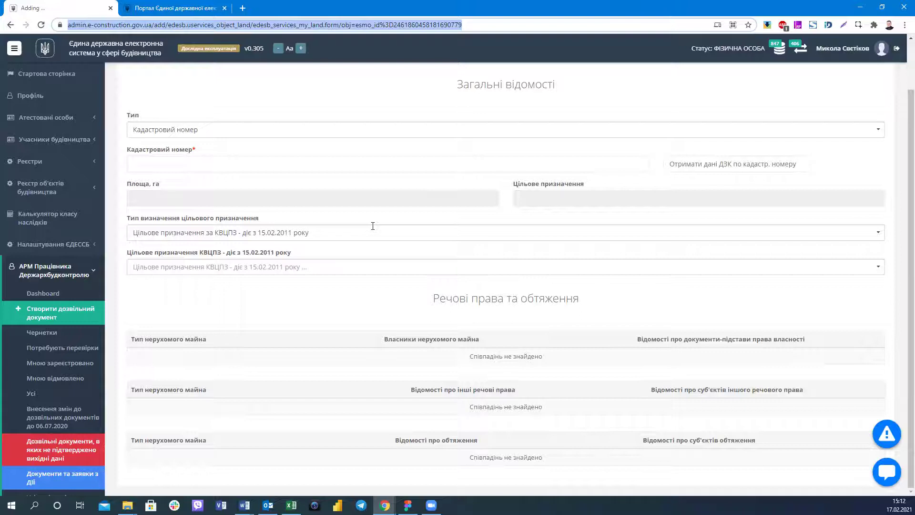
left_click(152, 160)
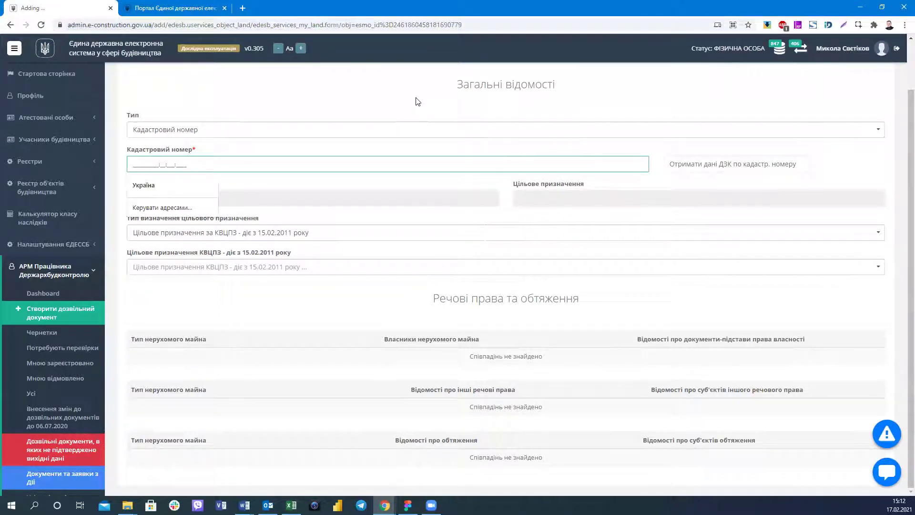
type("8000000000:99:166:0002")
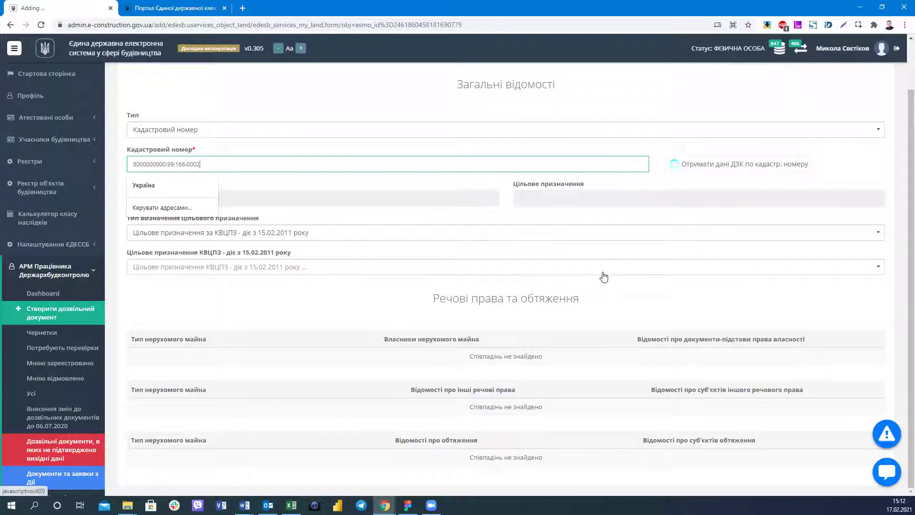
double_click(171, 163)
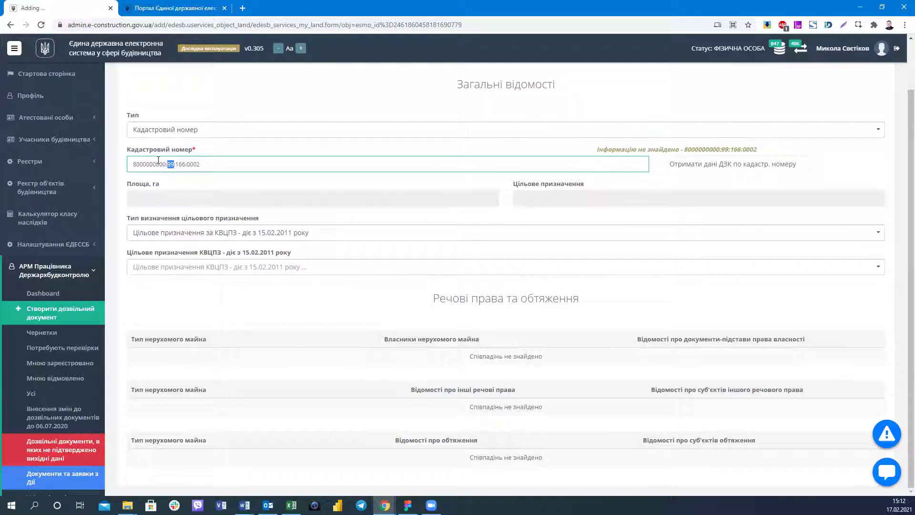
type("66")
left_click_drag(185, 164, 179, 165)
type("99")
key("Return")
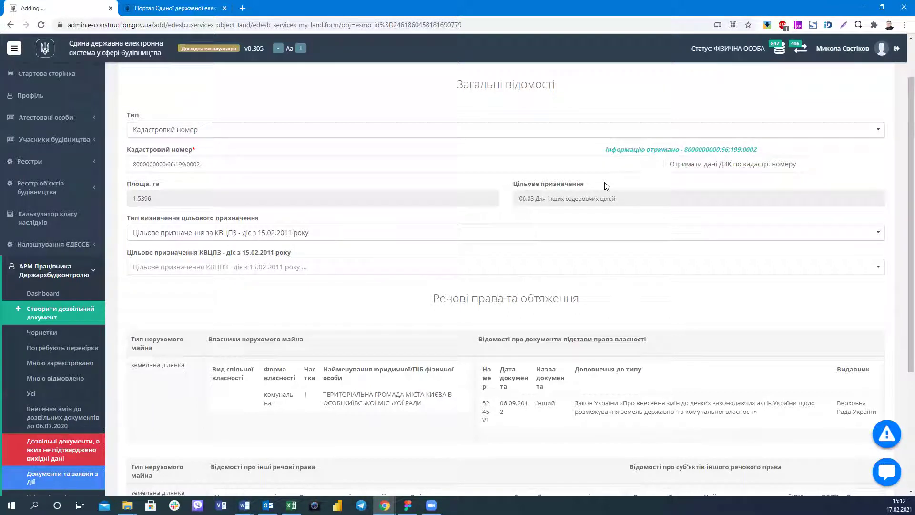
right_click(88, 5)
left_click(129, 59)
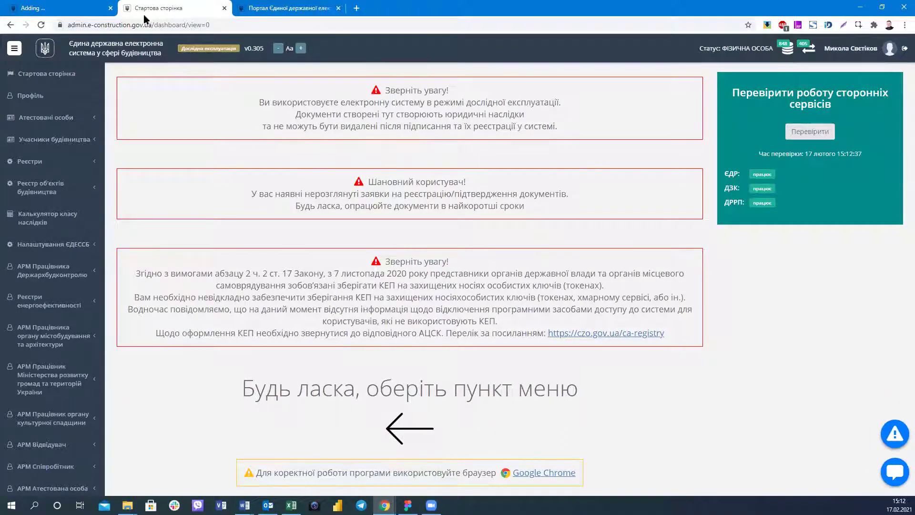
Switch back to the 'Adding ...' tab with the retrieved 1.5396 ha, purpose 06.03 plot data.
left_click(50, 8)
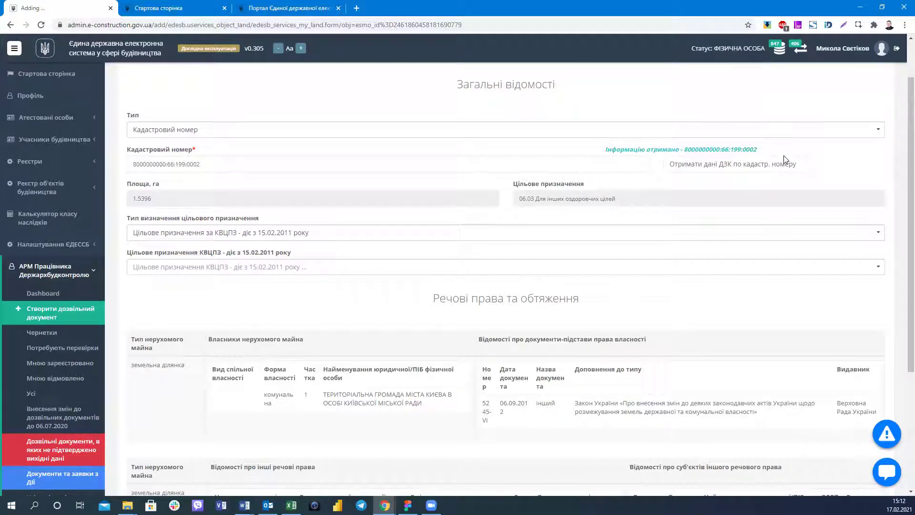
triple_click(215, 168)
left_click(215, 184)
triple_click(181, 193)
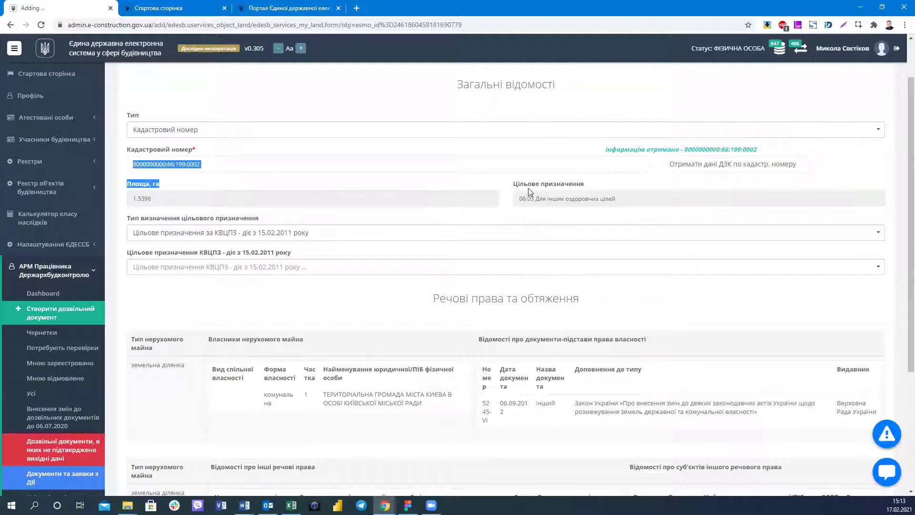
triple_click(621, 189)
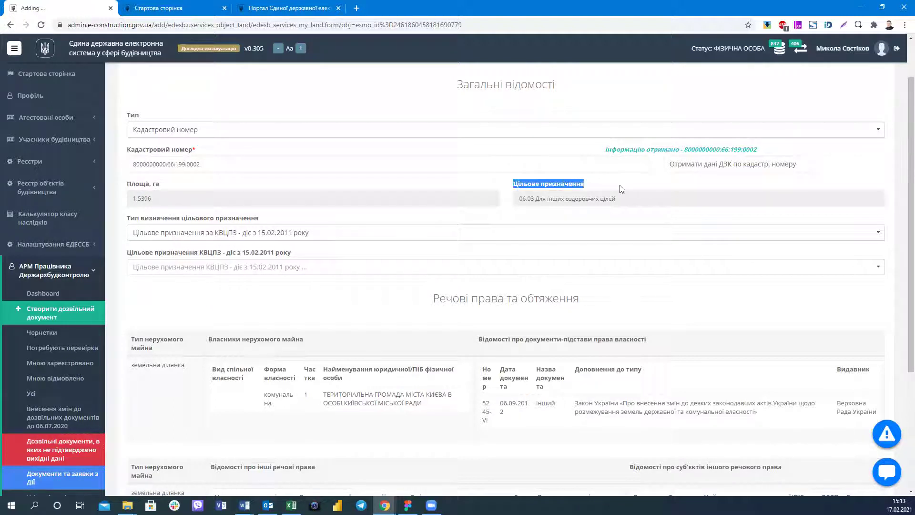
triple_click(743, 153)
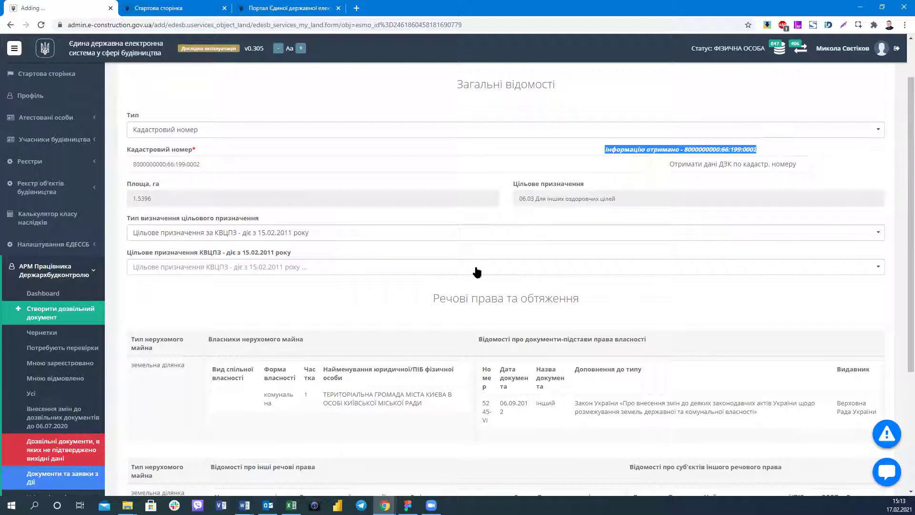
triple_click(620, 305)
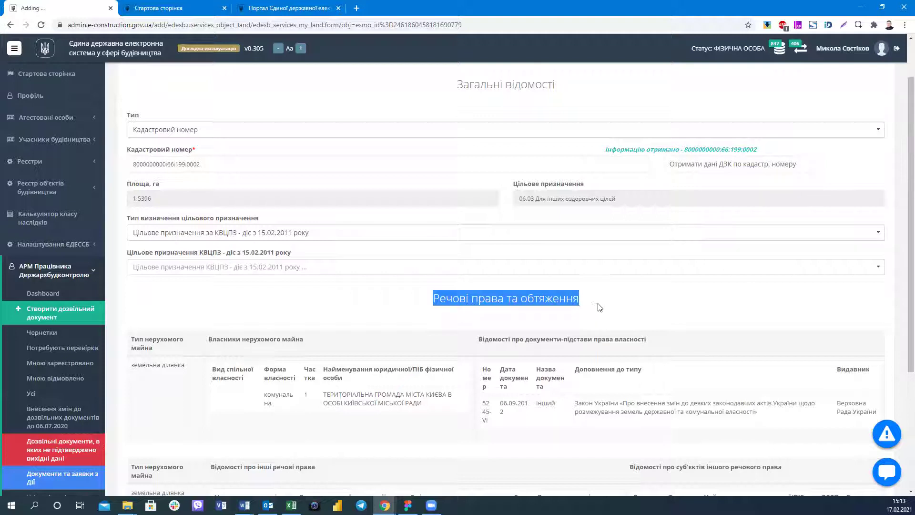
left_click(370, 319)
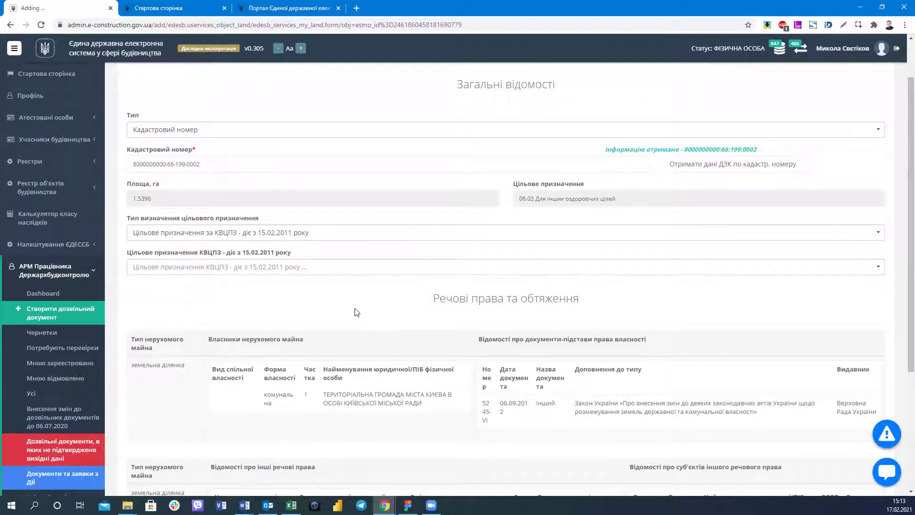
left_click_drag(152, 189, 651, 188)
left_click(651, 189)
left_click_drag(605, 303, 432, 296)
left_click(472, 304)
left_click_drag(123, 181, 476, 188)
left_click_drag(627, 187, 519, 184)
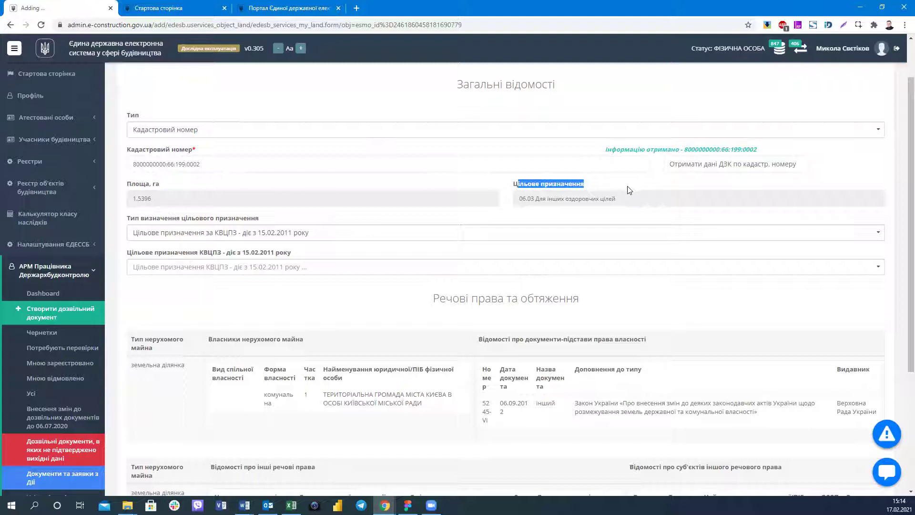
triple_click(634, 307)
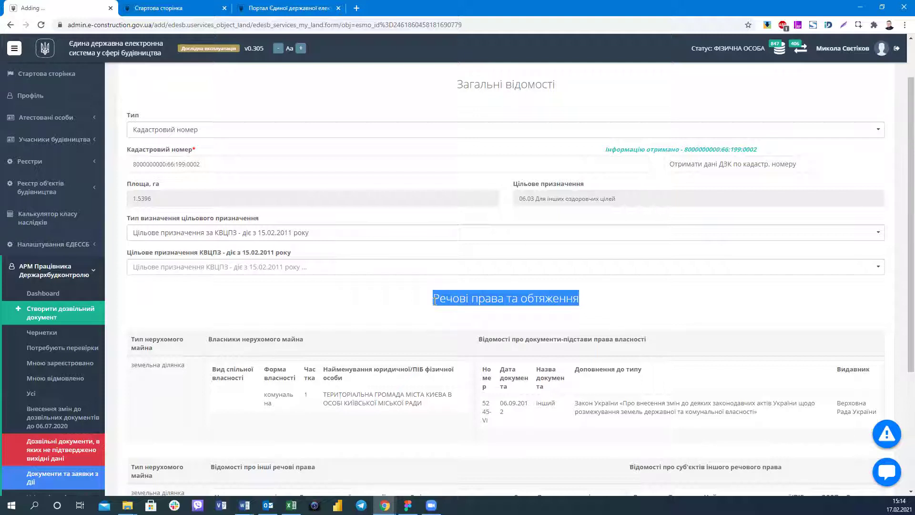
left_click(434, 301)
triple_click(635, 307)
left_click(440, 304)
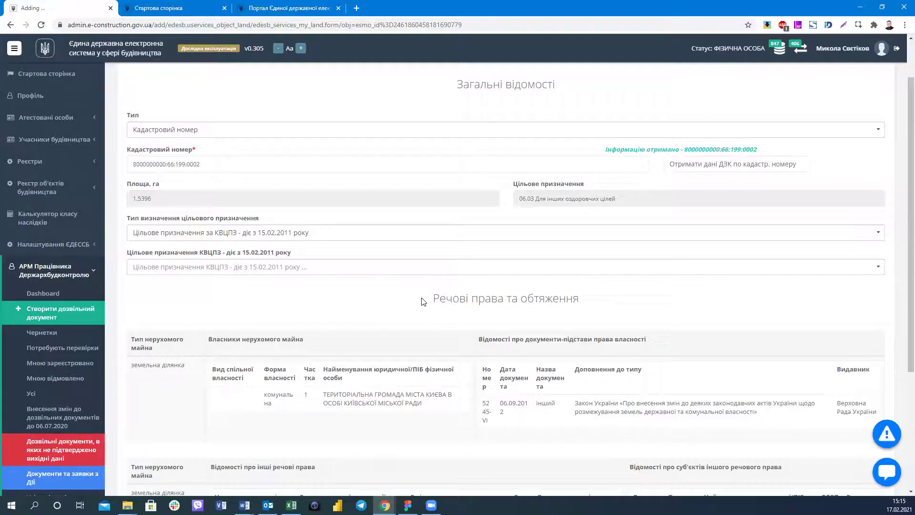
Scroll past the Kyiv community ownership details down to the other-rights and encumbrance tables.
scroll(423, 301, "down", 2)
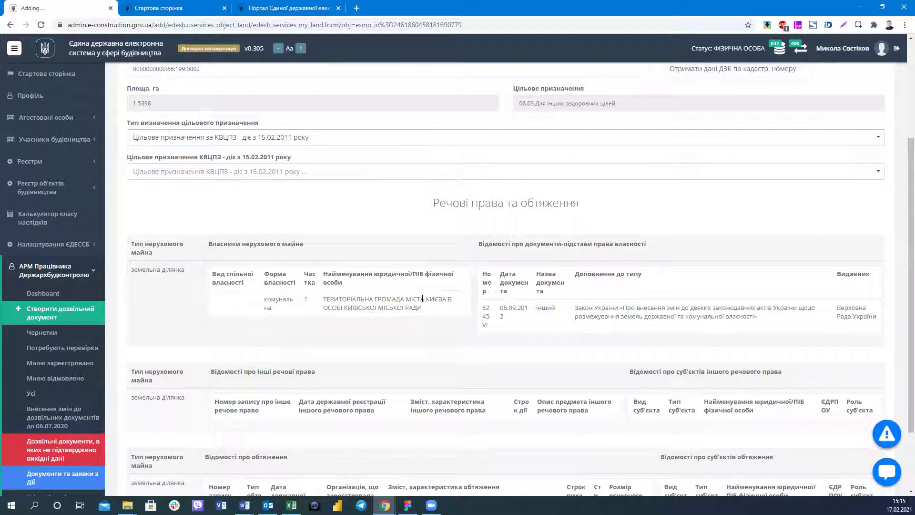
scroll(206, 224, "up", 3)
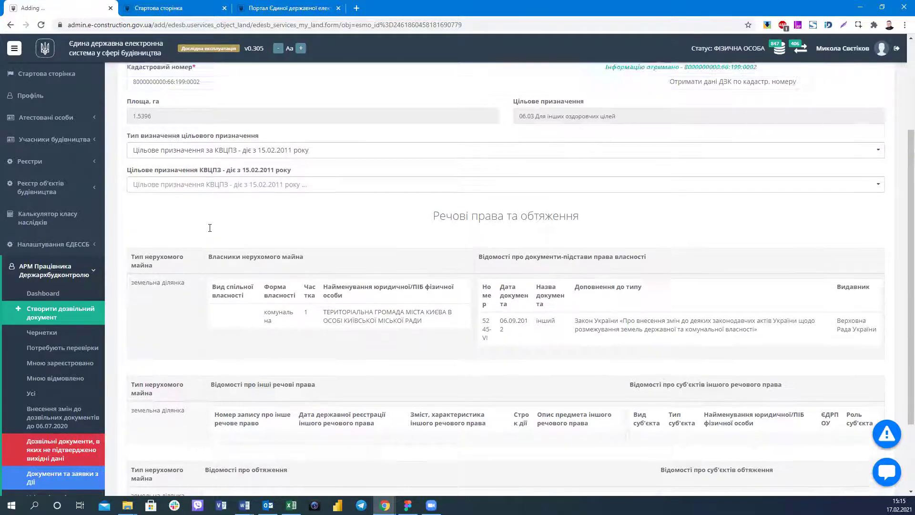
key("Tab")
scroll(295, 341, "down", 3)
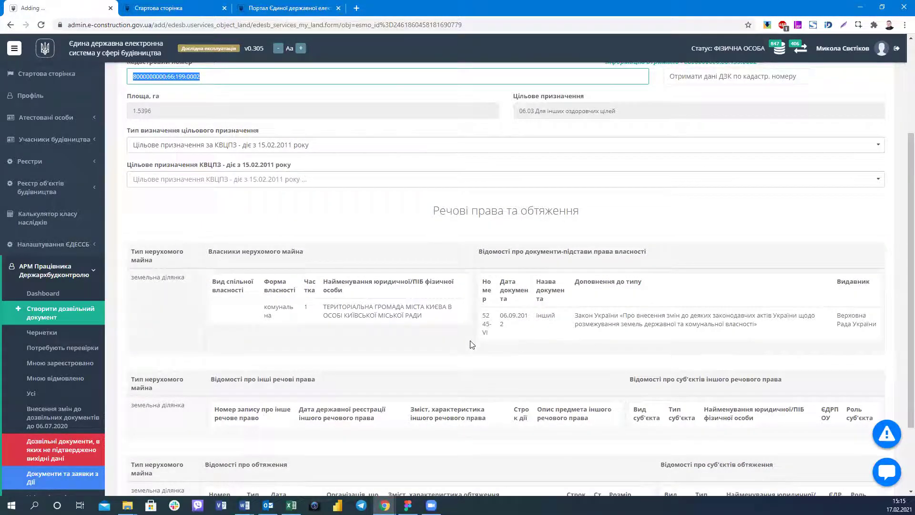
left_click_drag(322, 307, 462, 339)
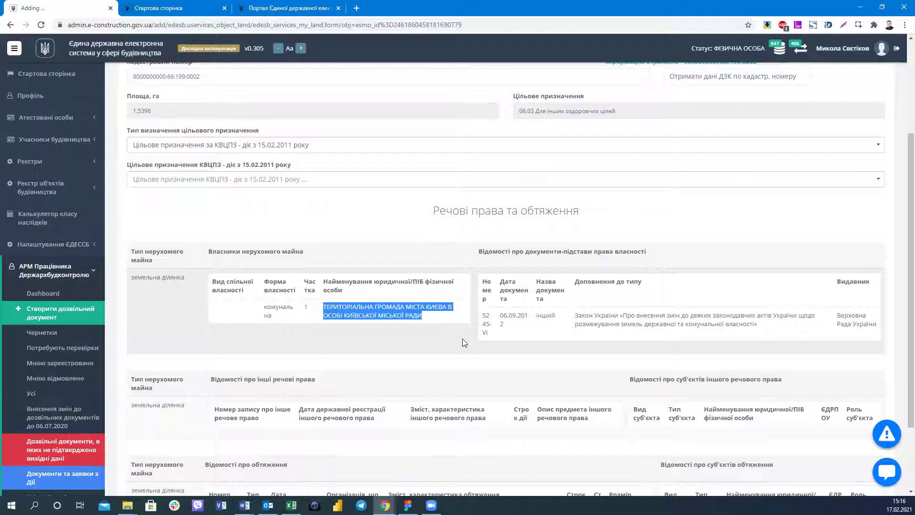
scroll(296, 364, "down", 3)
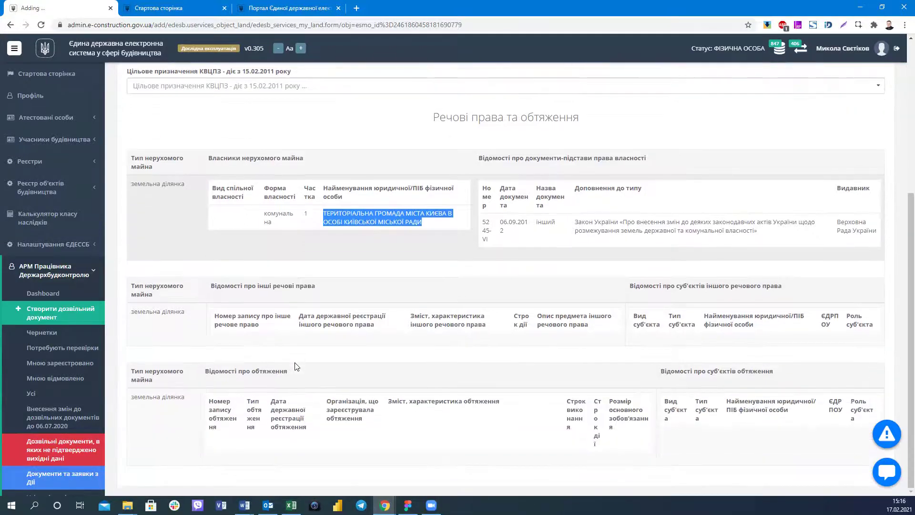
scroll(295, 365, "up", 6)
left_click(296, 366)
scroll(625, 265, "down", 3)
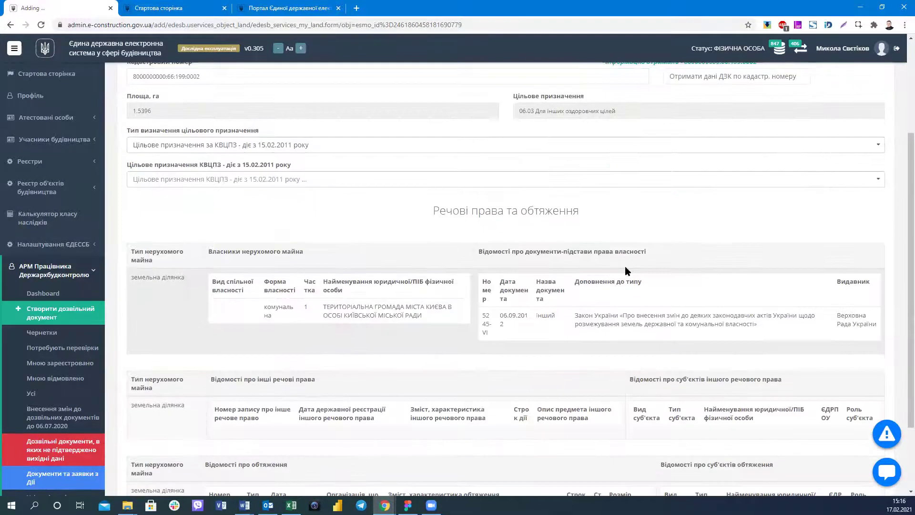
scroll(648, 158, "down", 1)
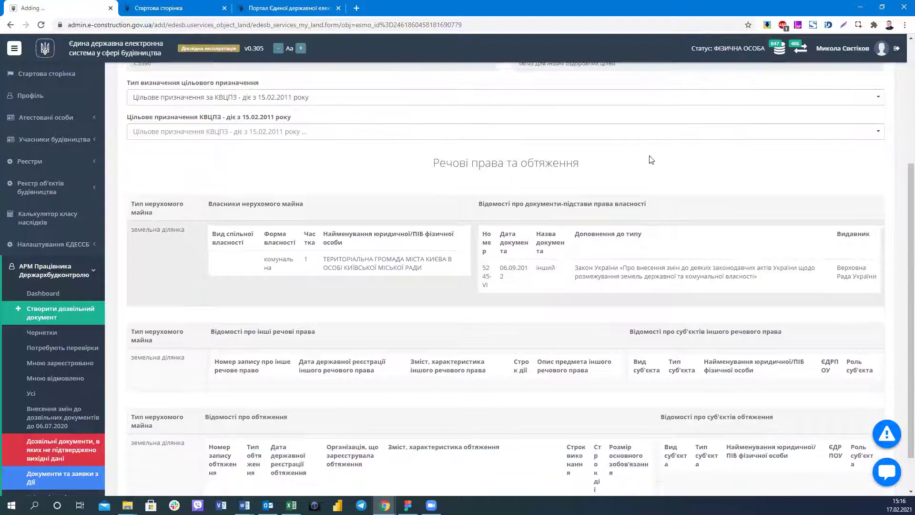
left_click_drag(432, 163, 630, 175)
left_click(620, 178)
scroll(302, 140, "down", 1)
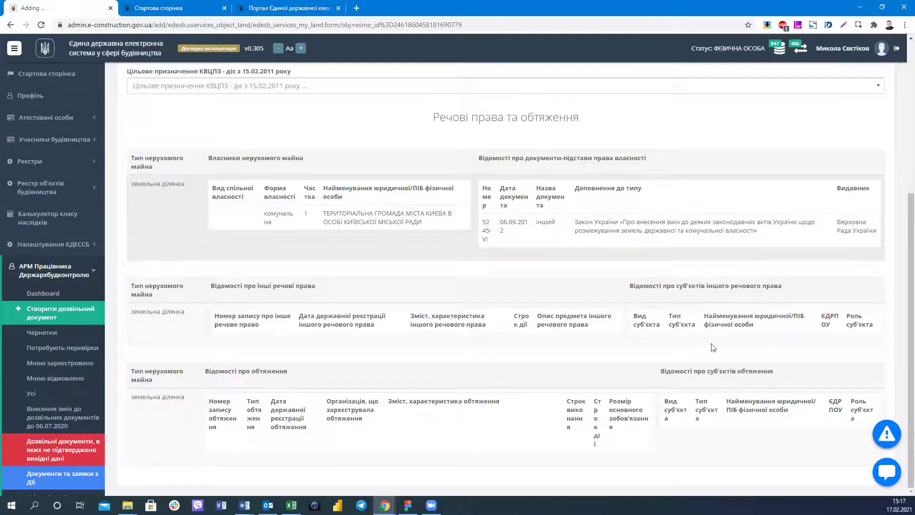
Check the empty other-rights and encumbrance tables and ownership document 5245-VI of 06.09.2012.
triple_click(811, 344)
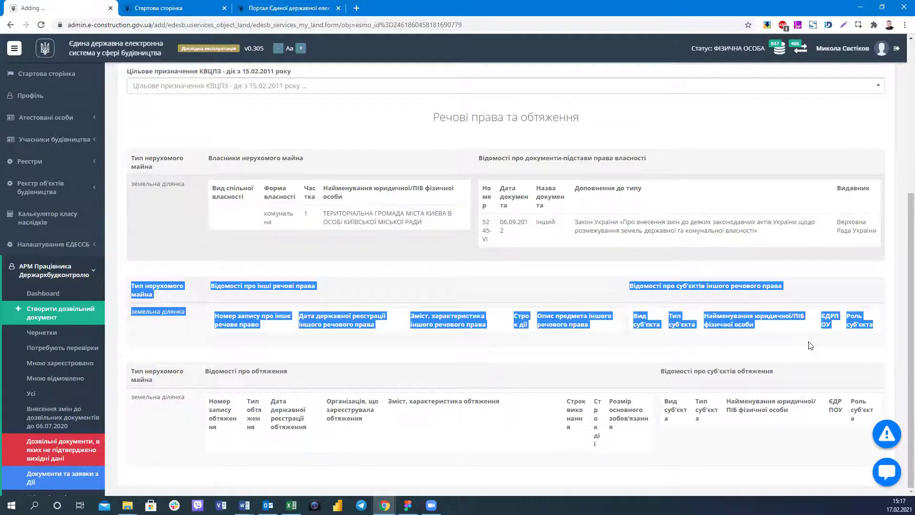
left_click(757, 332)
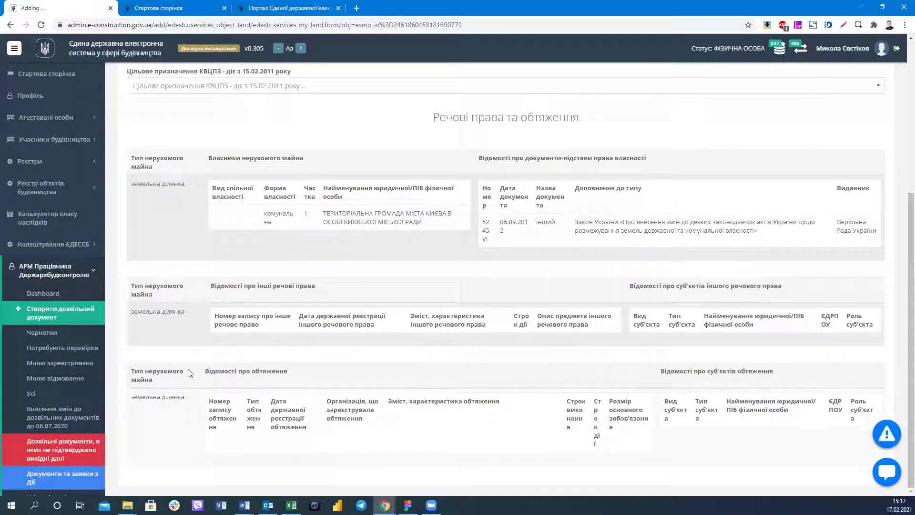
triple_click(350, 377)
left_click(350, 377)
scroll(371, 439, "up", 2)
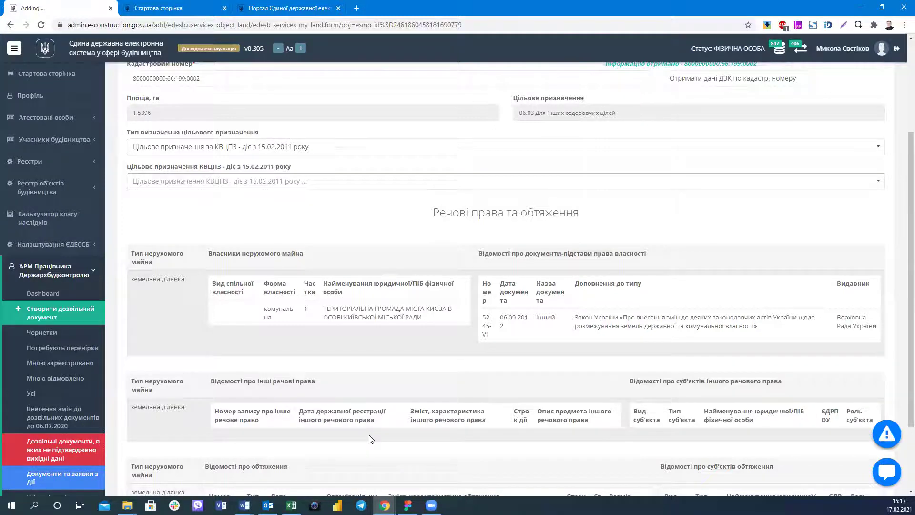
scroll(371, 439, "up", 3)
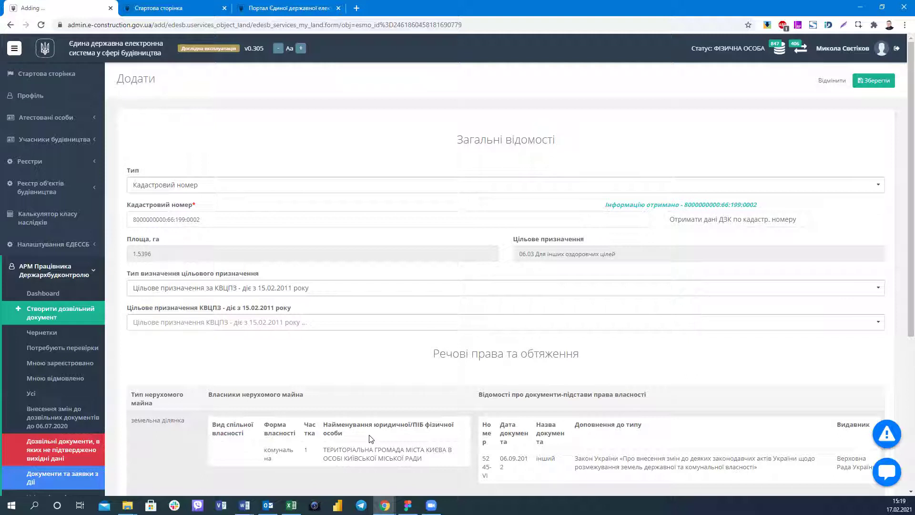
scroll(373, 387, "down", 5)
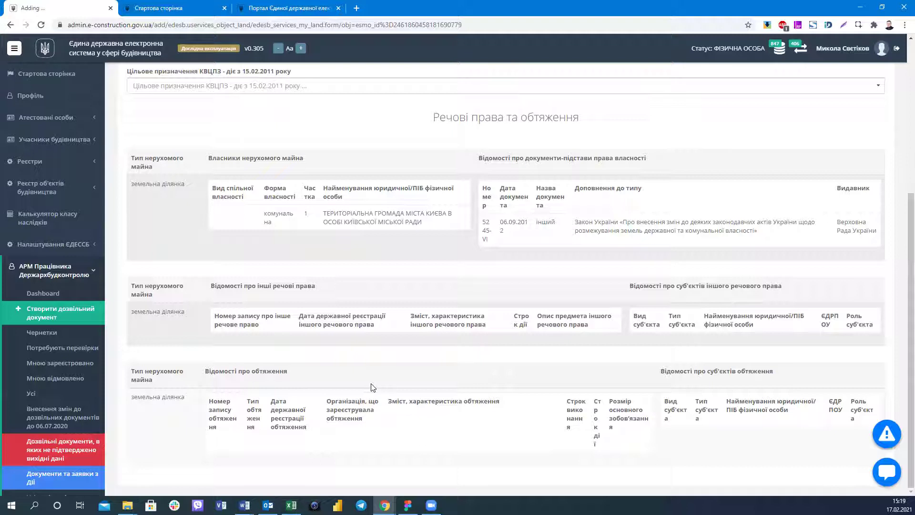
scroll(227, 199, "up", 1)
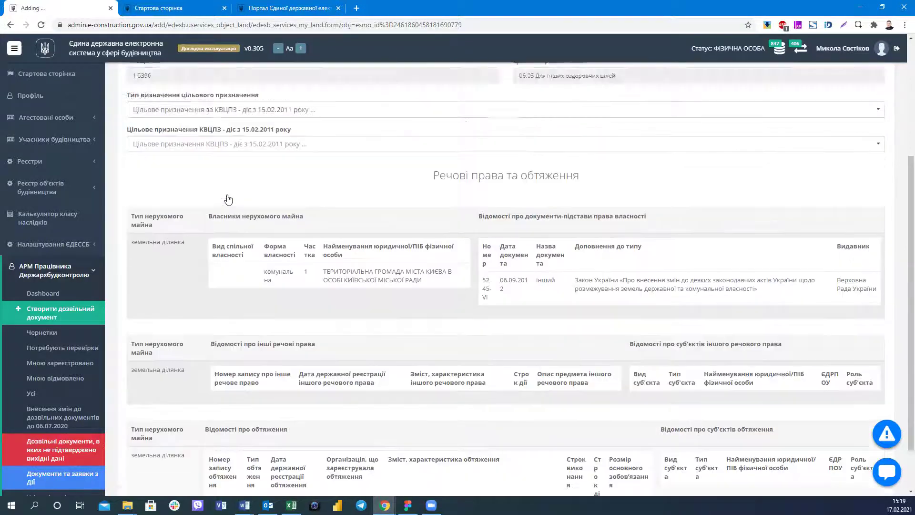
scroll(227, 200, "up", 2)
scroll(214, 139, "up", 1)
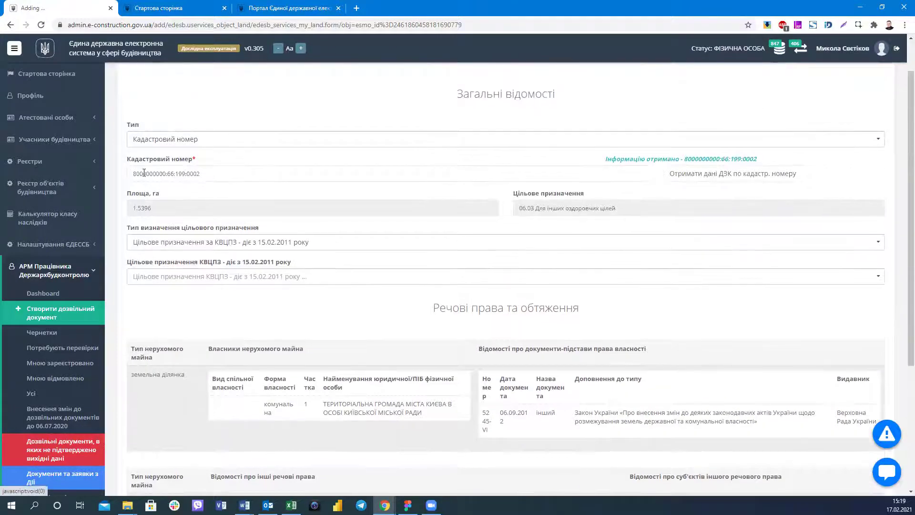
left_click(250, 175)
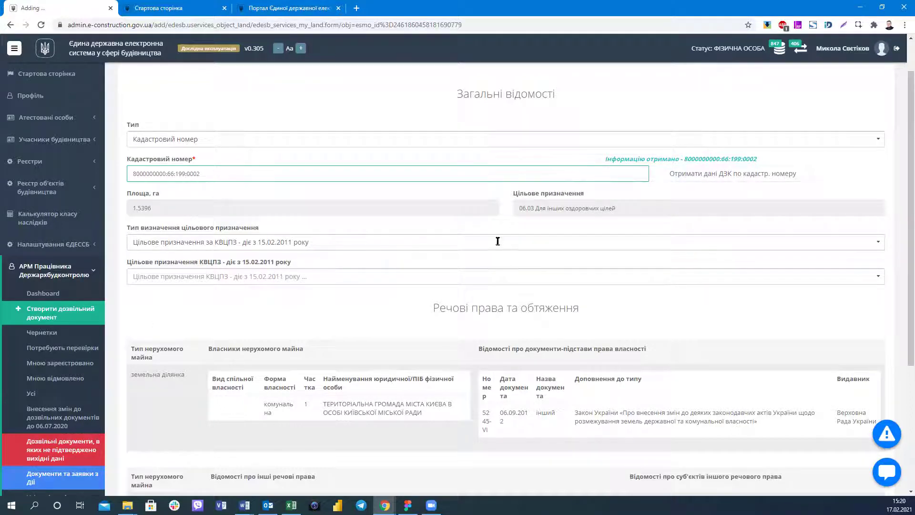
scroll(351, 335, "down", 1)
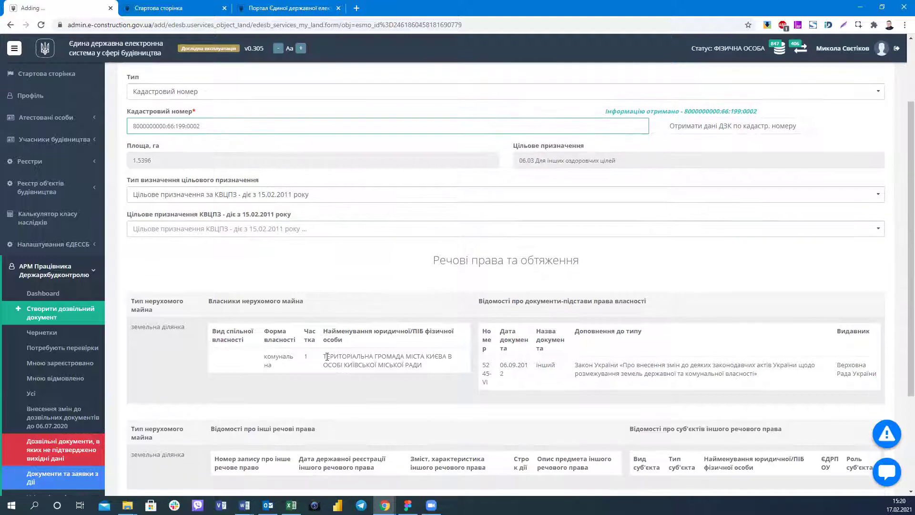
triple_click(434, 365)
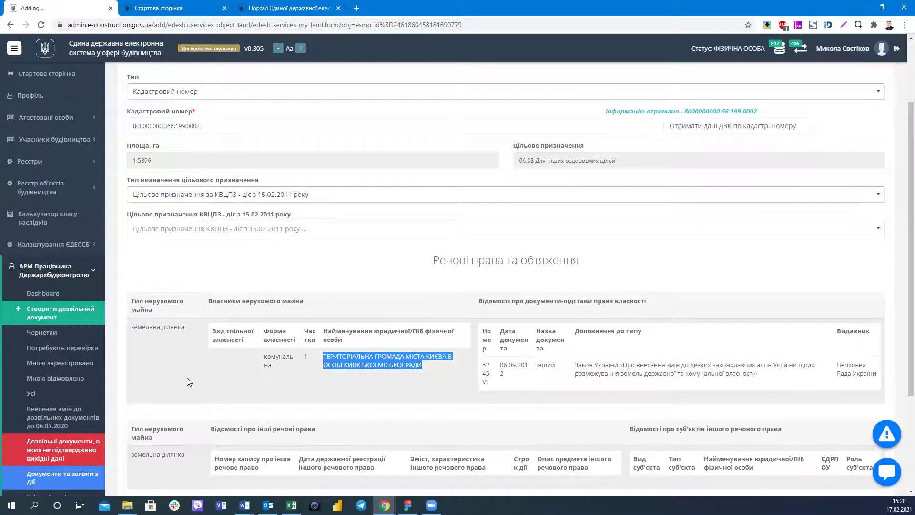
scroll(187, 381, "down", 2)
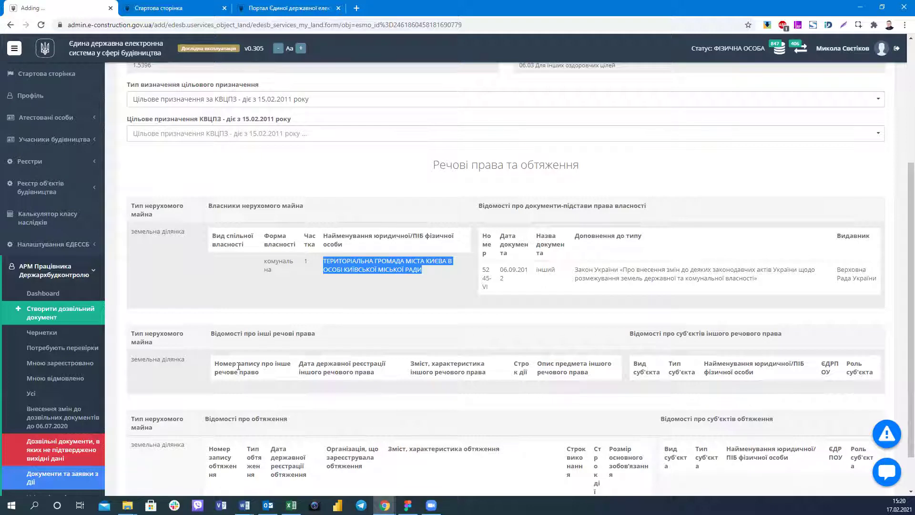
scroll(209, 424, "down", 1)
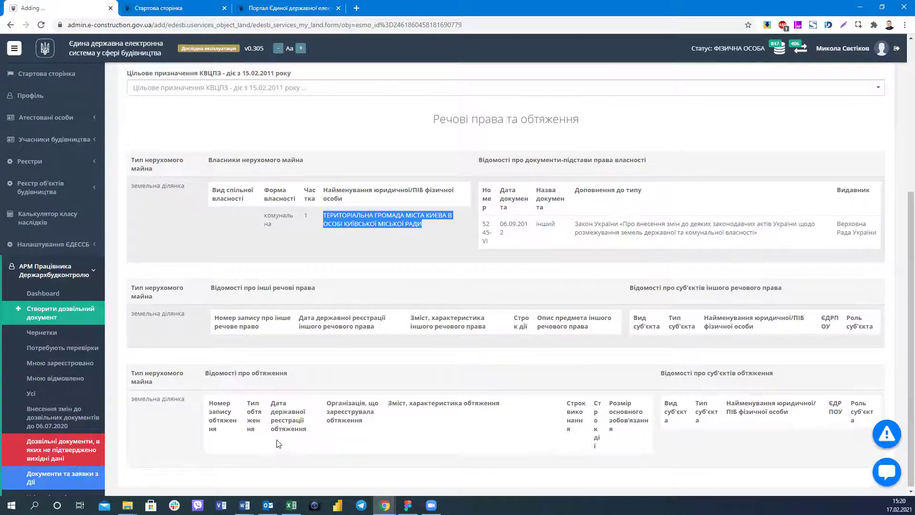
scroll(277, 440, "up", 5)
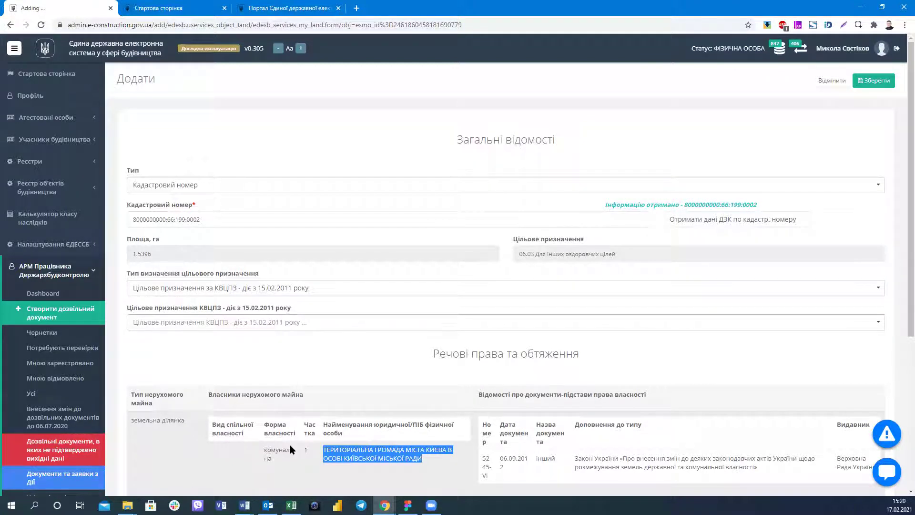
scroll(290, 445, "down", 1)
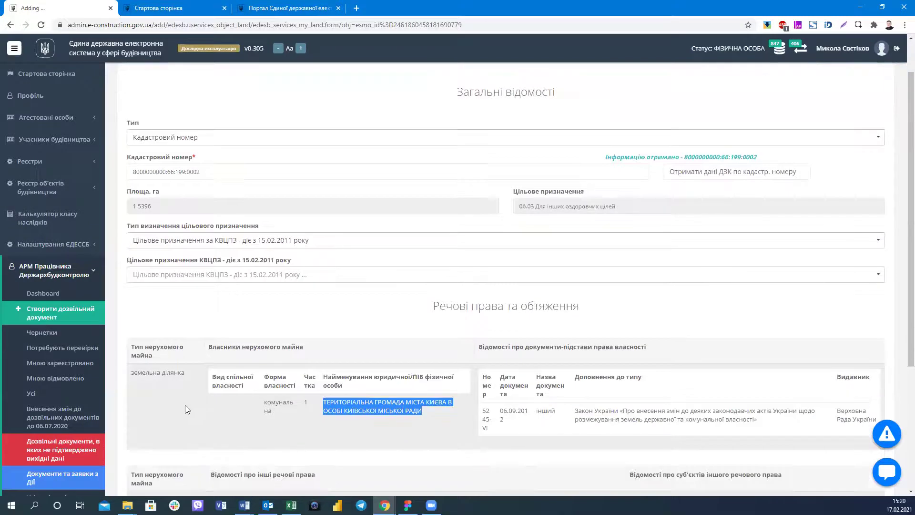
left_click(227, 391)
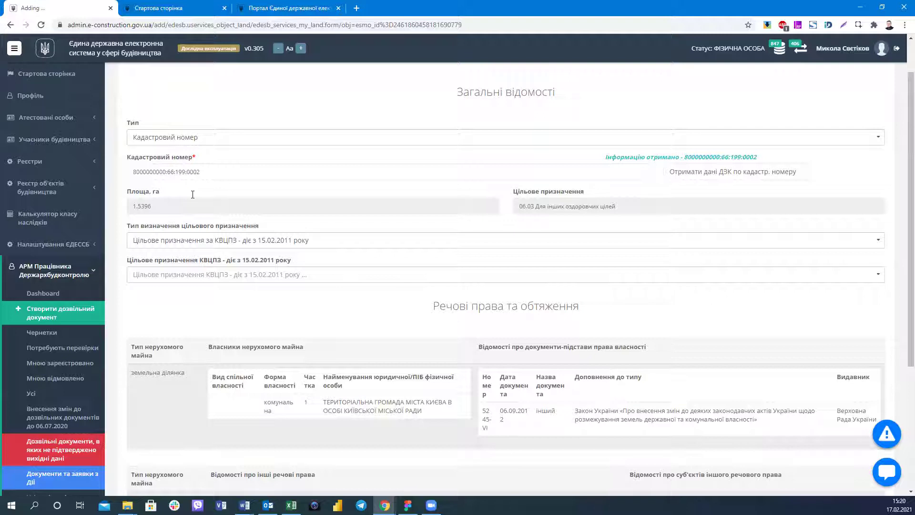
left_click_drag(323, 401, 429, 415)
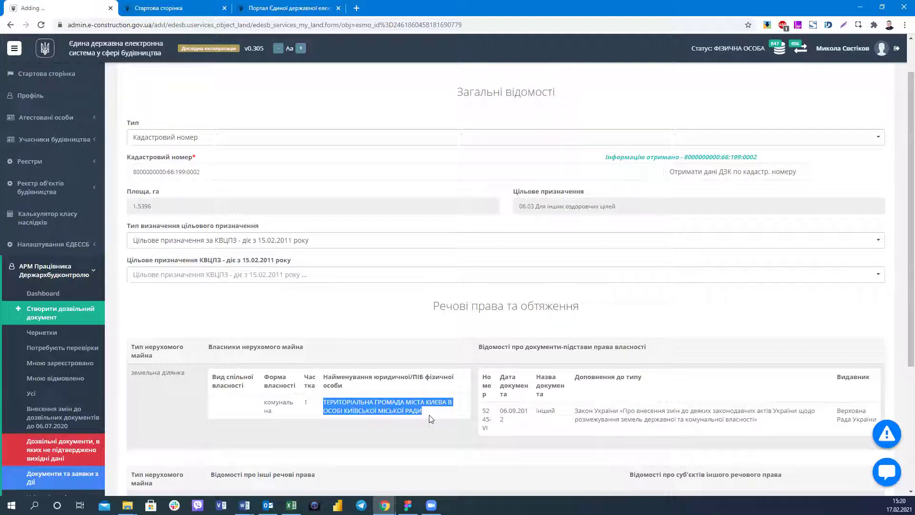
left_click(401, 414)
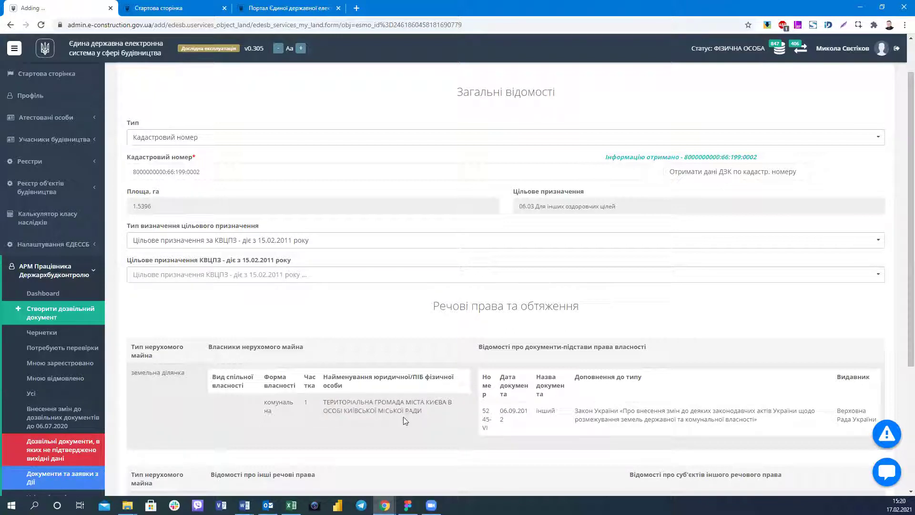
triple_click(434, 416)
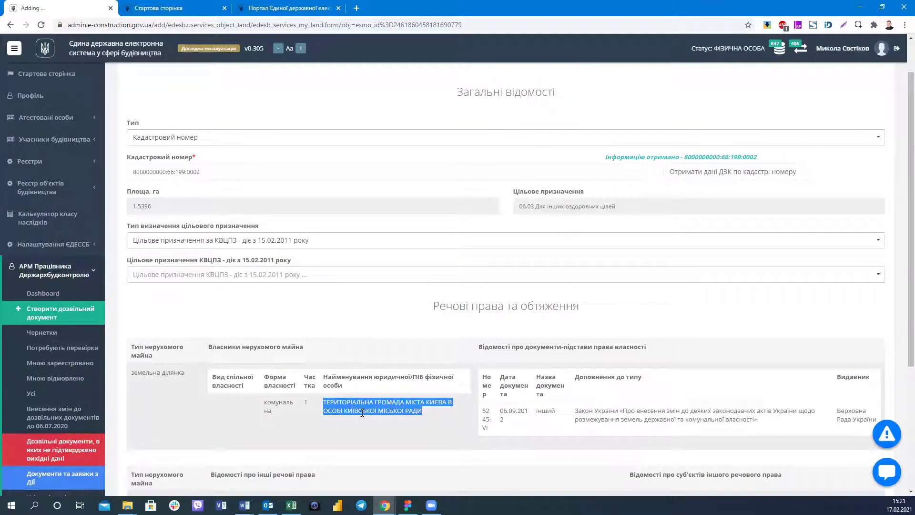
left_click(345, 425)
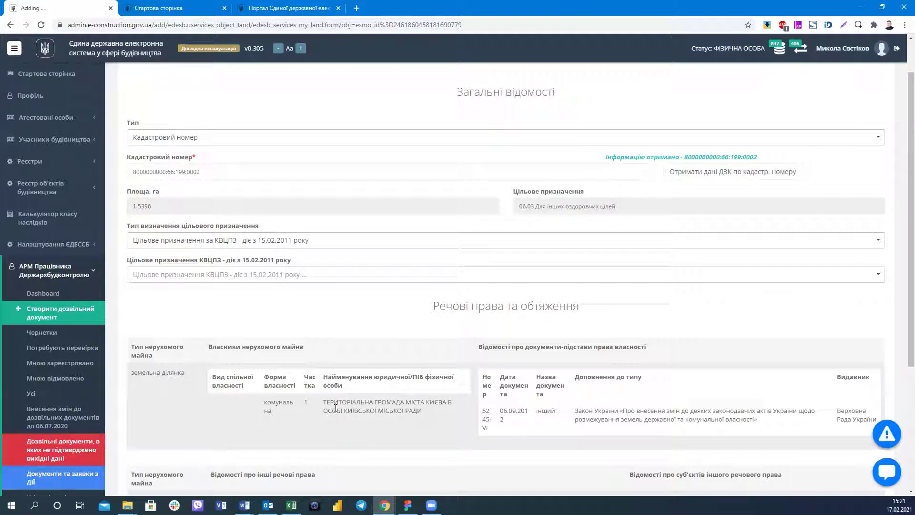
left_click_drag(323, 402, 429, 417)
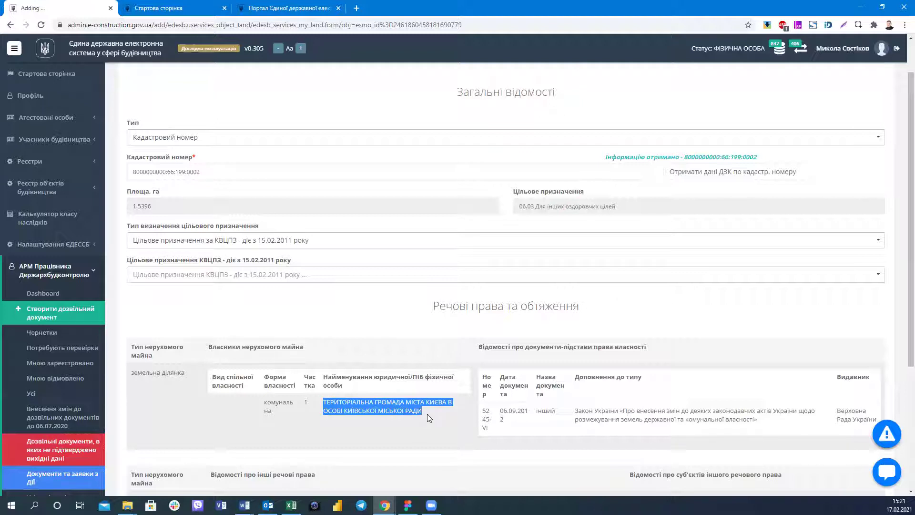
left_click(322, 400)
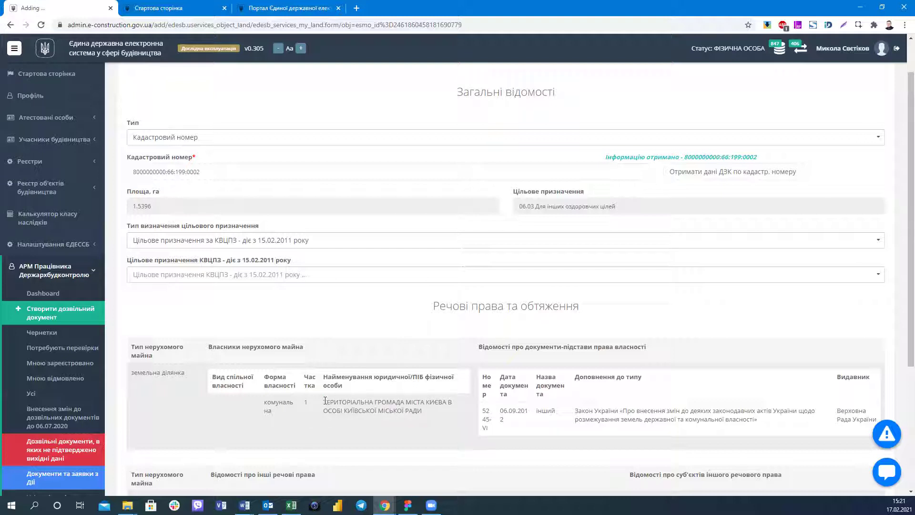
left_click_drag(324, 402, 448, 422)
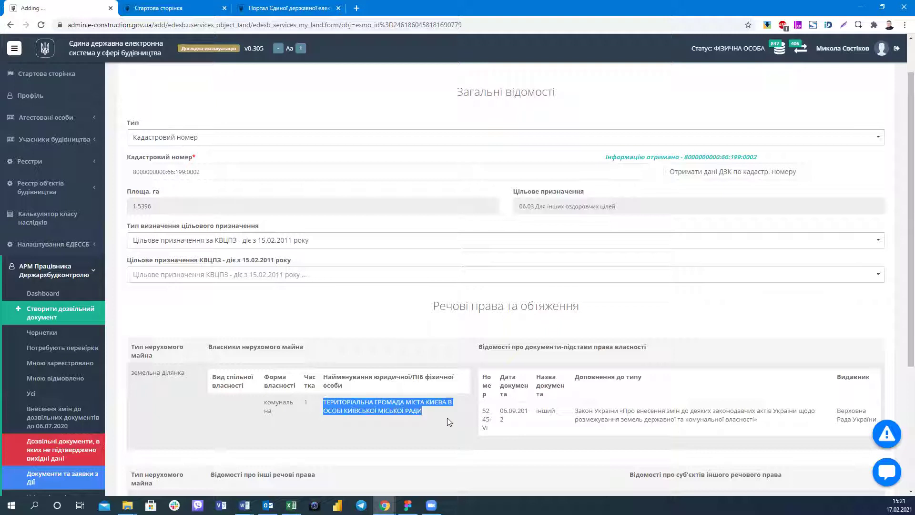
left_click(448, 421)
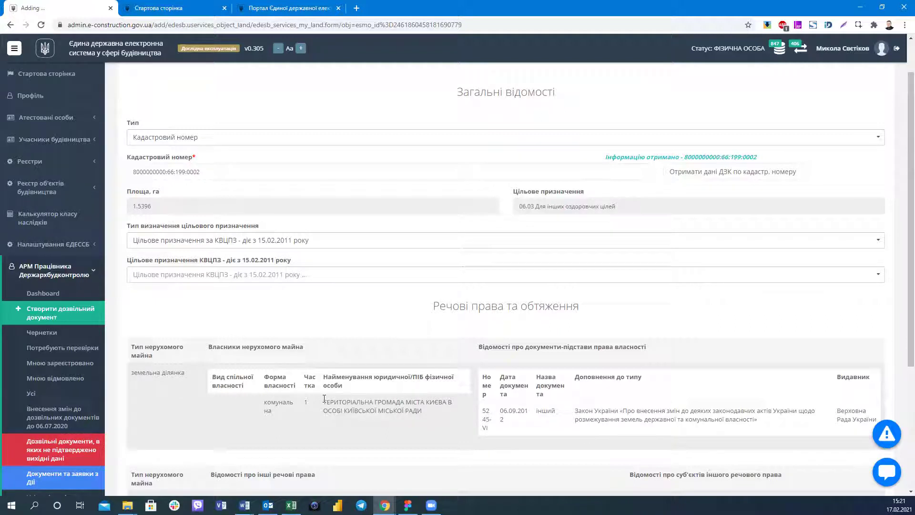
left_click_drag(324, 398, 462, 414)
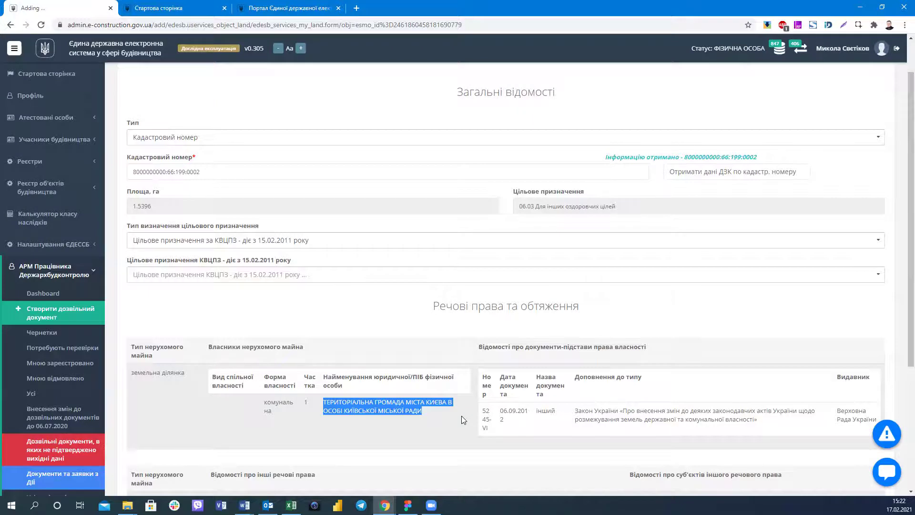
scroll(461, 415, "down", 3)
scroll(461, 419, "up", 1)
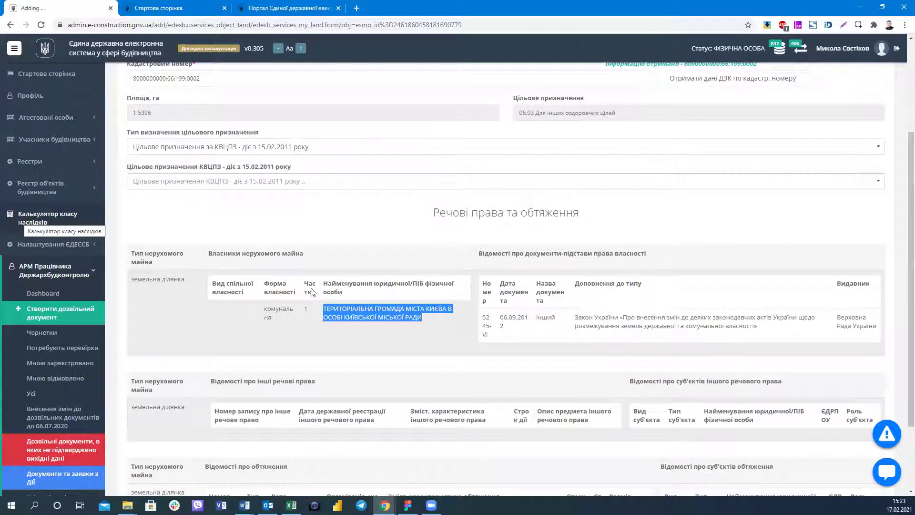
left_click(323, 307)
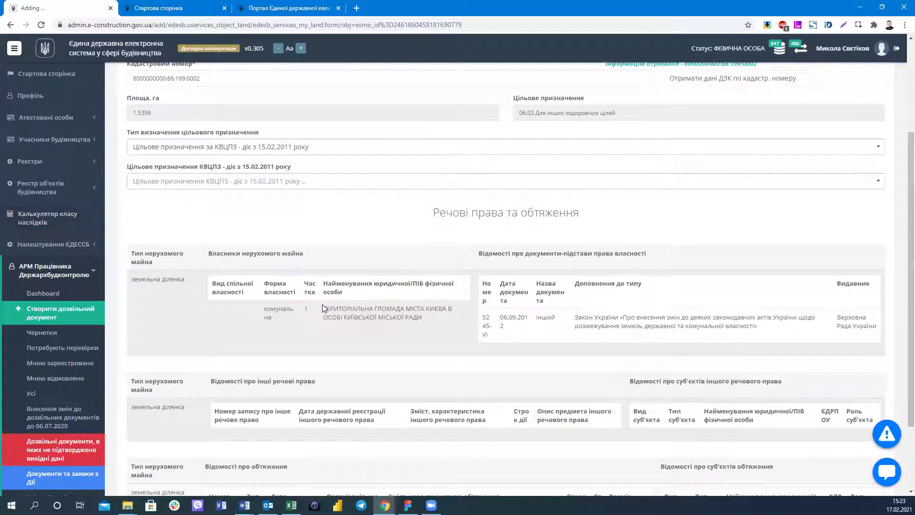
triple_click(433, 327)
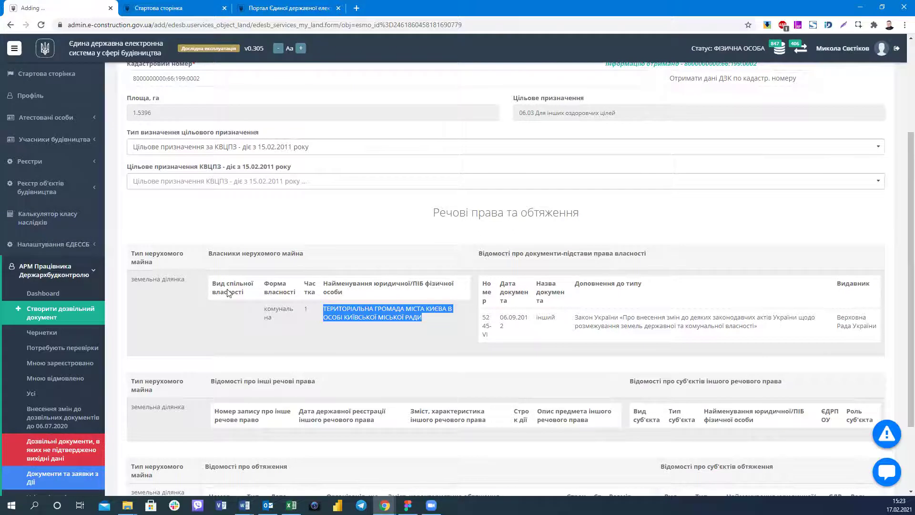
scroll(228, 292, "up", 1)
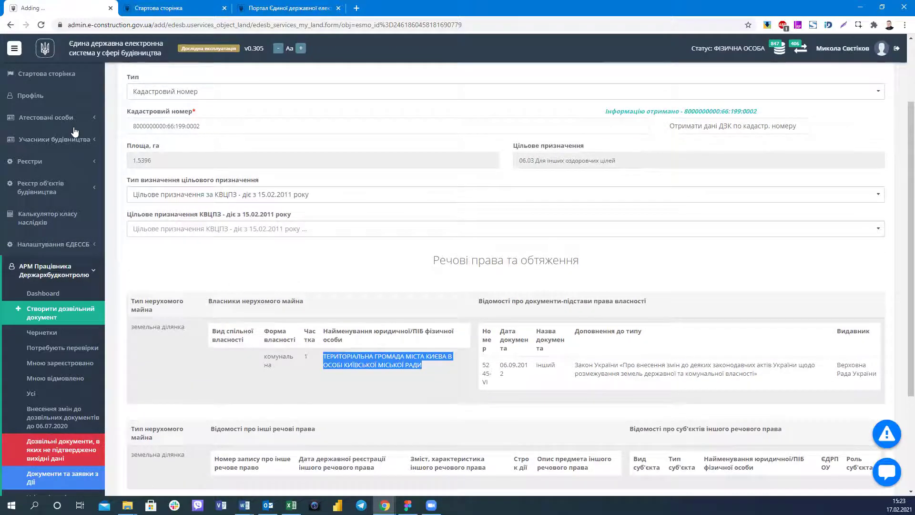
key("Tab")
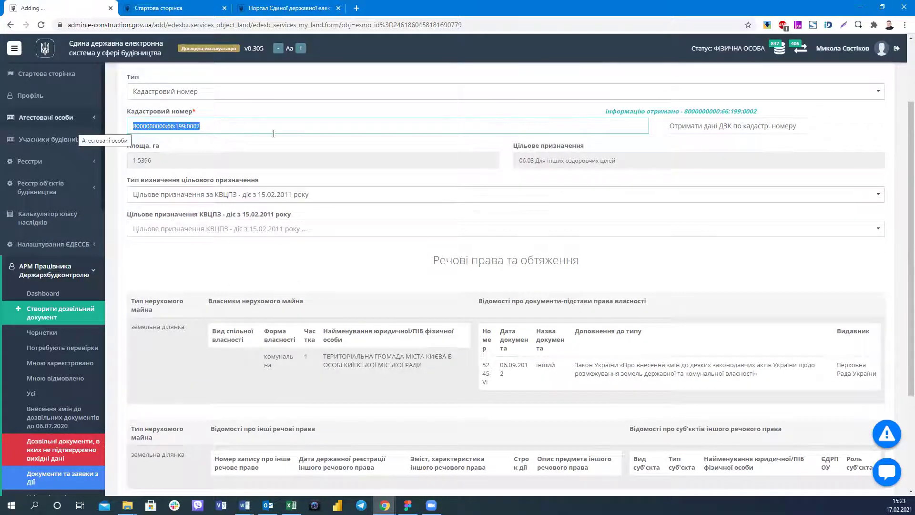
left_click(262, 143)
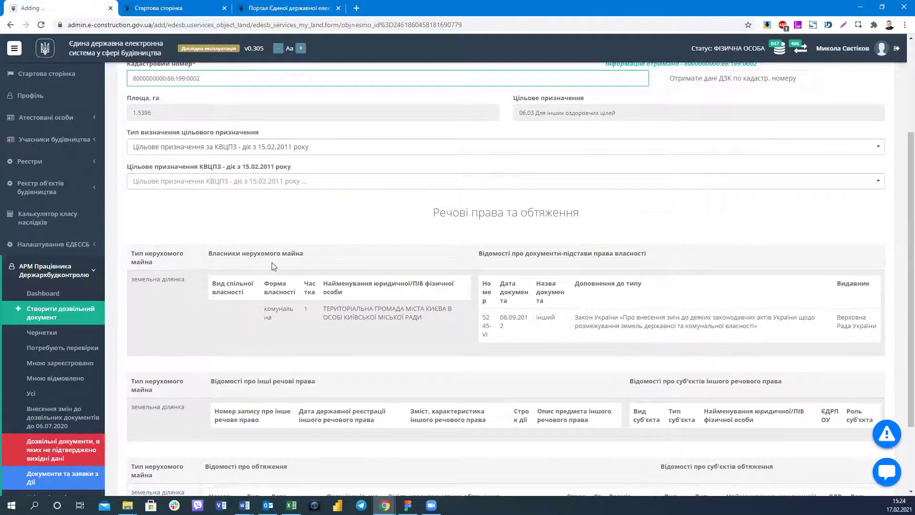
scroll(274, 266, "up", 3)
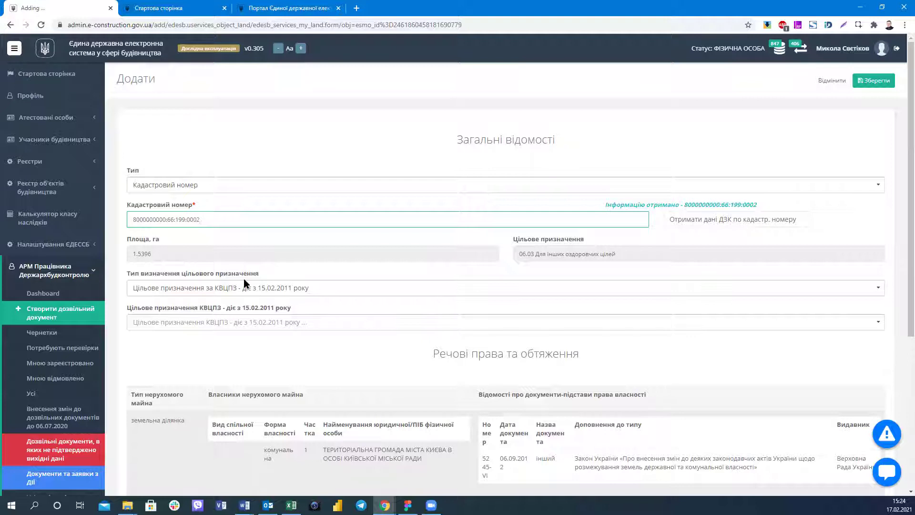
scroll(322, 260, "down", 4)
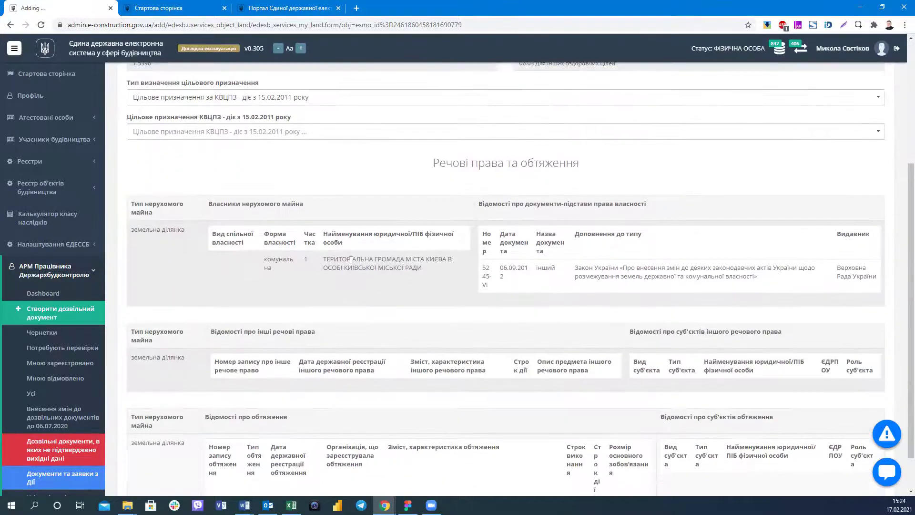
triple_click(430, 272)
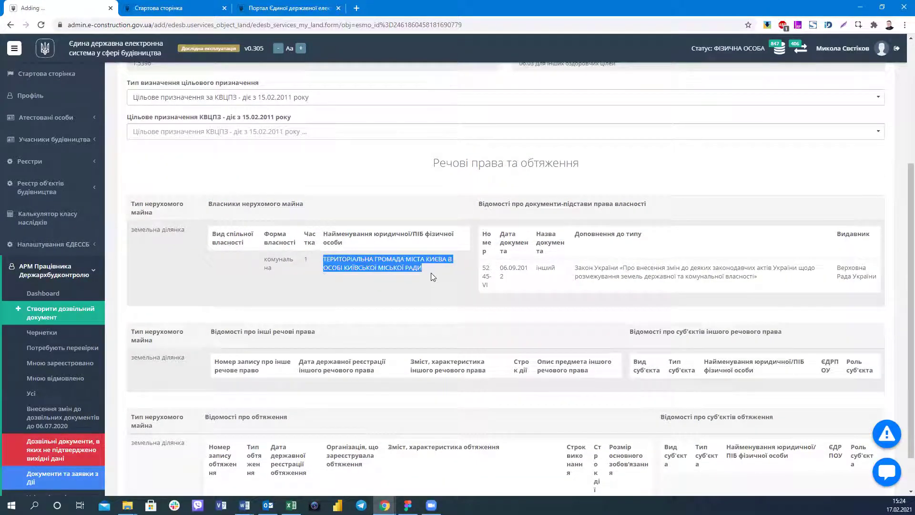
scroll(431, 273, "up", 2)
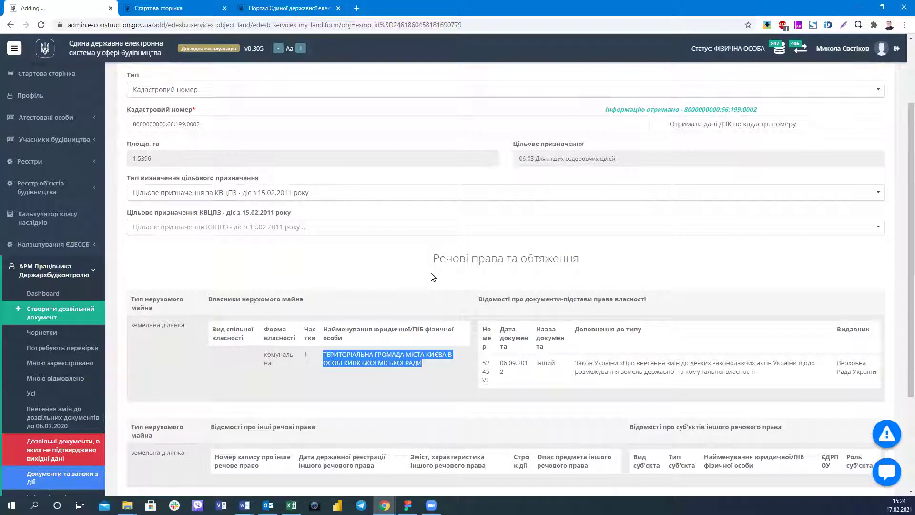
left_click_drag(338, 354, 347, 354)
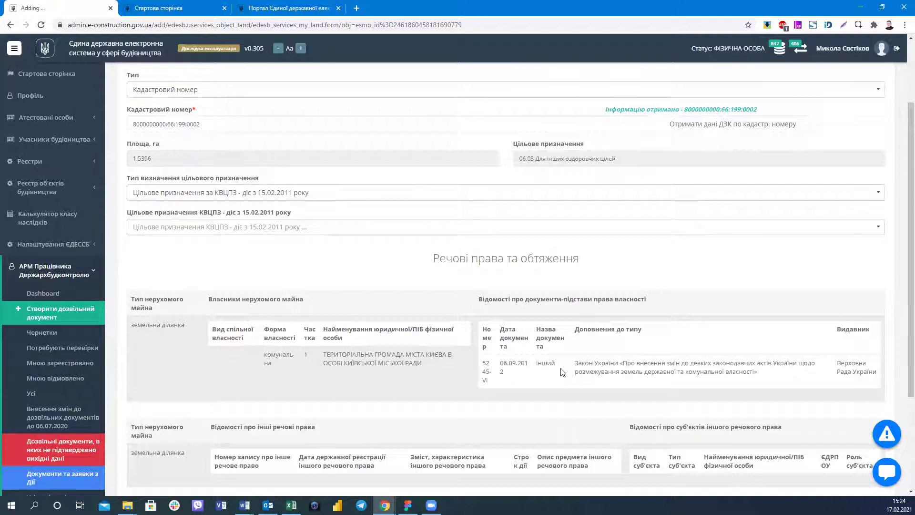
left_click(576, 362)
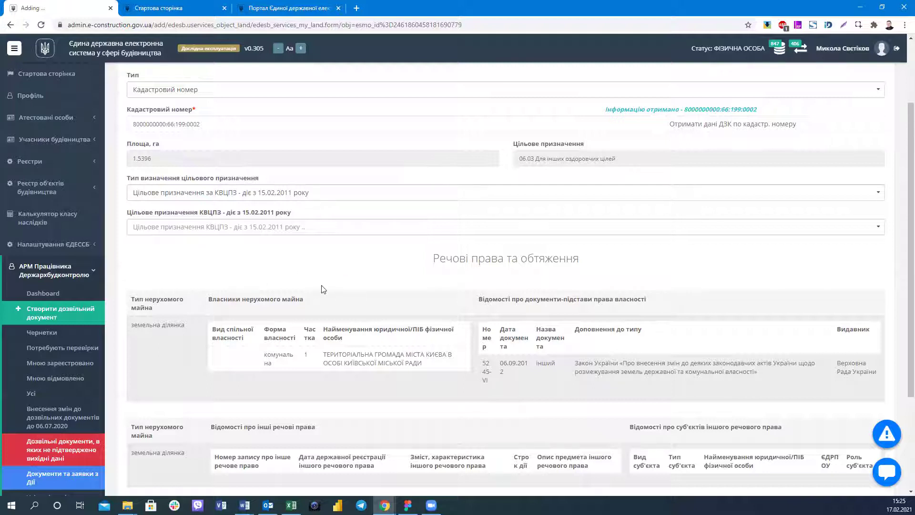
scroll(200, 220, "up", 2)
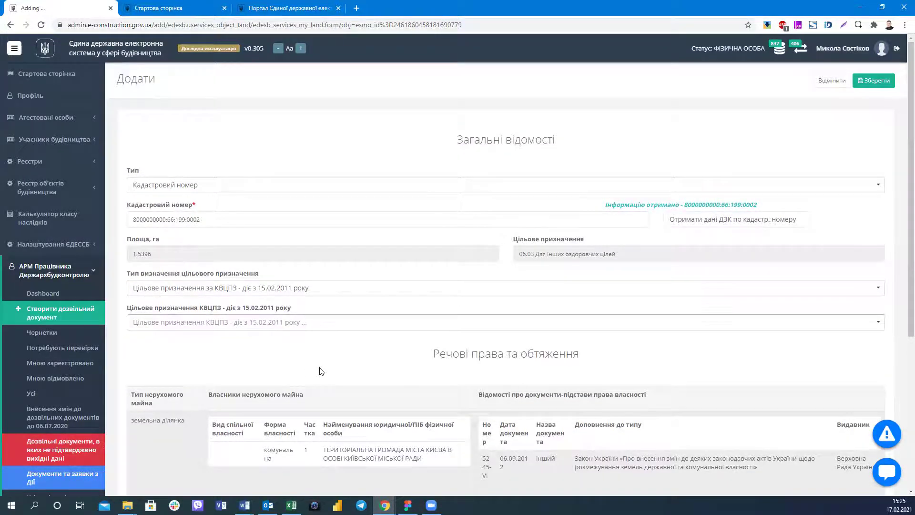
scroll(322, 371, "down", 2)
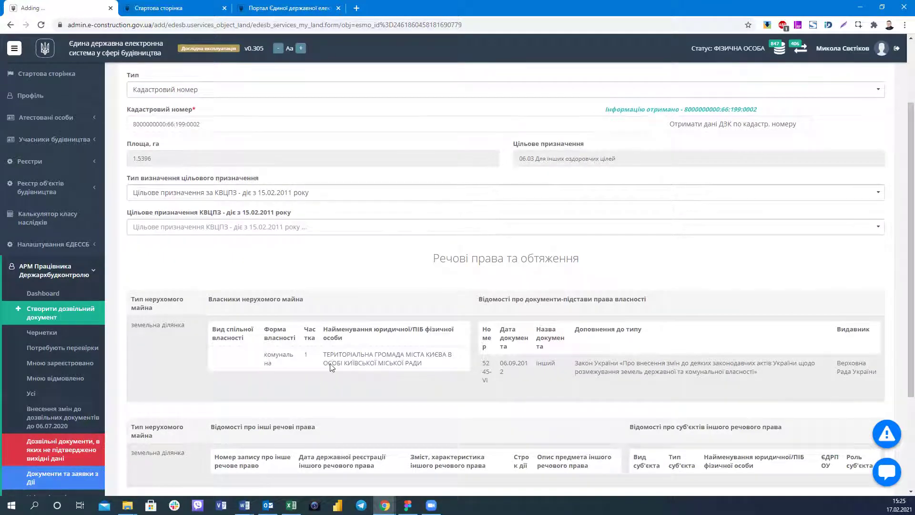
scroll(331, 366, "down", 3)
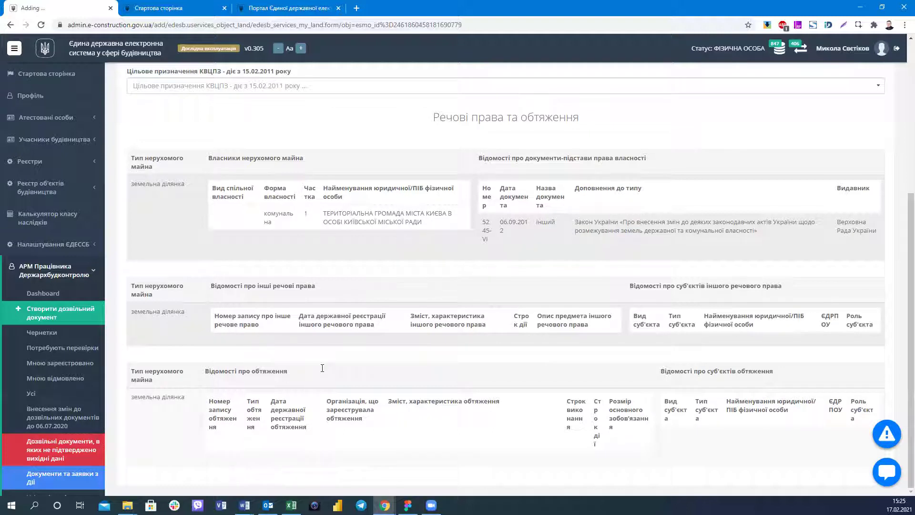
scroll(322, 368, "up", 1)
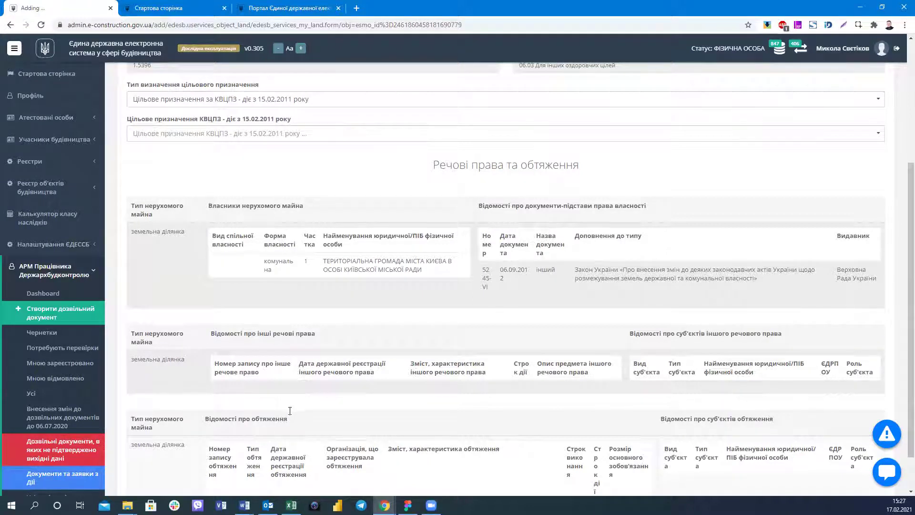
scroll(290, 408, "down", 1)
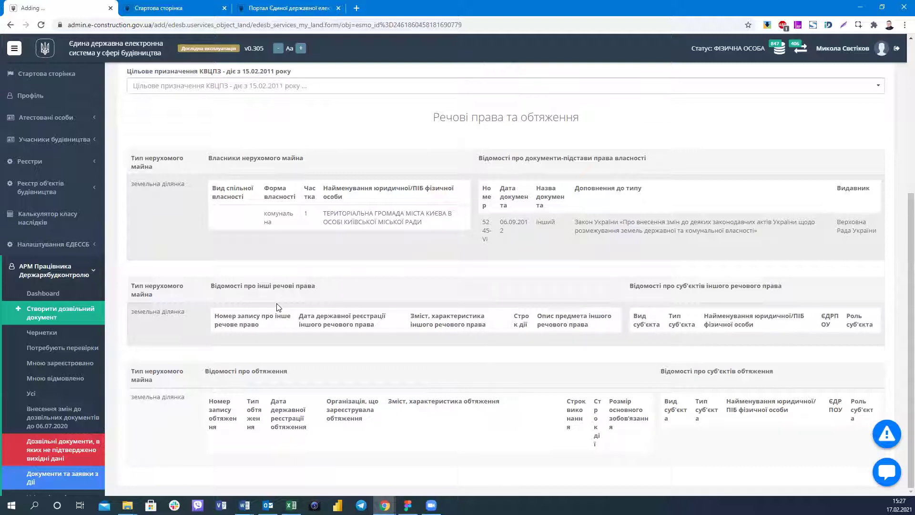
scroll(278, 307, "up", 1)
scroll(279, 307, "up", 3)
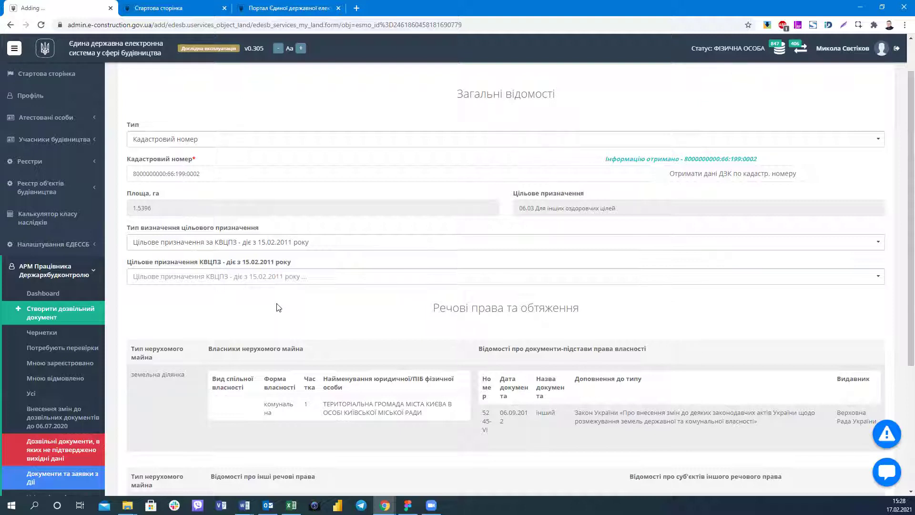
Open the Дозвільні документи NEW register from the Реєстри sidebar section.
left_click(40, 187)
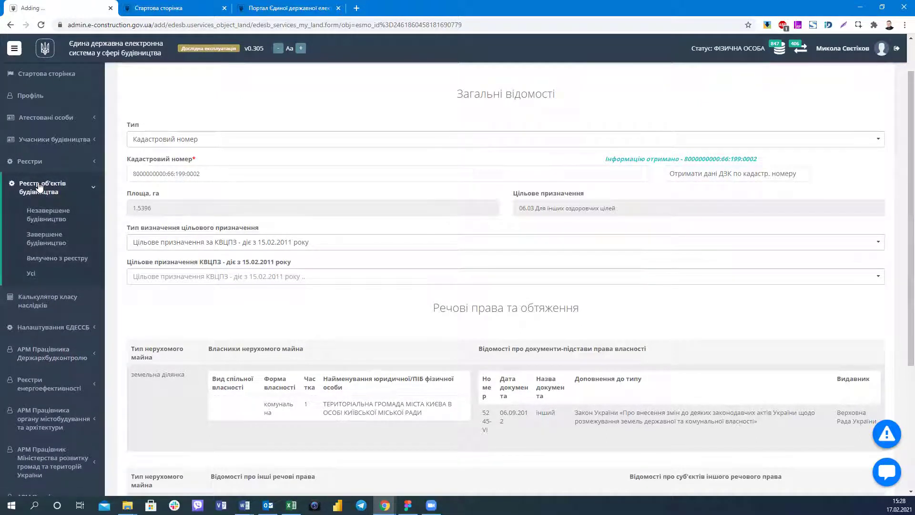
left_click(40, 187)
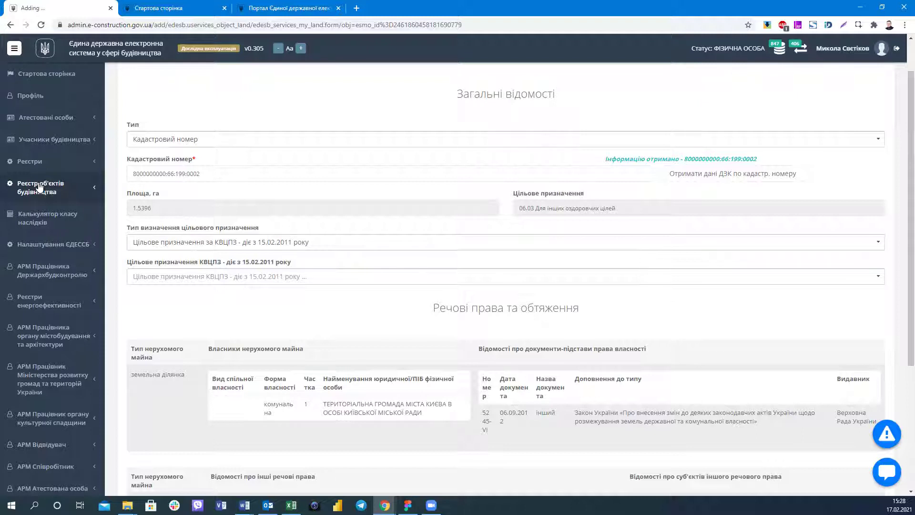
left_click(40, 186)
left_click(48, 160)
left_click(49, 196)
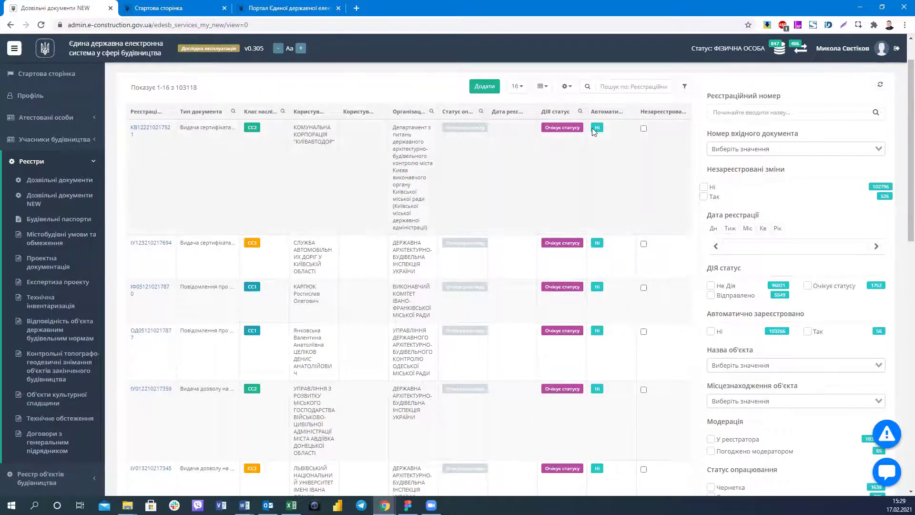
left_click(154, 127)
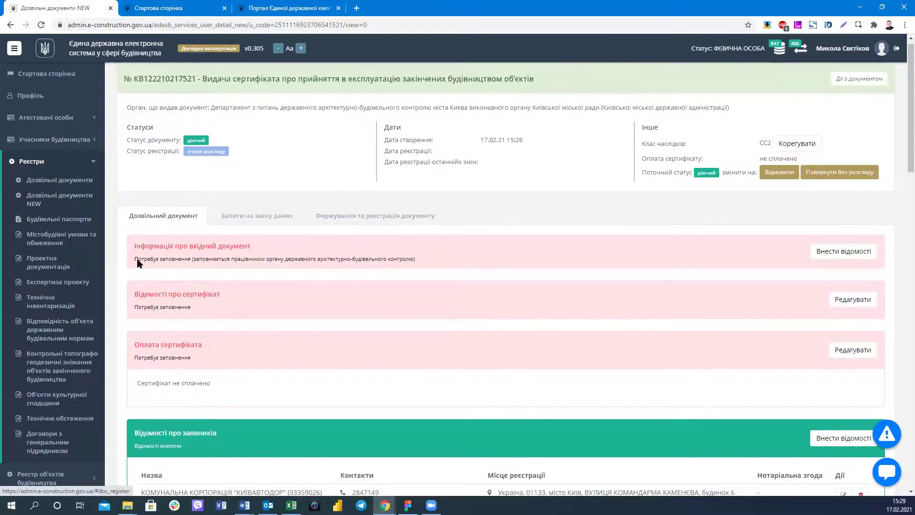
scroll(258, 257, "down", 5)
Check the applicant organisation and the record's data-change requests, then return to its details.
left_click_drag(321, 255, 141, 254)
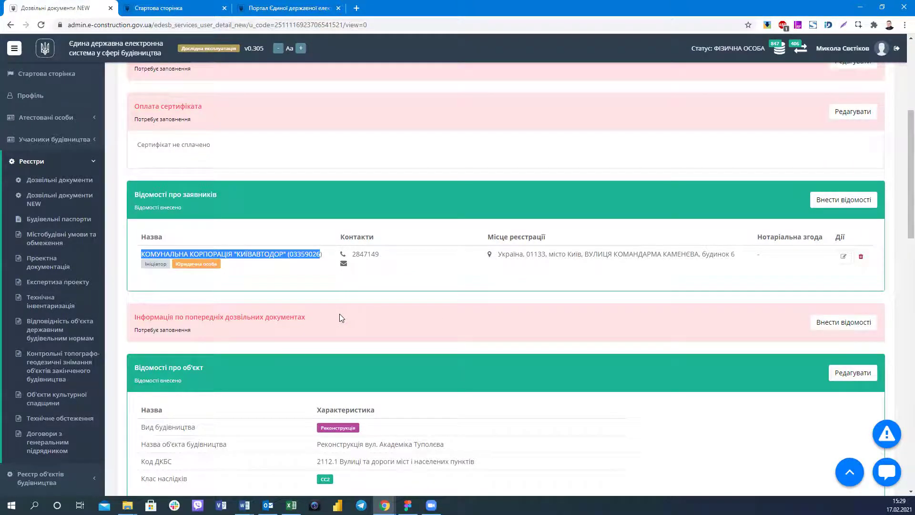
scroll(547, 222, "down", 15)
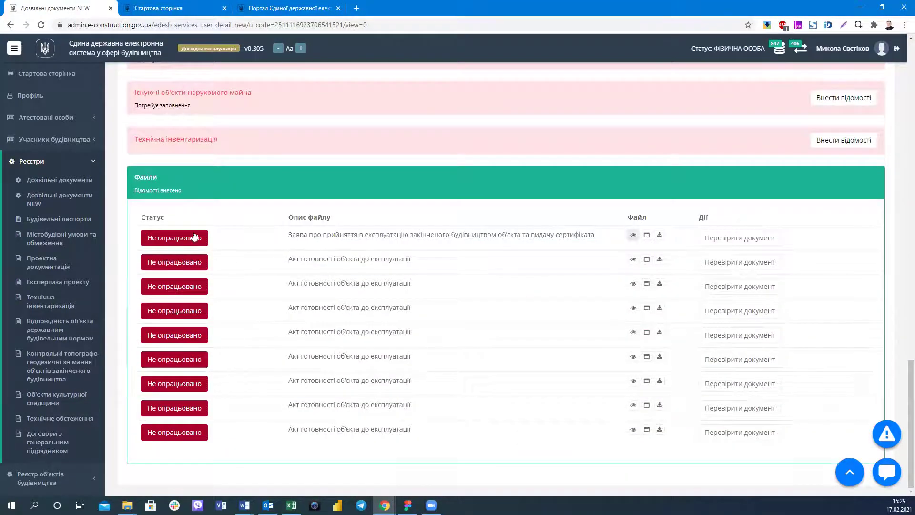
scroll(211, 245, "up", 10)
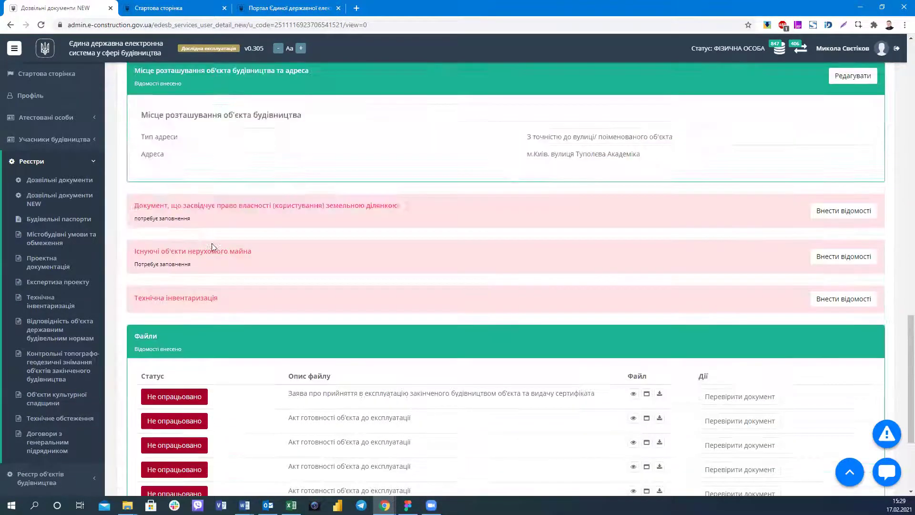
scroll(213, 248, "up", 10)
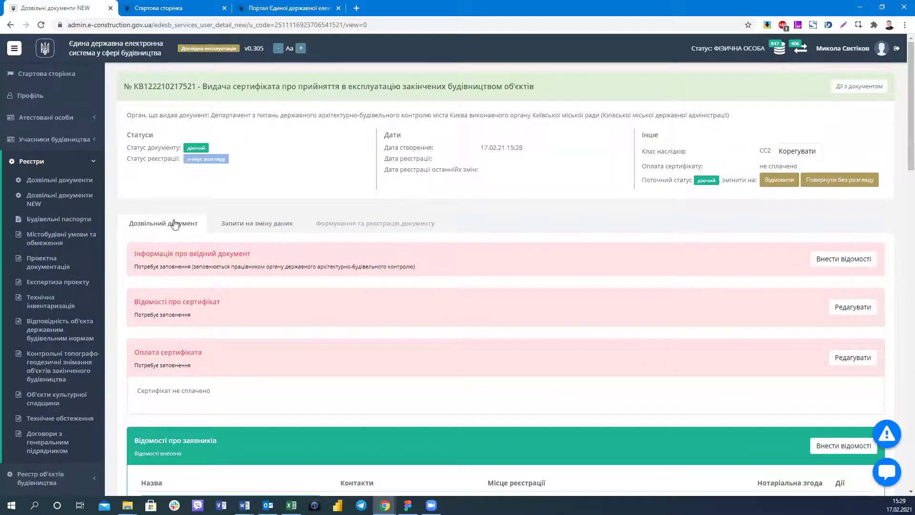
left_click(257, 223)
key("alt+Left")
Preview and download the attached commissioning application 0_2021_01_17_15_28_11.pdf.
scroll(404, 264, "down", 12)
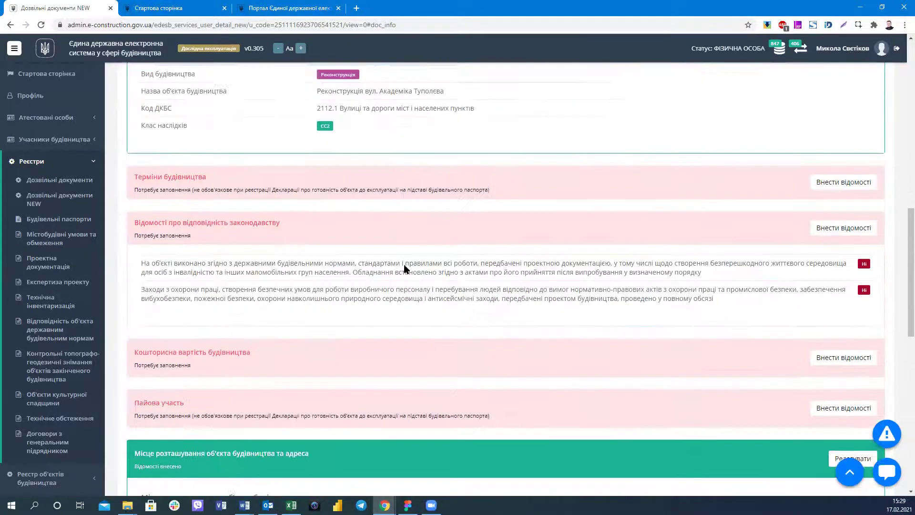
scroll(404, 269, "down", 3)
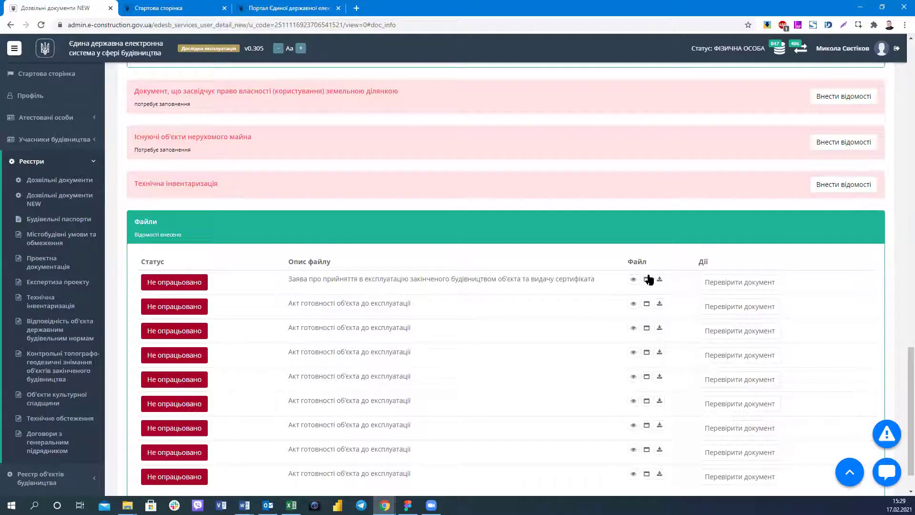
left_click(633, 279)
left_click(660, 279)
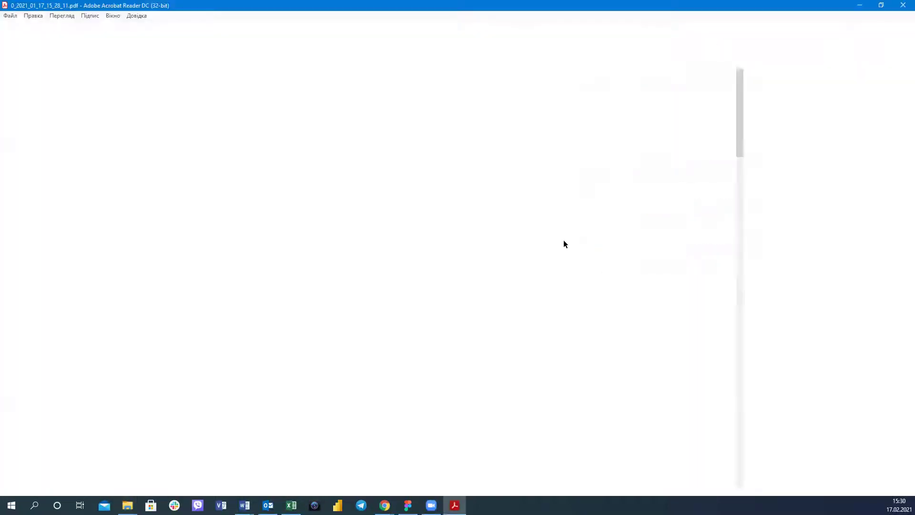
Read through the PDF's КИЇВАВТОДОР customer details and object section, selecting then clearing the Замовники text.
scroll(420, 254, "down", 5)
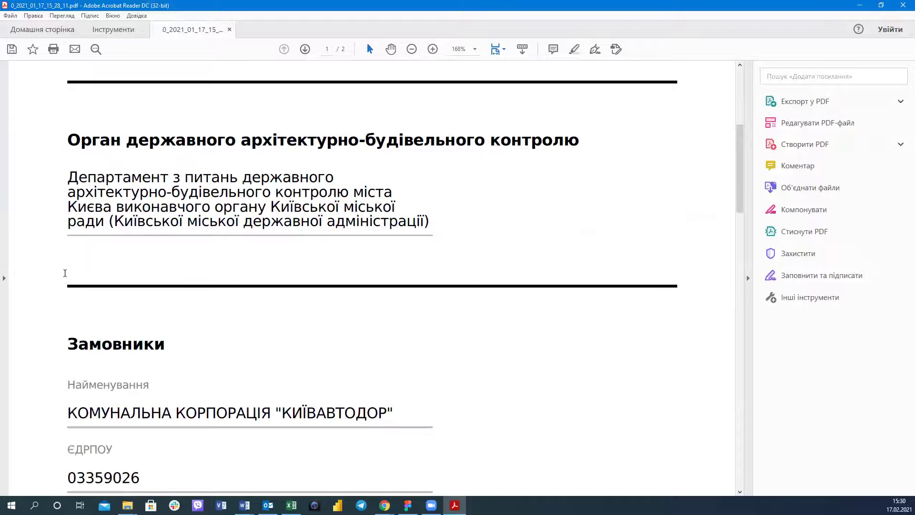
scroll(56, 270, "down", 3)
left_click_drag(56, 271, 498, 279)
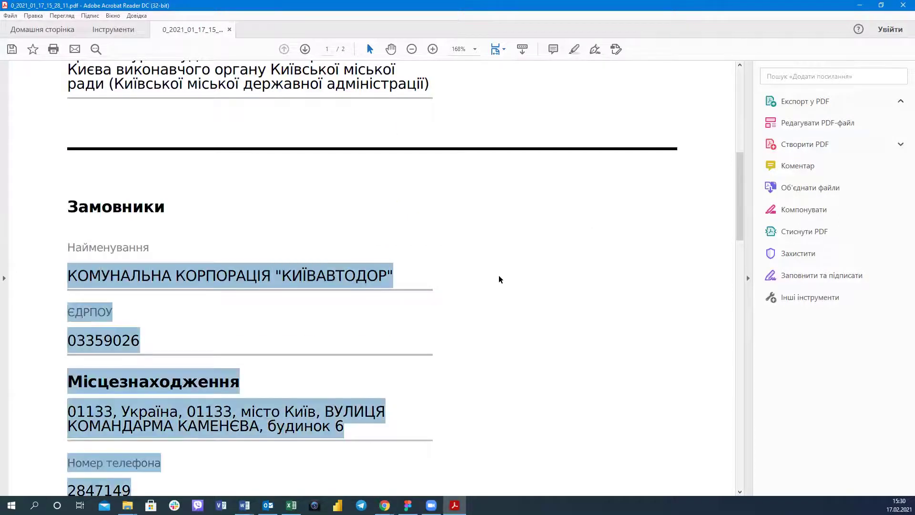
scroll(500, 279, "down", 2)
scroll(147, 255, "down", 5)
scroll(147, 255, "up", 3)
left_click(151, 255)
scroll(151, 255, "down", 2)
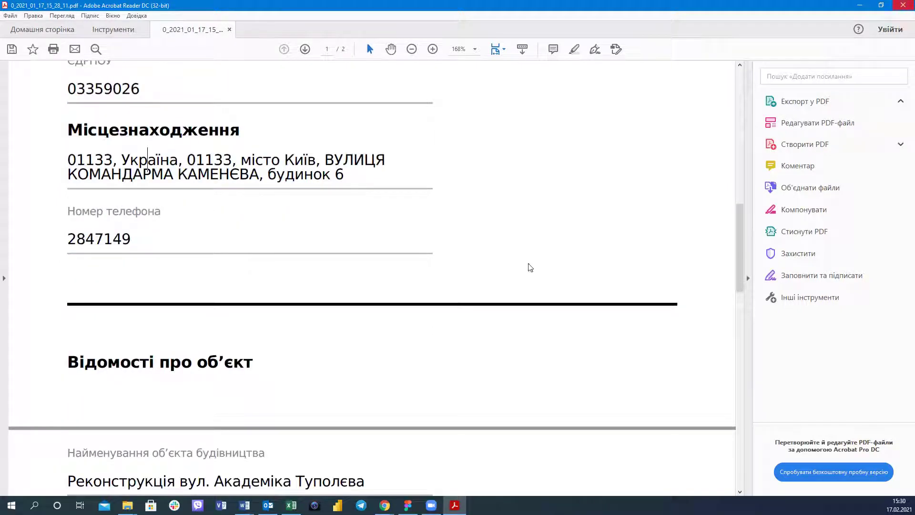
Begin closing the application PDF in Acrobat, answering the save-changes prompt.
left_click(902, 5)
left_click(551, 272)
key("Return")
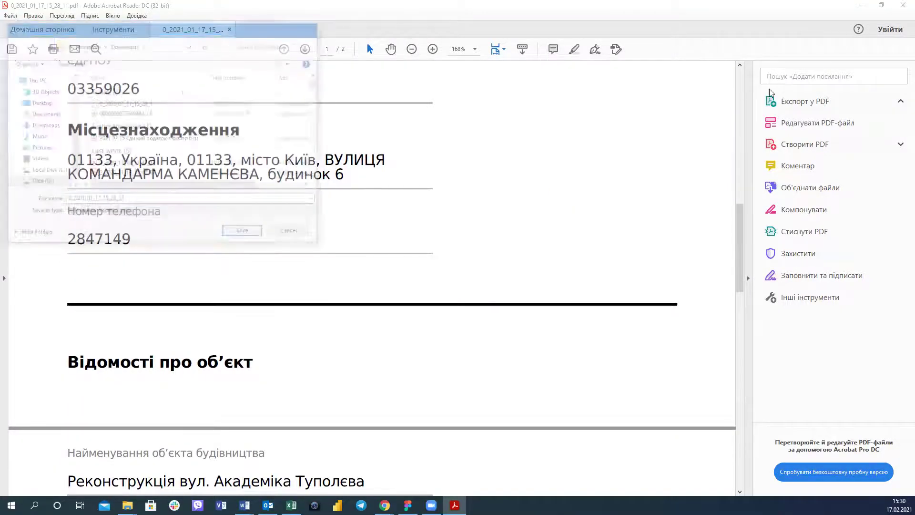
Close Acrobat without saving and exit the preview back to the application's Файли list.
left_click(511, 273)
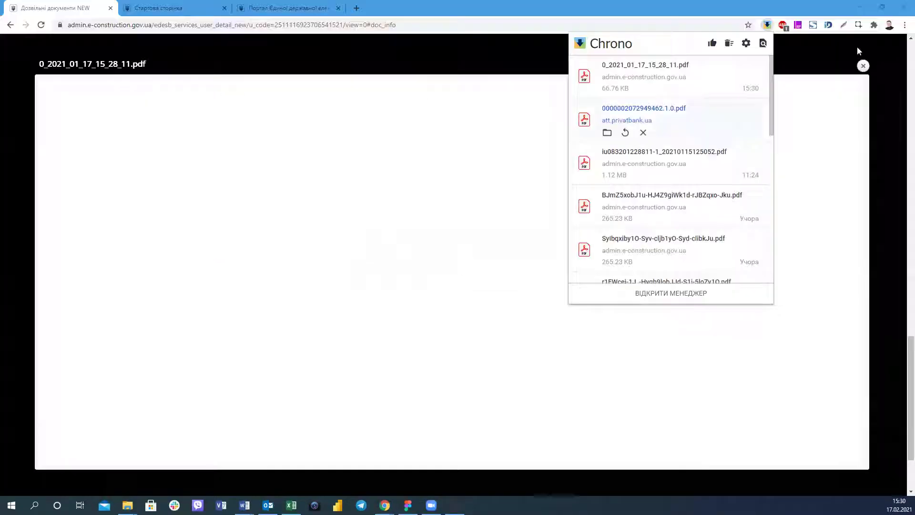
left_click(864, 67)
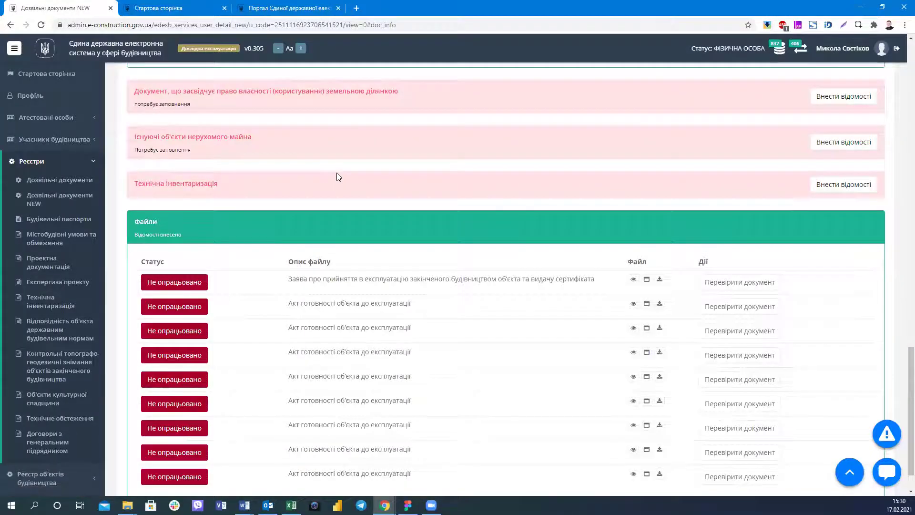
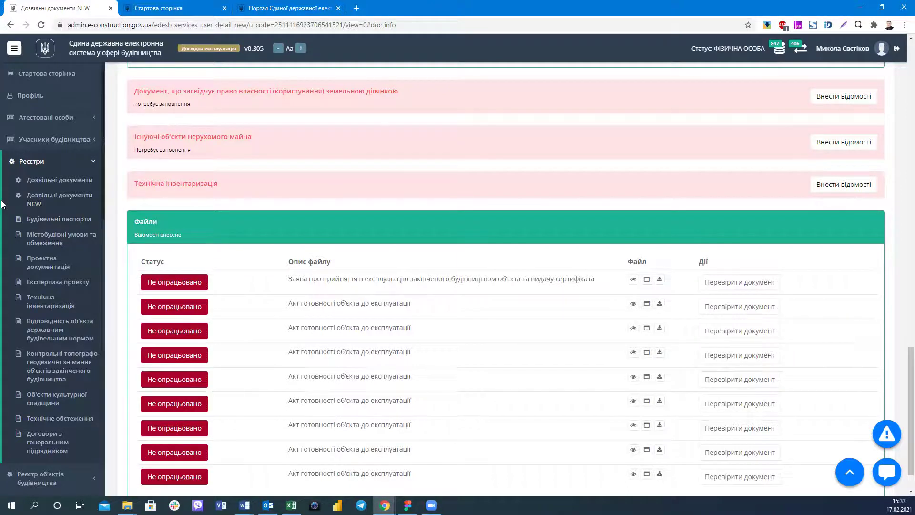
Open the Дозвільні документи list of 103120 permit records from the Реєстри sidebar.
left_click(56, 179)
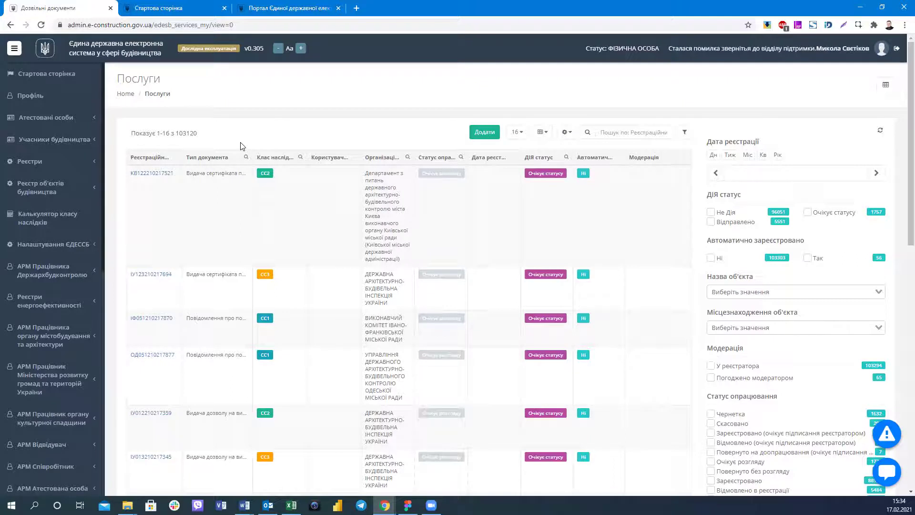
Scroll through the permit list and its filters, ending on the 328-record Дія services list.
scroll(788, 165, "down", 6)
scroll(788, 165, "up", 6)
scroll(159, 234, "down", 1)
scroll(160, 233, "down", 1)
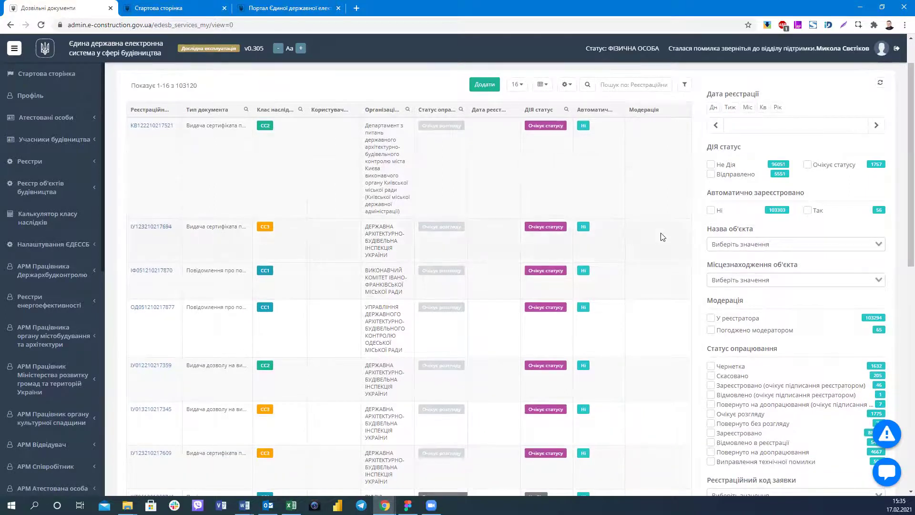
scroll(726, 280, "down", 6)
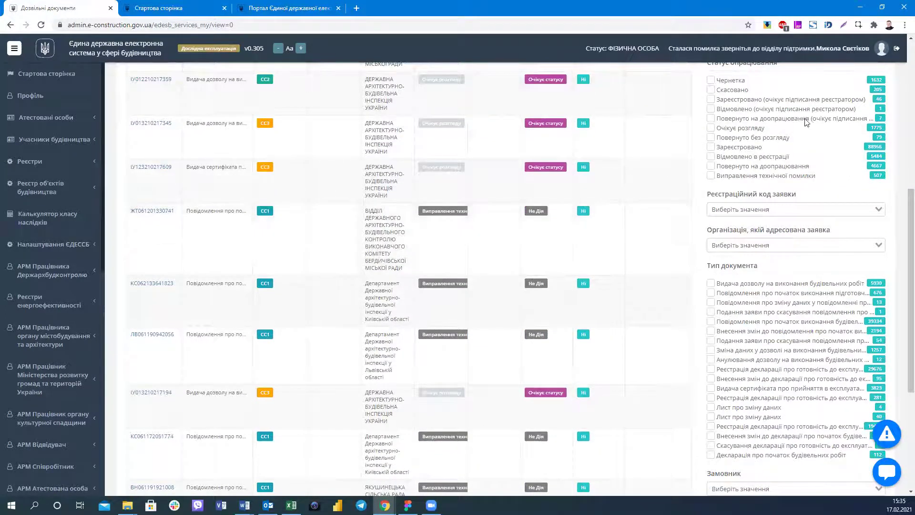
scroll(804, 121, "up", 7)
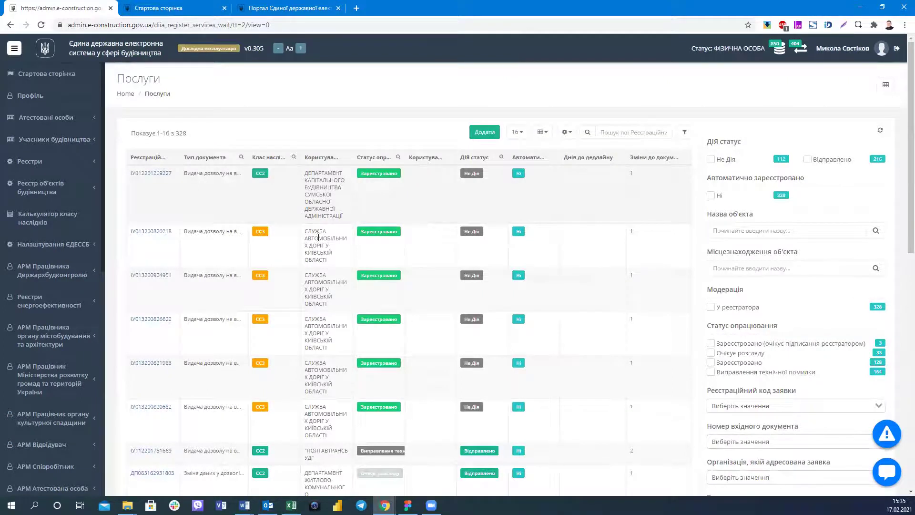
left_click(151, 319)
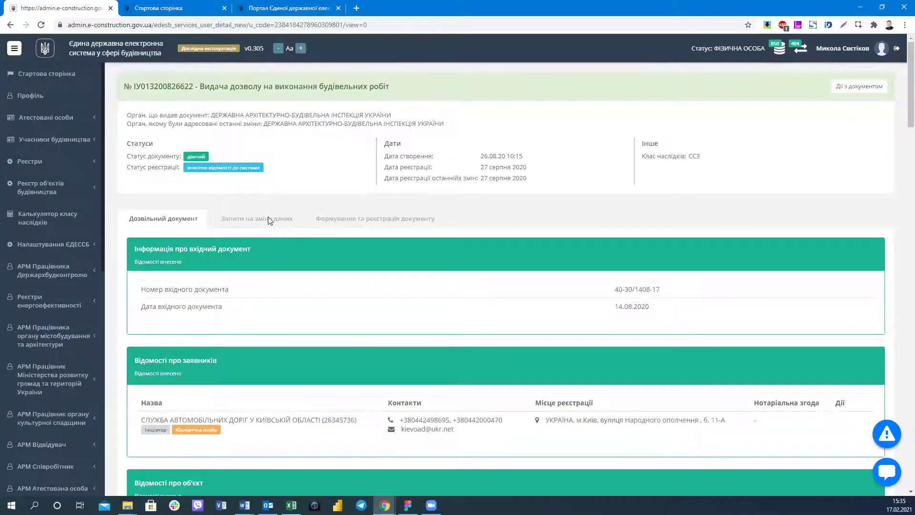
left_click(268, 219)
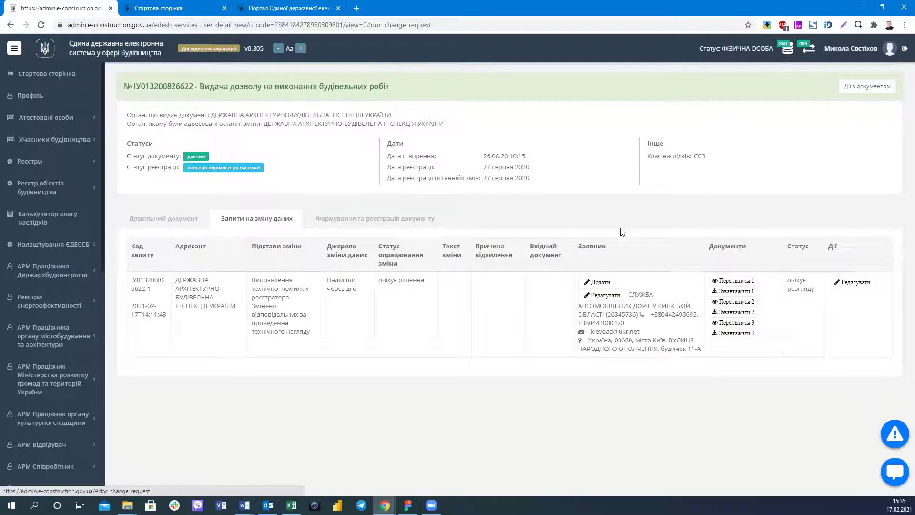
left_click(162, 231)
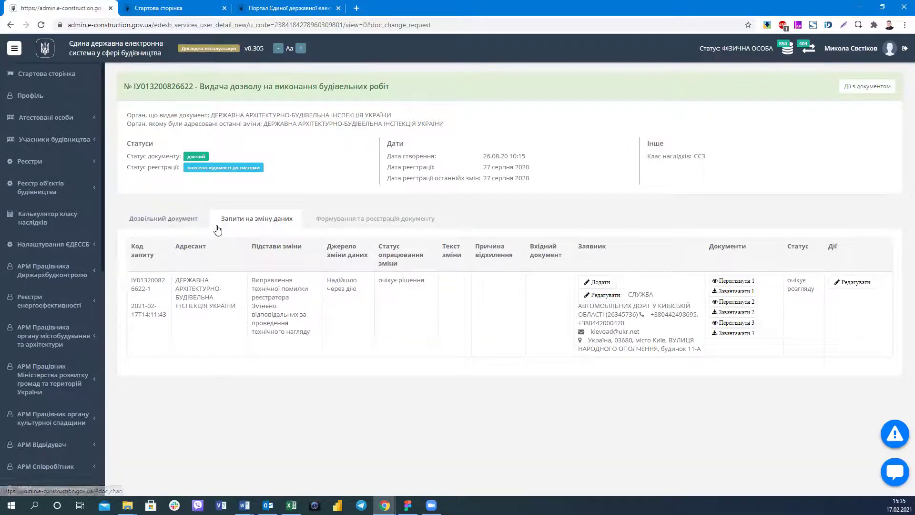
left_click(199, 220)
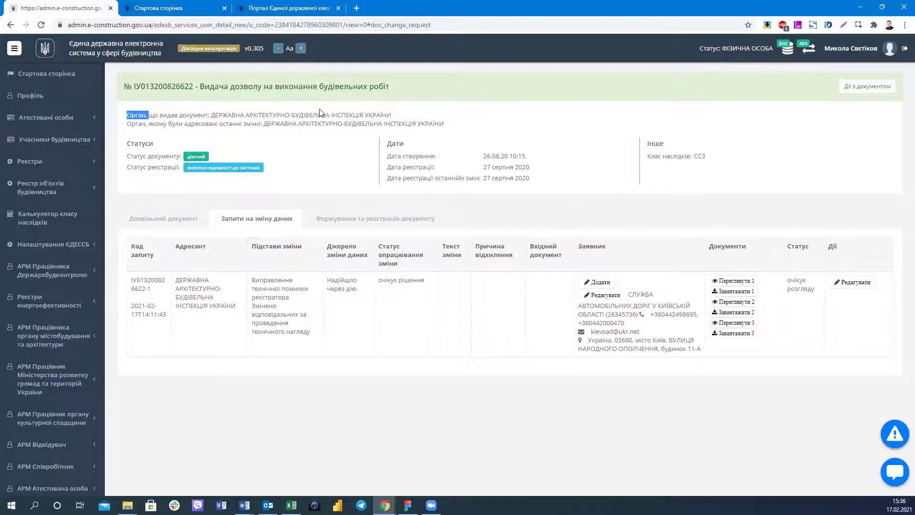
left_click_drag(427, 117, 453, 130)
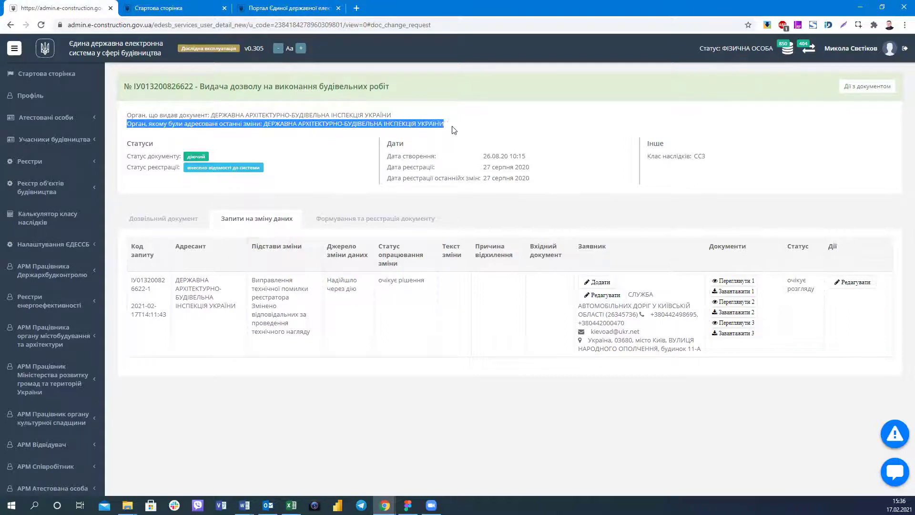
left_click(386, 137)
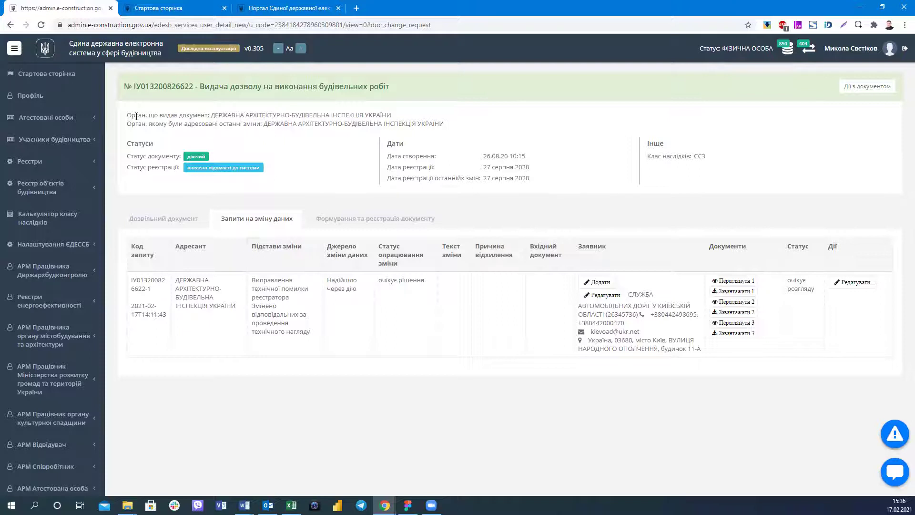
left_click_drag(127, 115, 425, 121)
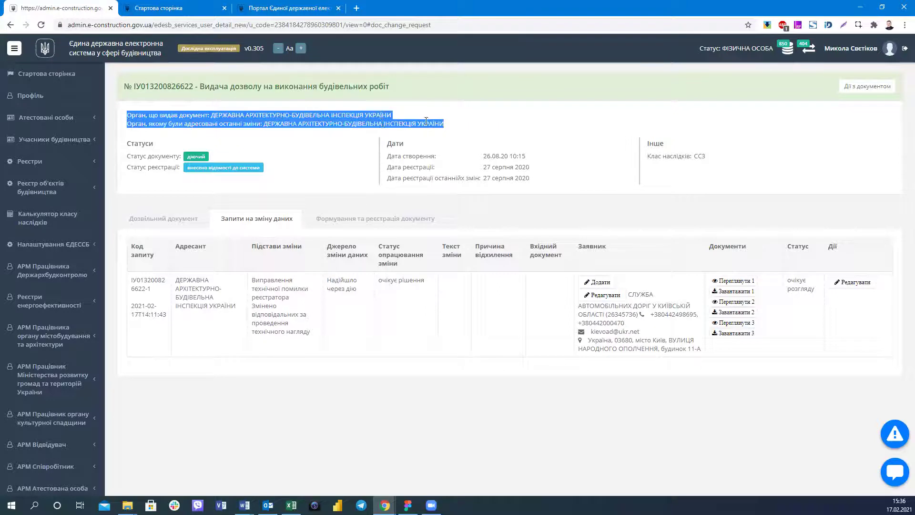
left_click(392, 115)
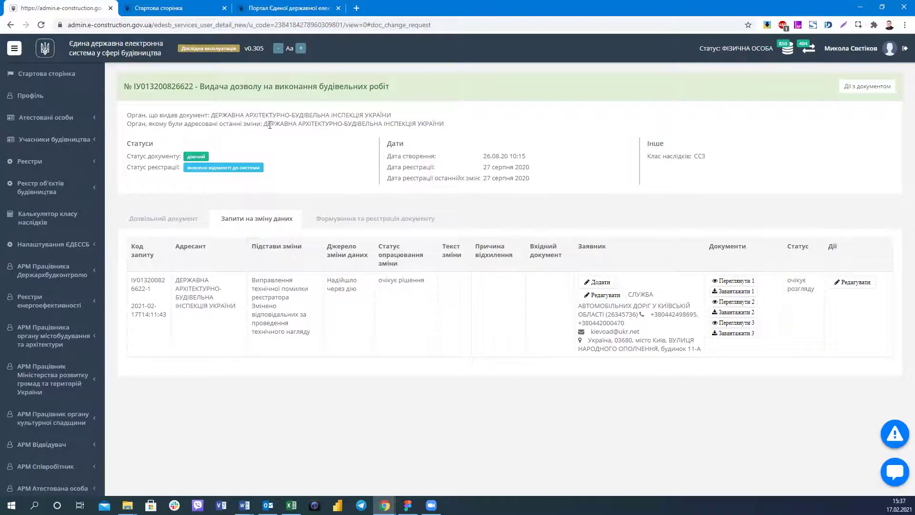
left_click_drag(263, 124, 312, 123)
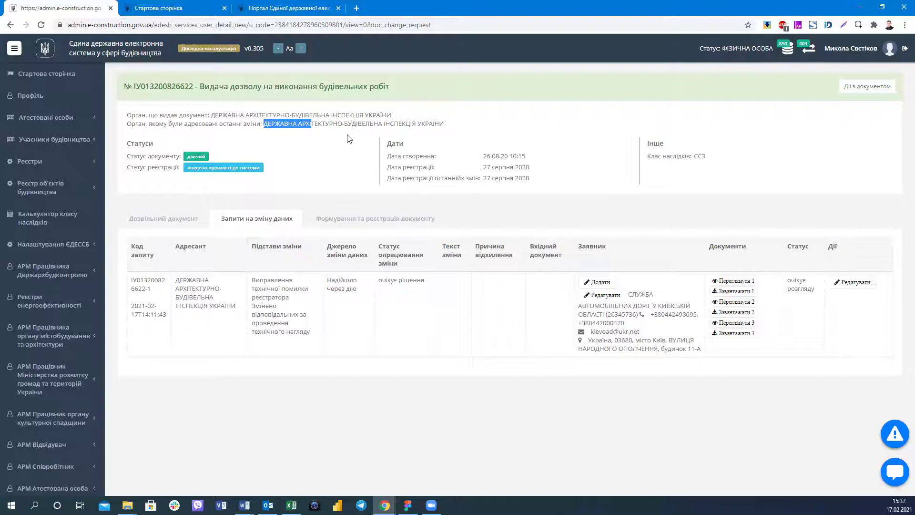
left_click(164, 119)
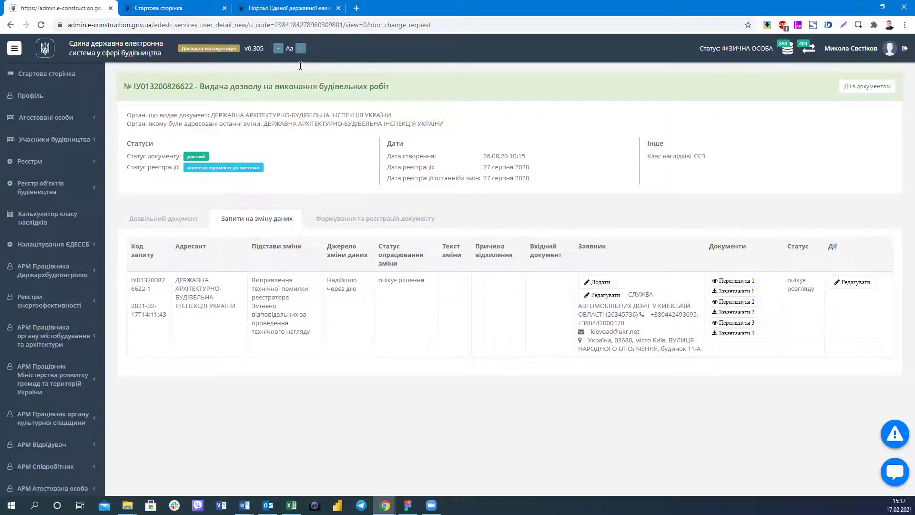
left_click_drag(425, 125, 235, 121)
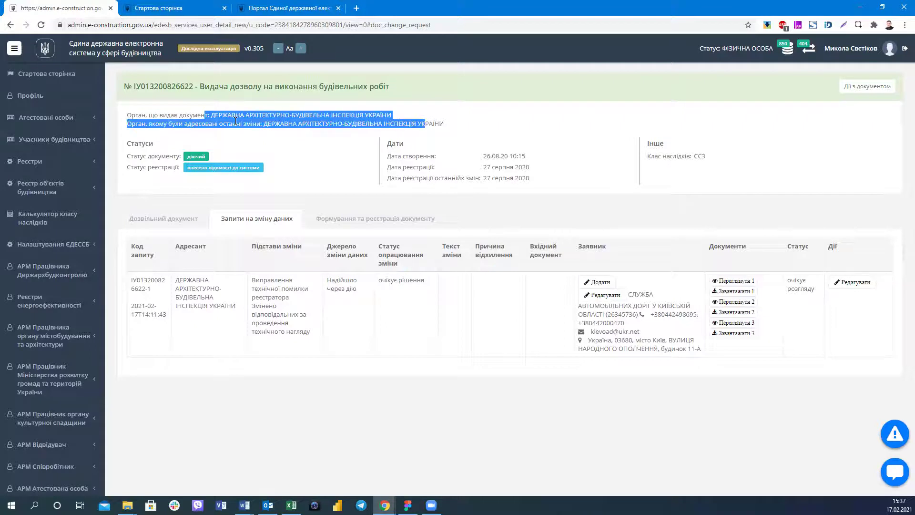
left_click(235, 121)
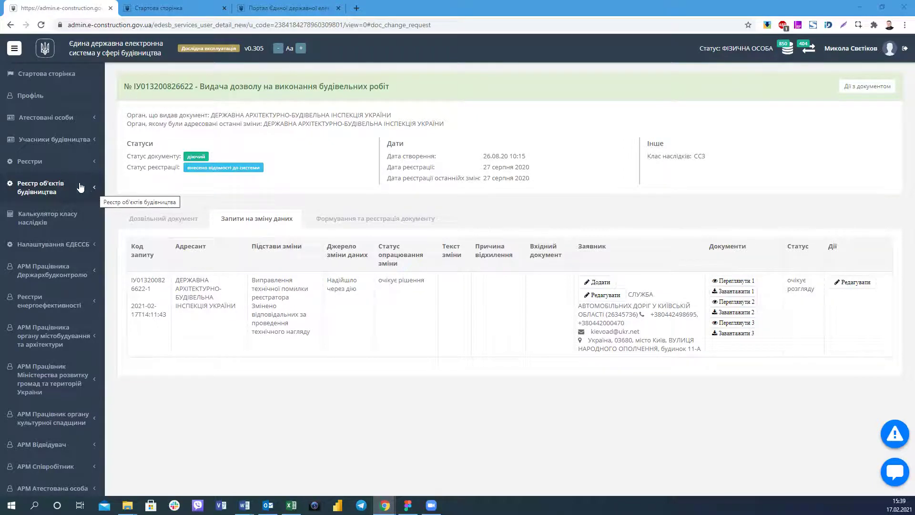
Expand Реєстри and open the Дозвільні документи NEW list of 103126 records.
left_click(85, 164)
left_click(72, 197)
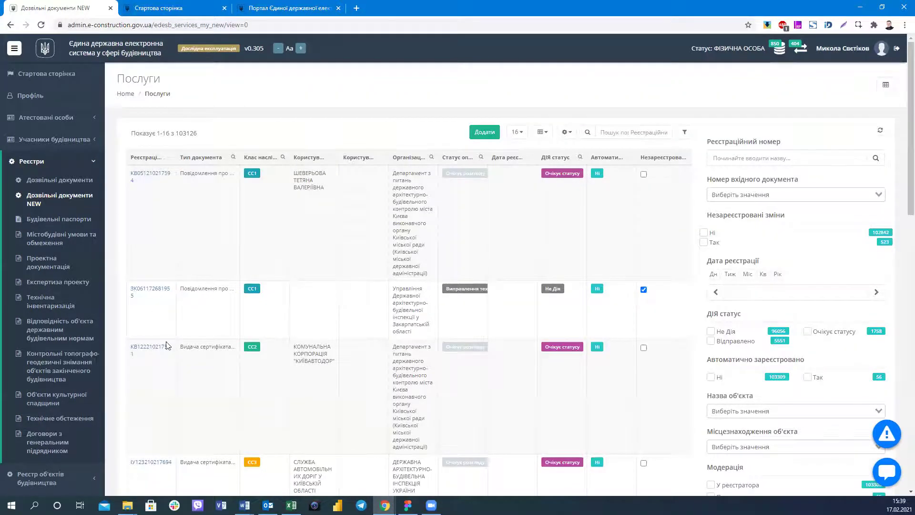
left_click(157, 351)
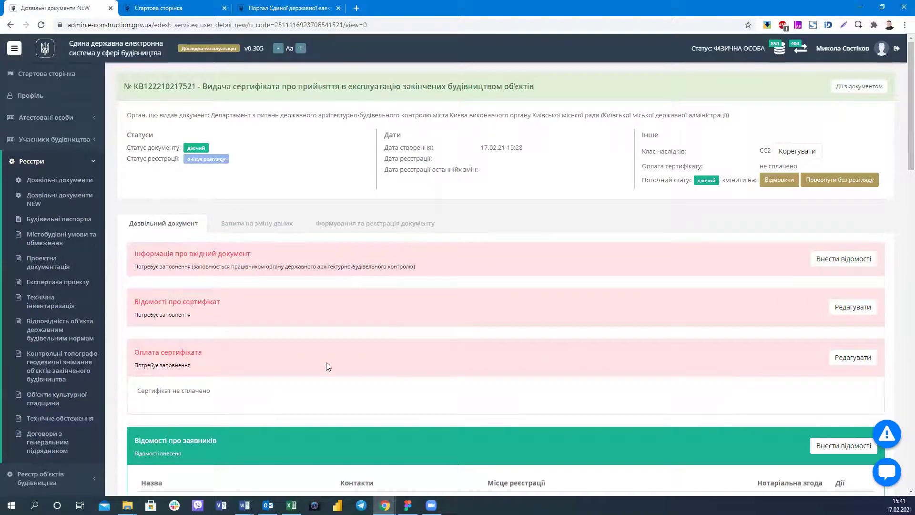
scroll(304, 358, "down", 6)
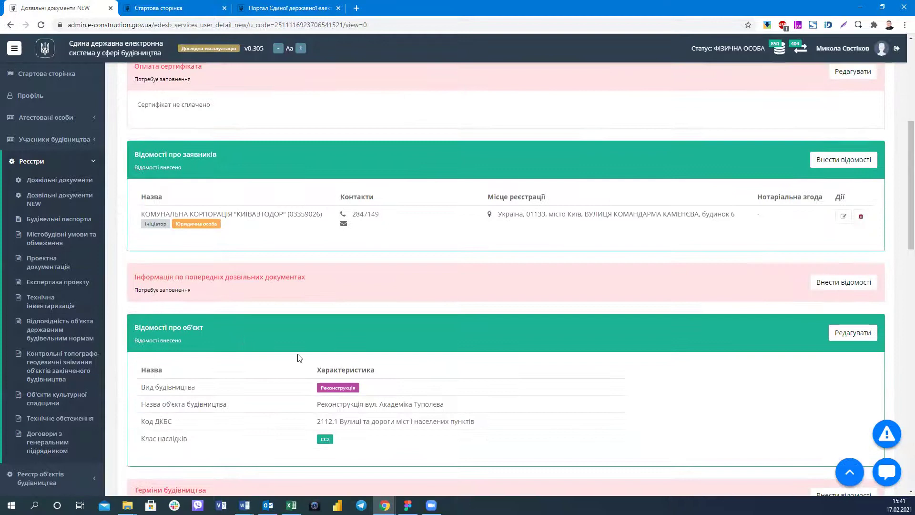
scroll(185, 323, "down", 1)
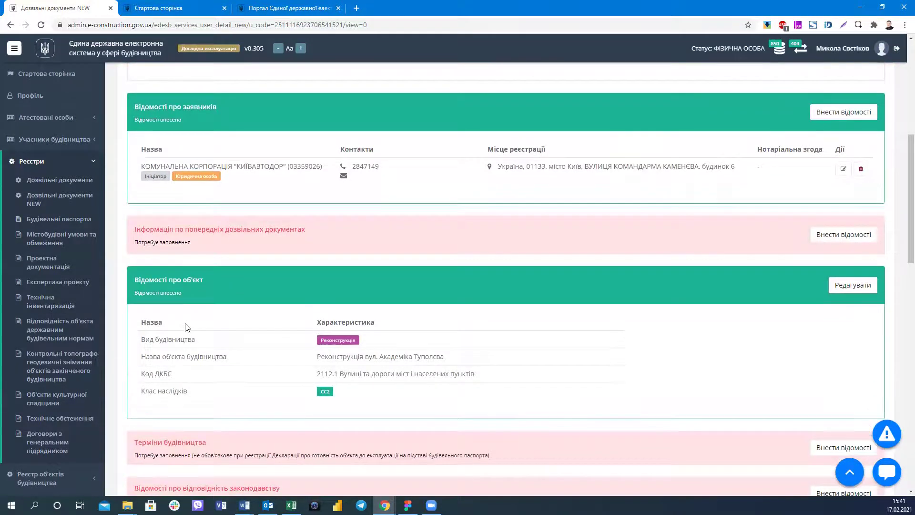
scroll(186, 326, "down", 3)
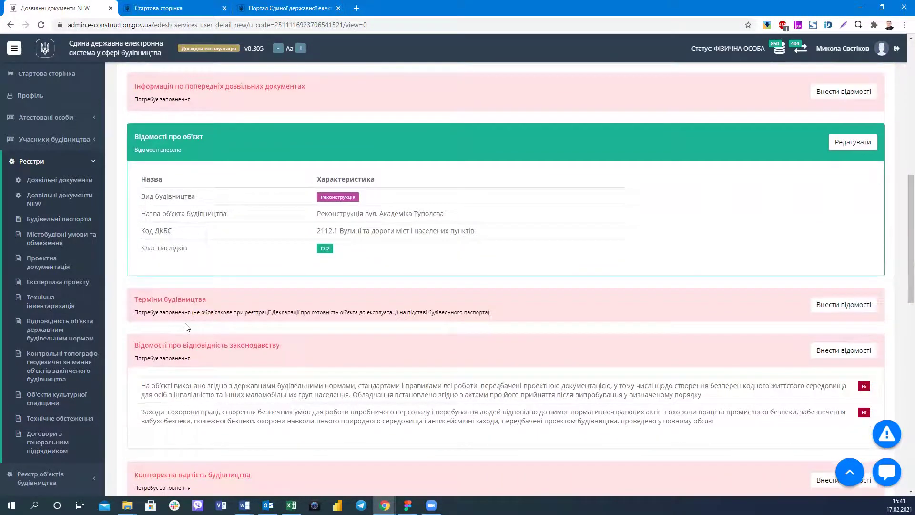
scroll(187, 326, "down", 5)
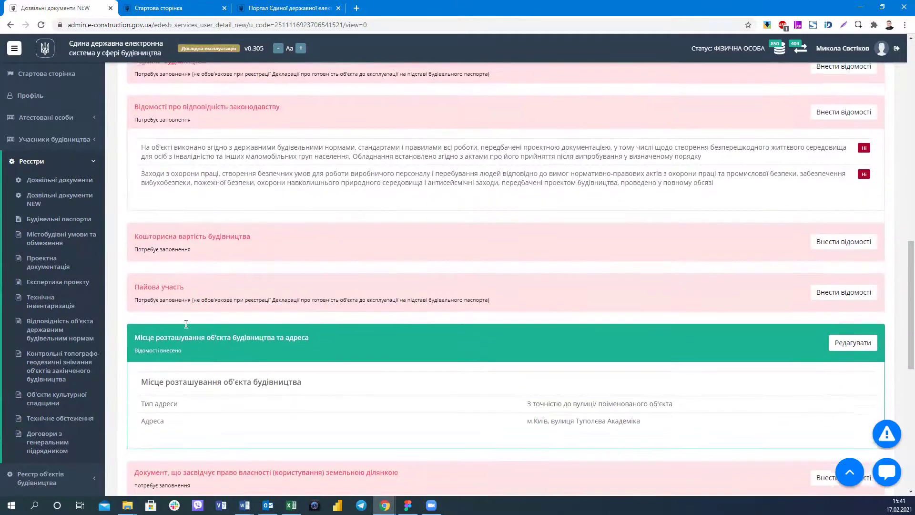
scroll(186, 324, "down", 4)
scroll(185, 323, "up", 4)
scroll(185, 326, "up", 7)
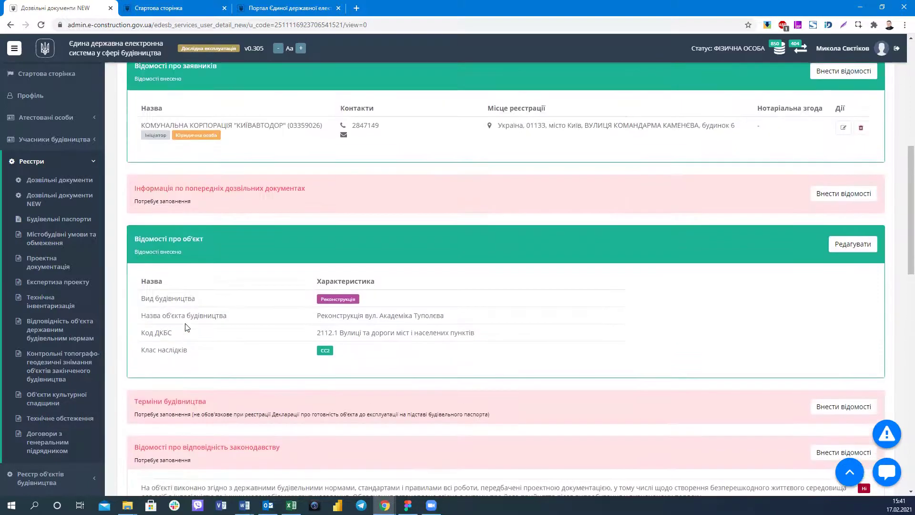
scroll(187, 327, "up", 6)
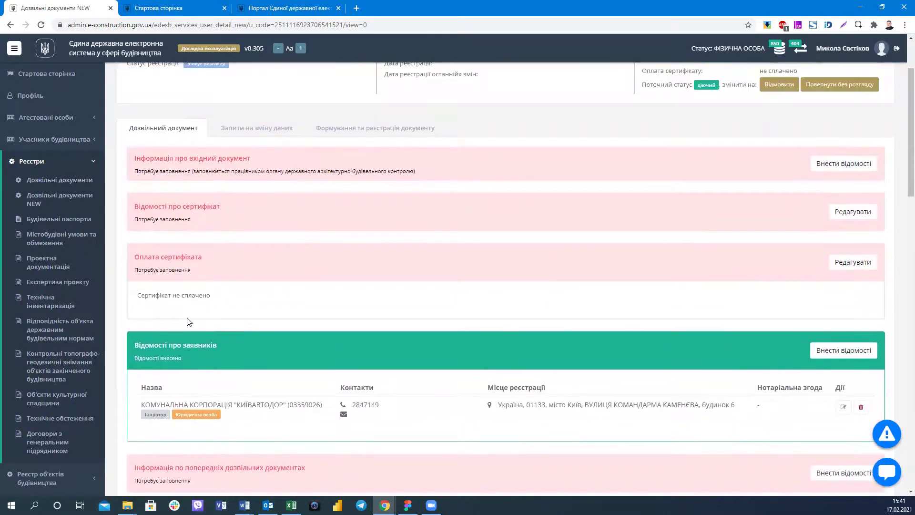
scroll(188, 322, "up", 2)
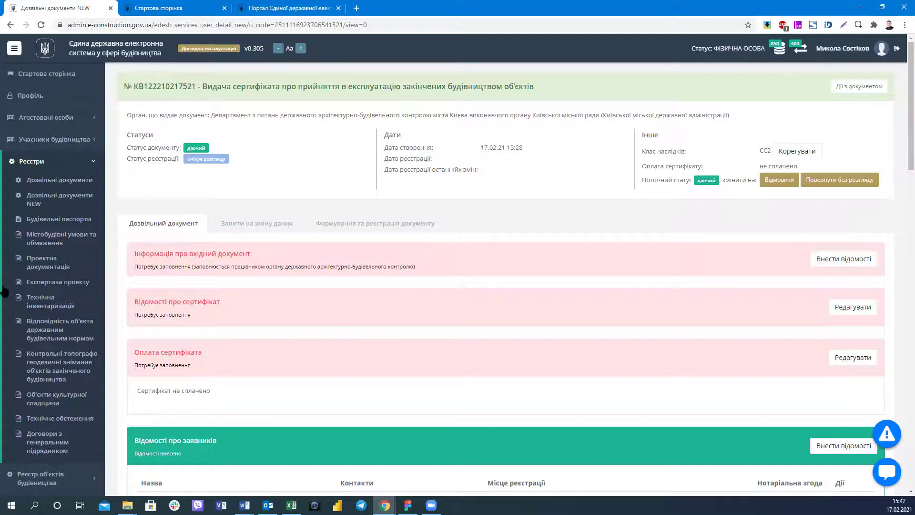
scroll(4, 291, "down", 5)
scroll(253, 312, "down", 10)
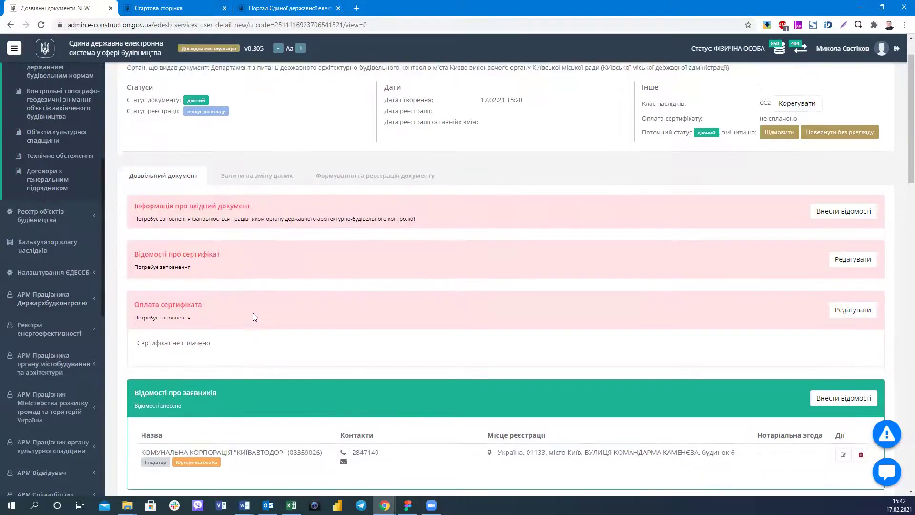
scroll(249, 321, "down", 4)
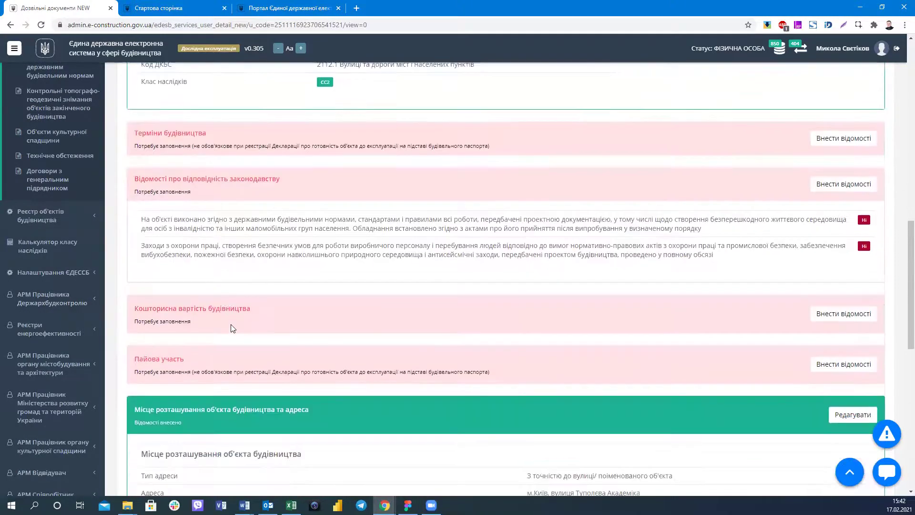
scroll(328, 382, "up", 15)
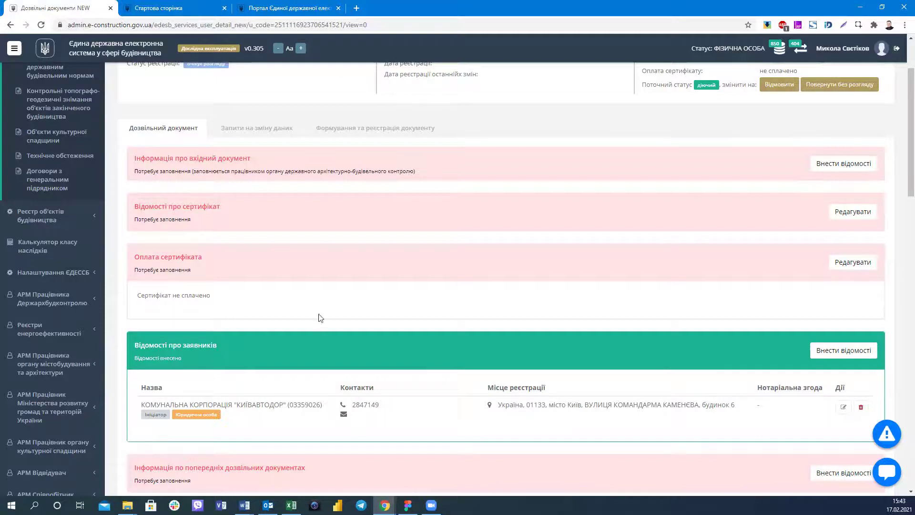
scroll(328, 309, "down", 2)
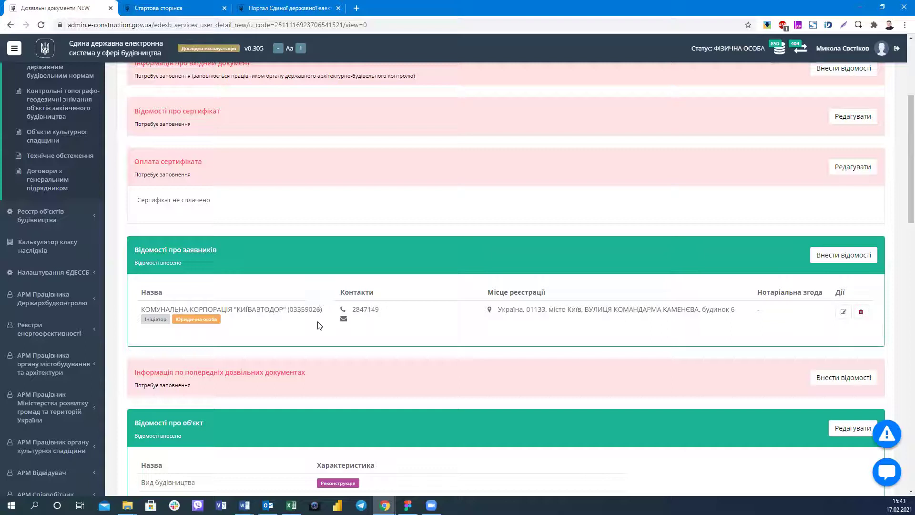
scroll(319, 318, "down", 2)
scroll(320, 310, "down", 10)
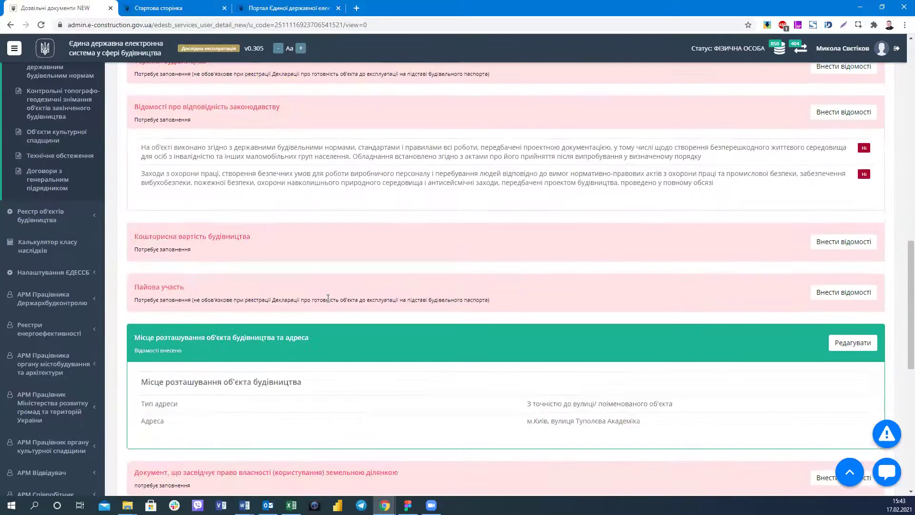
scroll(327, 300, "down", 3)
scroll(327, 300, "down", 2)
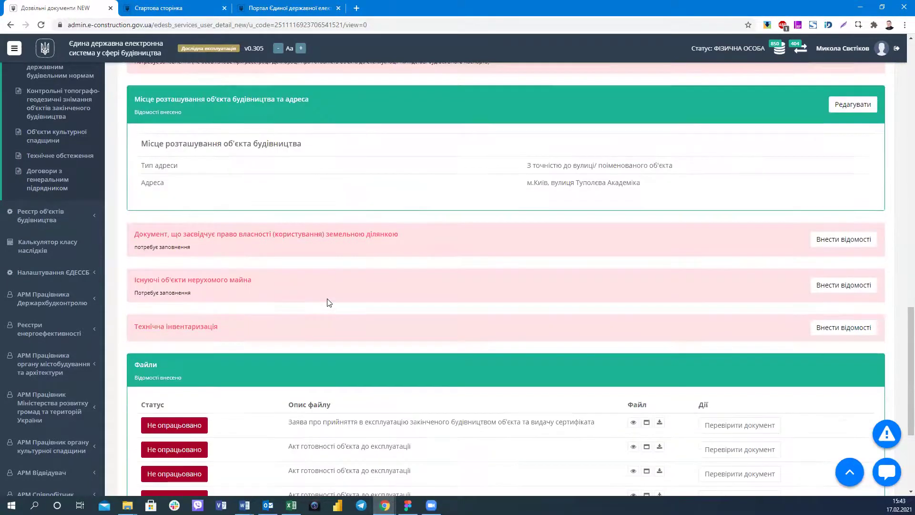
scroll(328, 298, "up", 5)
scroll(328, 299, "up", 16)
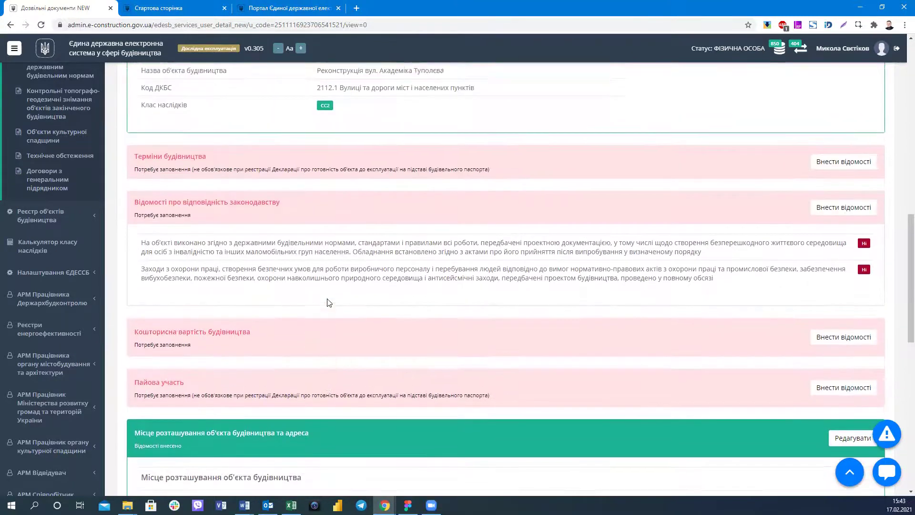
scroll(240, 224, "up", 1)
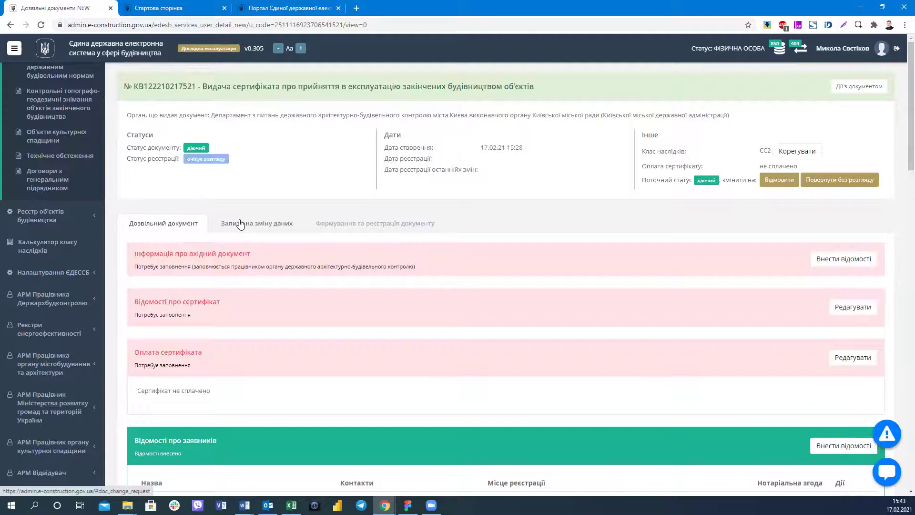
left_click(239, 220)
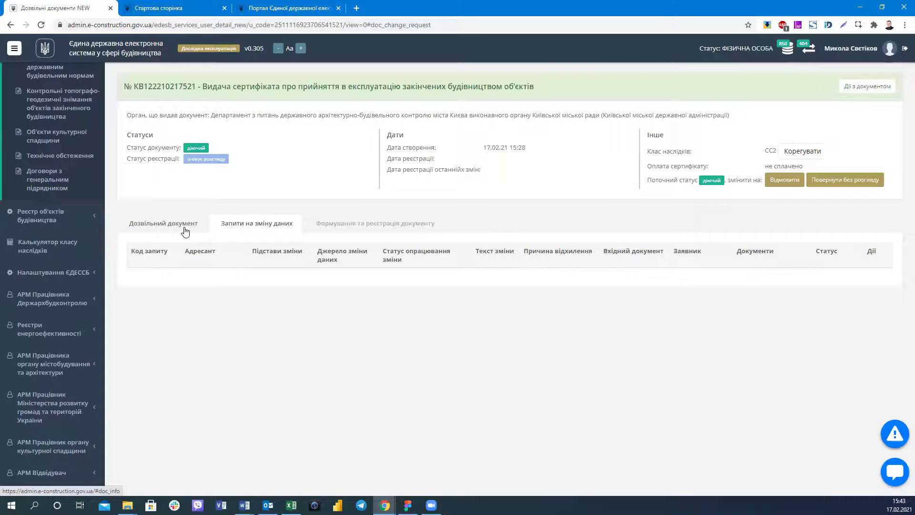
left_click(185, 231)
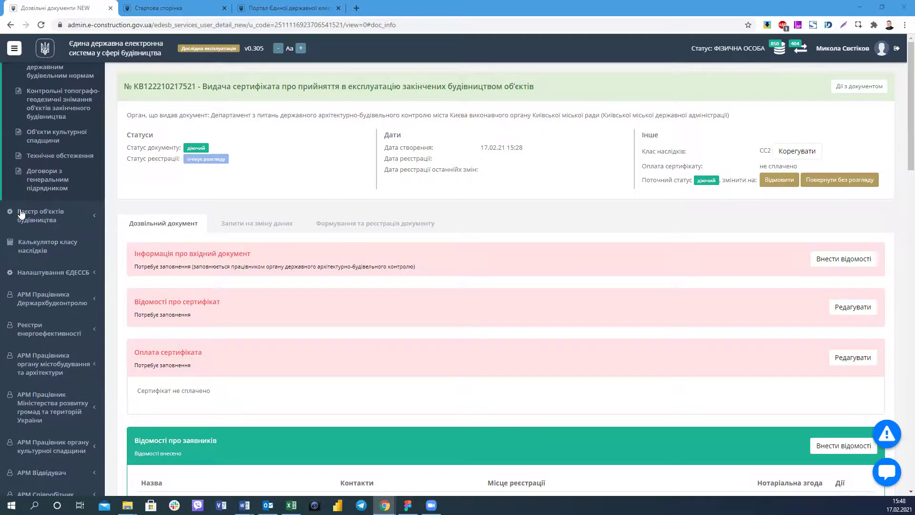
Go to the Чернетки drafts list under Дозвільні документи NEW.
scroll(26, 219, "down", 5)
scroll(72, 285, "up", 15)
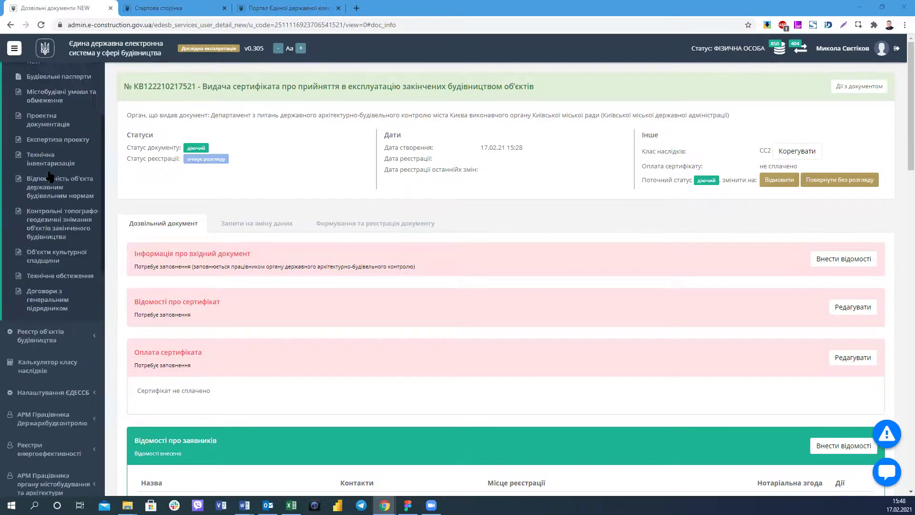
left_click(60, 196)
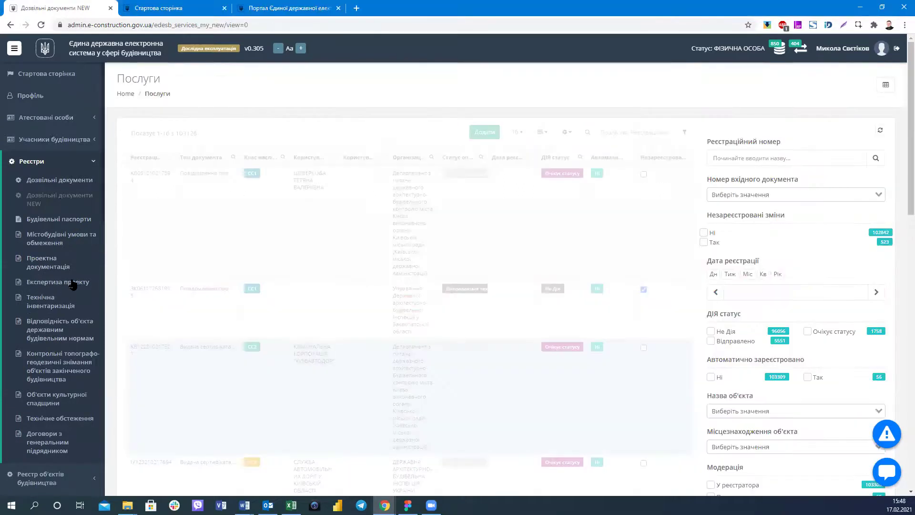
scroll(65, 198, "down", 5)
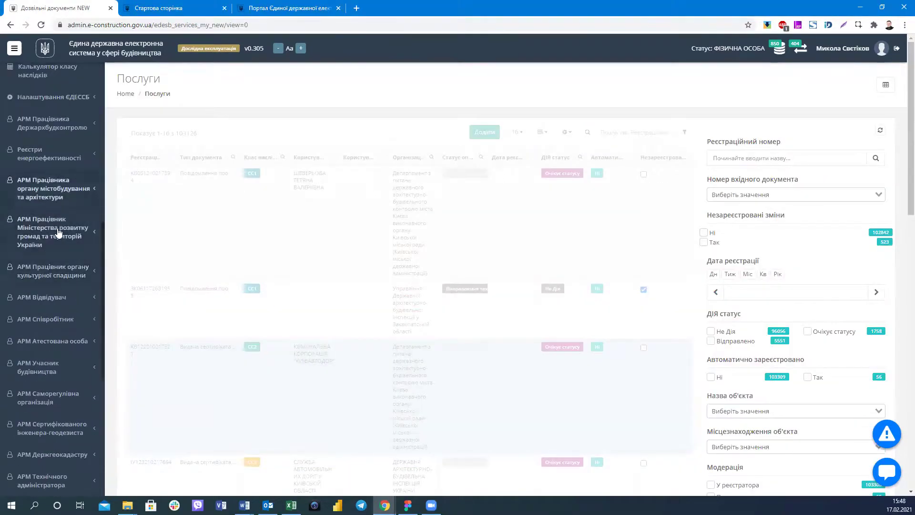
scroll(57, 216, "up", 2)
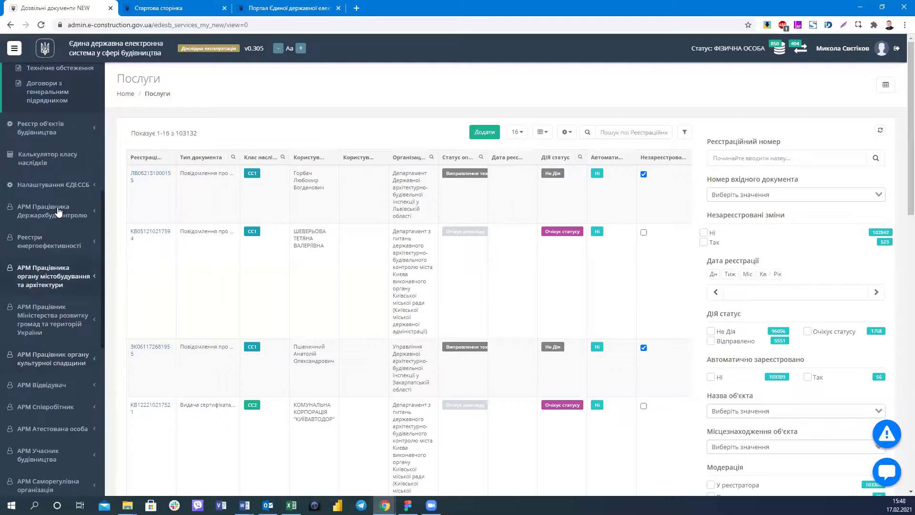
scroll(60, 223, "up", 2)
scroll(60, 222, "up", 4)
left_click(45, 224)
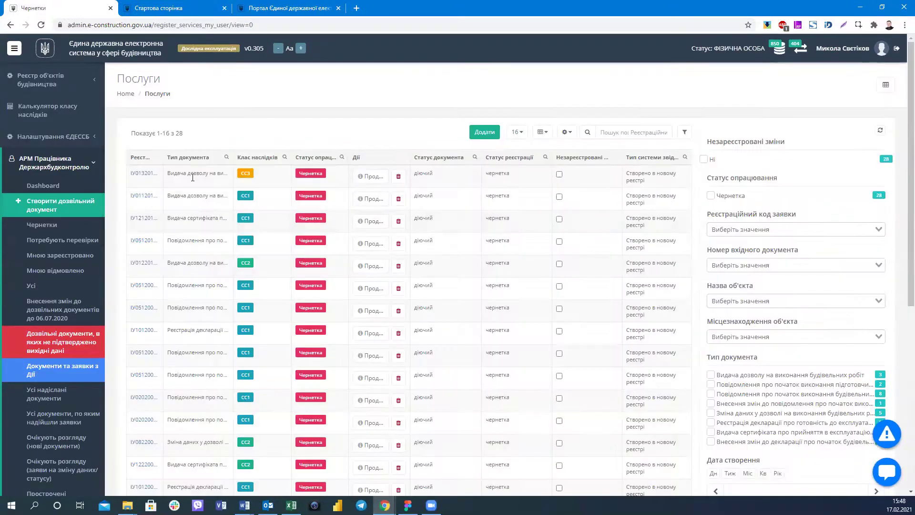
Open the first draft and start an empty land-plot document entry using cadastral number type.
left_click(151, 175)
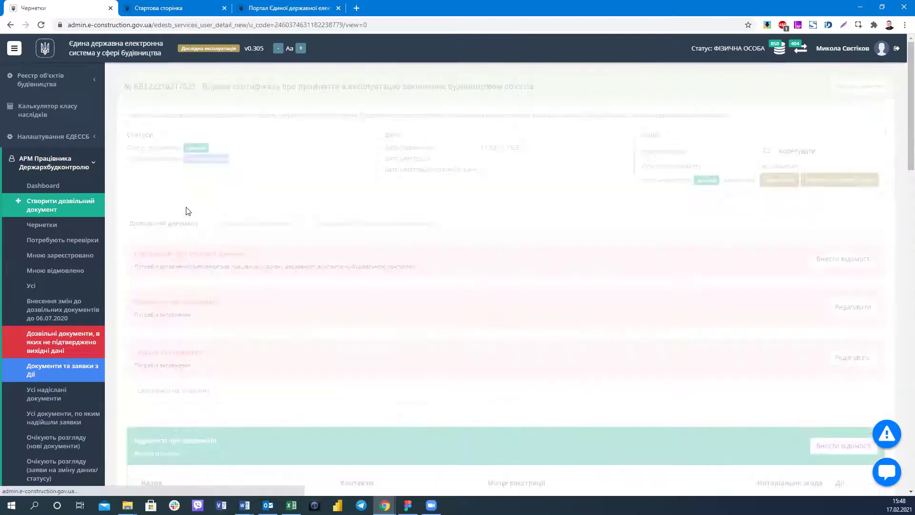
scroll(310, 366, "down", 1)
left_click(840, 446)
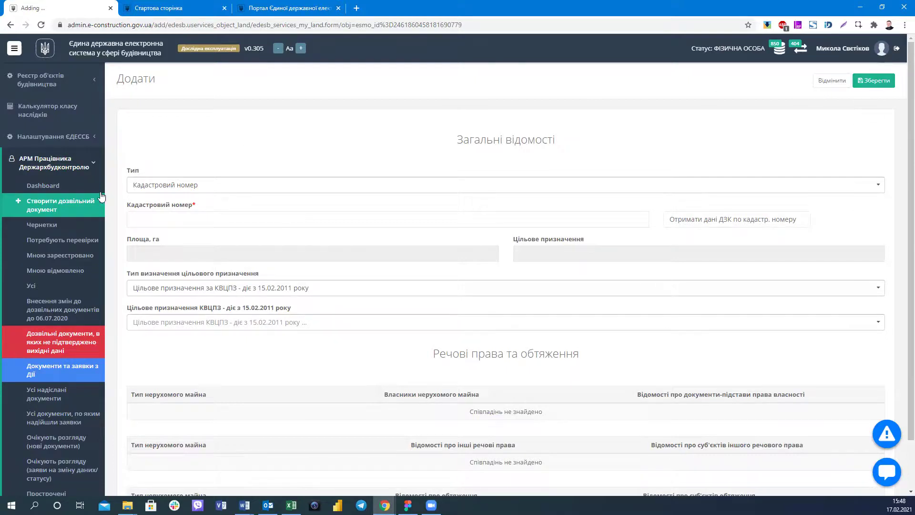
left_click(195, 189)
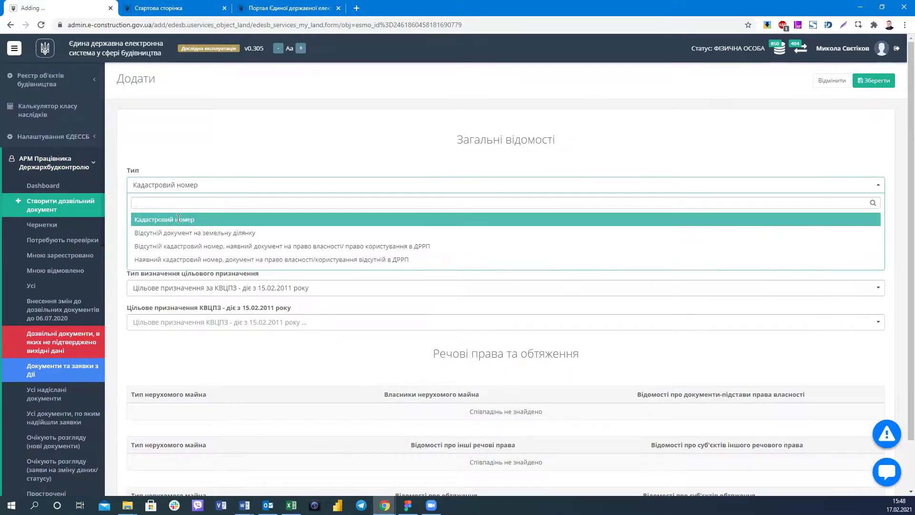
left_click(178, 219)
left_click(179, 219)
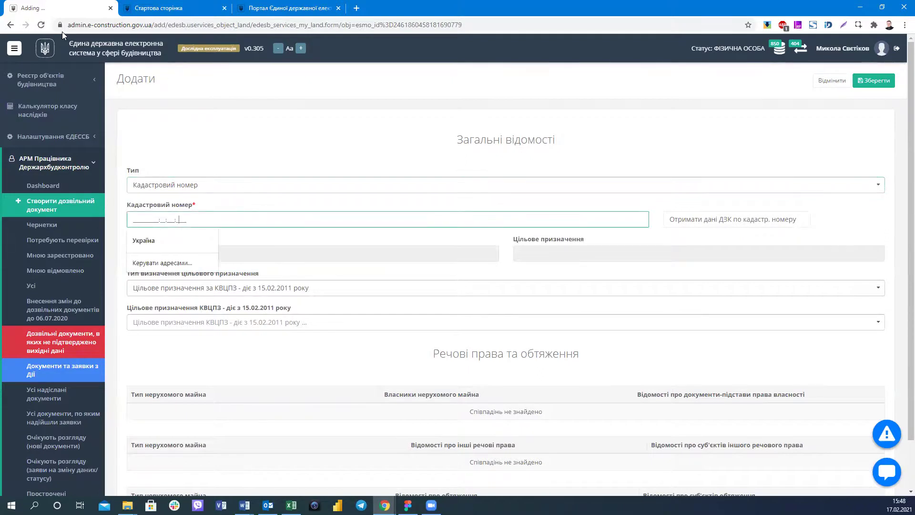
key("F5")
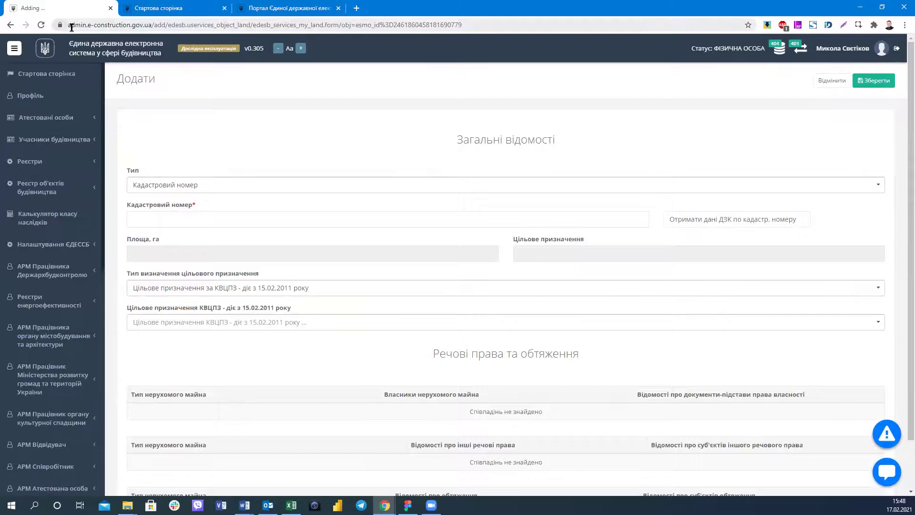
scroll(605, 223, "down", 1)
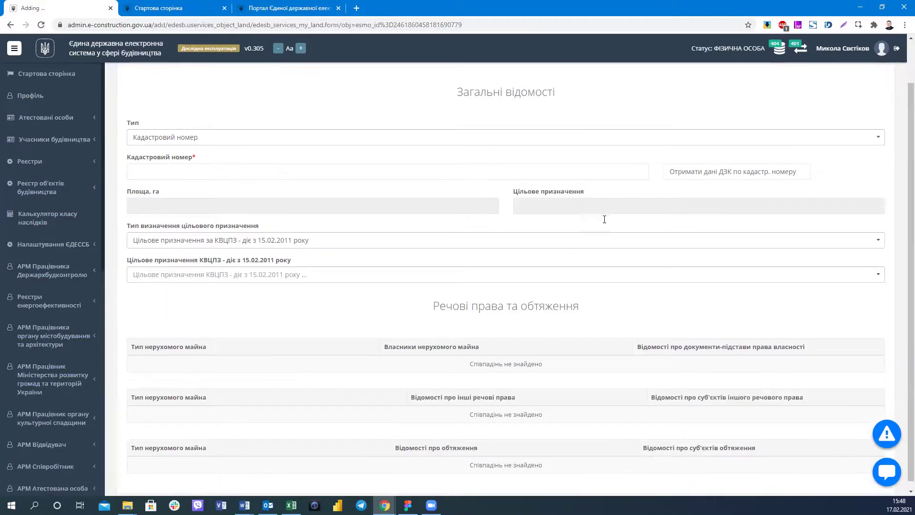
scroll(583, 213, "up", 1)
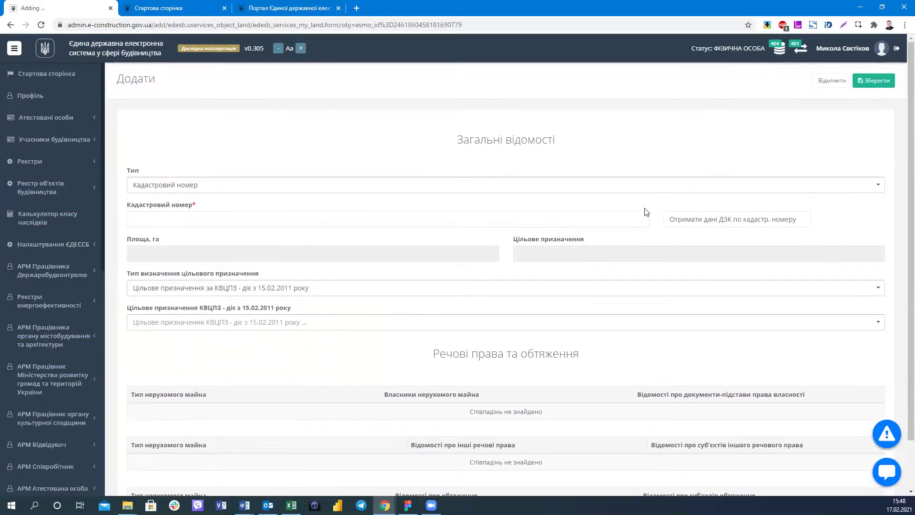
left_click(670, 217)
scroll(376, 315, "down", 1)
scroll(390, 320, "up", 1)
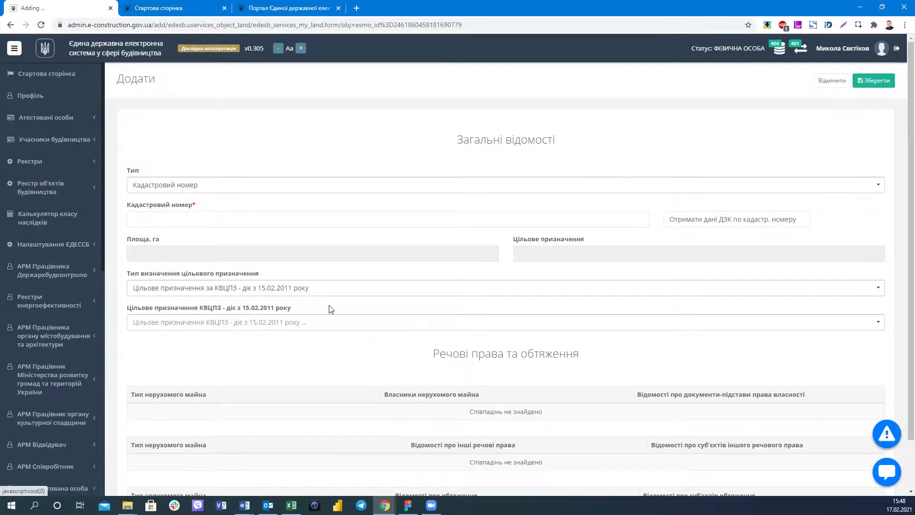
left_click(316, 24)
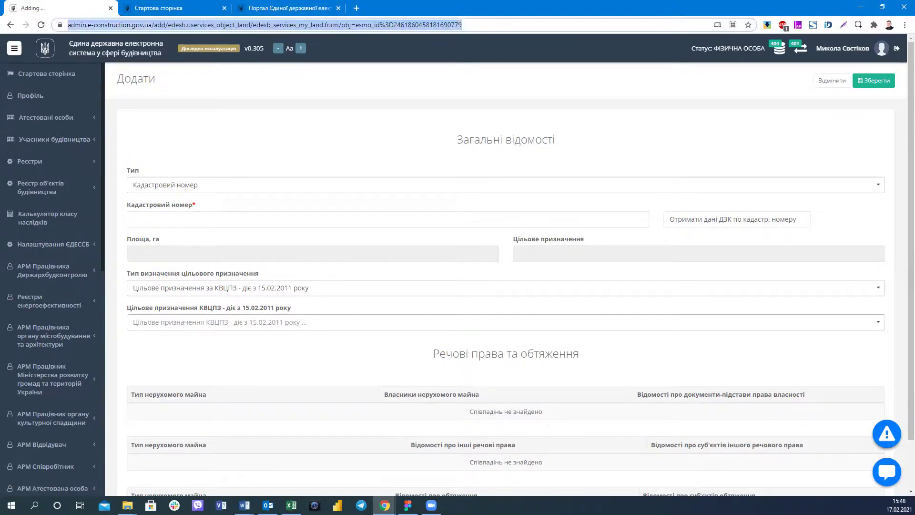